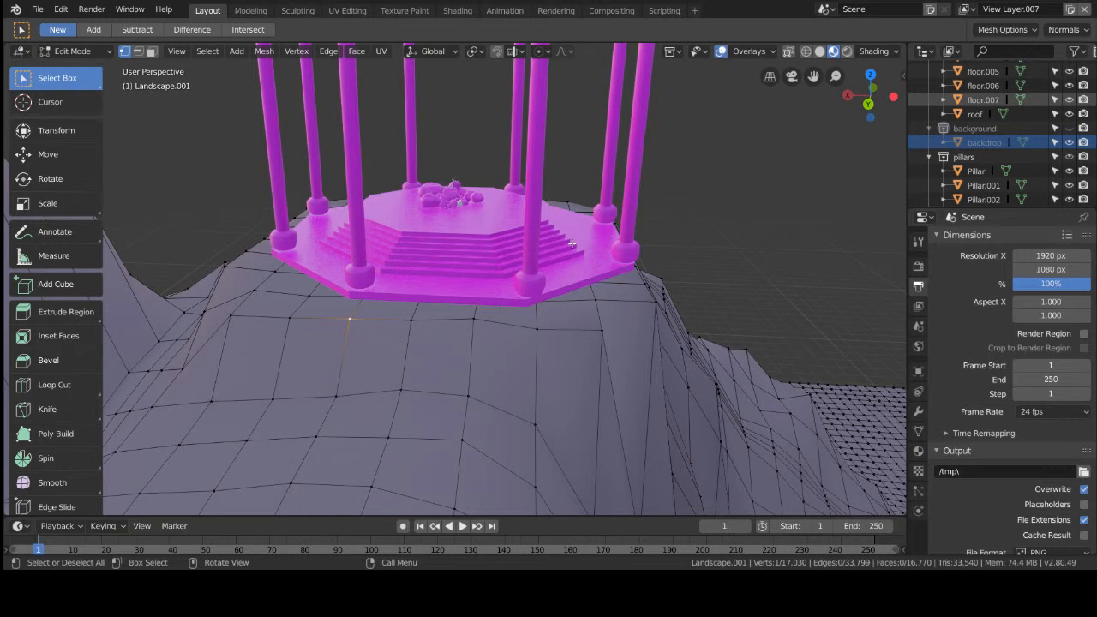
Step: Examine the octagonal pavilion and the surrounding landscape mesh from several angles and distances
scroll(572, 245, "down", 3)
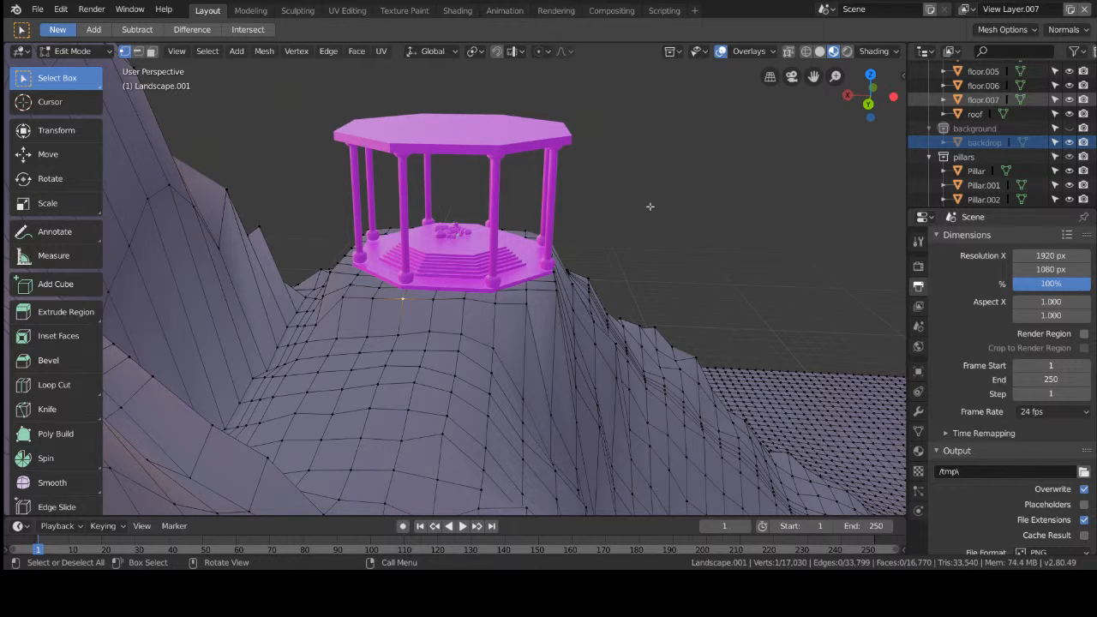
middle_click_drag(650, 205, 524, 199)
scroll(518, 196, "up", 2)
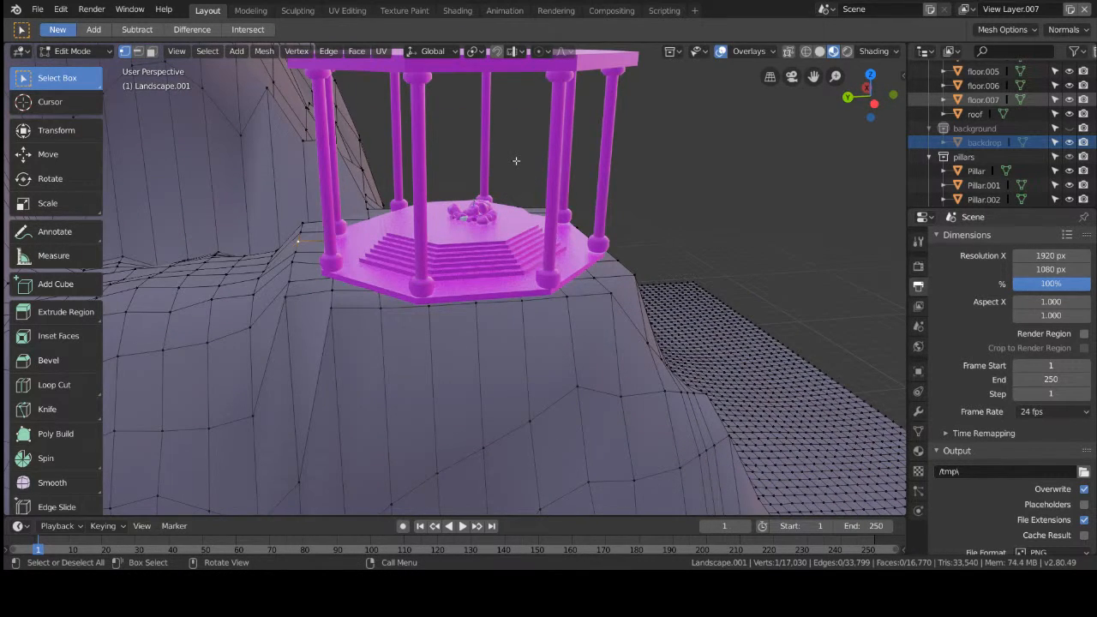
middle_click_drag(517, 161, 525, 193)
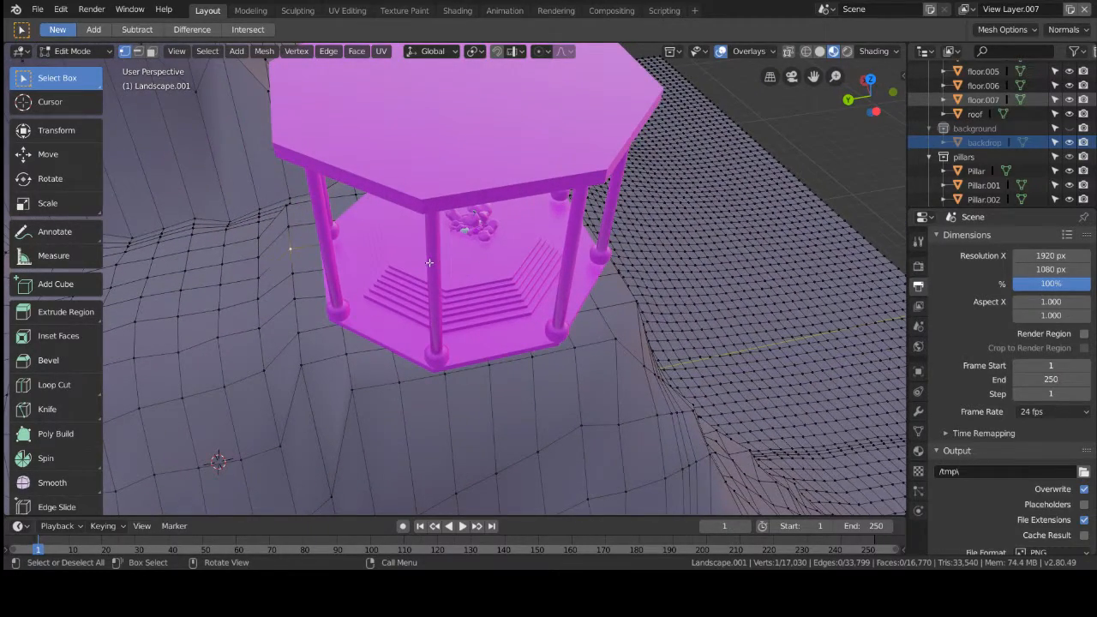
middle_click_drag(424, 269, 488, 263)
scroll(465, 277, "up", 3)
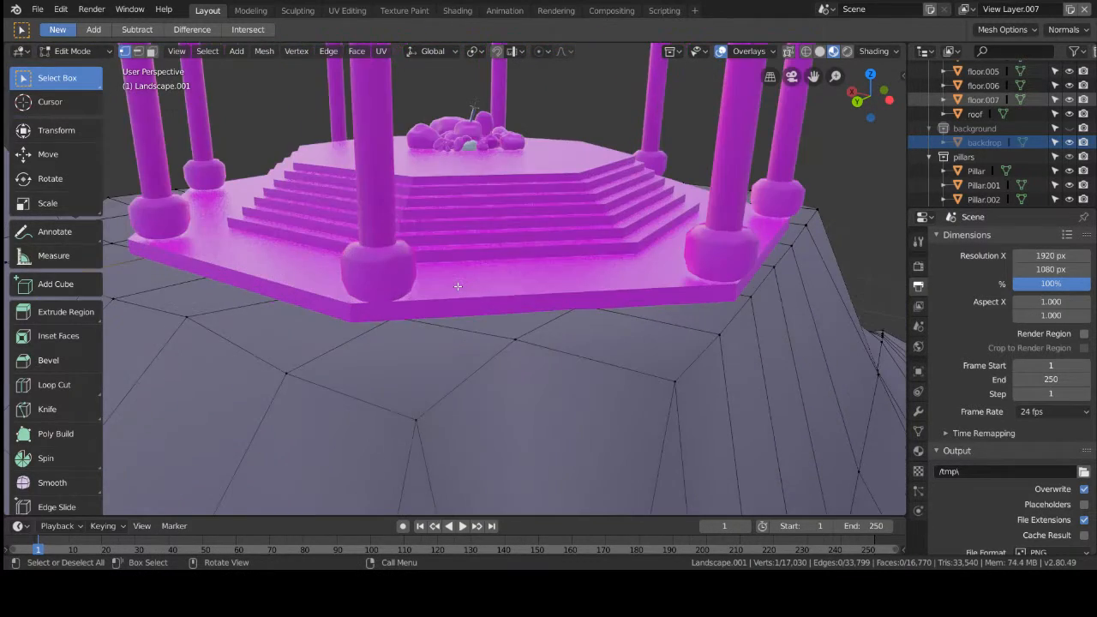
scroll(437, 277, "down", 1)
left_click(414, 274)
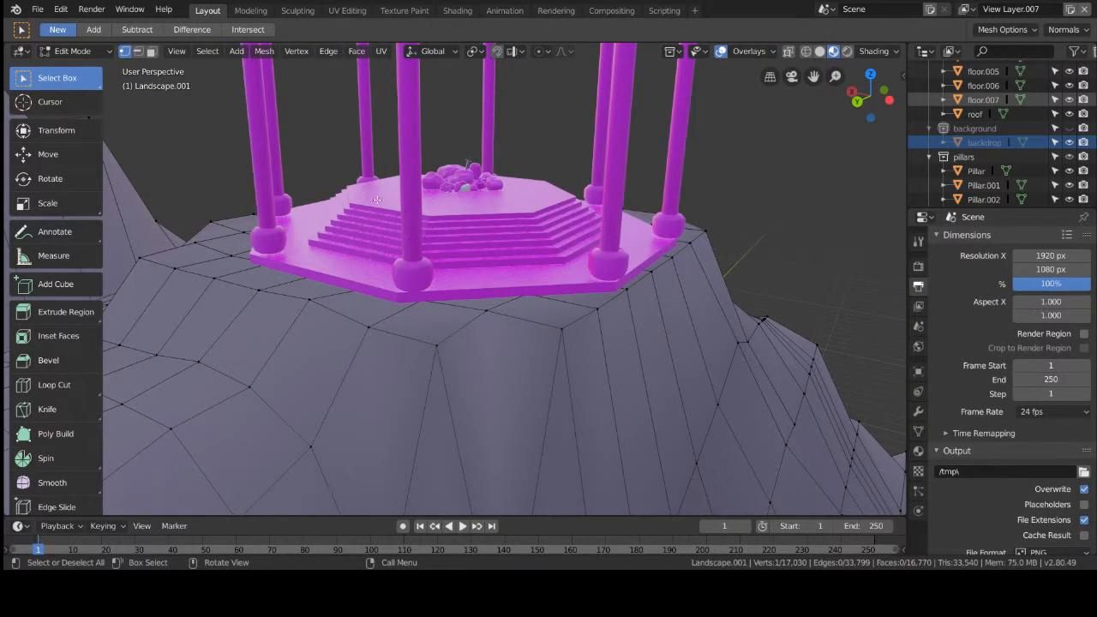
Step: Switch the landscape to Object Mode and examine the pavilion, its steps and the sword among the rocks
left_click(80, 54)
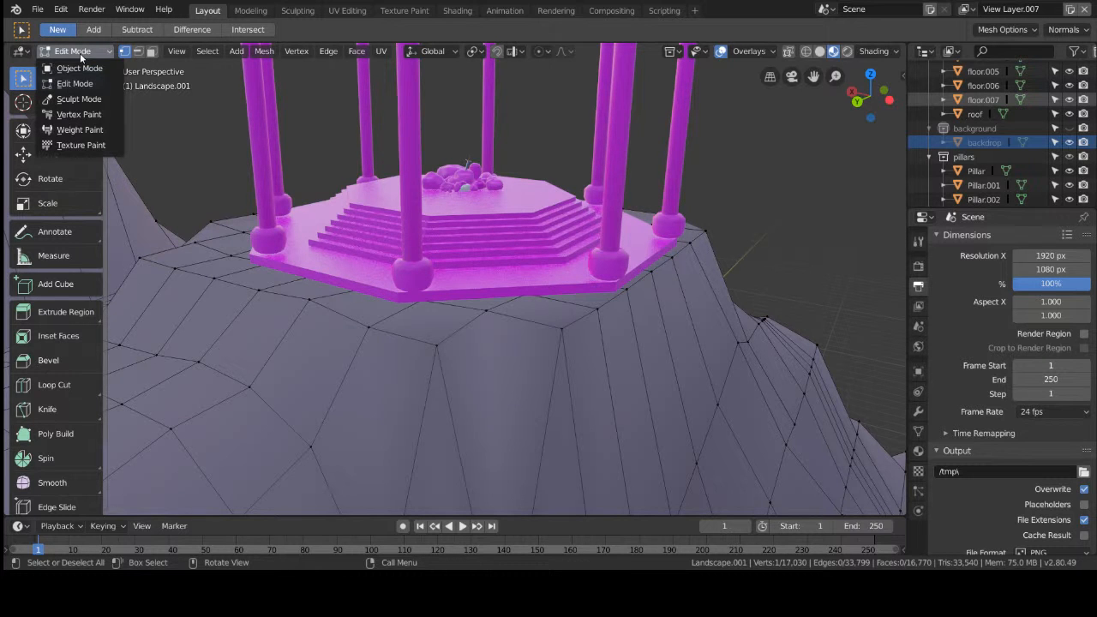
left_click(98, 64)
scroll(208, 142, "down", 3)
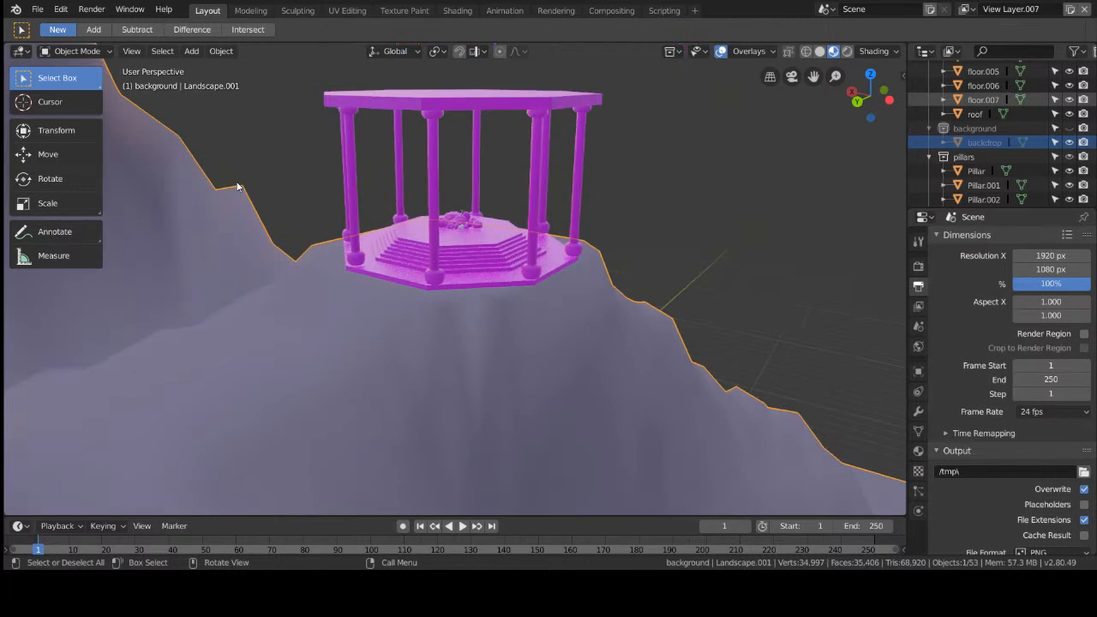
middle_click_drag(593, 213, 501, 212)
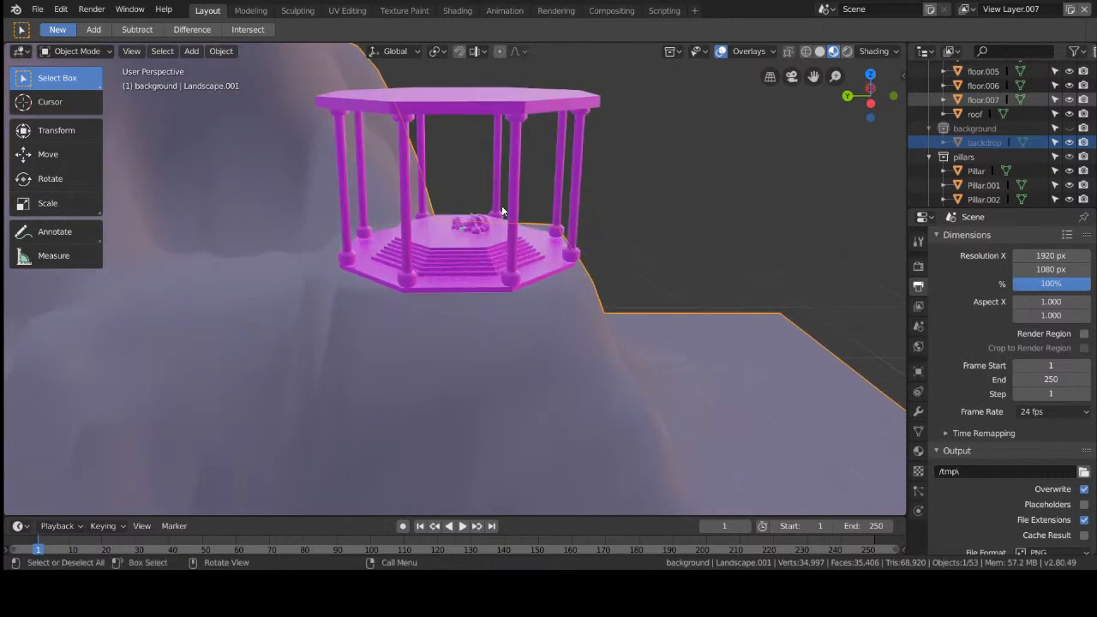
scroll(497, 212, "up", 3)
left_click(489, 147)
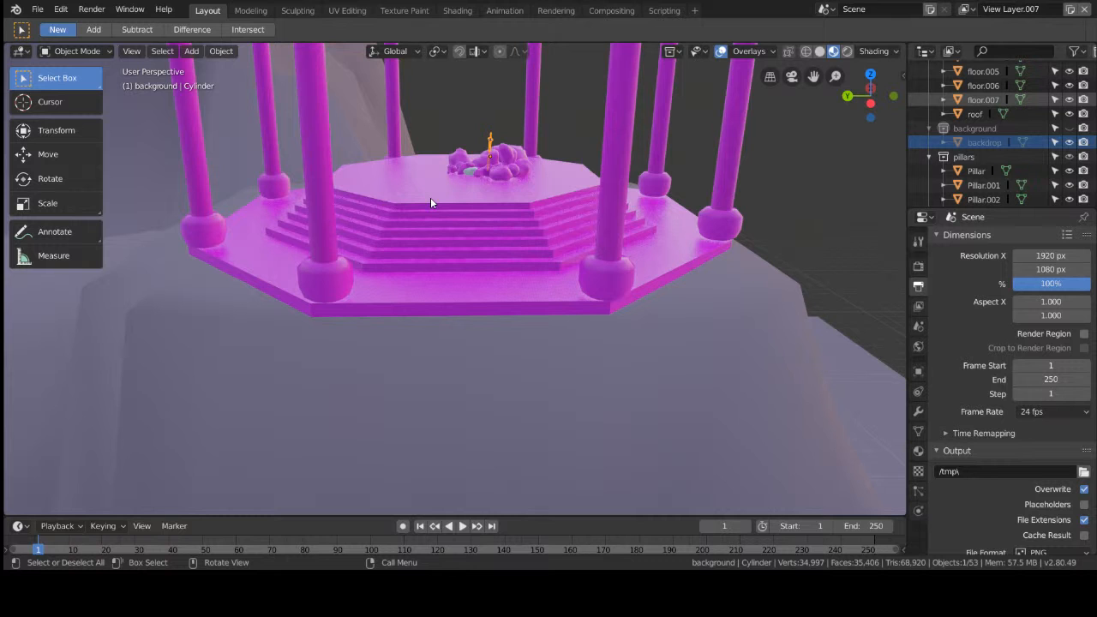
scroll(433, 206, "down", 3)
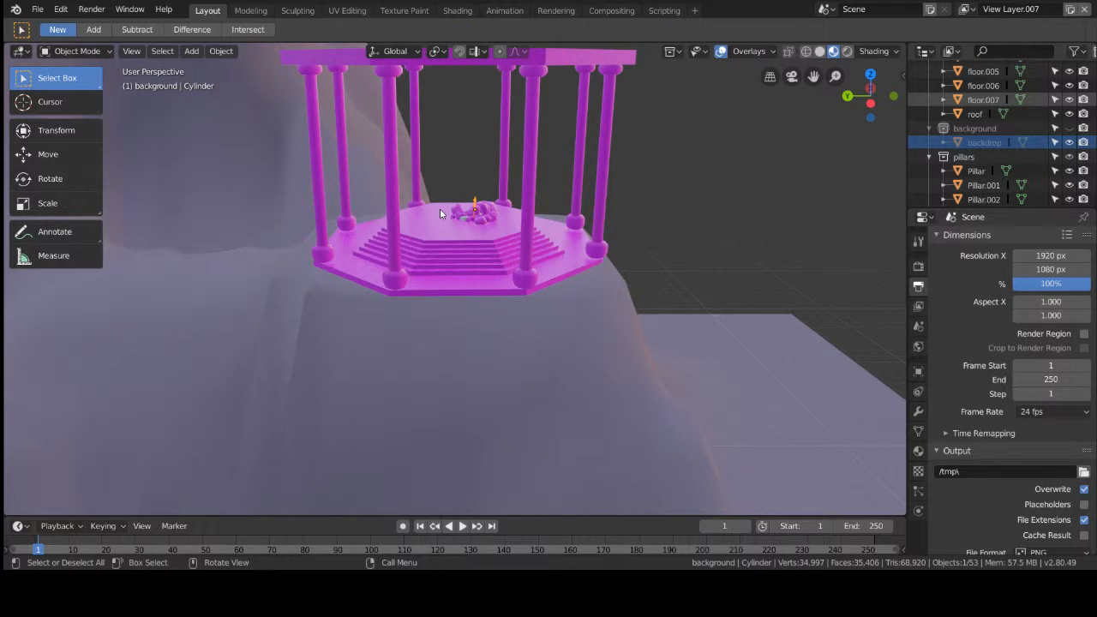
middle_click_drag(440, 208, 551, 212)
left_click(513, 177)
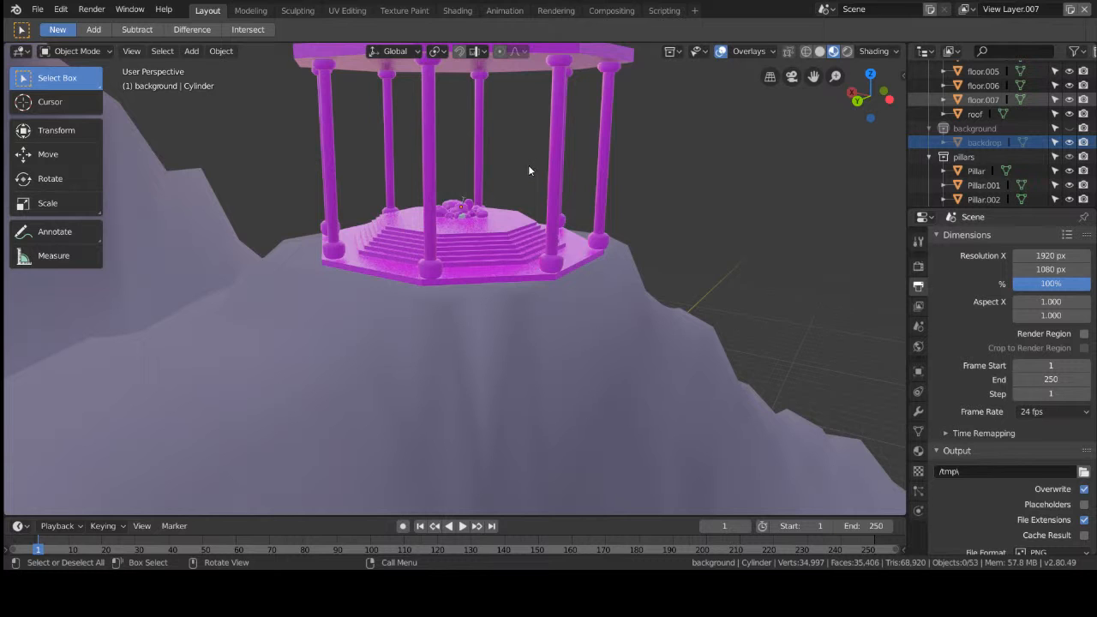
Step: Open SITS.blend from D:\SITS and examine its pavilion, steps and sword up close
left_click(44, 11)
mouse_move(54, 16)
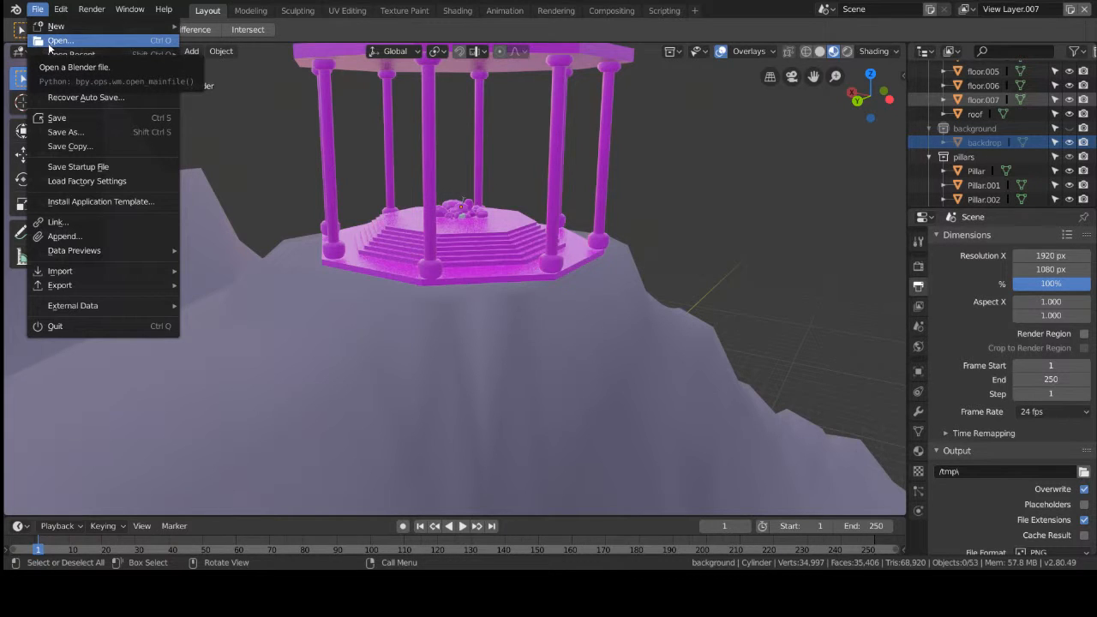
left_click(52, 41)
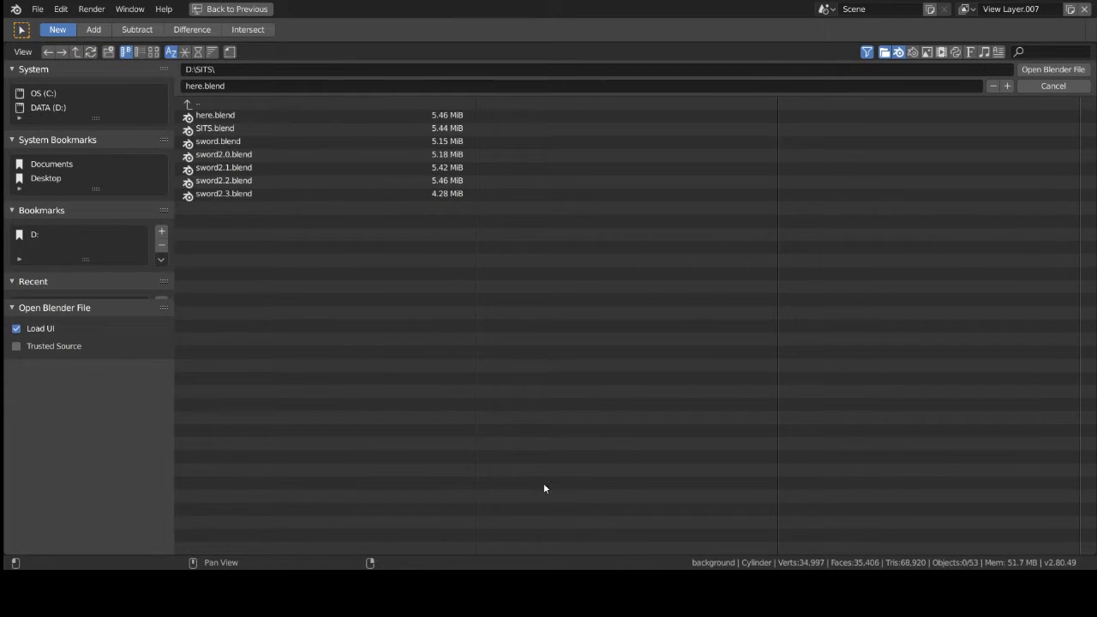
double_click(315, 133)
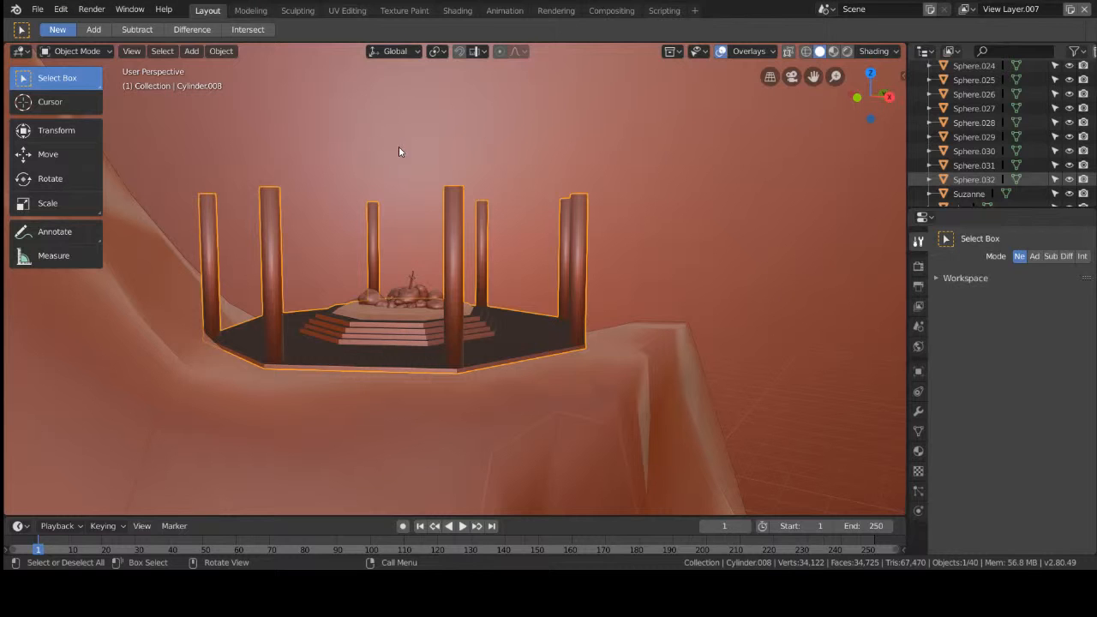
scroll(364, 194, "up", 5)
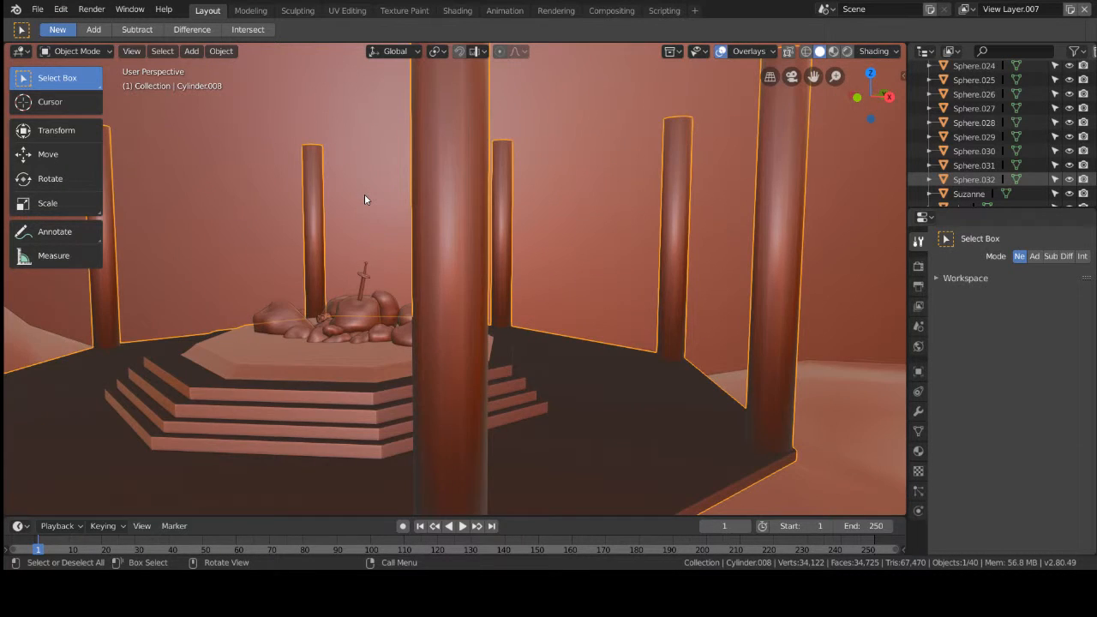
scroll(364, 194, "down", 5)
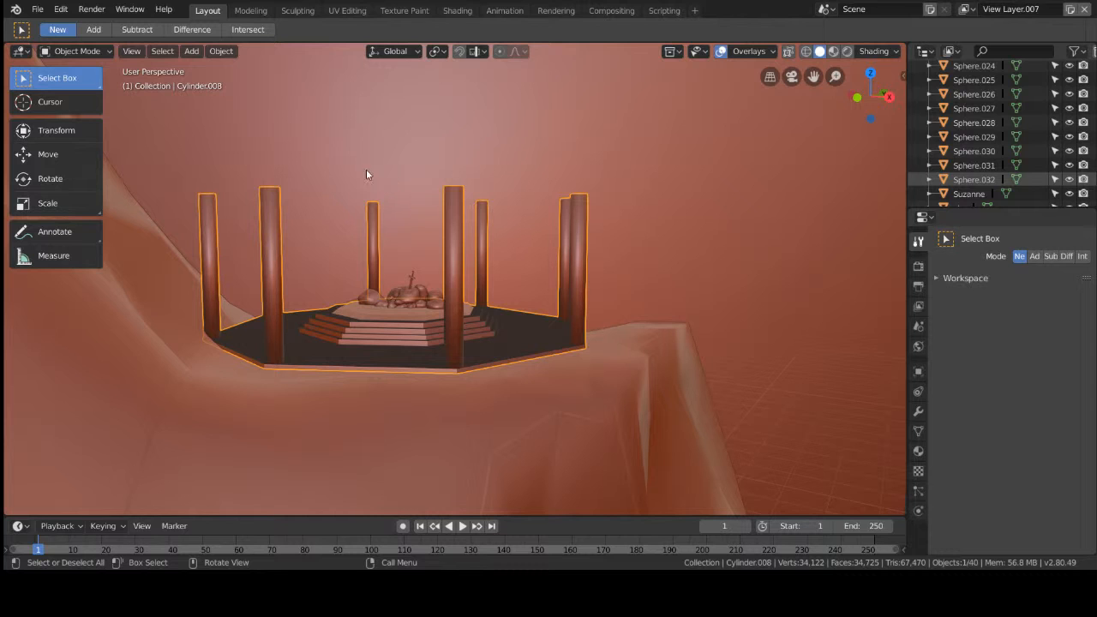
Step: Reopen here.blend from D:\SITS and bring the pavilion on the peak into a low side view
left_click(38, 9)
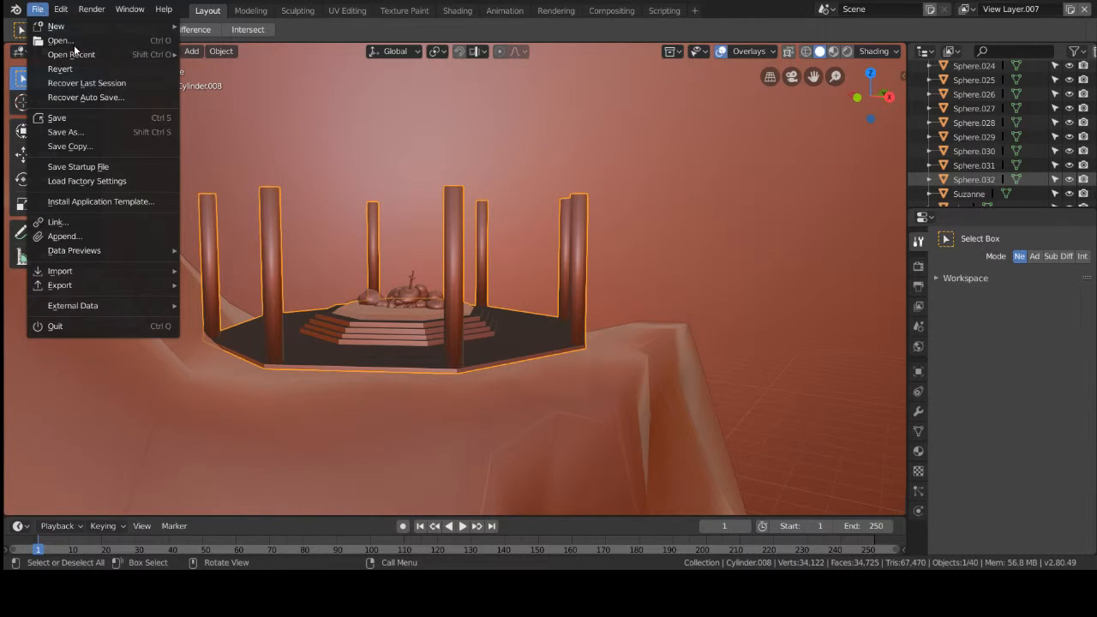
left_click(65, 40)
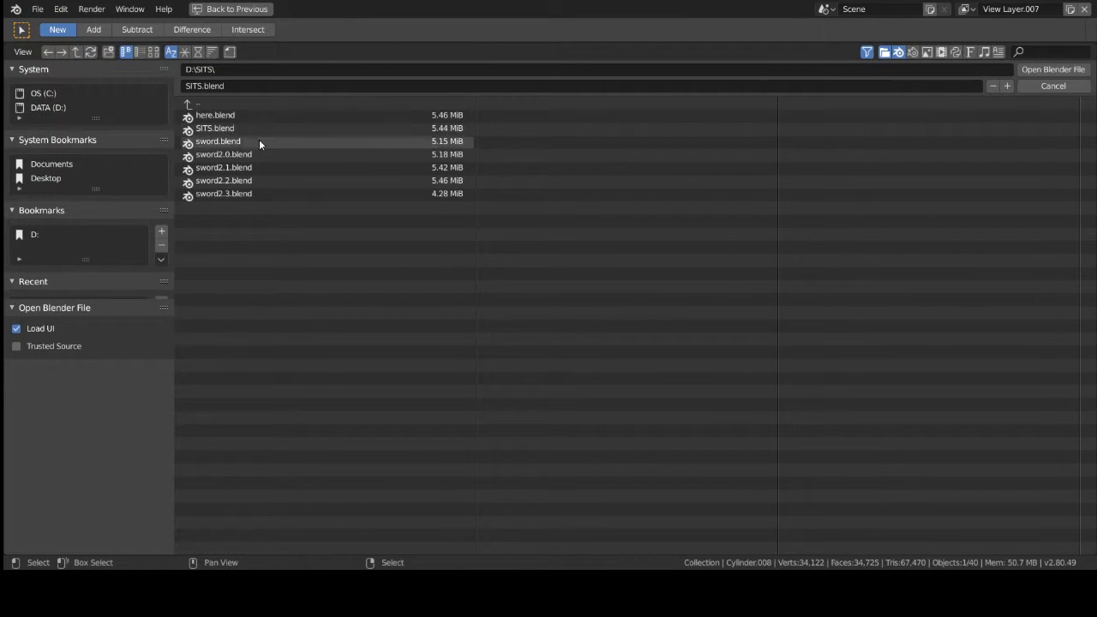
double_click(290, 115)
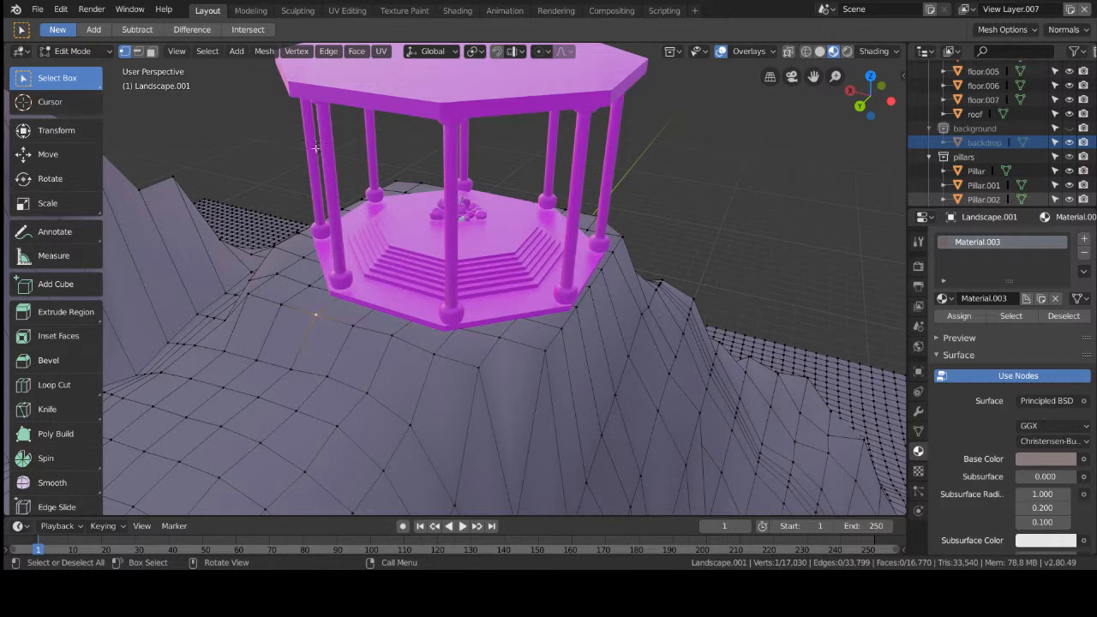
middle_click_drag(317, 255, 271, 150)
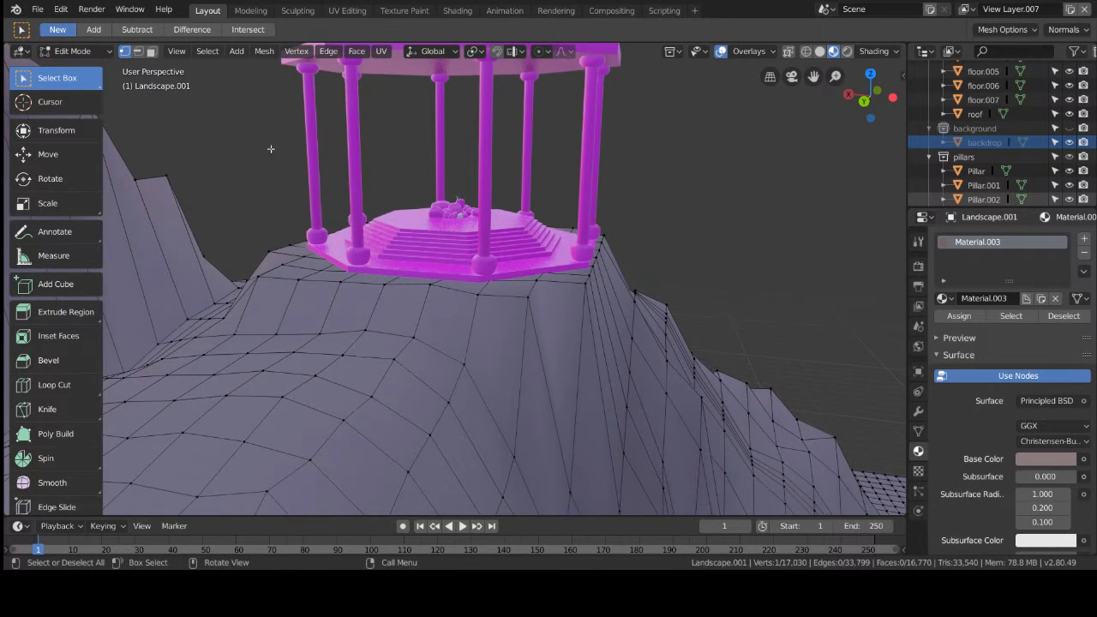
left_click(37, 9)
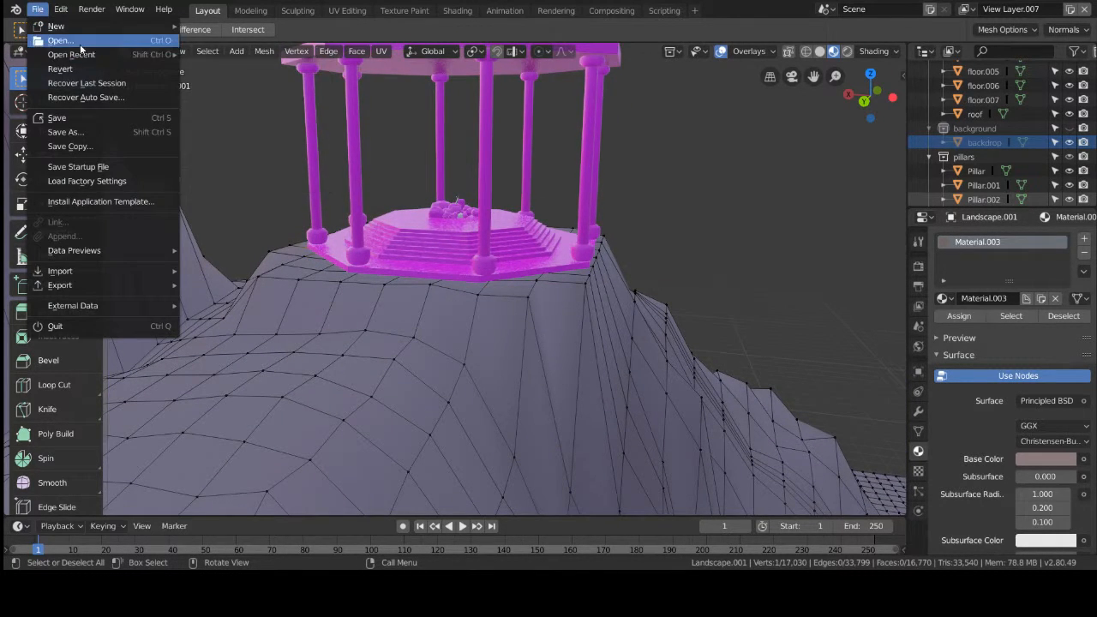
left_click(81, 47)
left_click(97, 105)
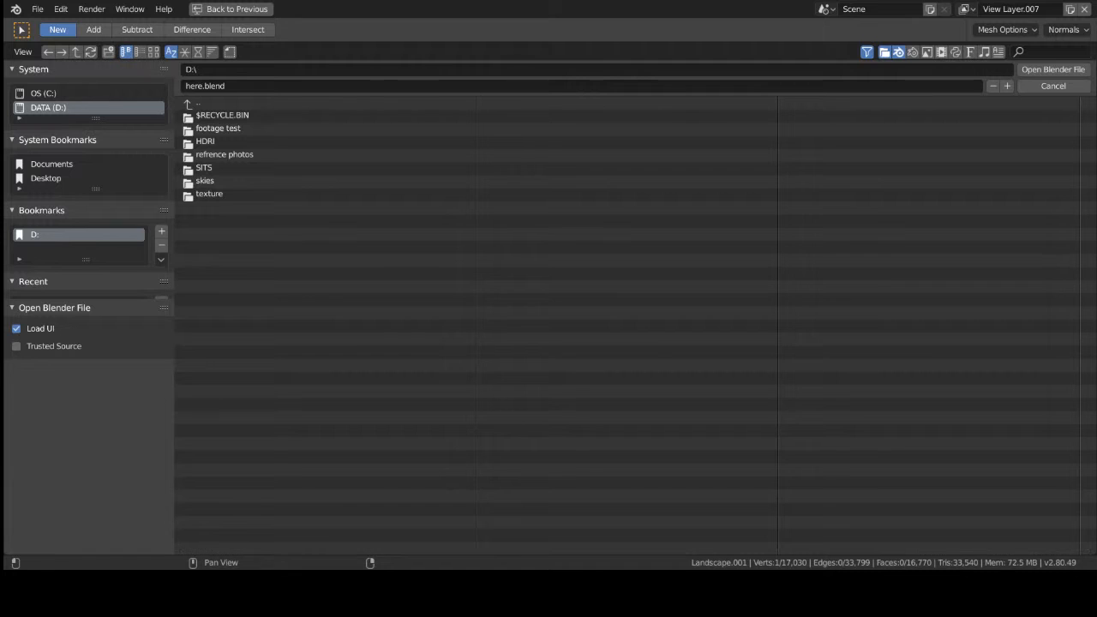
left_click(1067, 92)
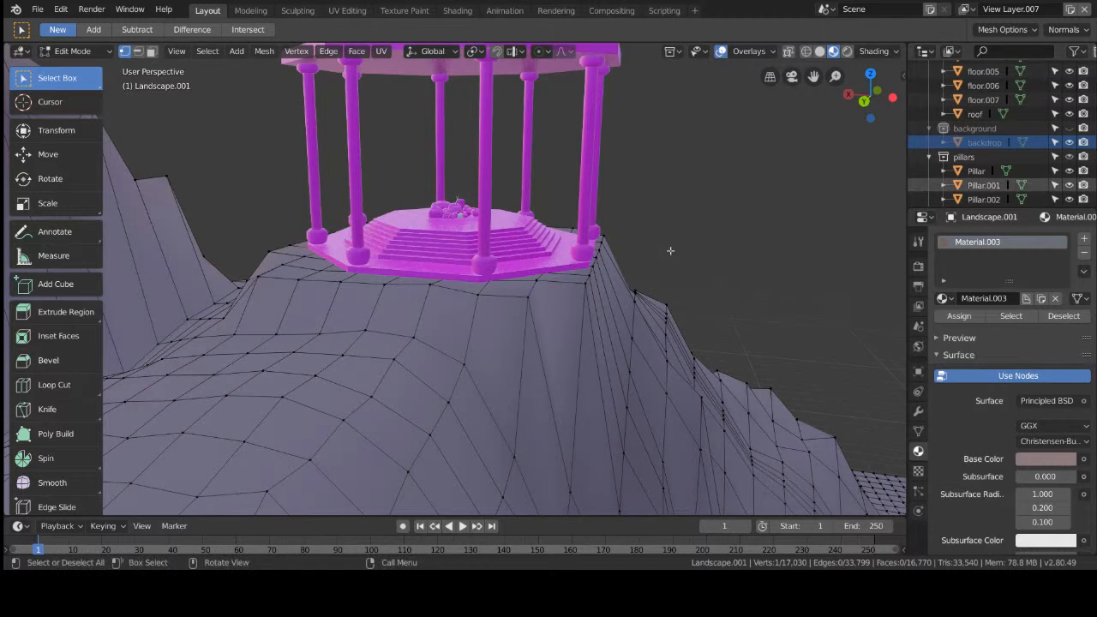
Step: Examine the landscape mesh around and beneath the pavilion from all sides, including from above
scroll(723, 252, "down", 1)
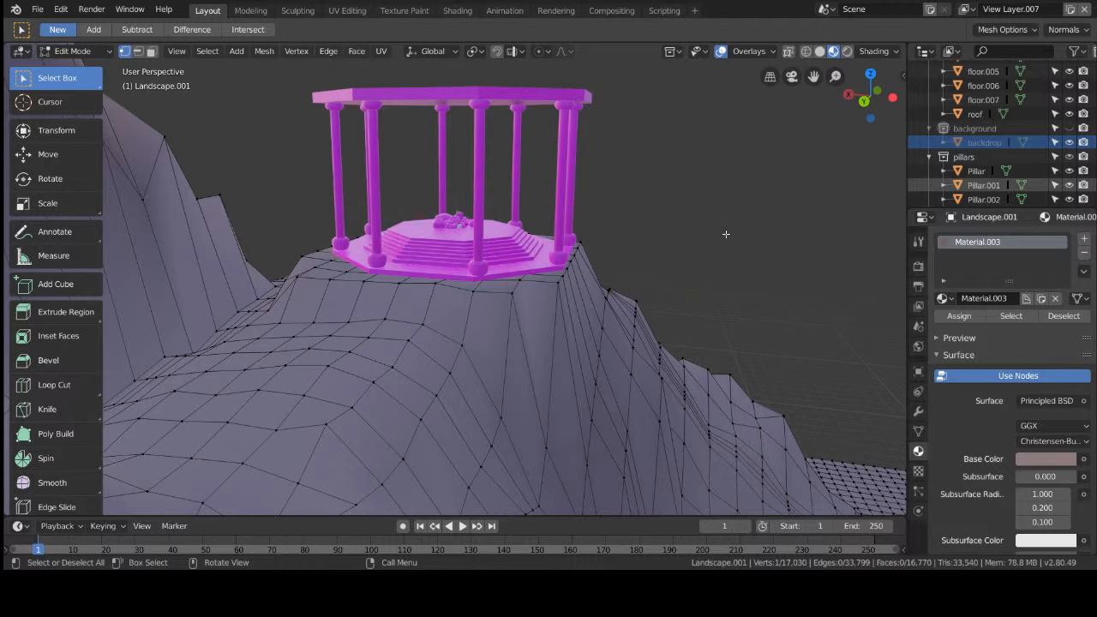
middle_click_drag(726, 205, 617, 245)
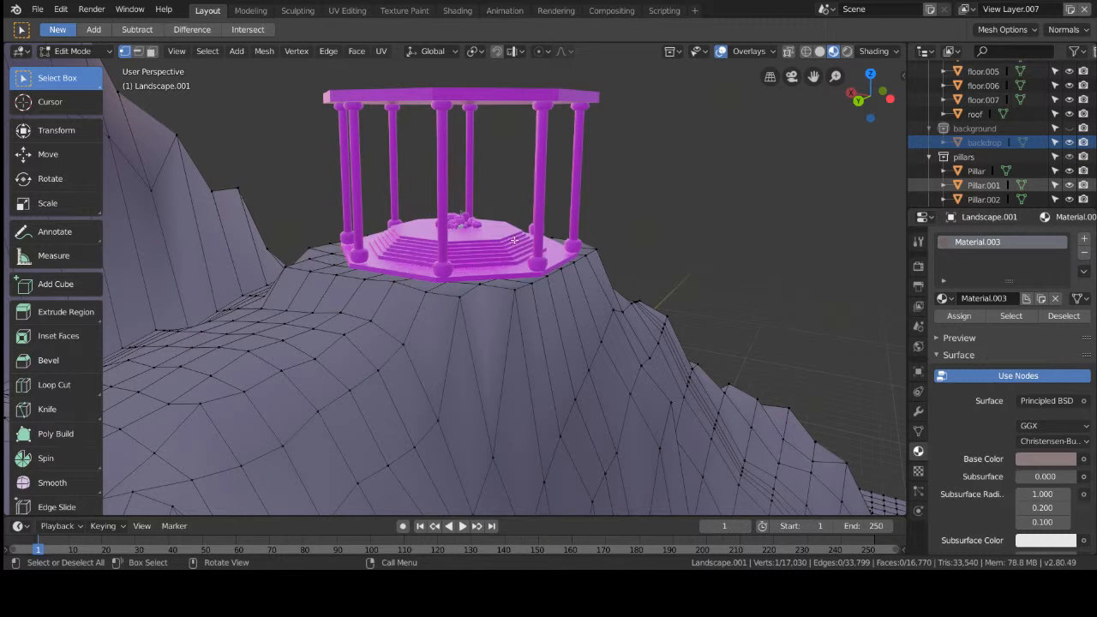
scroll(523, 148, "down", 2)
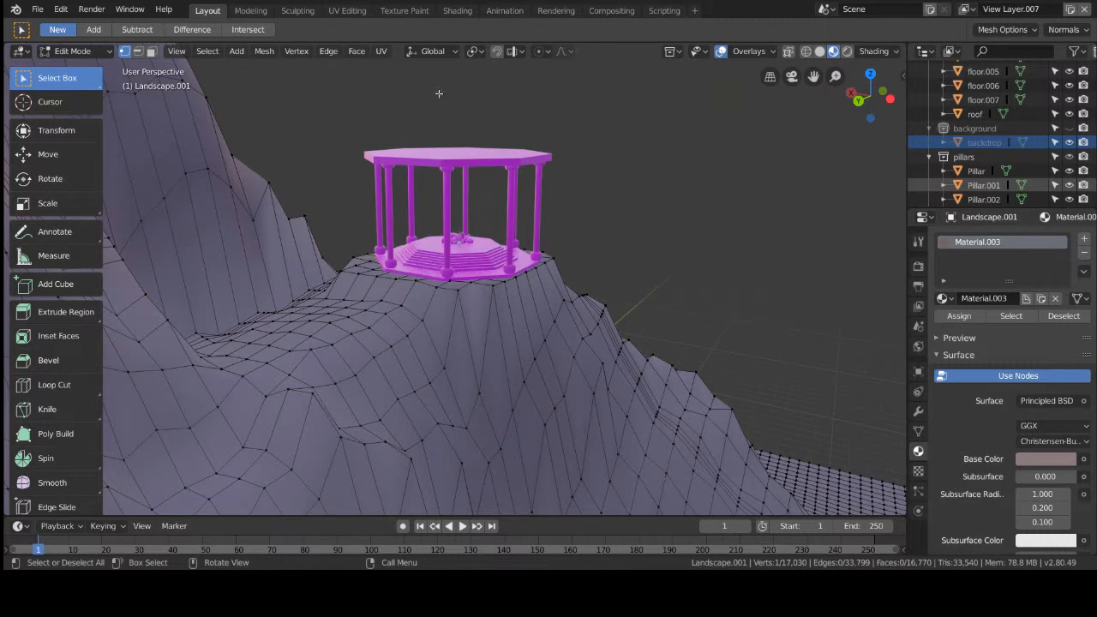
middle_click_drag(777, 274, 377, 313)
middle_click_drag(530, 321, 553, 291)
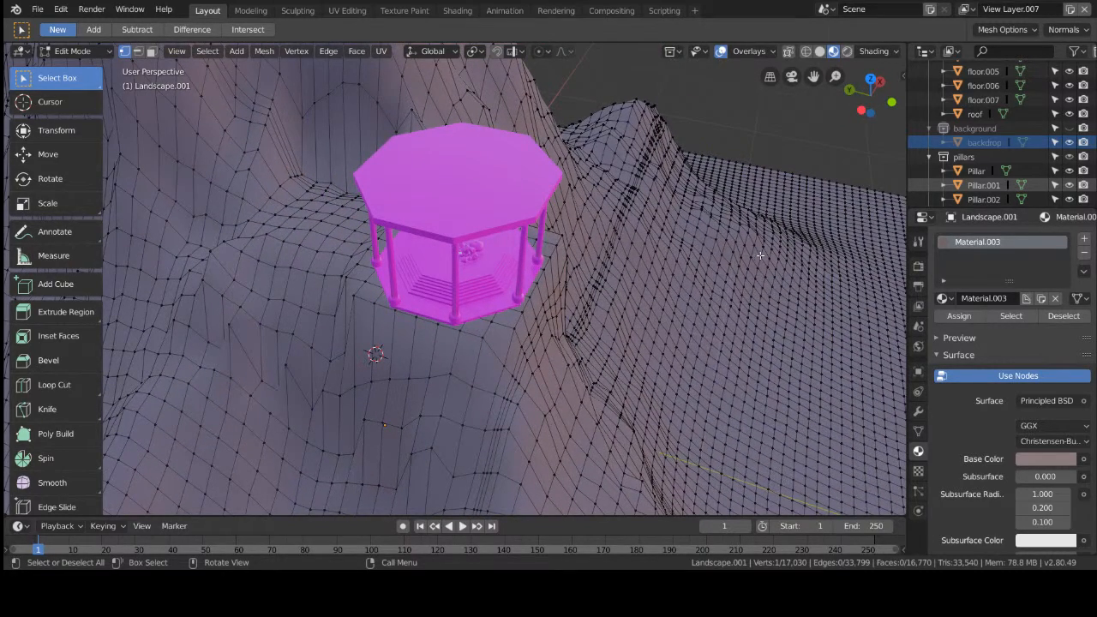
middle_click_drag(760, 255, 744, 245)
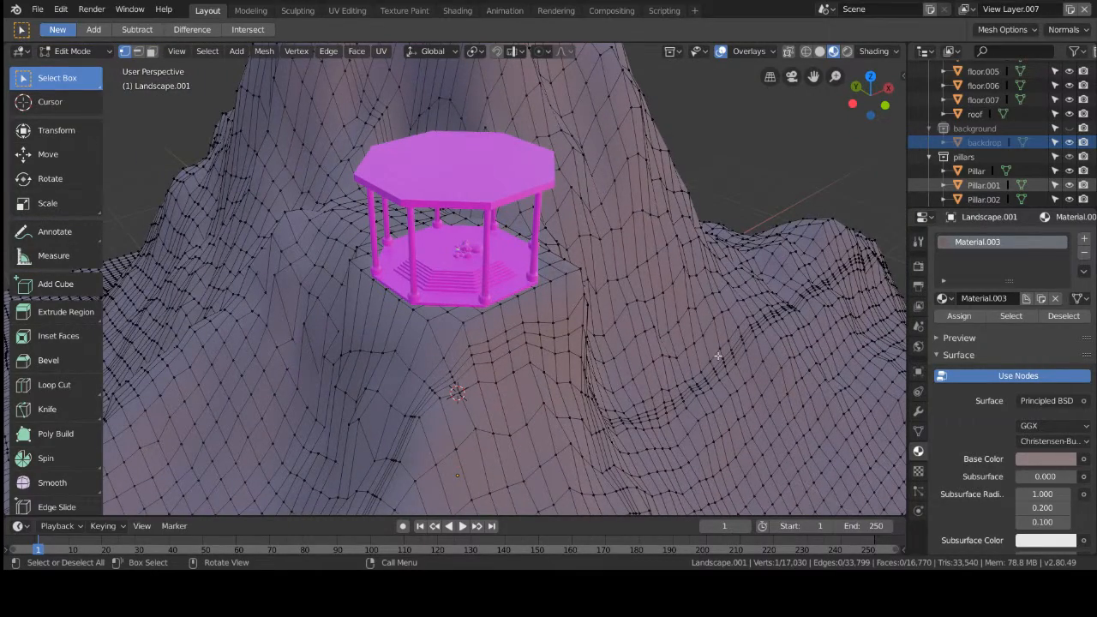
middle_click_drag(547, 394, 645, 417)
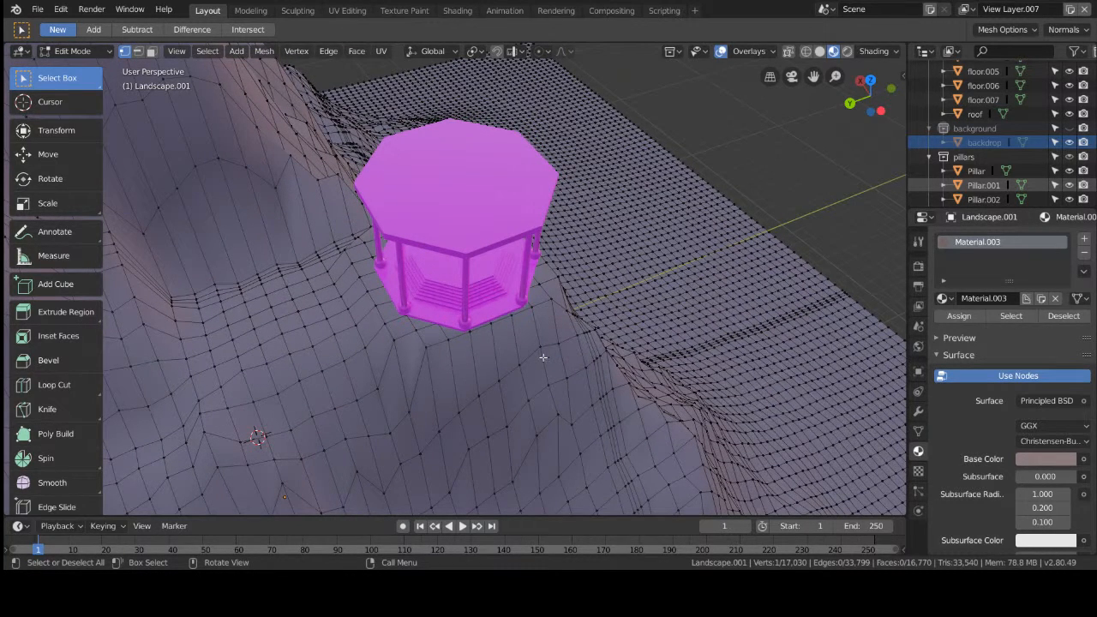
middle_click_drag(534, 363, 486, 307)
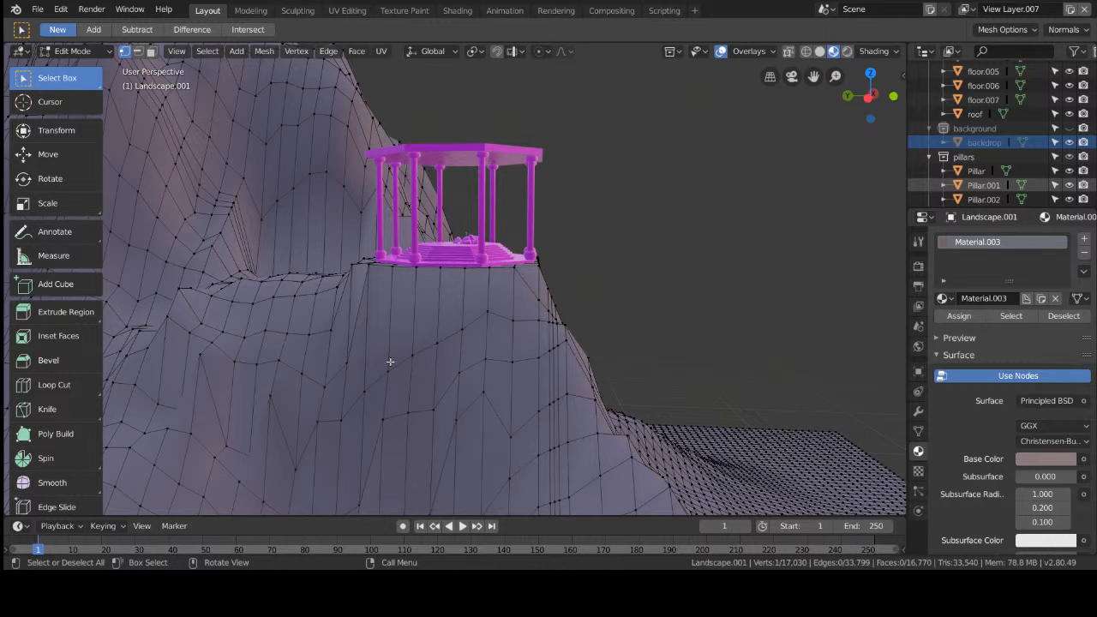
scroll(564, 241, "up", 2)
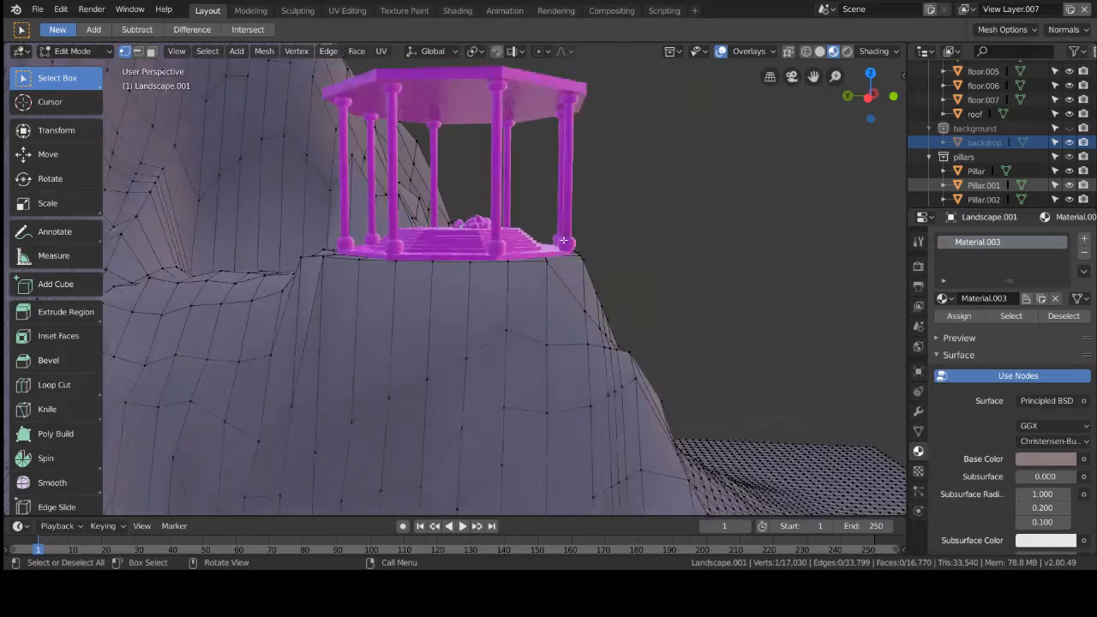
scroll(563, 241, "up", 2)
middle_click_drag(563, 240, 632, 265)
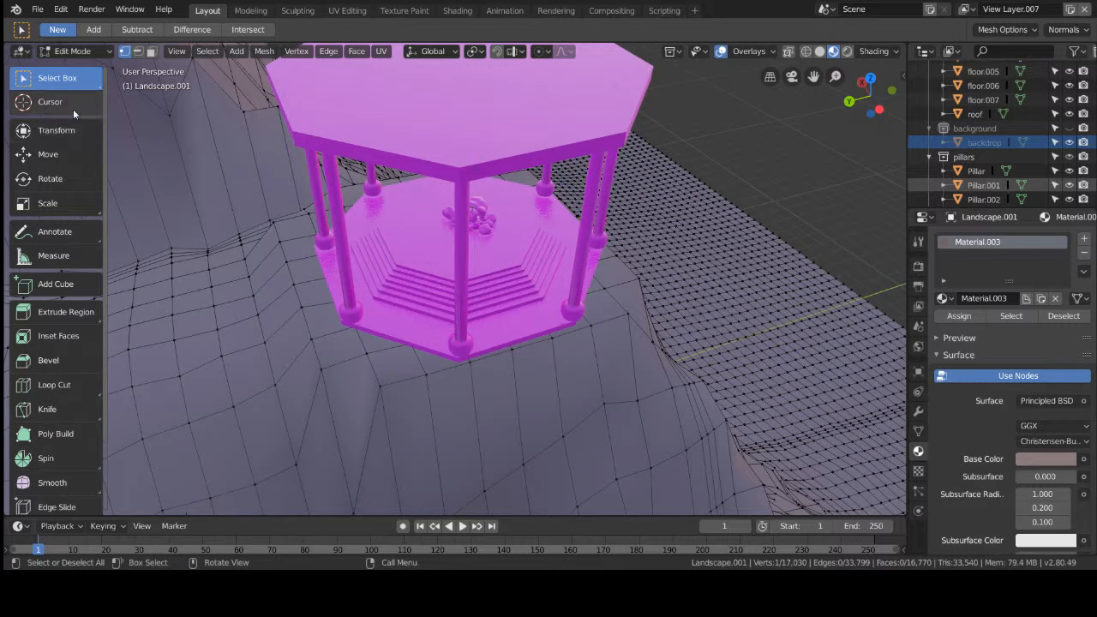
Step: Select the pavilion roof in Object Mode and view the scene through the camera
left_click(74, 50)
left_click(74, 69)
left_click(370, 127)
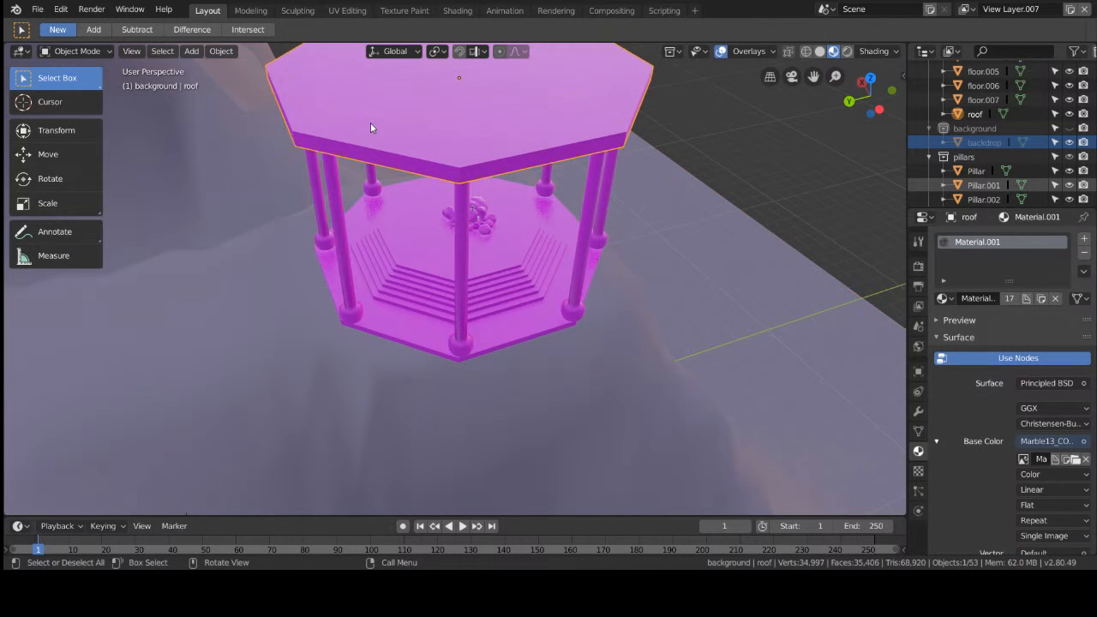
middle_click_drag(547, 301, 235, 270)
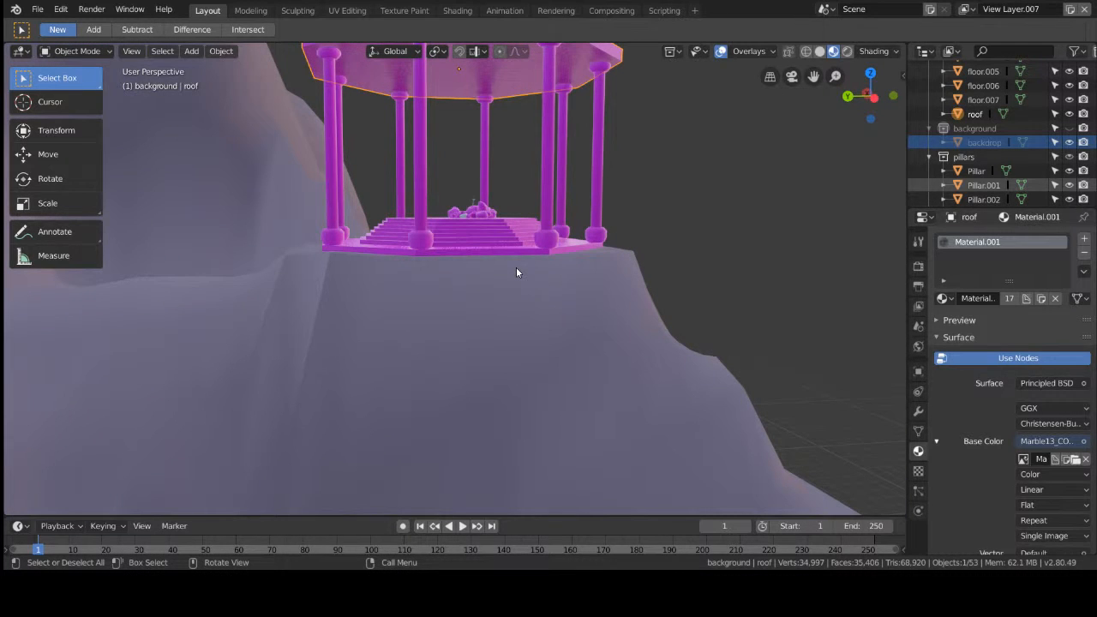
key("KP_0")
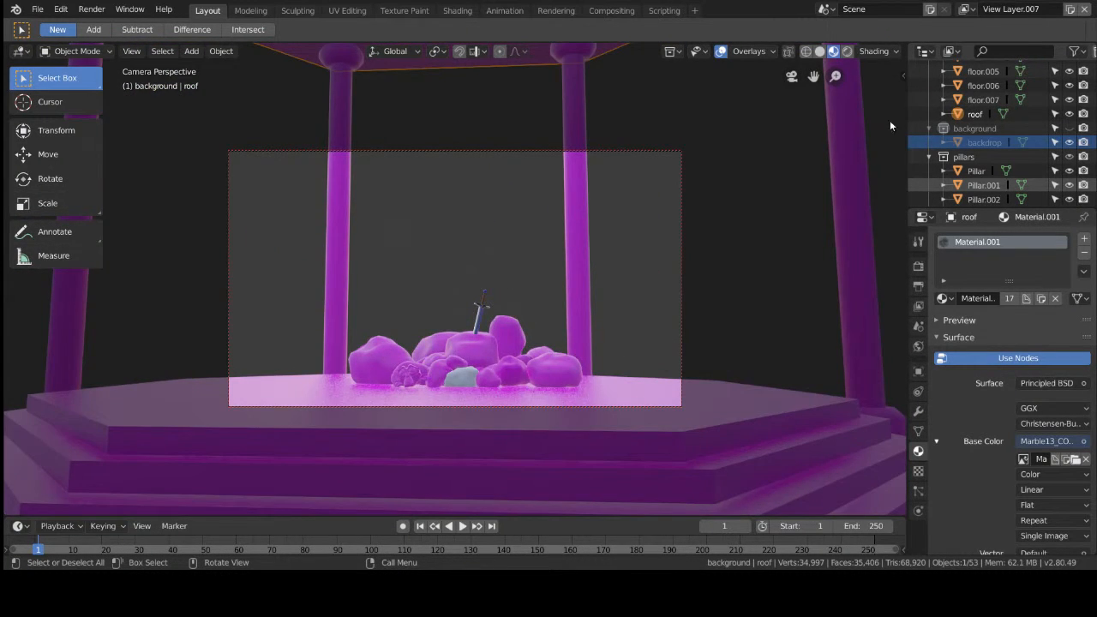
Step: Leave the camera view, unhide the background collection and compare the pavilion in rendered and material-preview shading
scroll(753, 220, "down", 6)
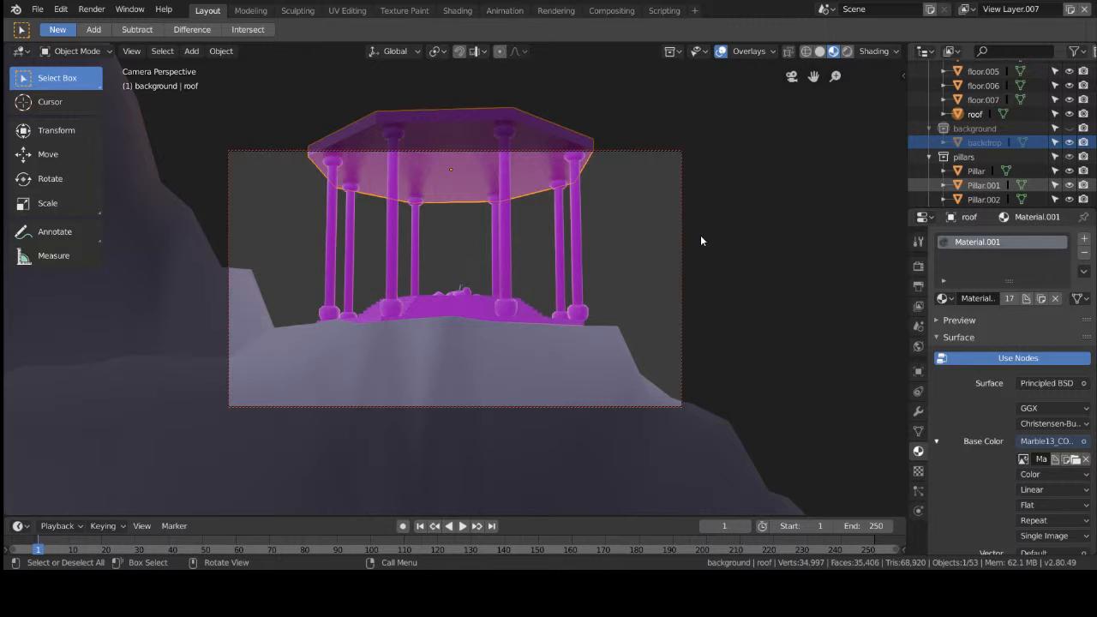
key("KP_0")
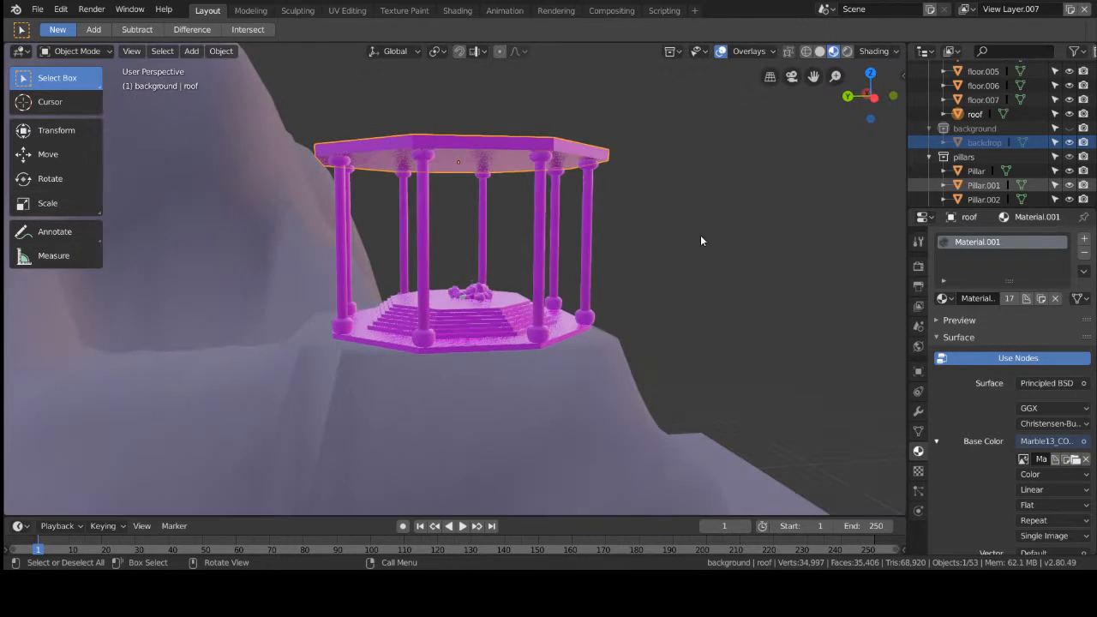
left_click(1069, 129)
scroll(1005, 151, "down", 3)
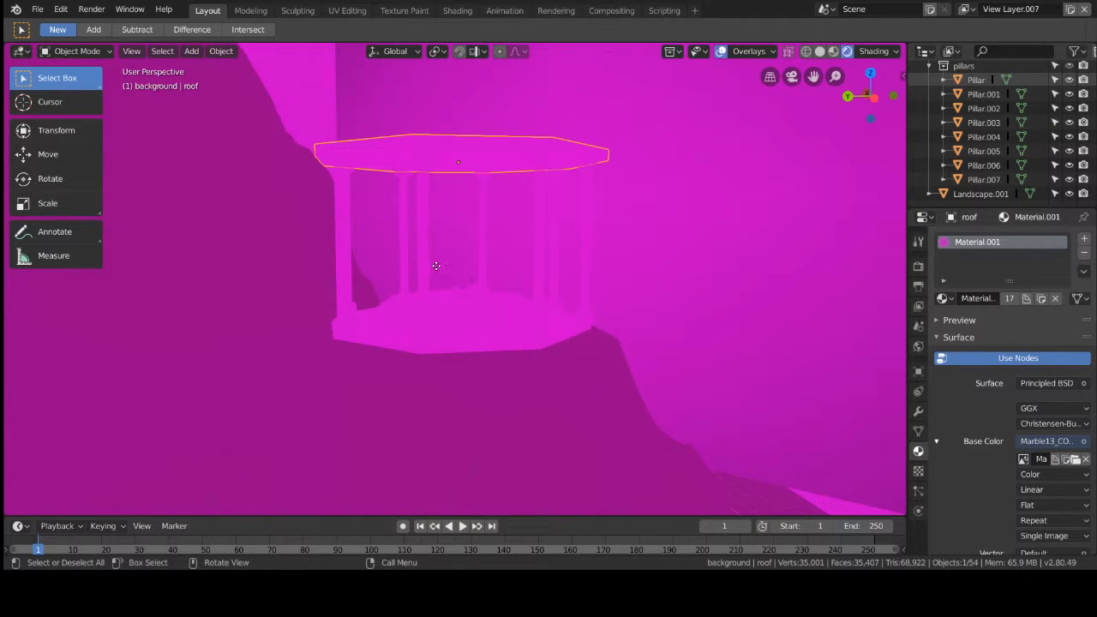
mouse_move(280, 343)
middle_mouse_down()
mouse_move(431, 384)
mouse_move(274, 346)
mouse_move(299, 346)
mouse_move(290, 356)
middle_mouse_up()
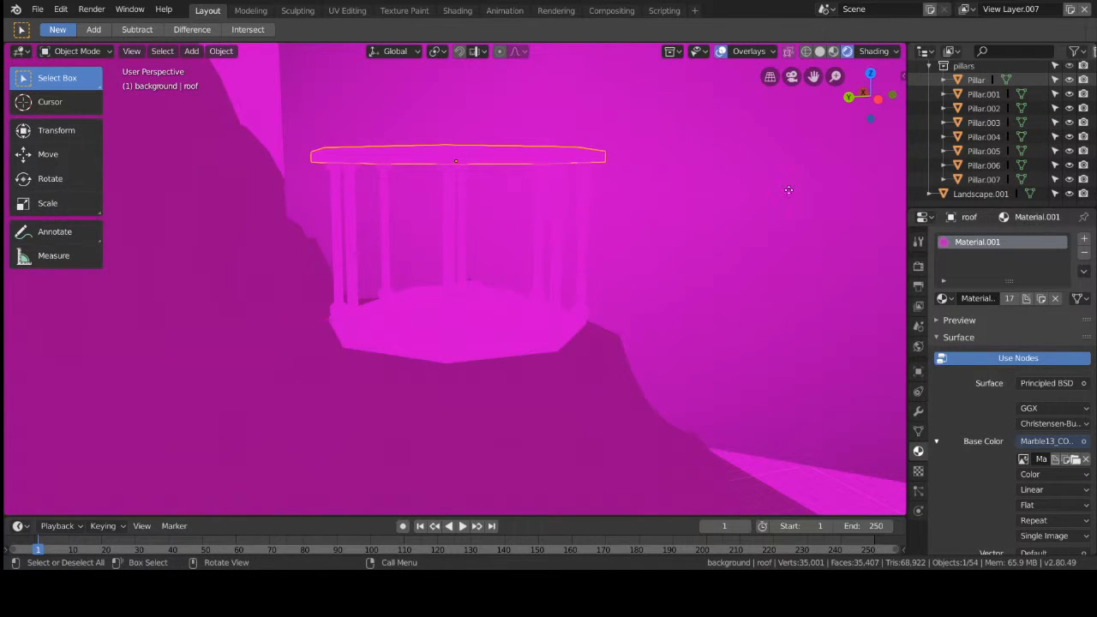
left_click(834, 51)
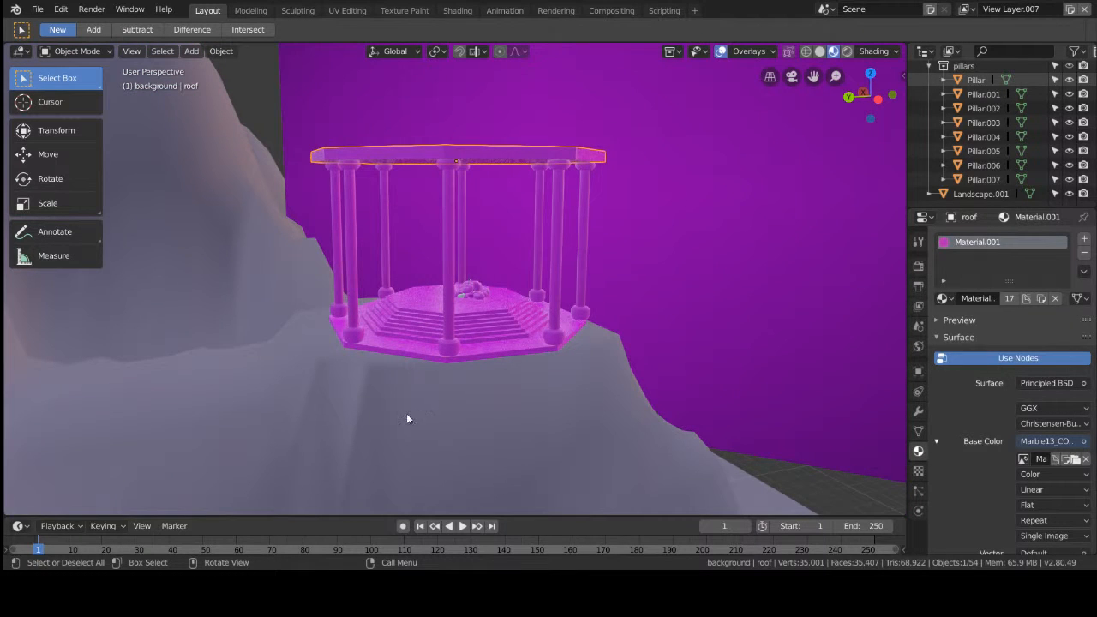
Step: Unlink the Marble13 image from the base color of the roof's Material.001
scroll(437, 399, "up", 2)
scroll(435, 399, "down", 2)
left_click(1086, 460)
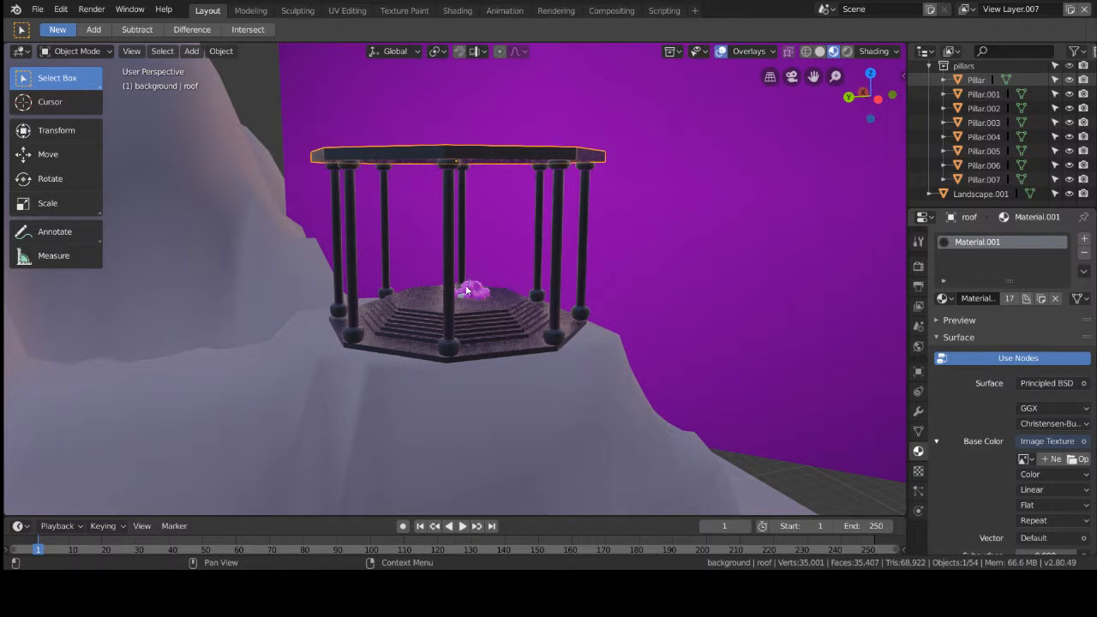
Step: Select the top floor slab of the pavilion and examine the rocks and sword standing on it up close
left_click_drag(425, 260, 500, 321)
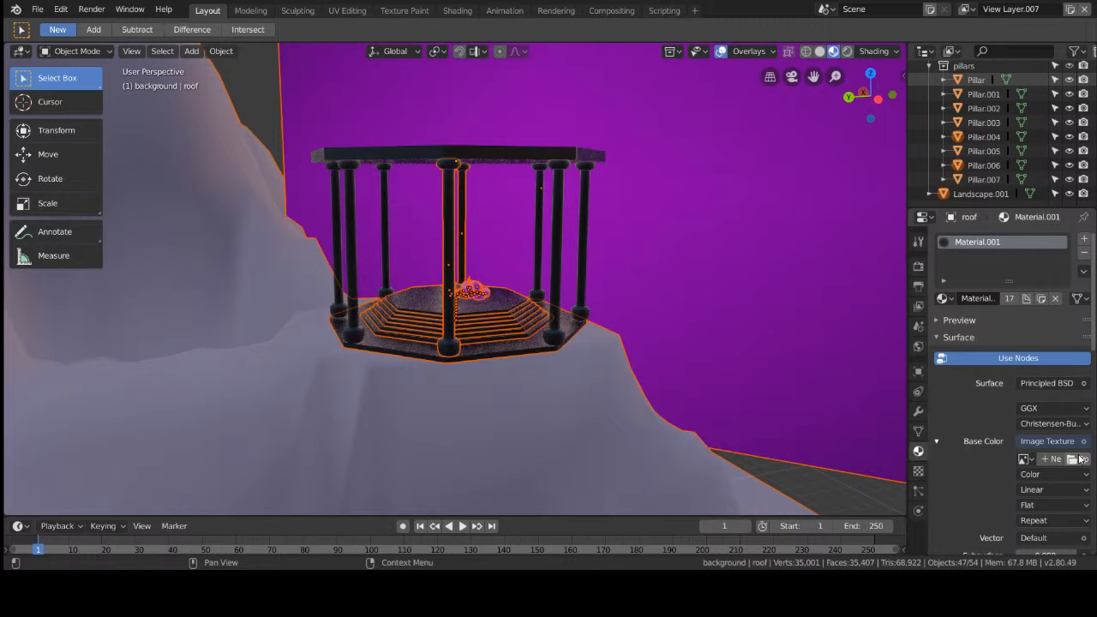
left_click(489, 317)
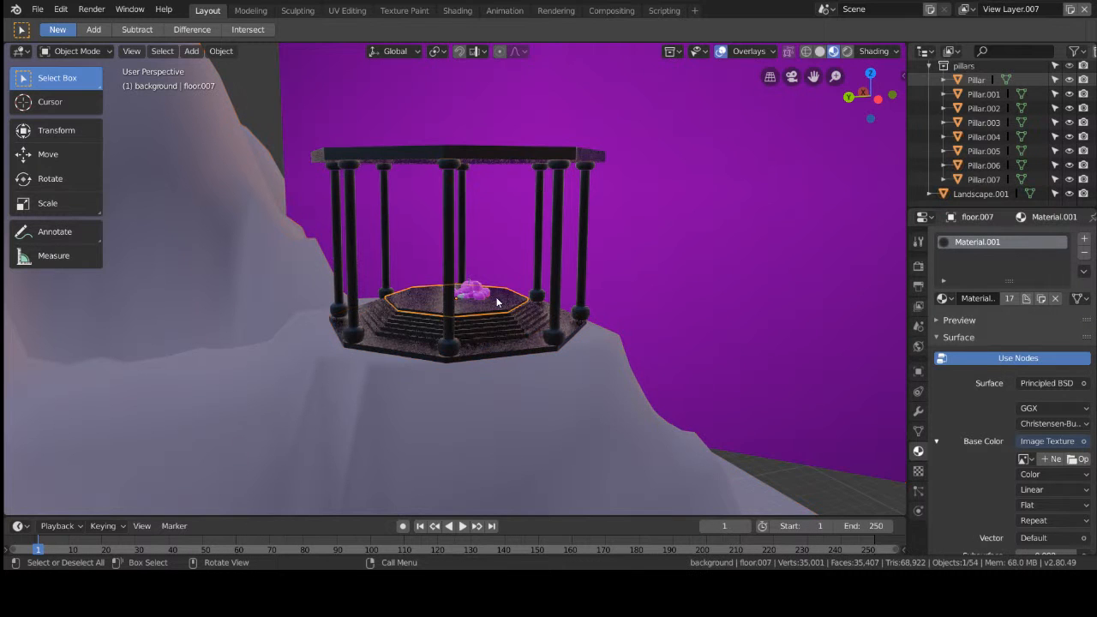
scroll(550, 307, "up", 3)
scroll(548, 309, "up", 3)
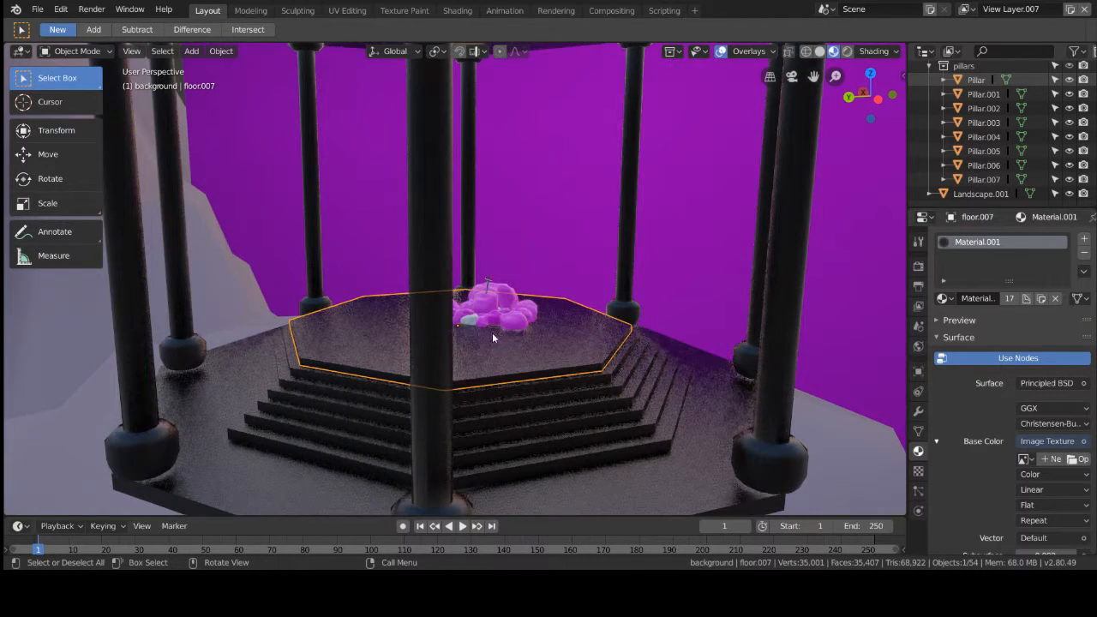
scroll(574, 312, "up", 2)
Step: Delete the backdrop object behind the pavilion
left_click(593, 246)
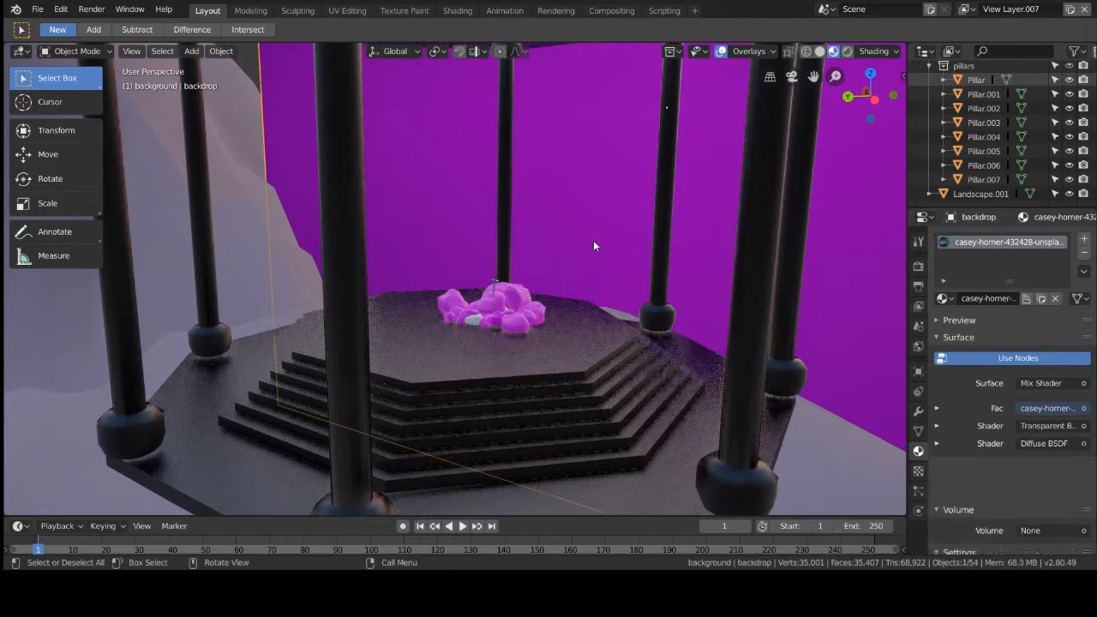
key("x")
left_click(734, 271)
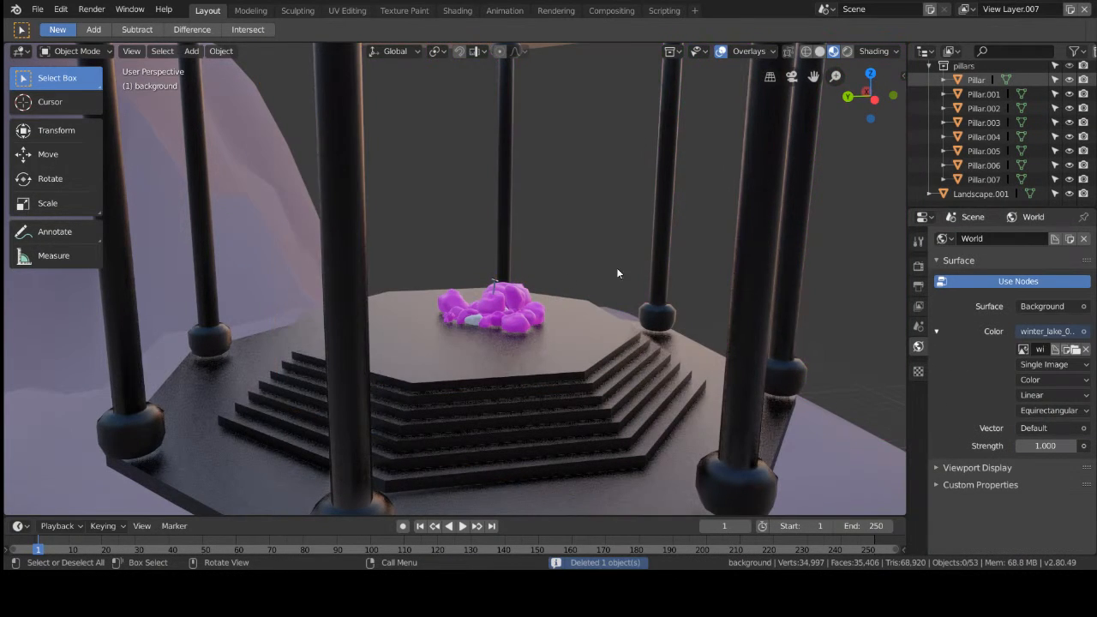
scroll(583, 270, "down", 5)
scroll(548, 271, "down", 3)
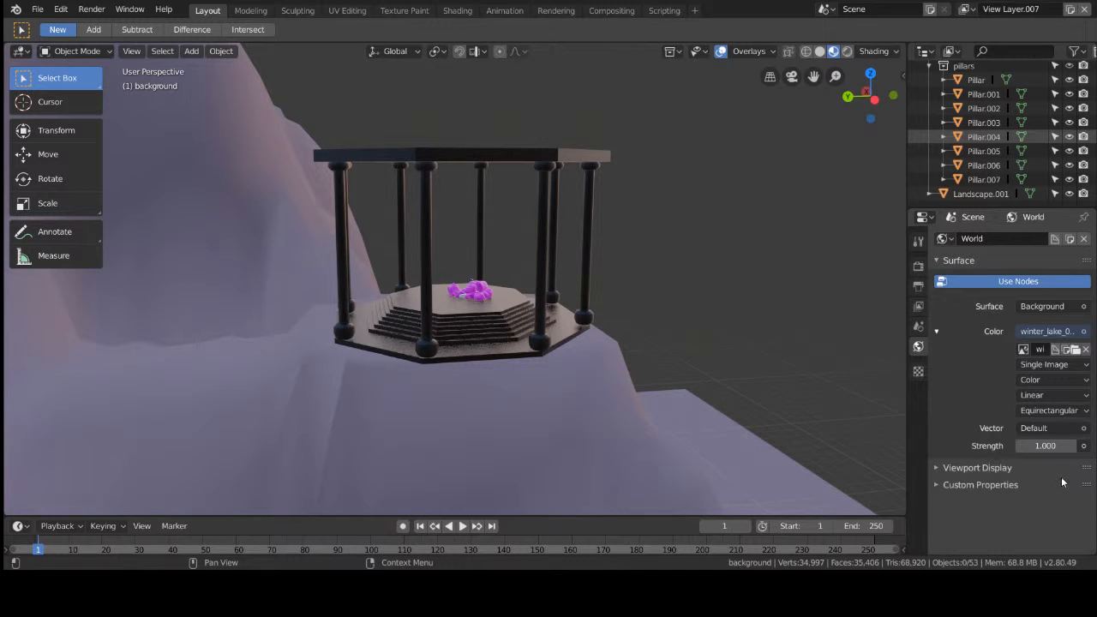
Step: Replace the world background's environment image with winter_lake_01_4k.hdr from D:\HDRI and view the pavilion against it
left_click(1085, 350)
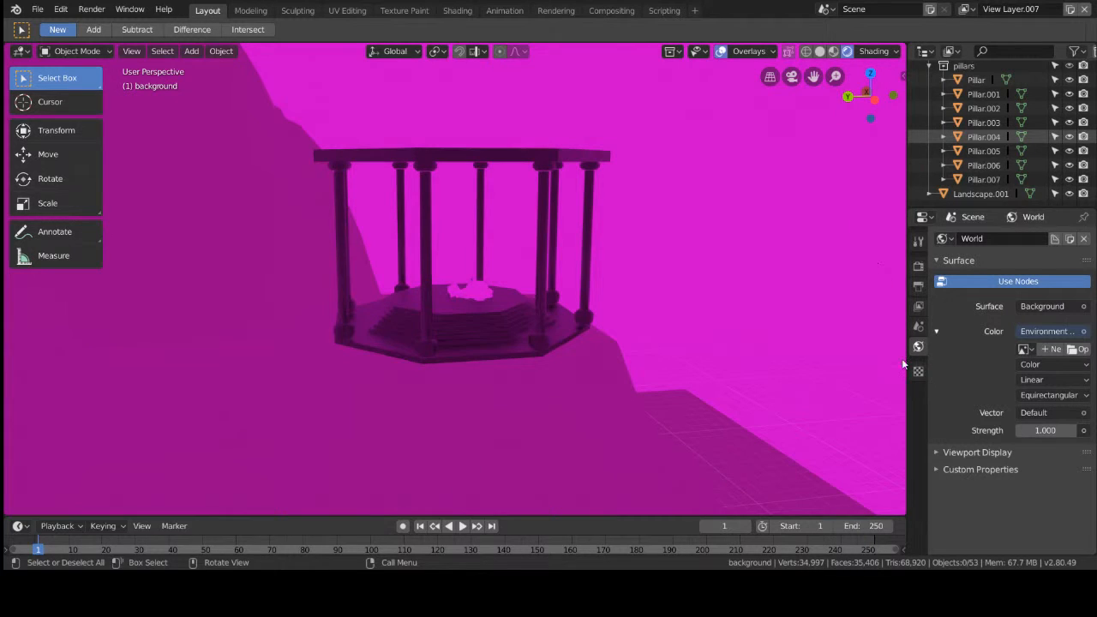
left_click(1078, 349)
left_click(191, 106)
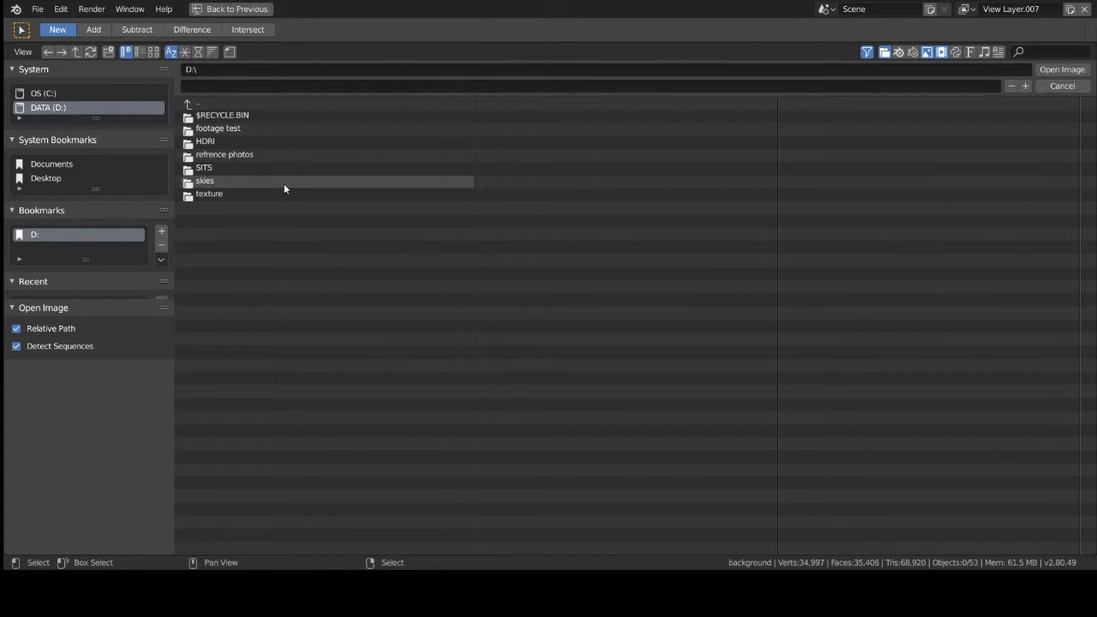
left_click(315, 144)
left_click(322, 120)
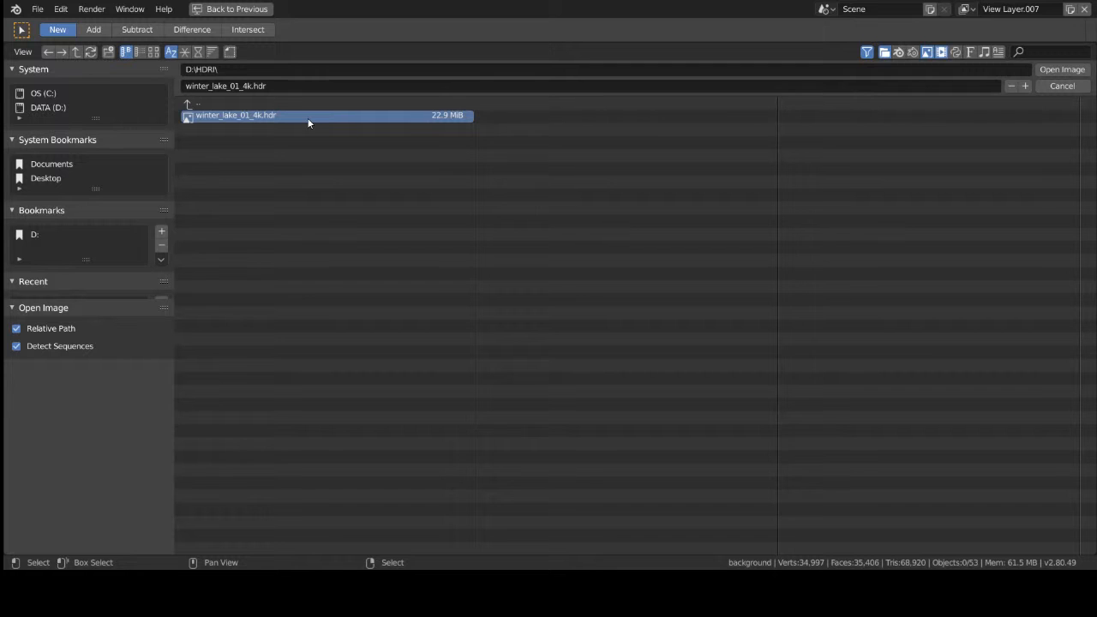
left_click(1062, 70)
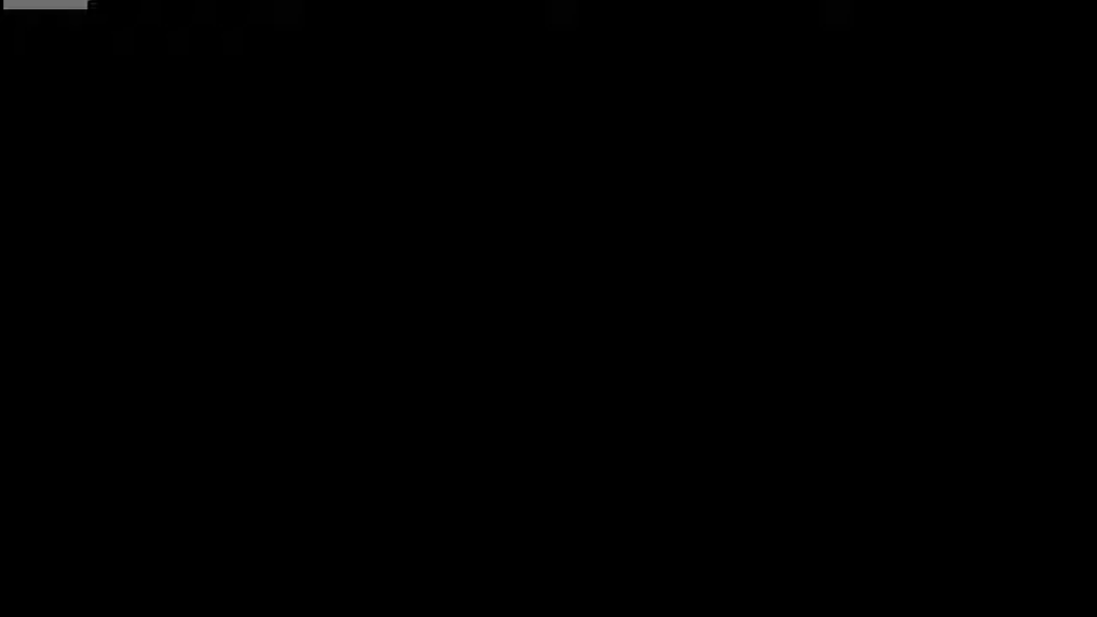
middle_click_drag(577, 276, 590, 251)
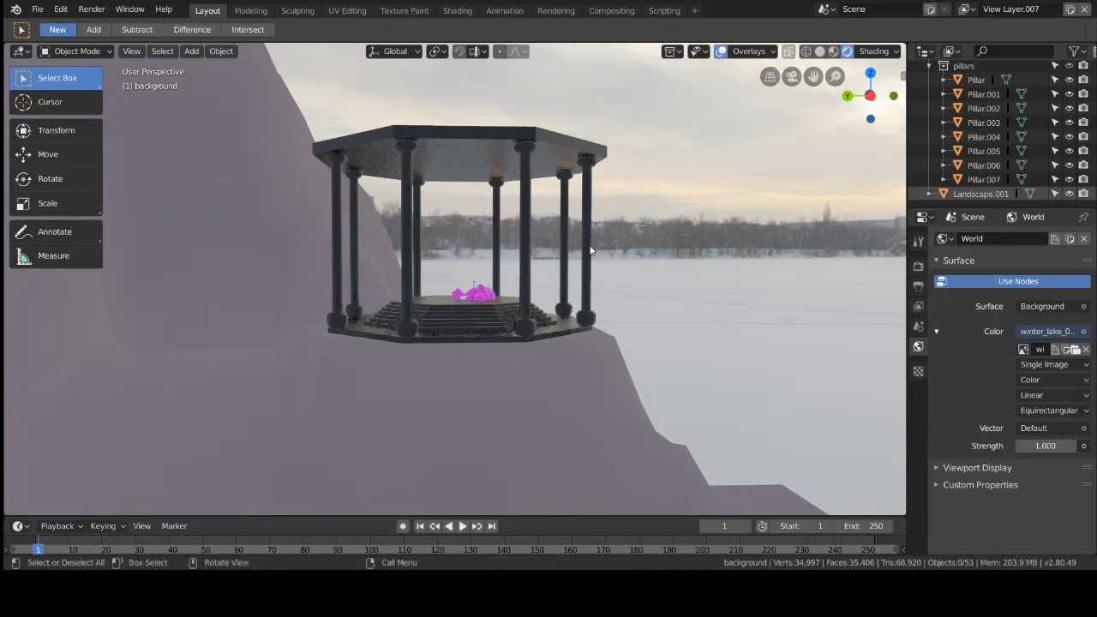
Step: Save the scene, reopen here.blend from the recent files and display it in rendered shading
key("ctrl+s")
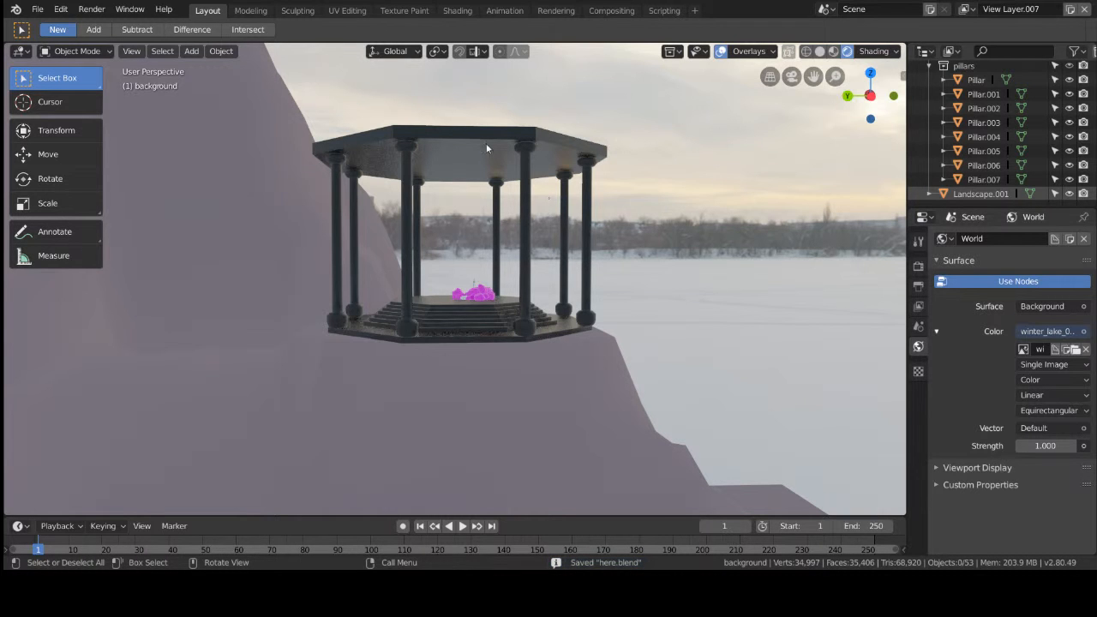
left_click(36, 11)
mouse_move(72, 55)
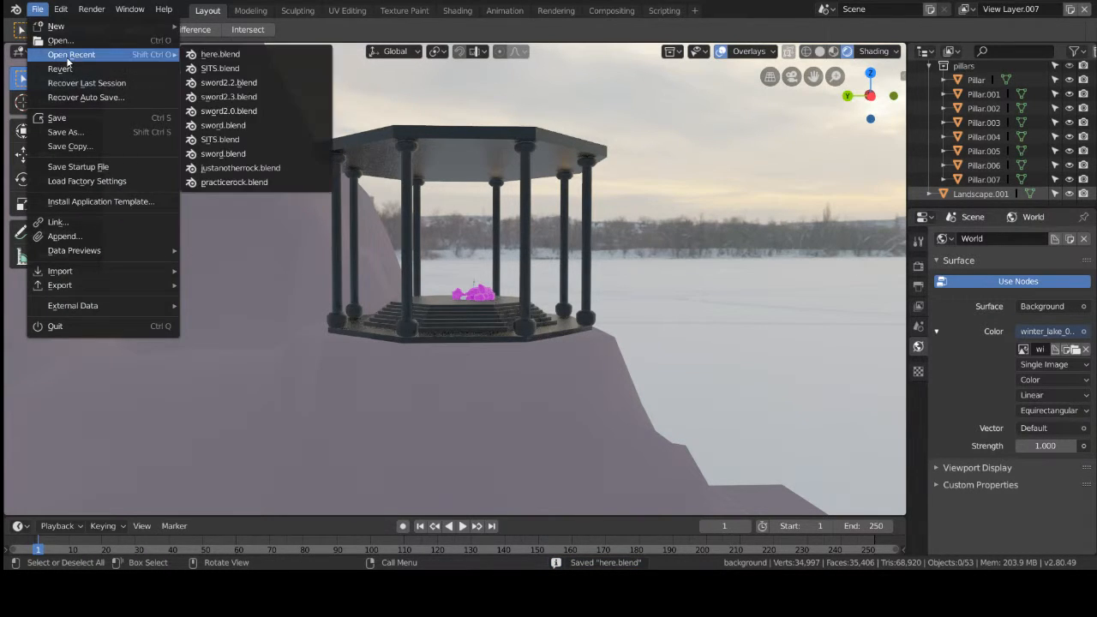
left_click(206, 54)
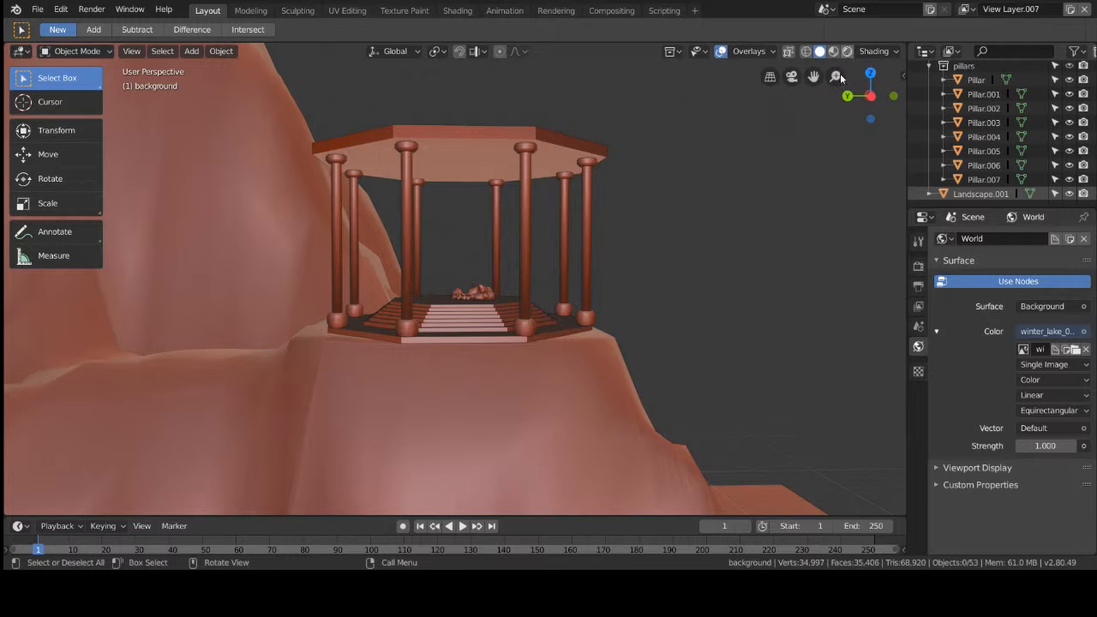
left_click(847, 52)
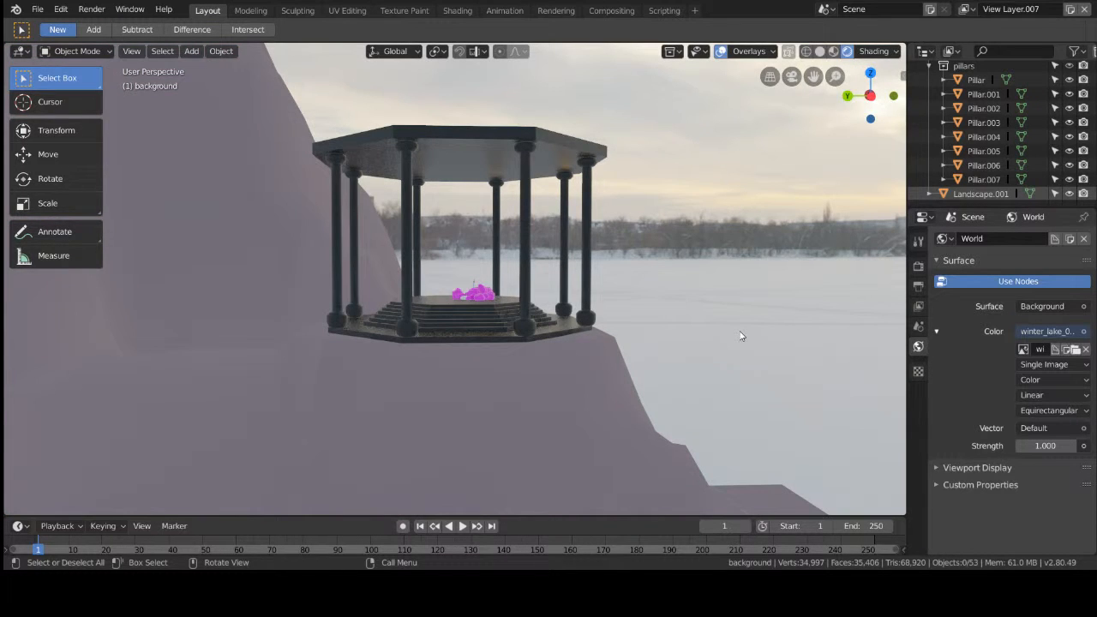
Step: Load Marble062_COL_3K.jpg from D:\texture\Marble062\Marble062\REGULAR\3K as the base color image of the roof's Material.001
middle_click_drag(600, 202, 631, 199)
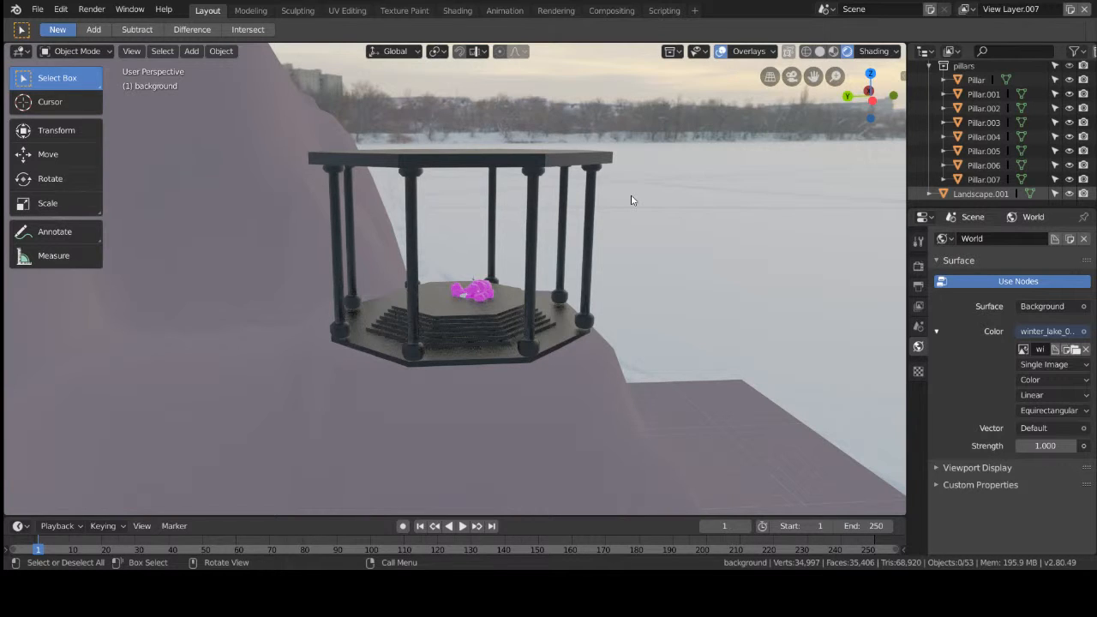
left_click(502, 154)
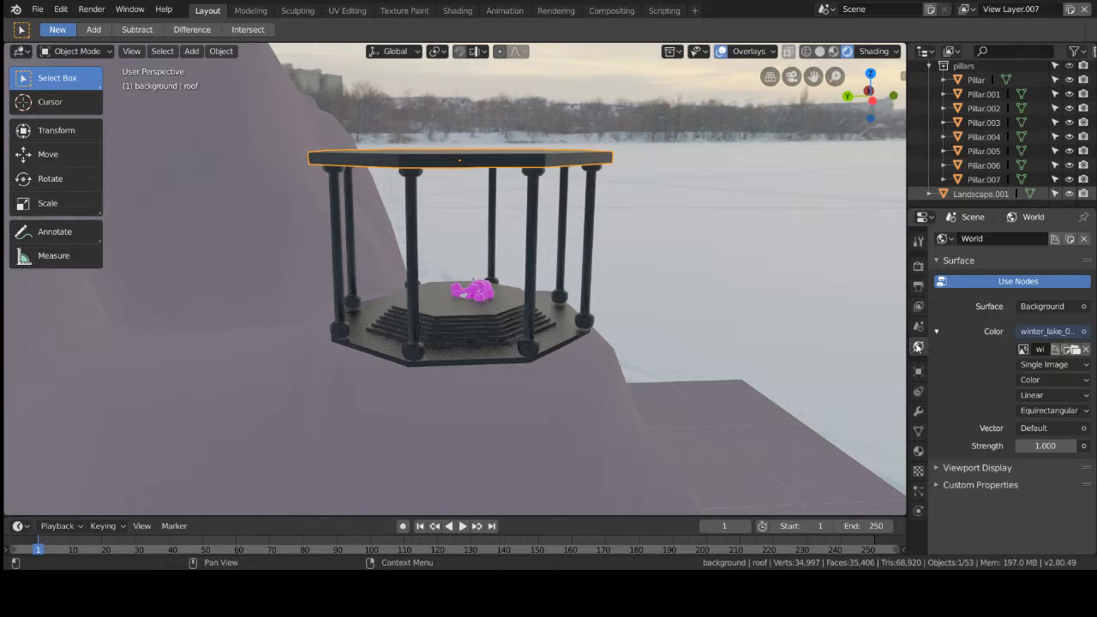
left_click(918, 451)
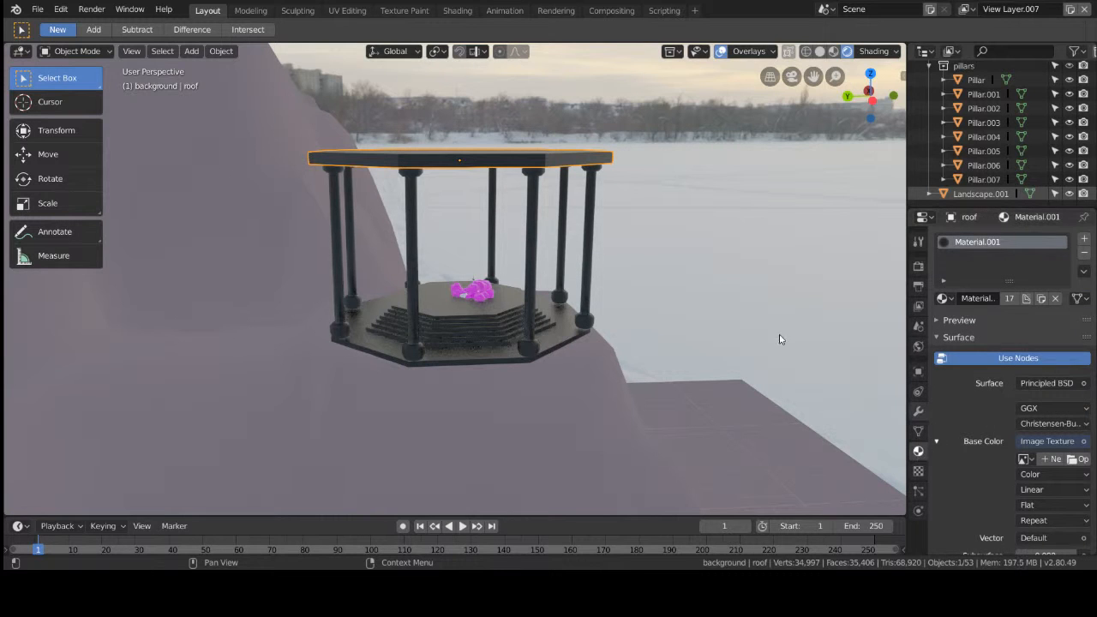
left_click(1087, 463)
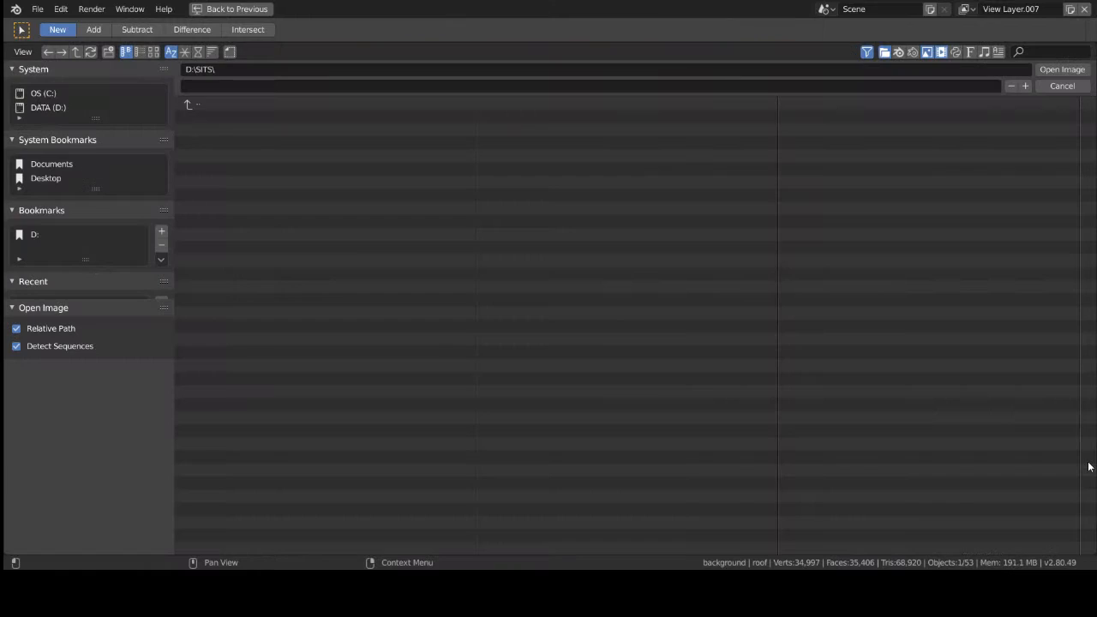
left_click(201, 106)
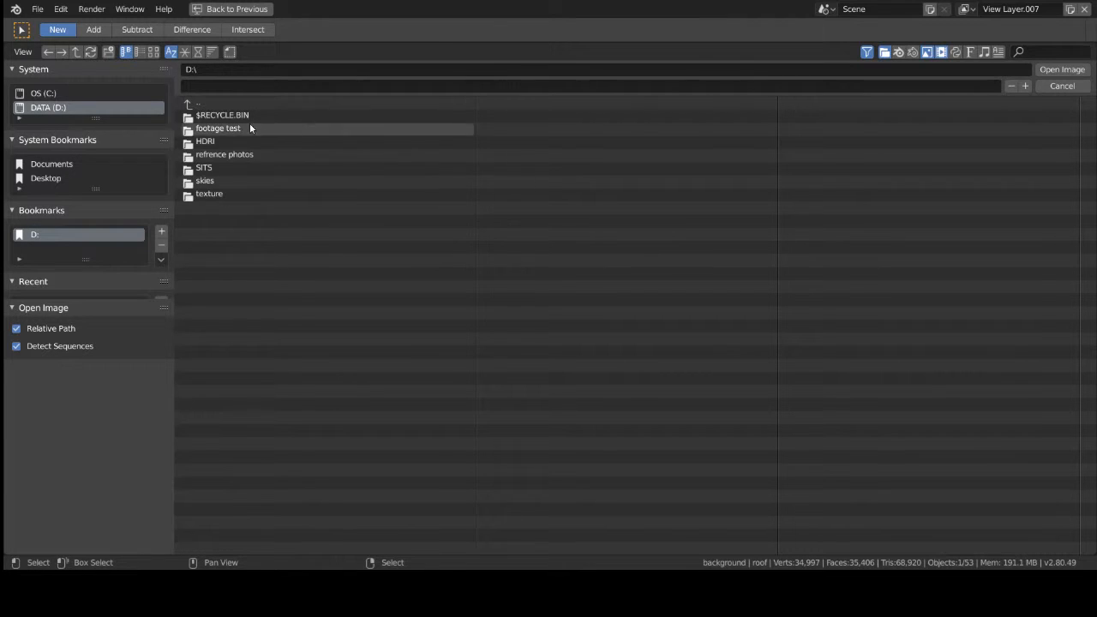
left_click(286, 194)
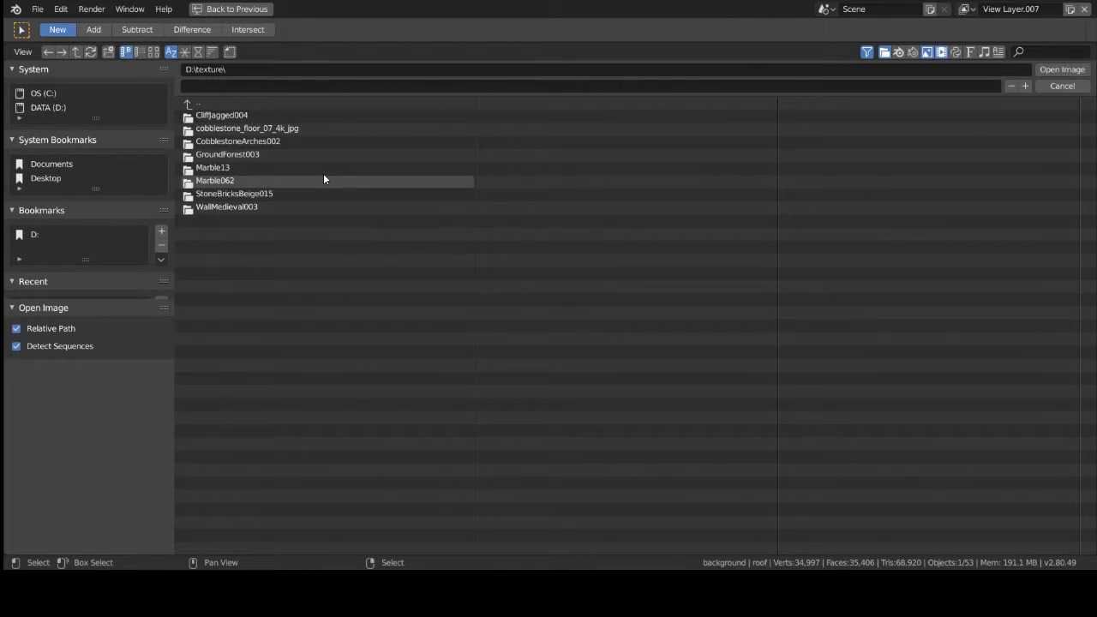
left_click(323, 180)
left_click(318, 116)
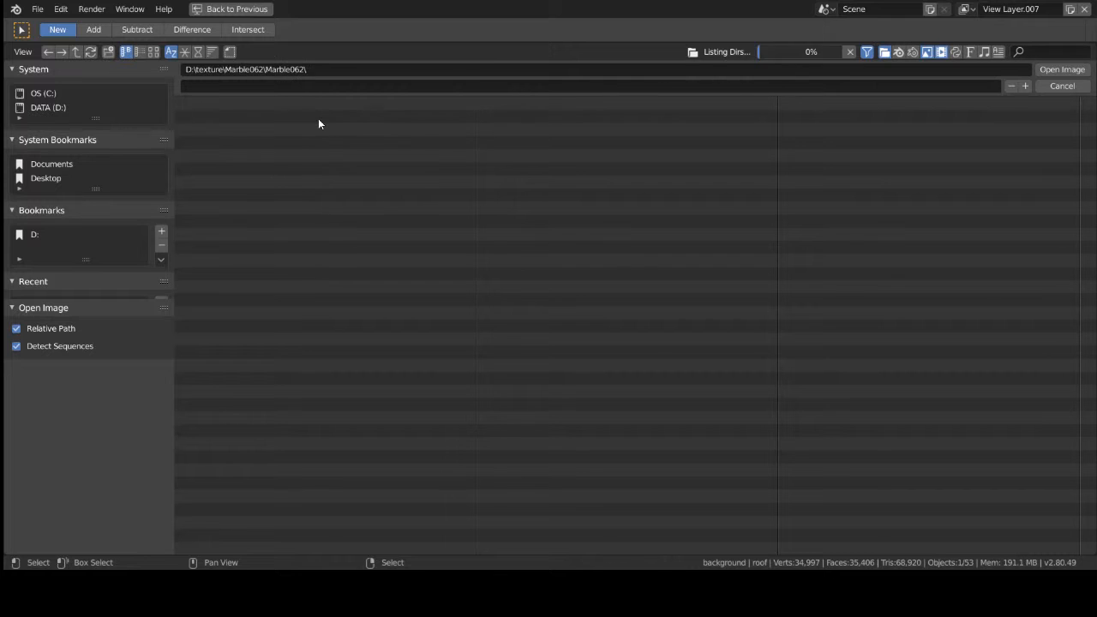
left_click(317, 128)
left_click(321, 116)
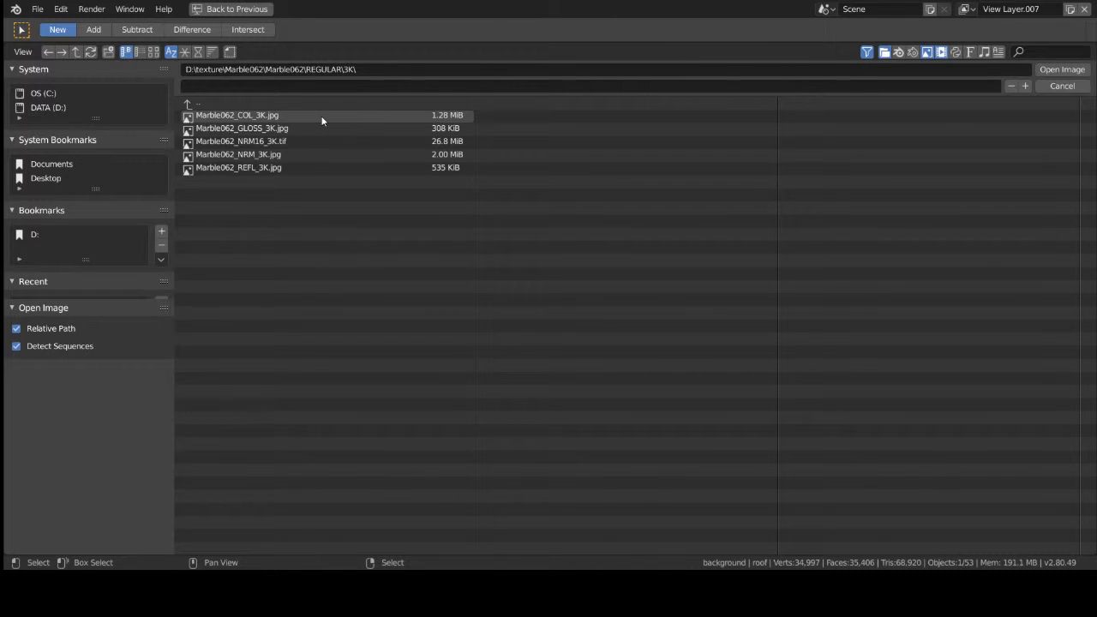
double_click(327, 116)
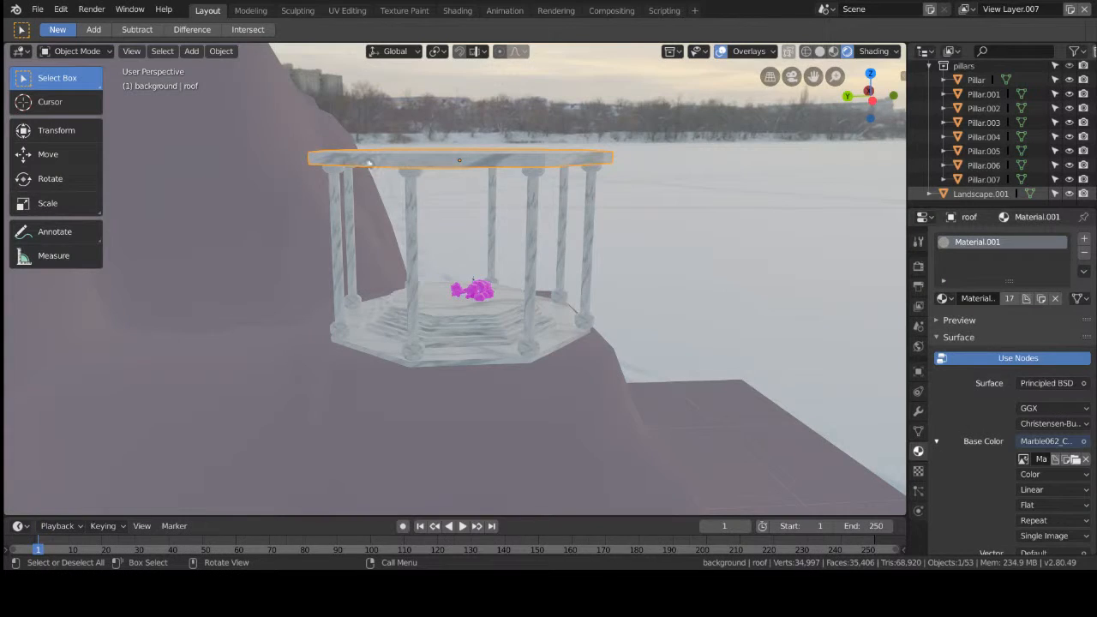
middle_click_drag(505, 299, 561, 317)
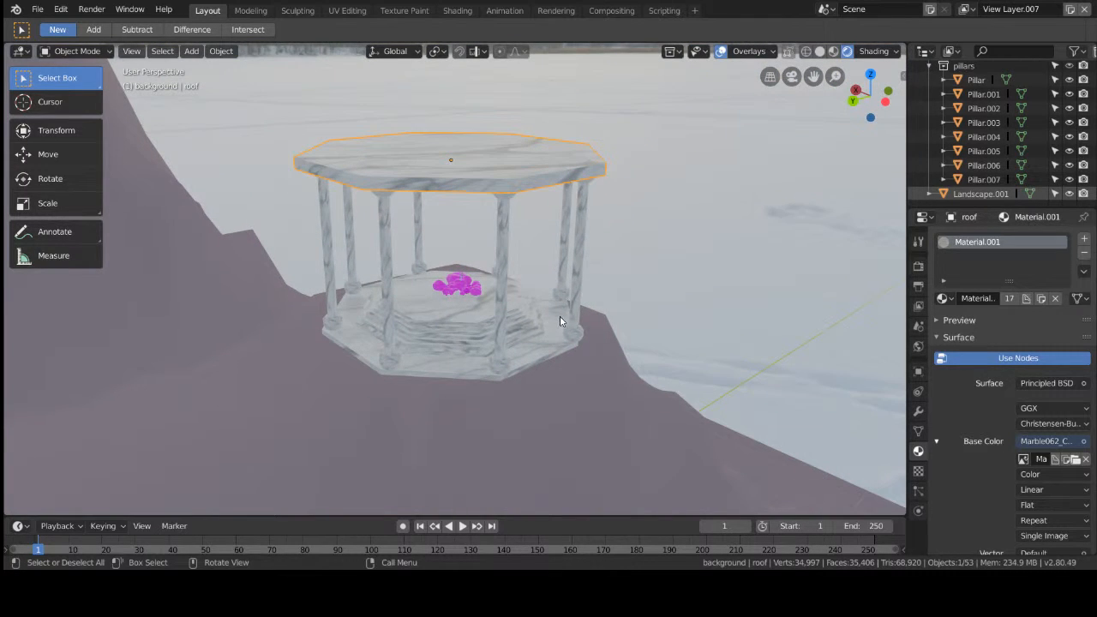
Step: Unlink the base color image of the roof's material and load Marble062_COL_3K.jpg again from the Marble062 REGULAR\3K folder
left_click(1086, 460)
left_click(1082, 459)
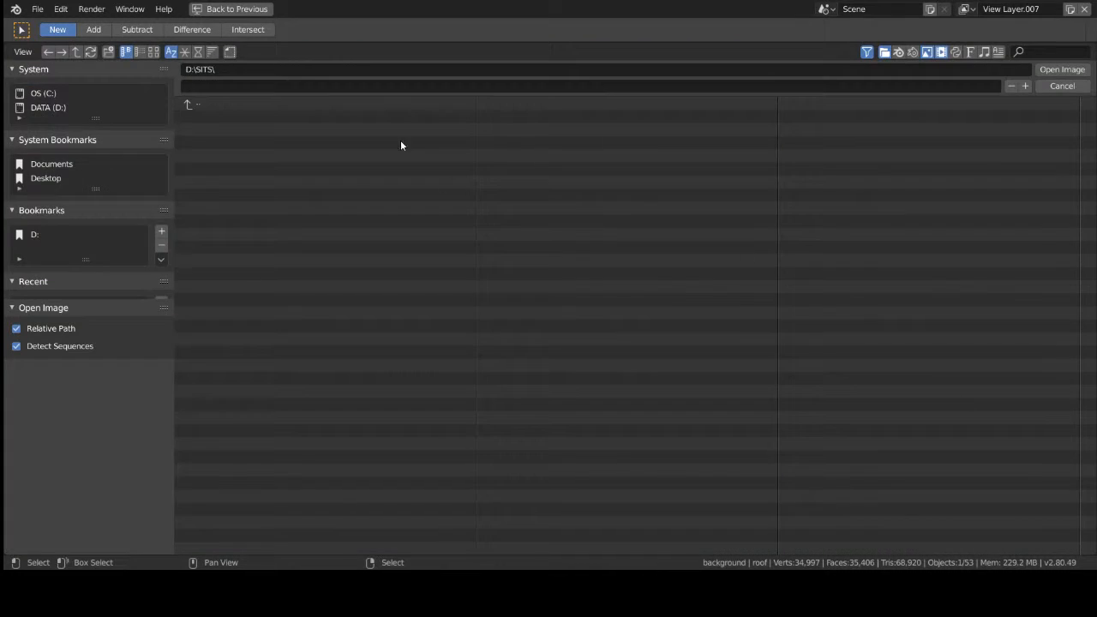
left_click(353, 103)
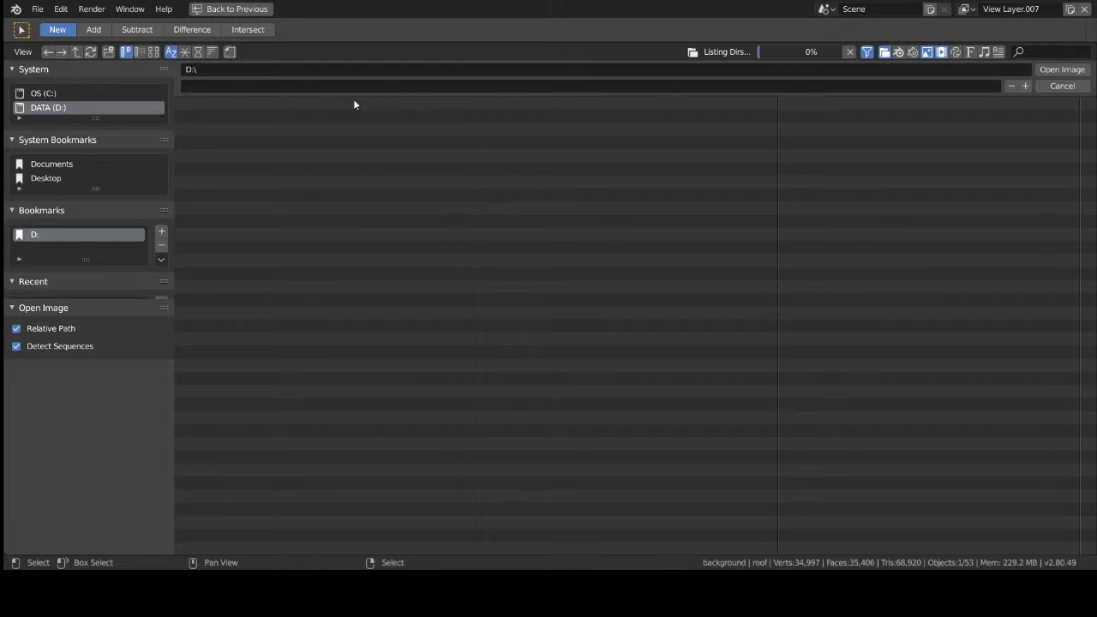
left_click(370, 199)
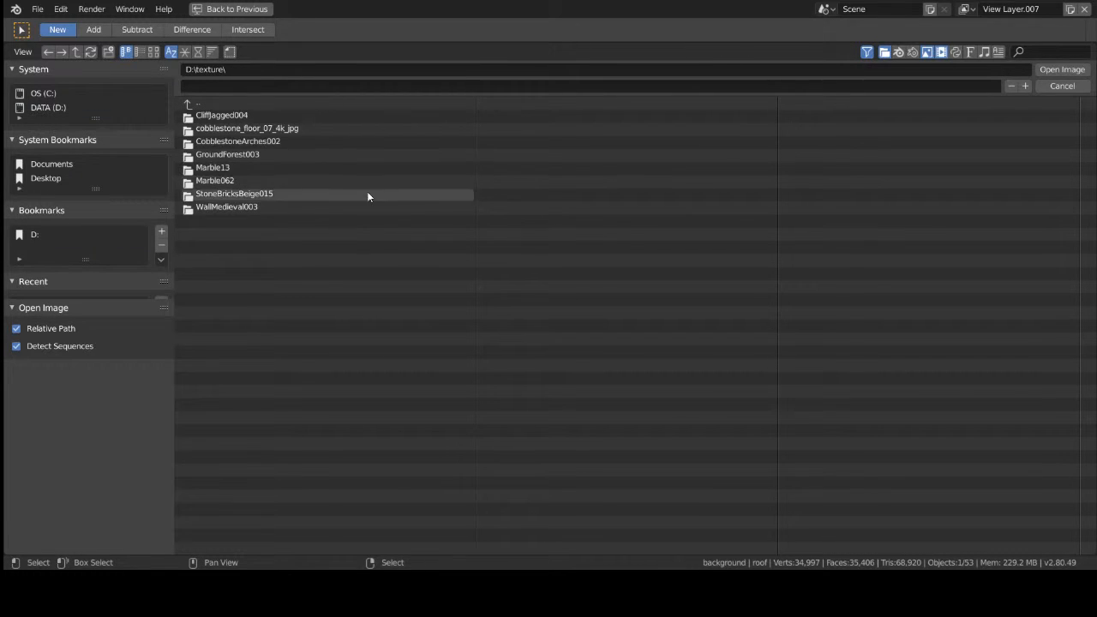
left_click(371, 182)
left_click(291, 117)
left_click(290, 122)
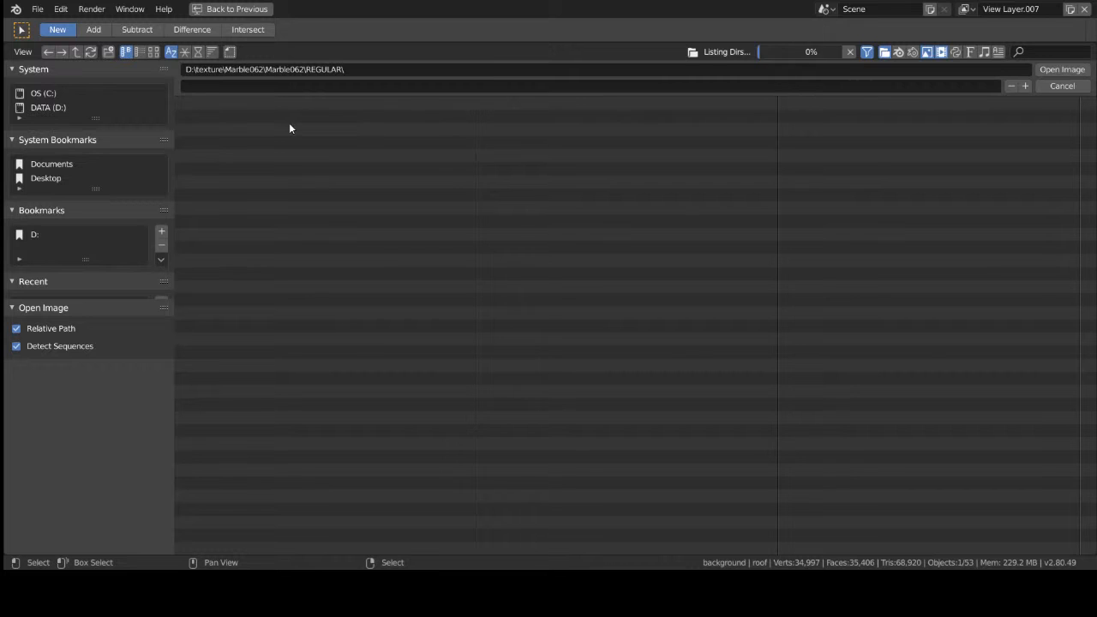
left_click(296, 118)
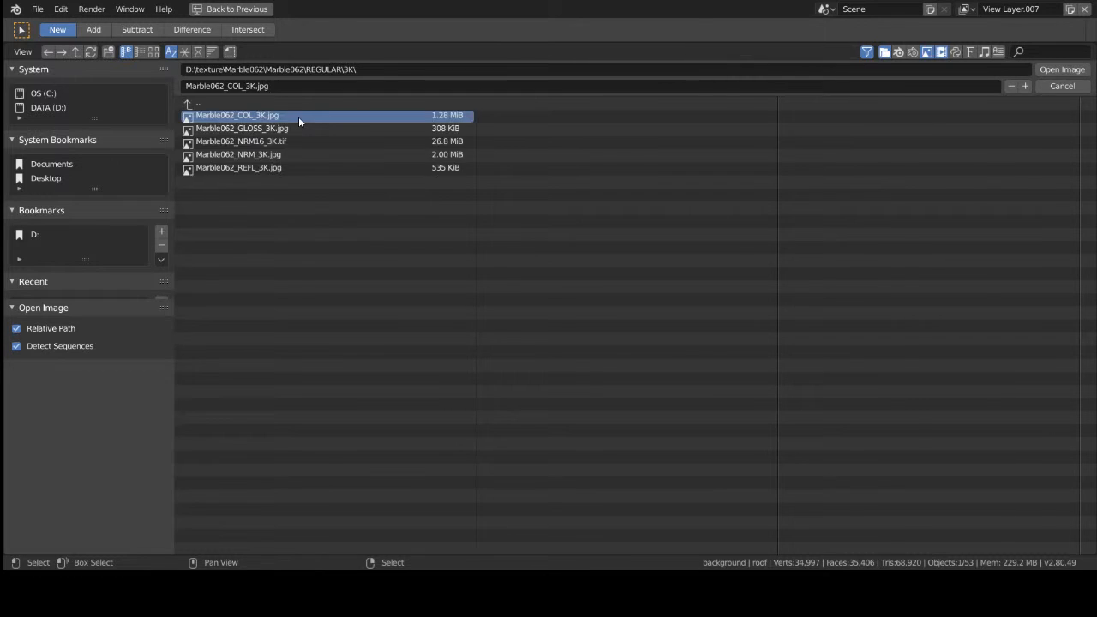
double_click(299, 117)
Step: Replace the base color image of the roof's Material.001 with the Marble13 color map from D:\texture\Marble13\Marble13\REGULAR\3K
left_click(1086, 461)
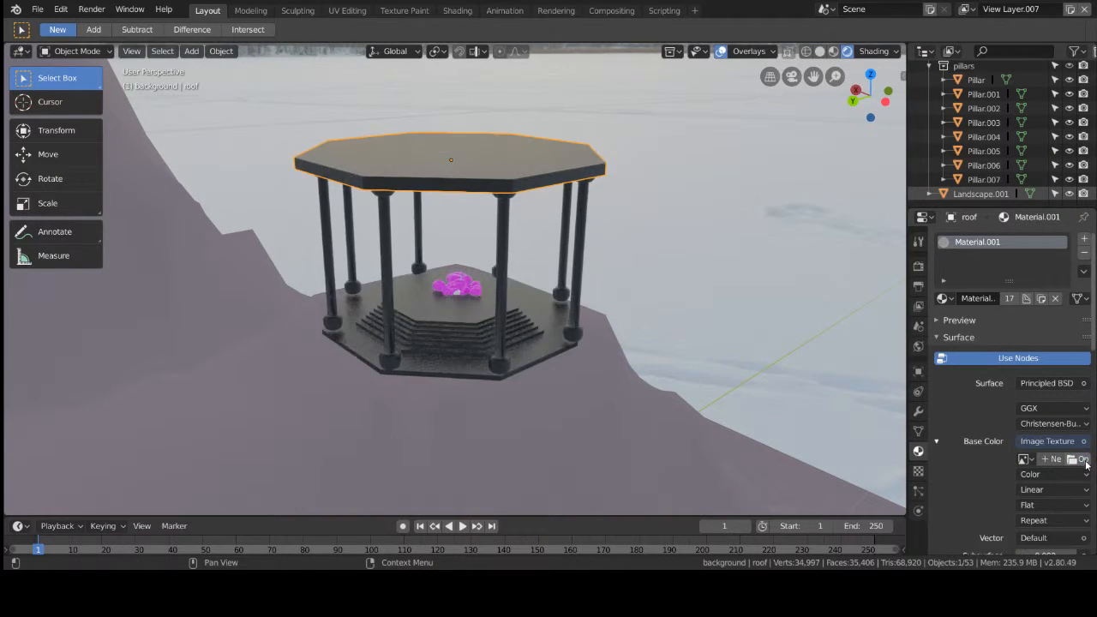
left_click(1074, 465)
left_click(357, 105)
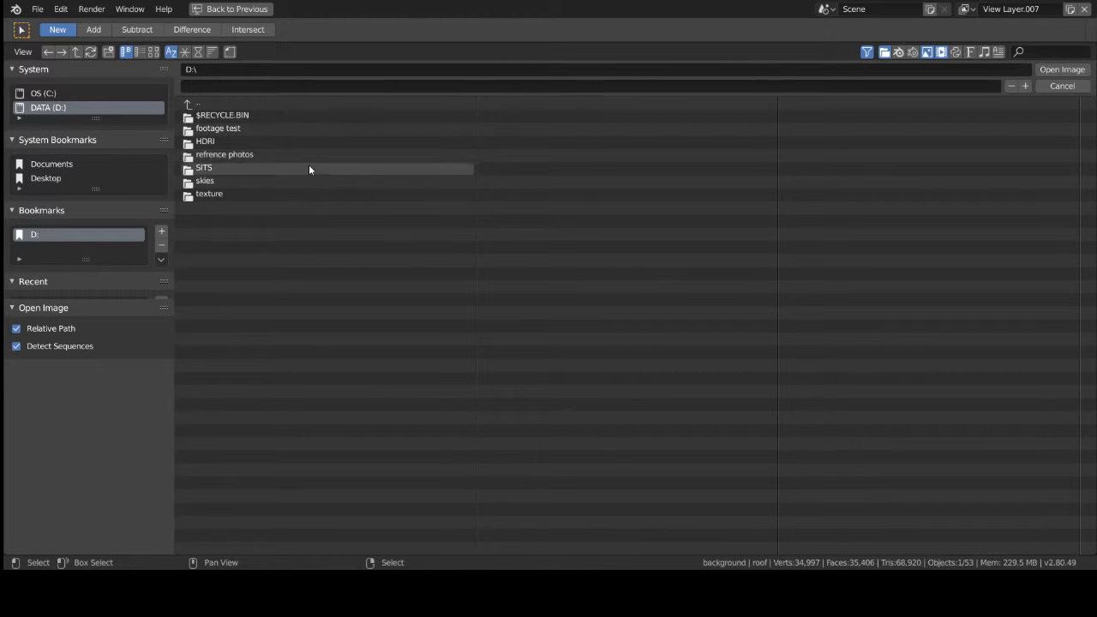
double_click(313, 200)
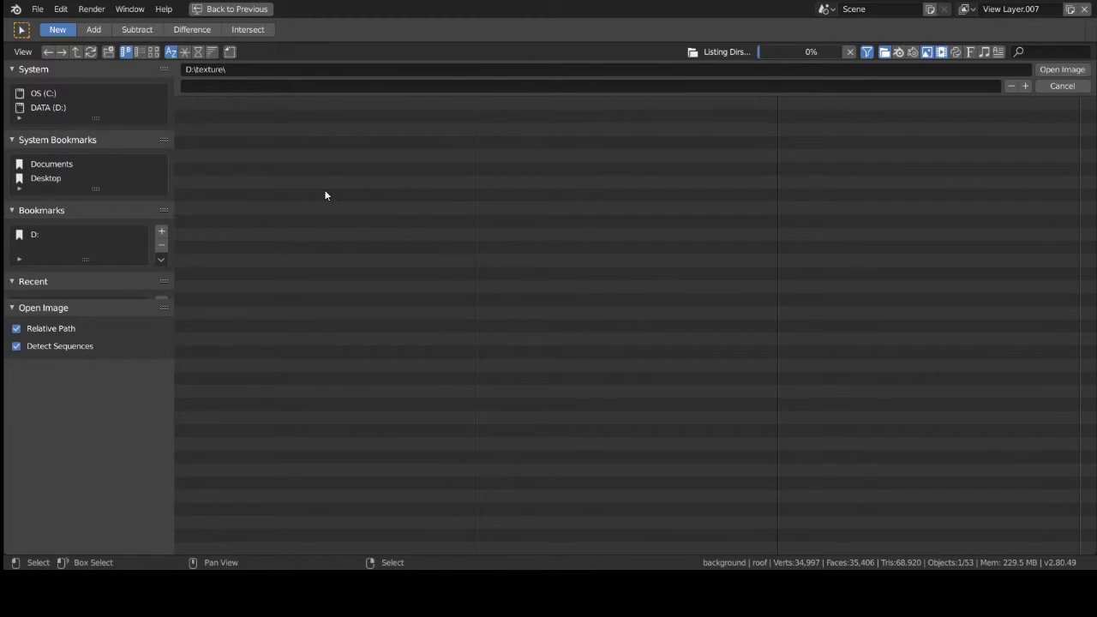
double_click(340, 171)
double_click(318, 118)
double_click(322, 129)
double_click(325, 119)
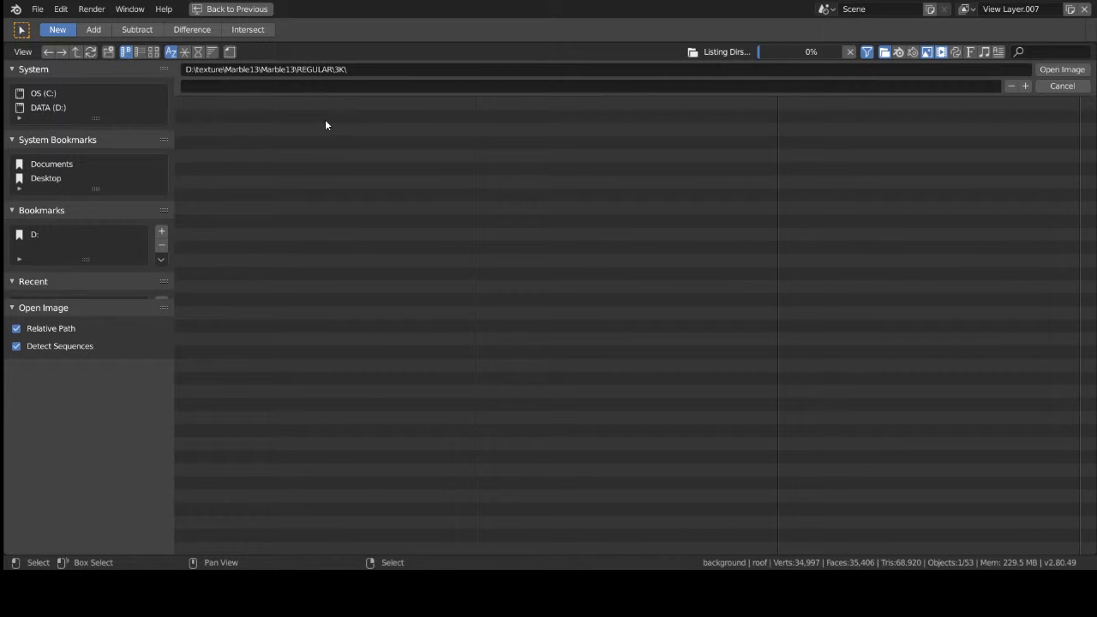
left_click(333, 117)
double_click(333, 117)
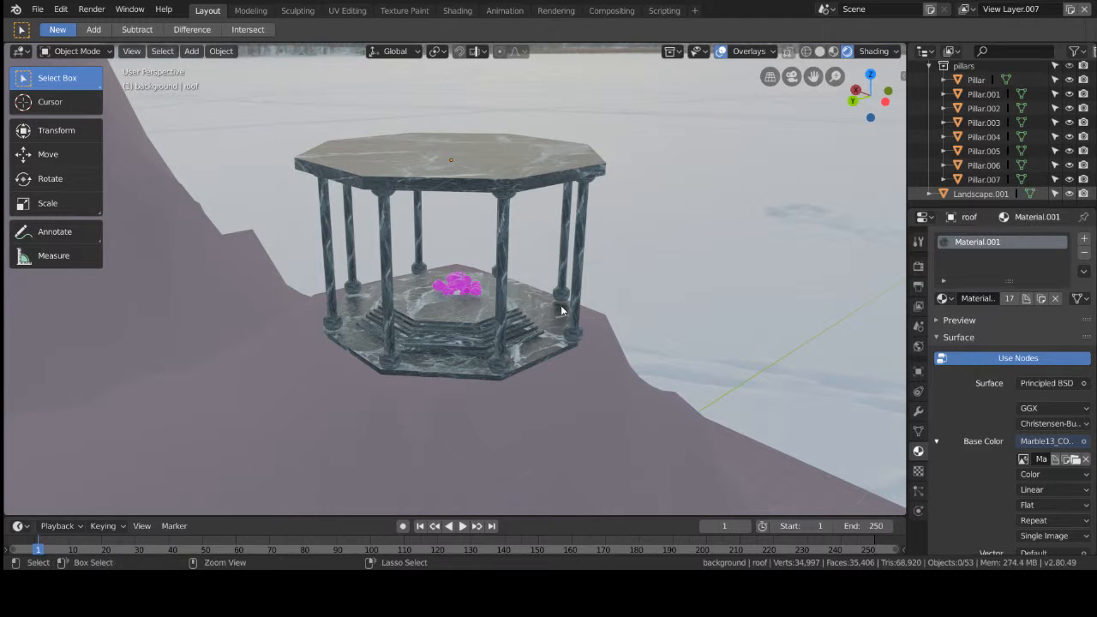
Step: Save here.blend and reopen it from the recent files, displaying the pavilion in LookDev shading
key("ctrl+s")
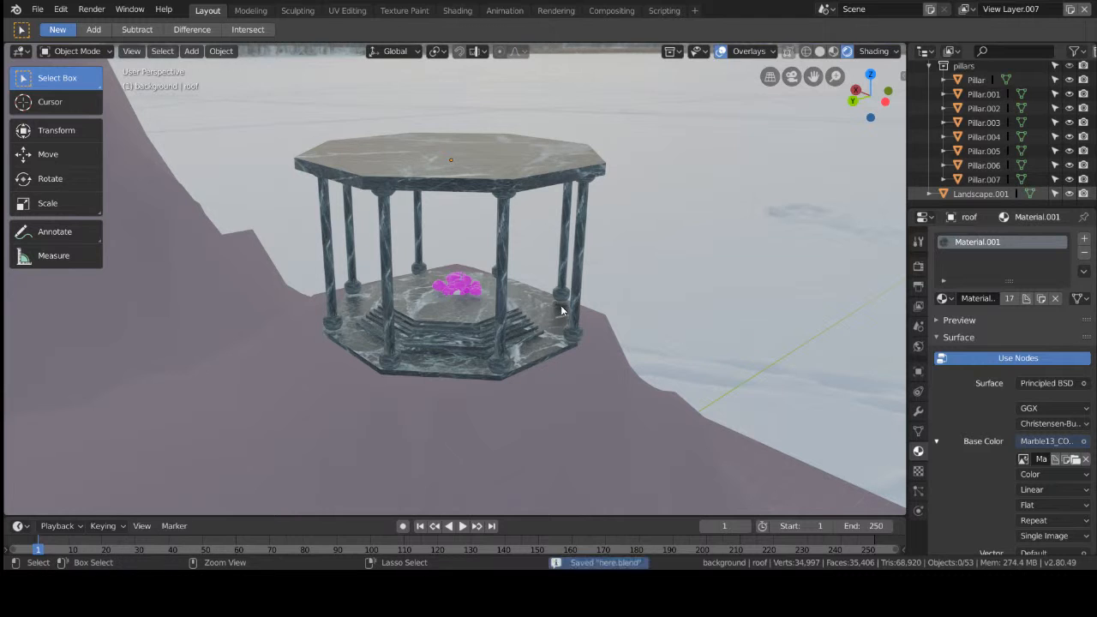
left_click(836, 52)
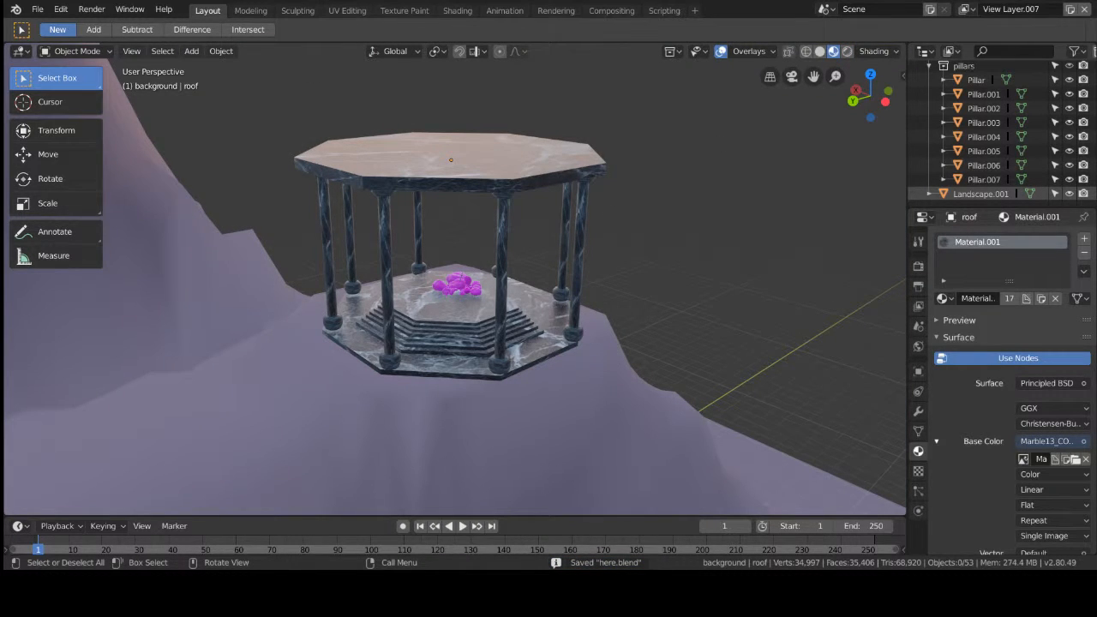
left_click(37, 9)
mouse_move(86, 54)
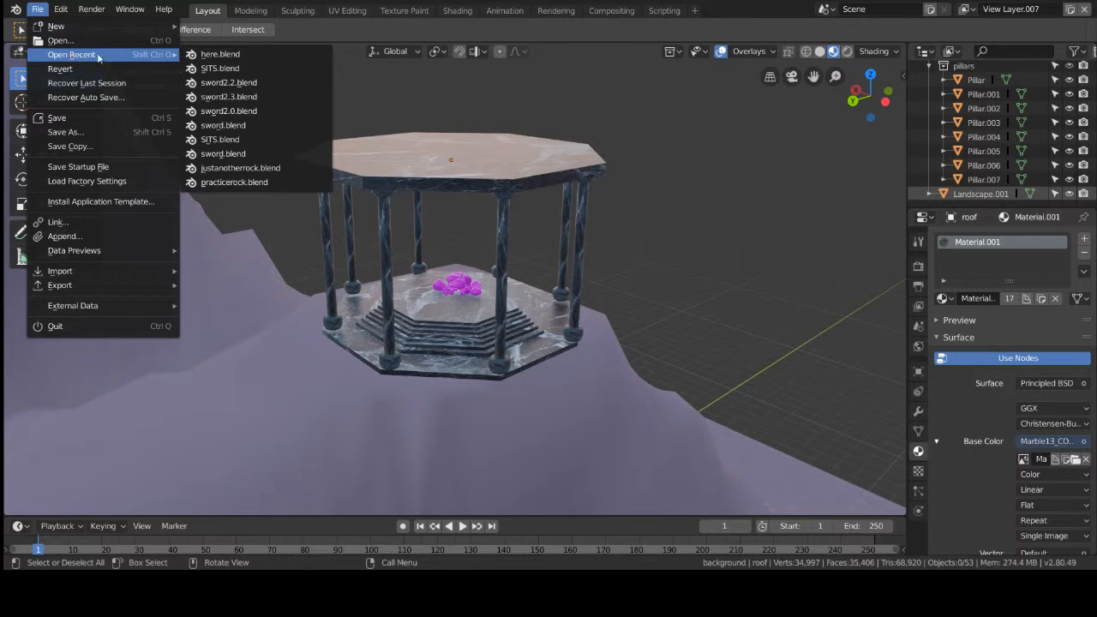
left_click(200, 57)
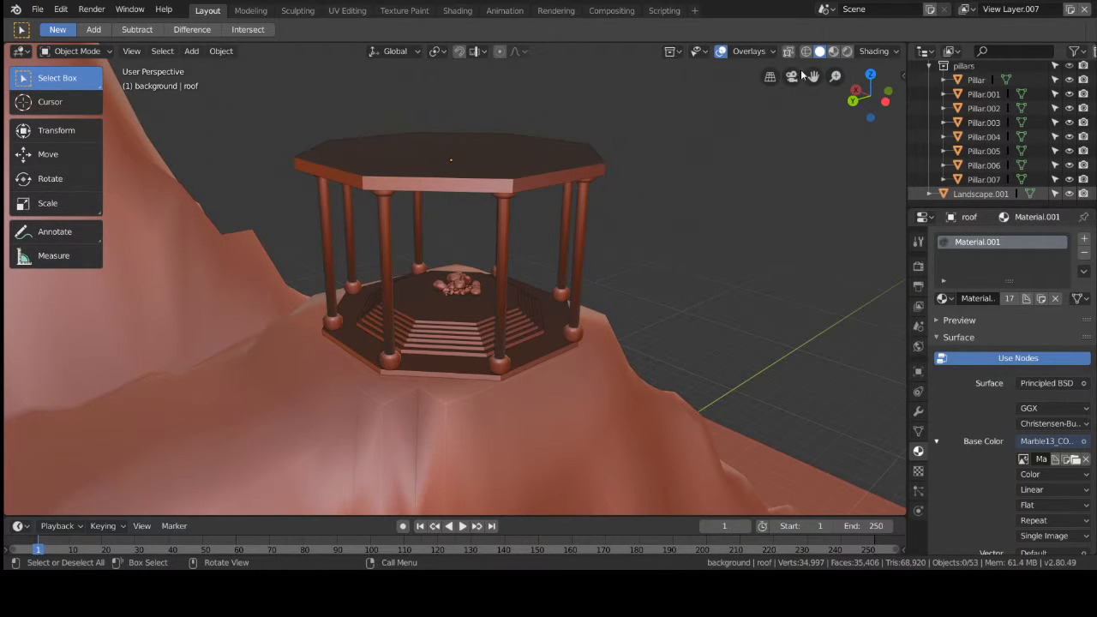
left_click(834, 52)
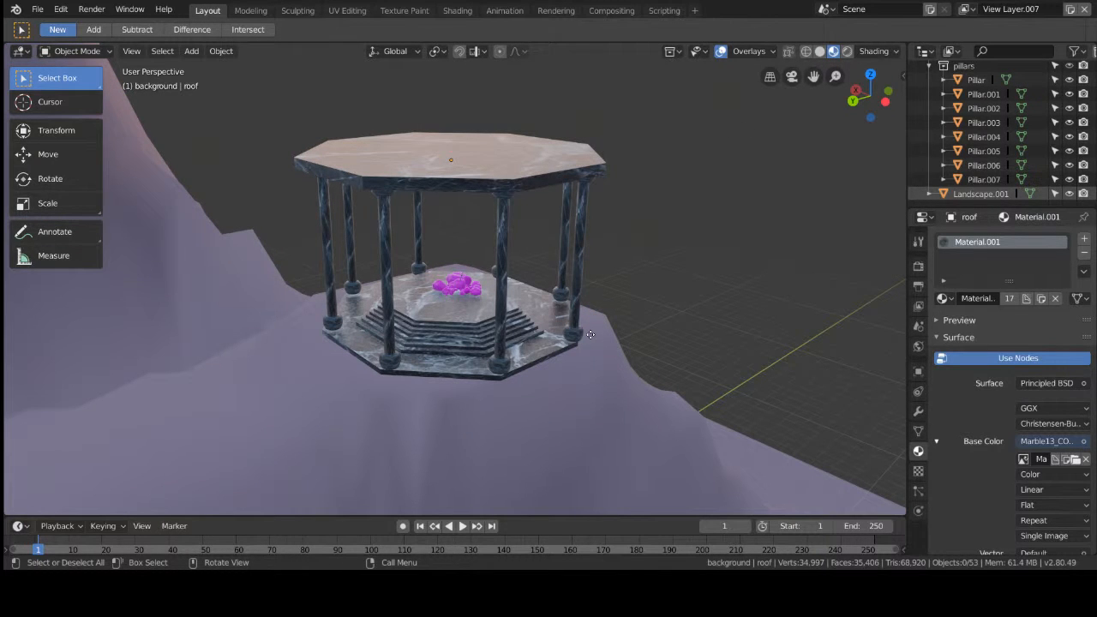
Step: Move Landscape.001 into a new collection named land and hide that collection in the viewport
scroll(591, 334, "up", 1)
scroll(581, 337, "down", 2)
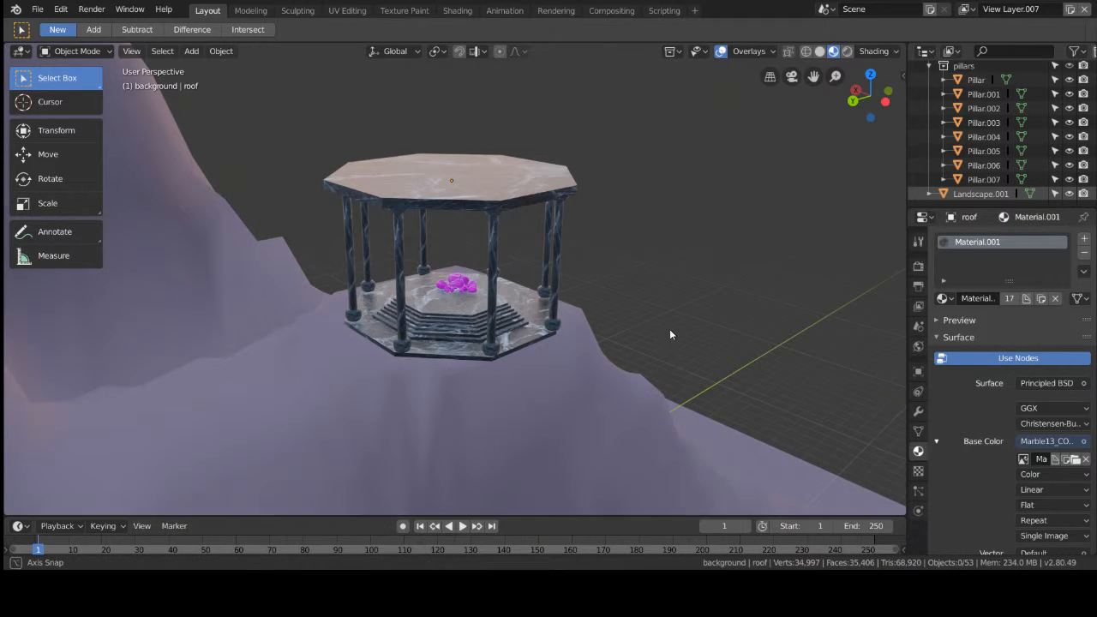
middle_click_drag(670, 329, 544, 306)
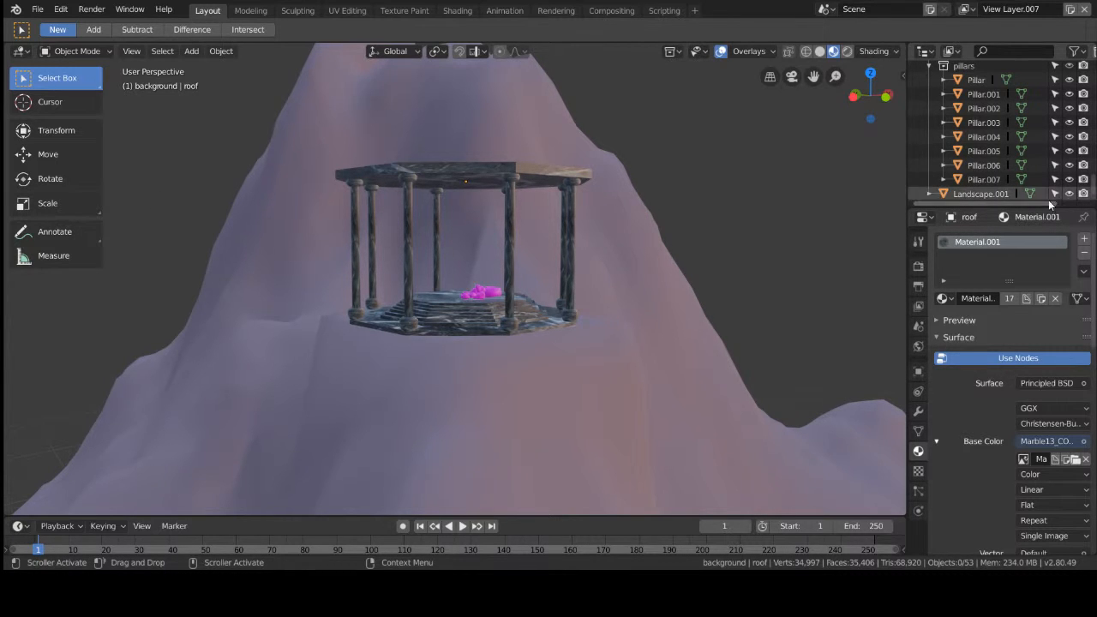
left_click(988, 194)
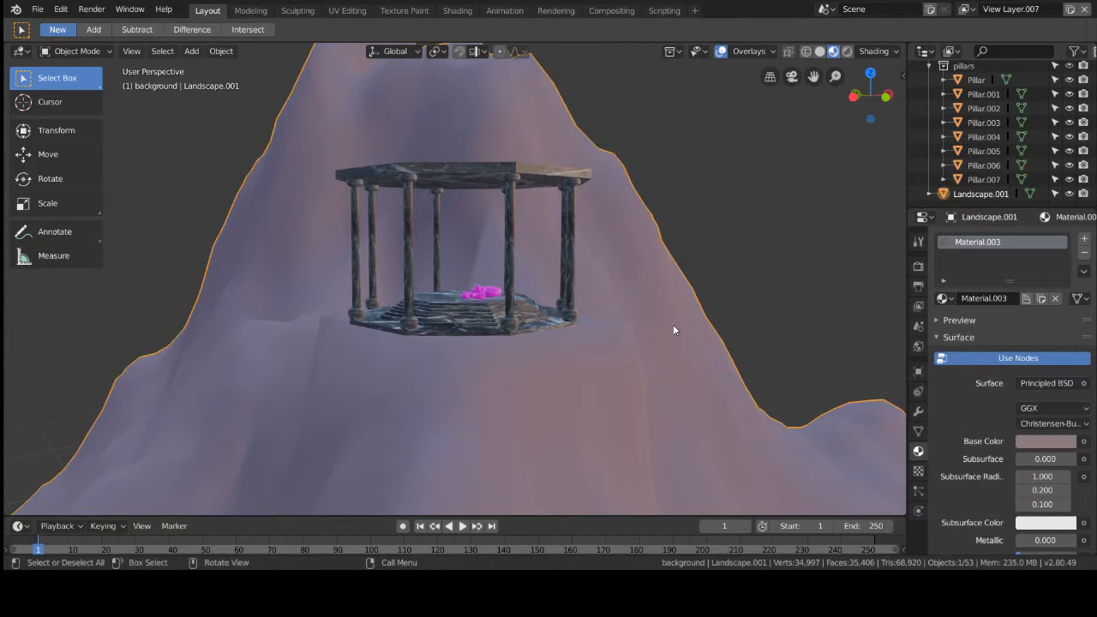
key("m")
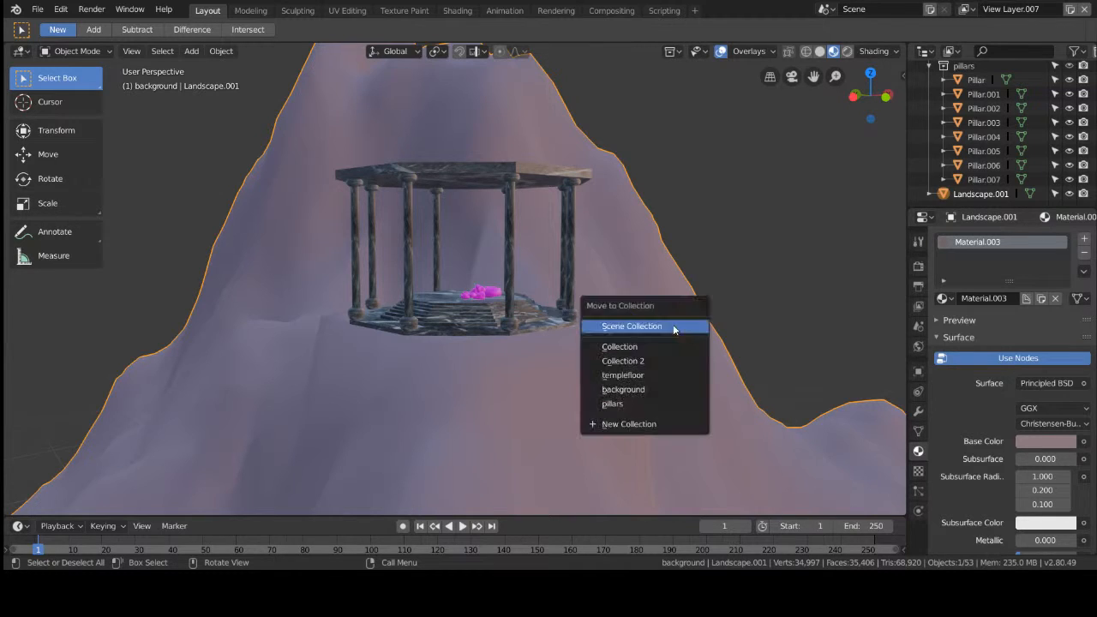
left_click(666, 424)
left_click(705, 419)
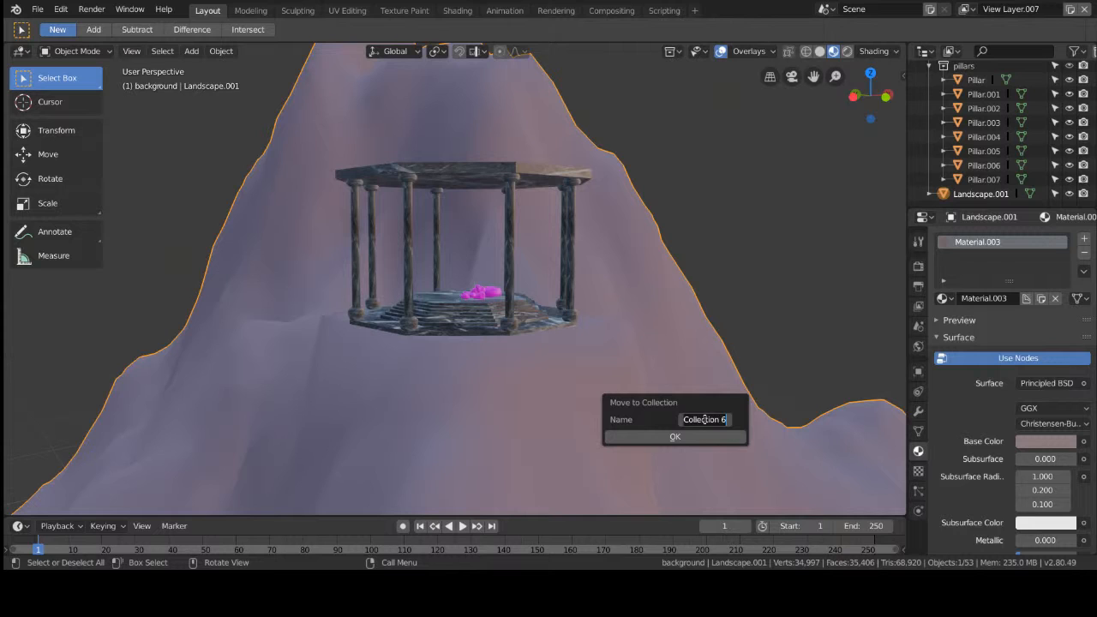
key("BackSpace")
type("land")
key("Return")
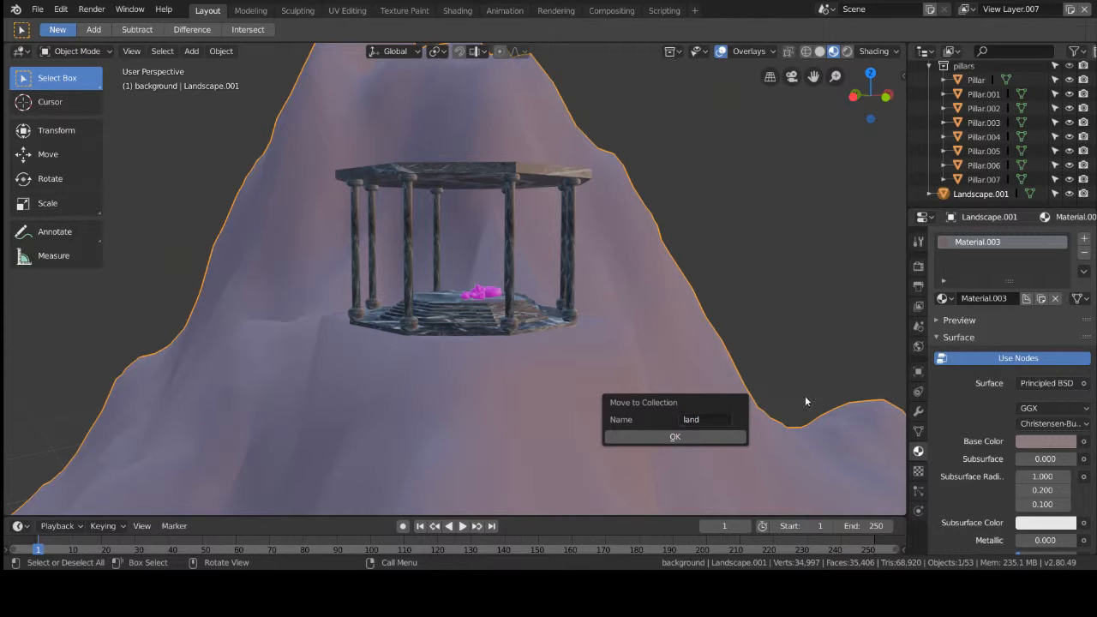
left_click(727, 440)
left_click(1073, 181)
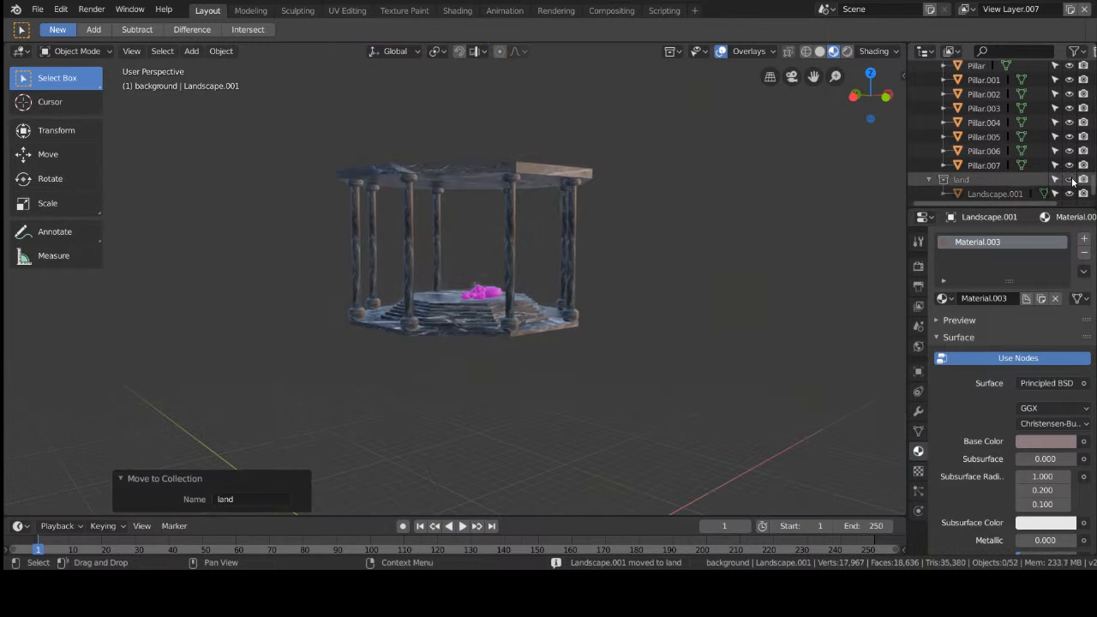
Step: Add a 2 m cube at the world origin and raise it about 202 m along the Z axis
middle_click_drag(623, 296, 660, 329)
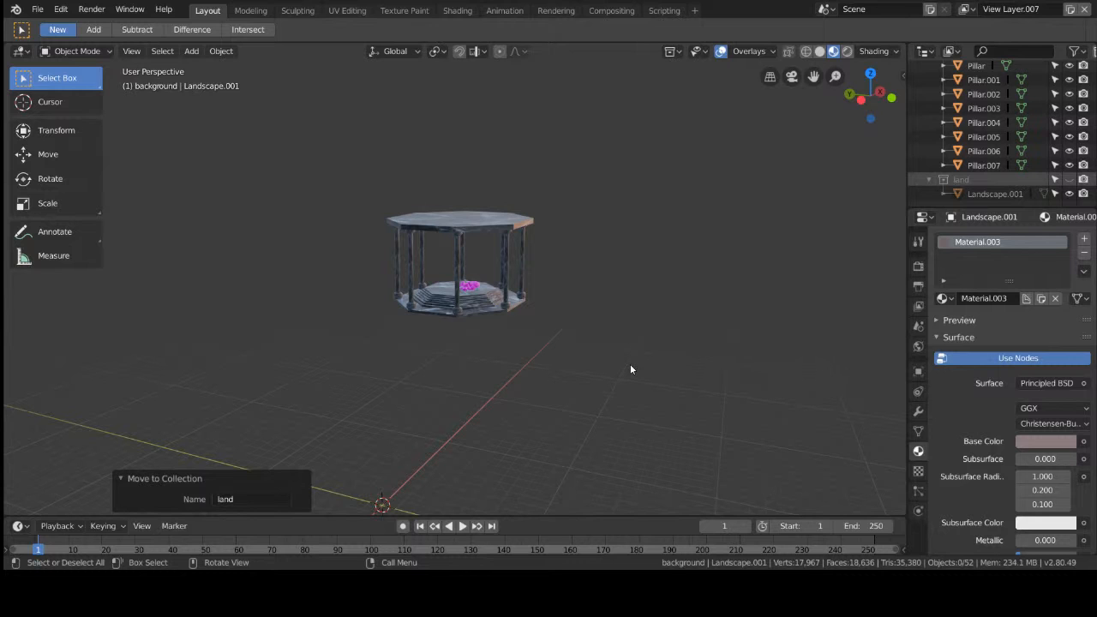
key("shift+a")
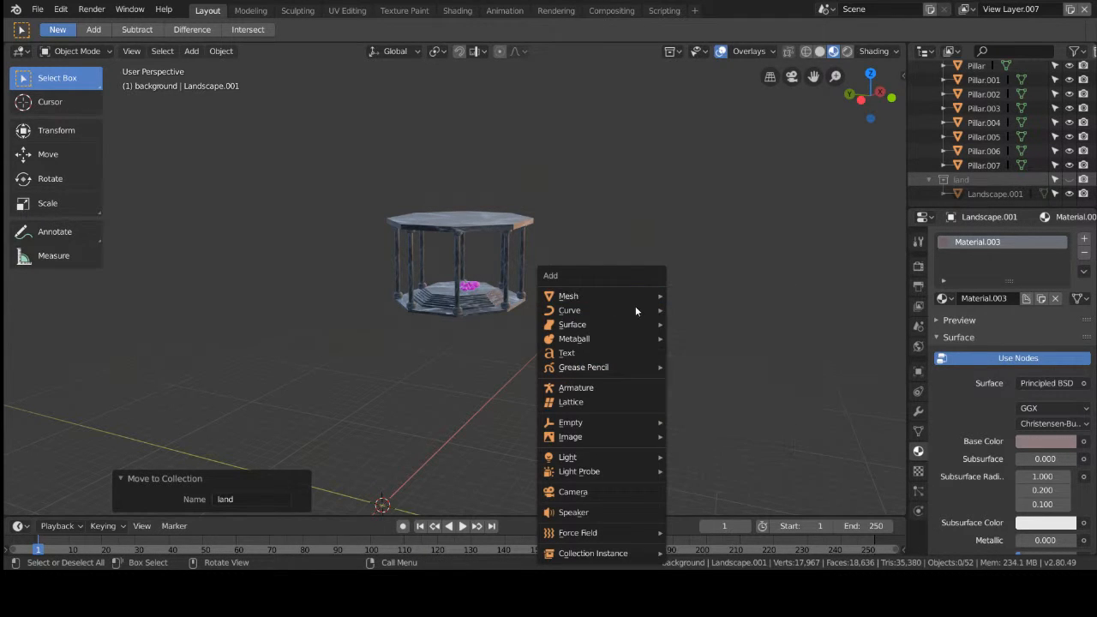
mouse_move(645, 298)
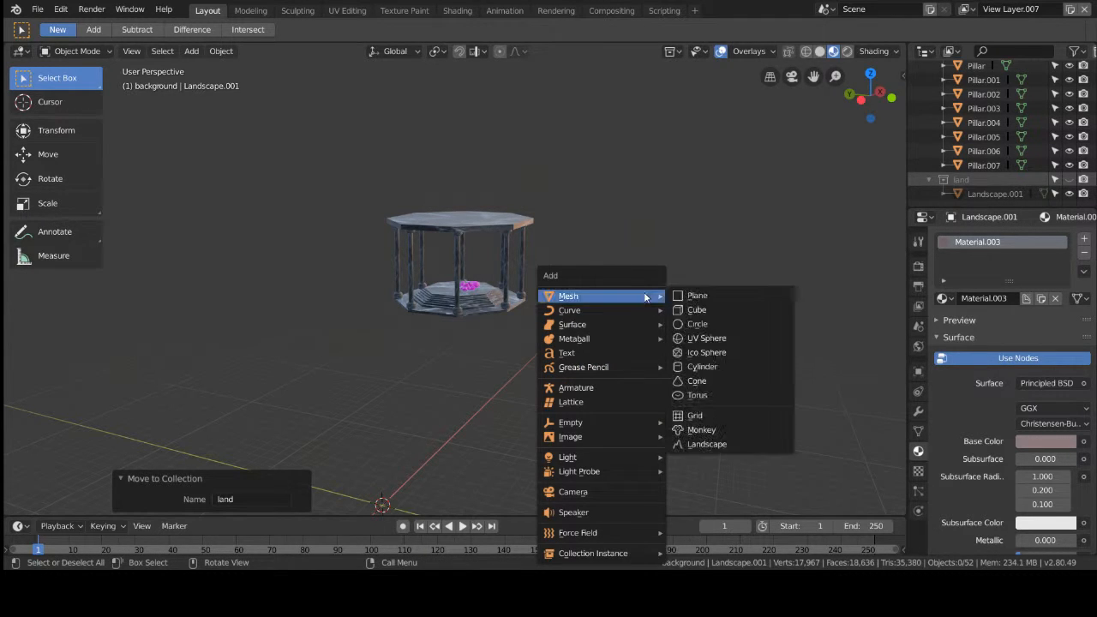
left_click(758, 310)
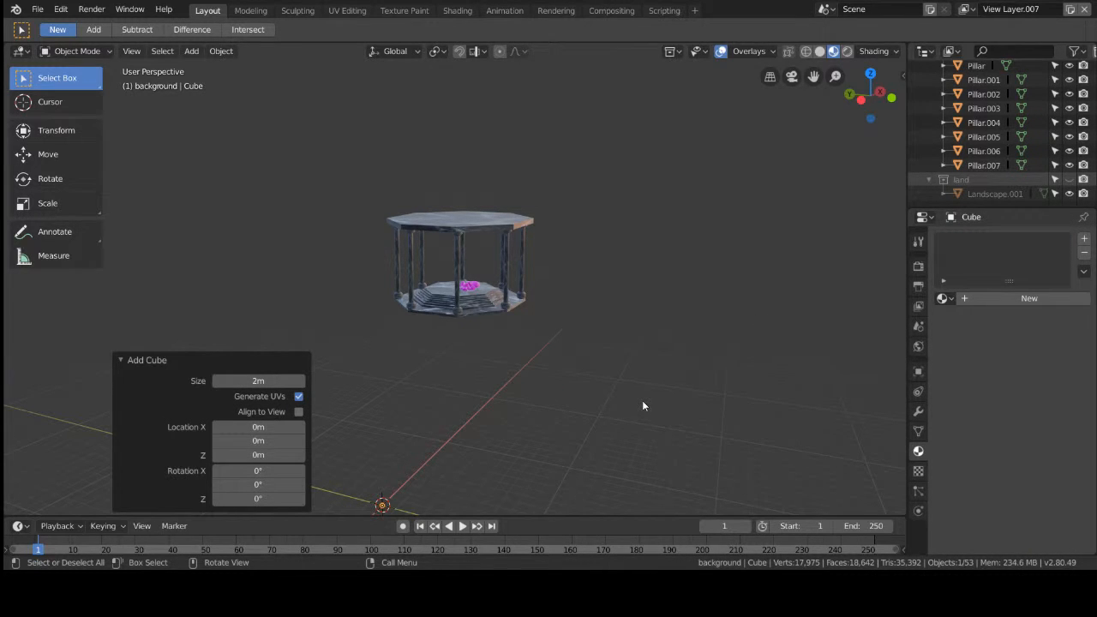
key("g")
key("z")
left_click(641, 97)
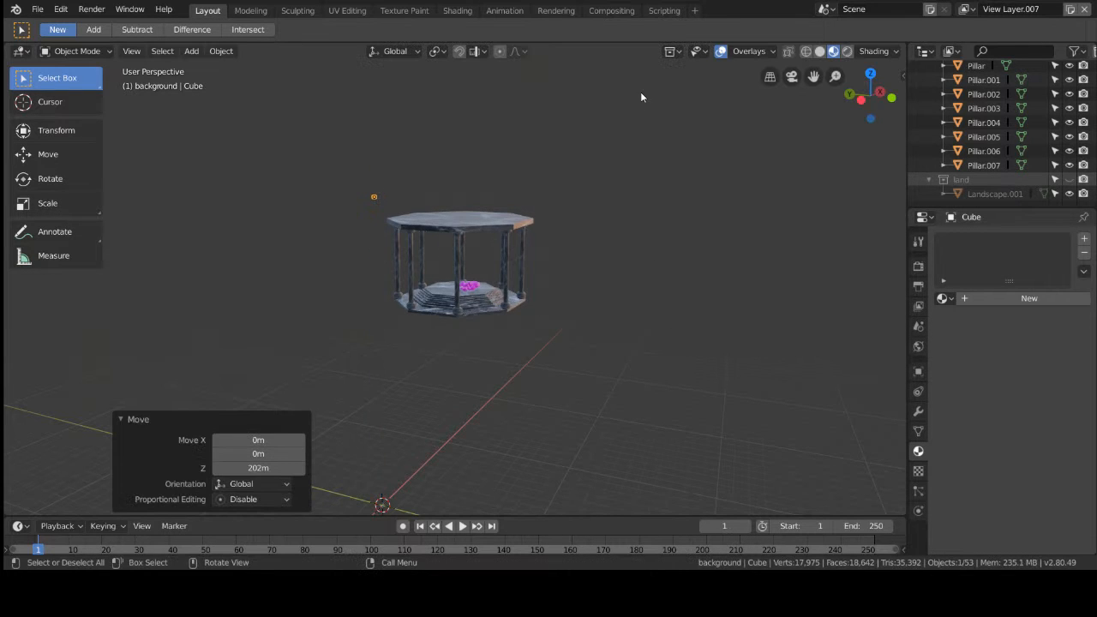
Step: Move the cube about -105 m along Y and about -65.7 m along X to place it at the pavilion roof
middle_click_drag(641, 96, 703, 255)
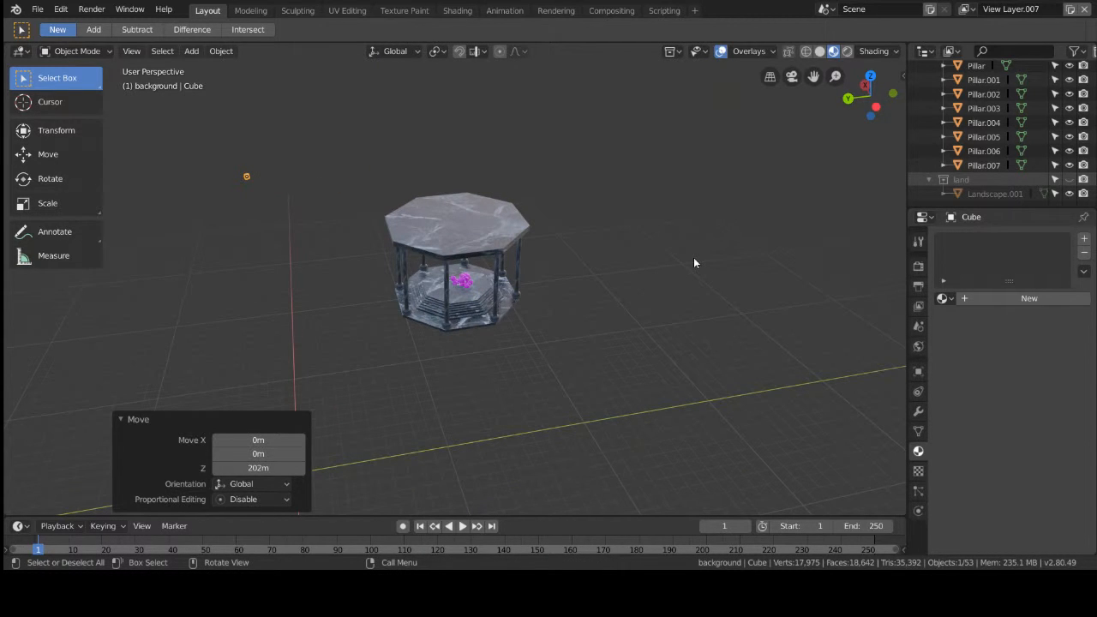
key("g")
key("y")
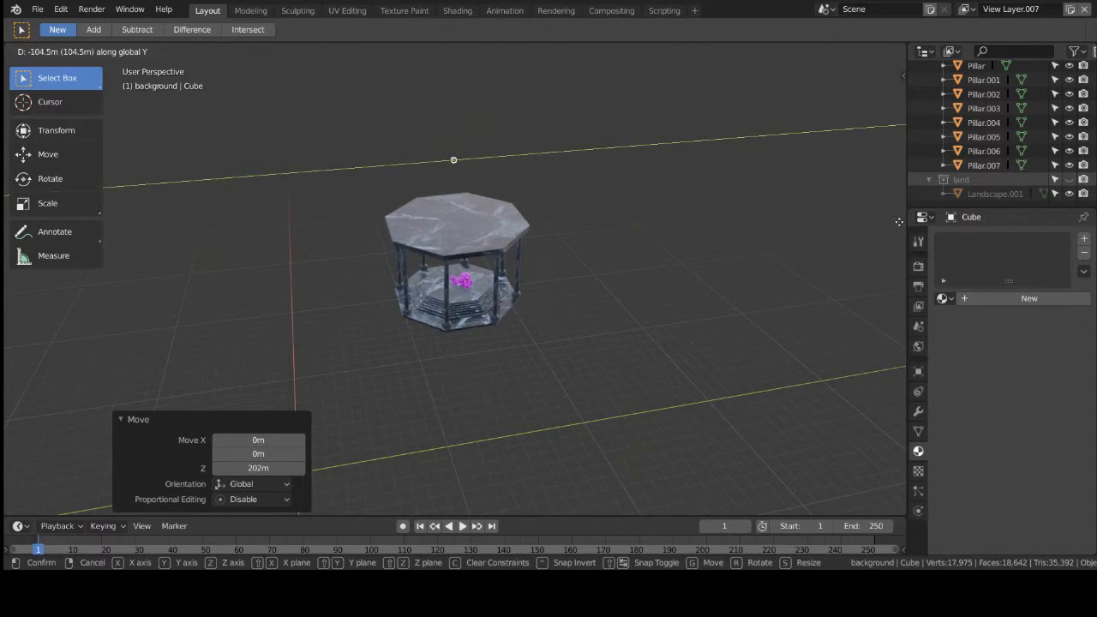
left_click(896, 224)
key("g")
key("x")
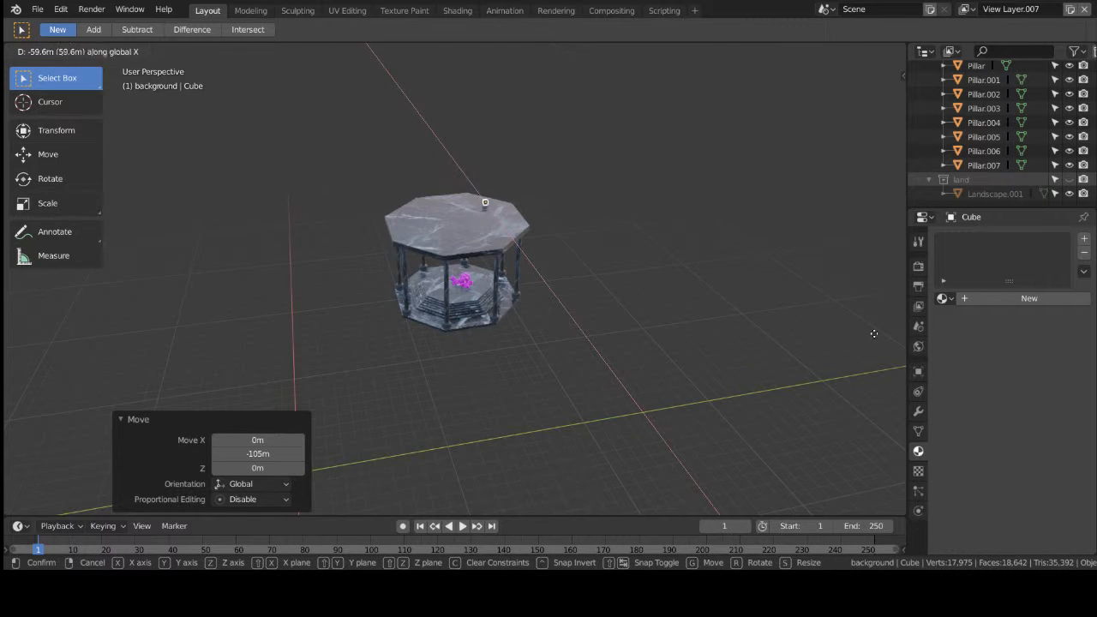
left_click(836, 336)
Step: Scale the cube uniformly by about 6.15 and raise it about 4.86 m along Z onto the roof's upper face
middle_click_drag(822, 337, 598, 264)
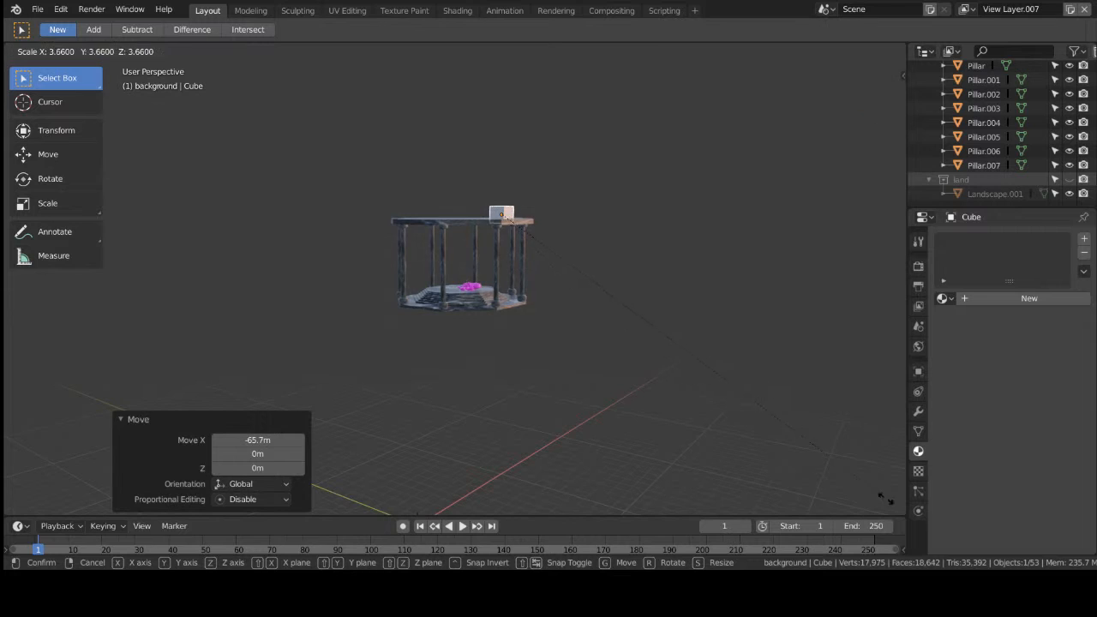
left_click(348, 277)
key("g")
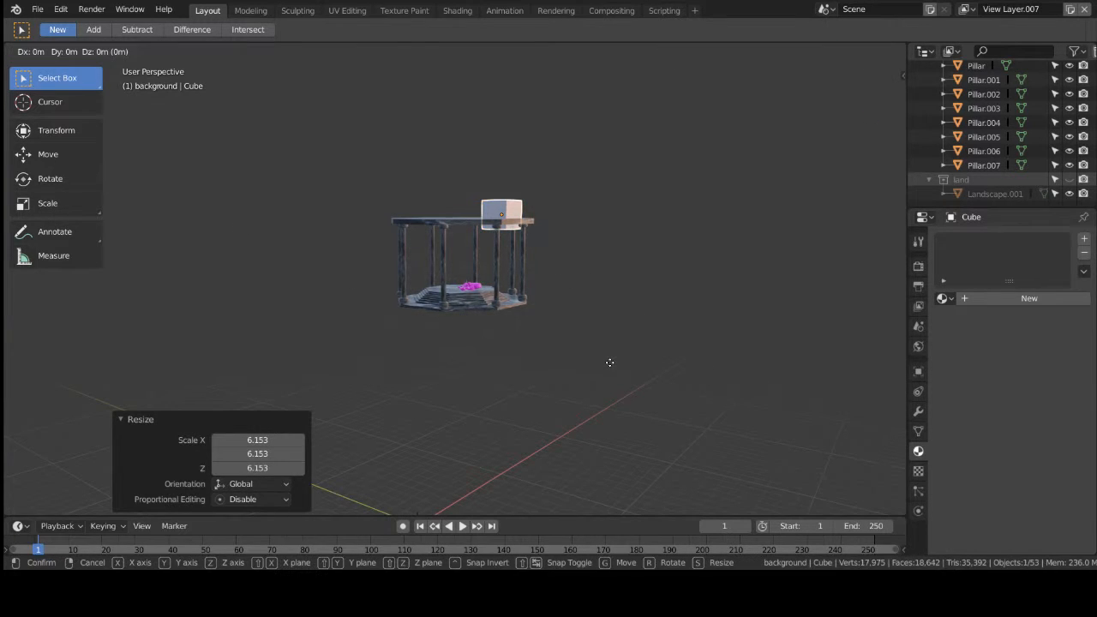
key("z")
left_click(606, 353)
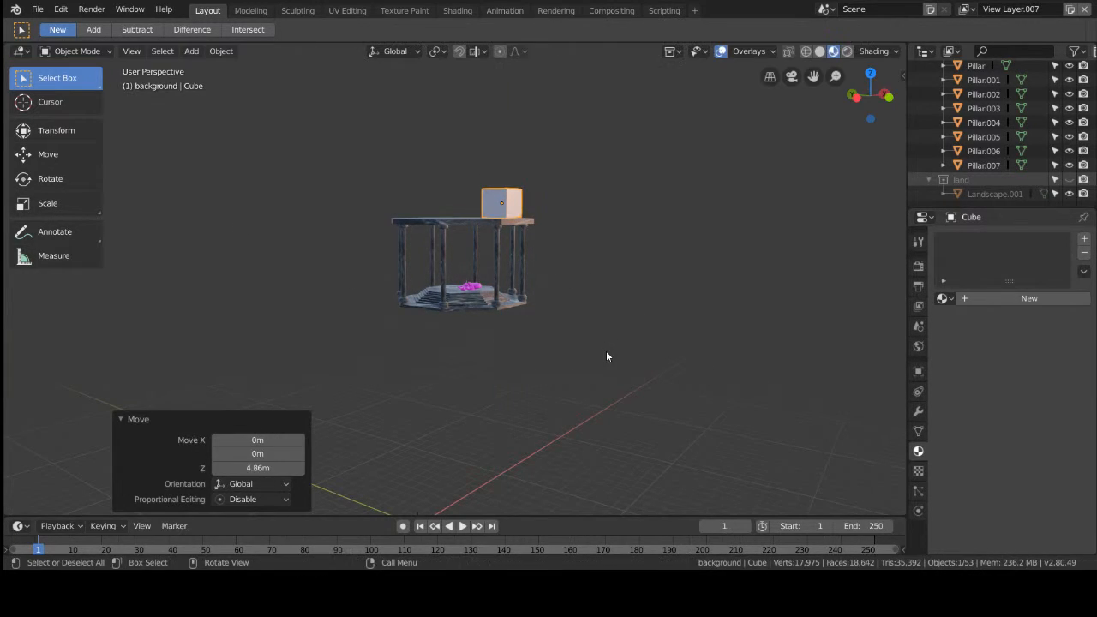
Step: Centre the cube on the octagonal roof by moving it 15.8 m along Y and -6.26 m along X
key("KP_7")
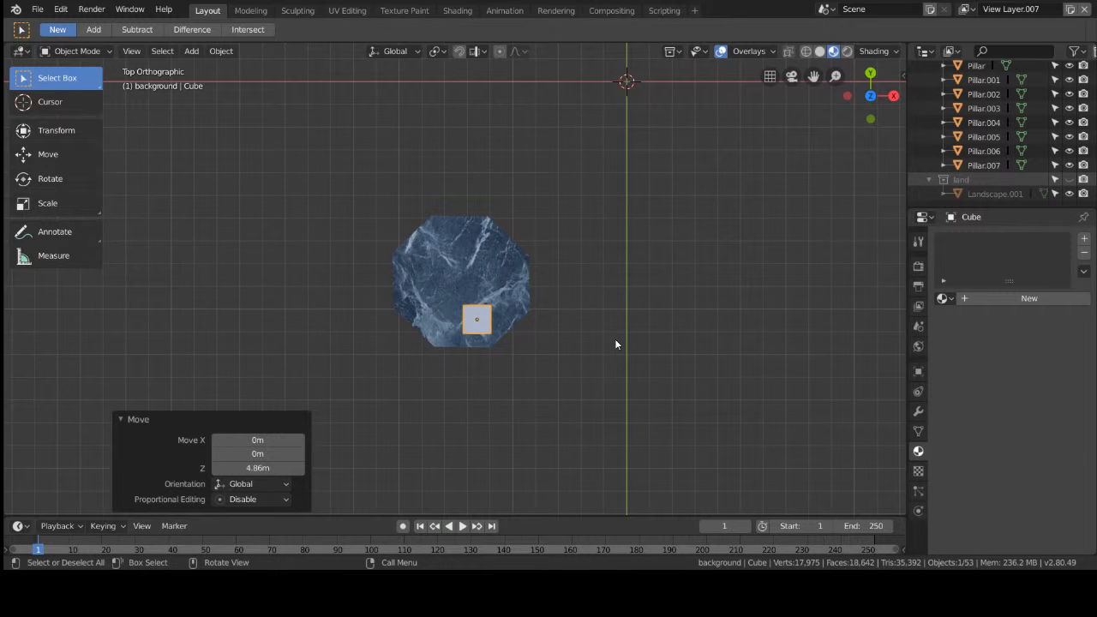
key("g")
key("y")
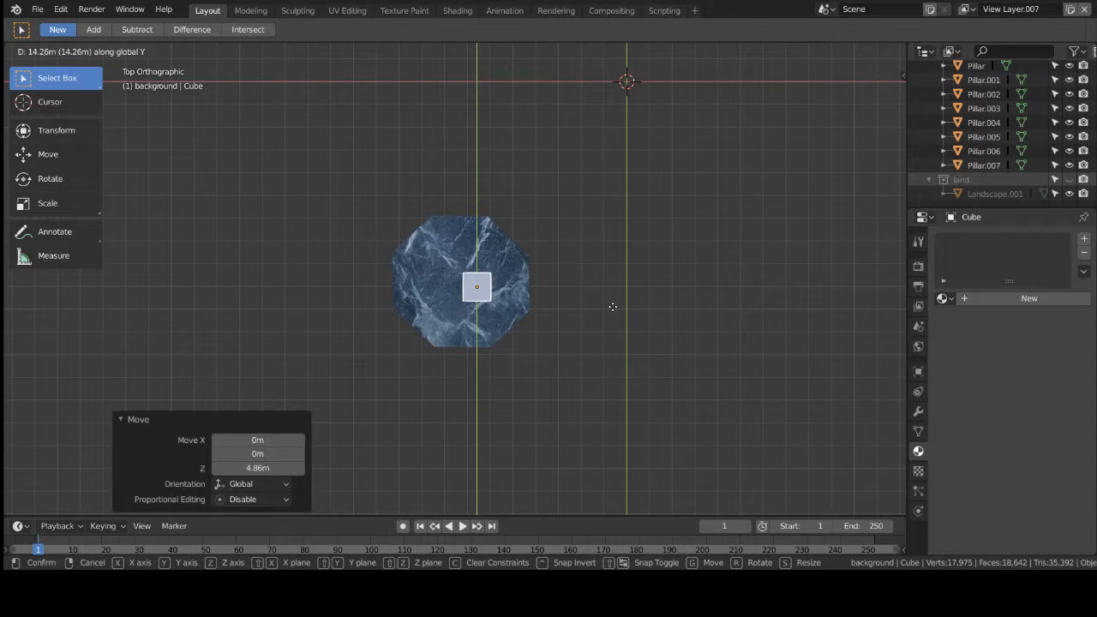
left_click(610, 303)
key("g")
key("x")
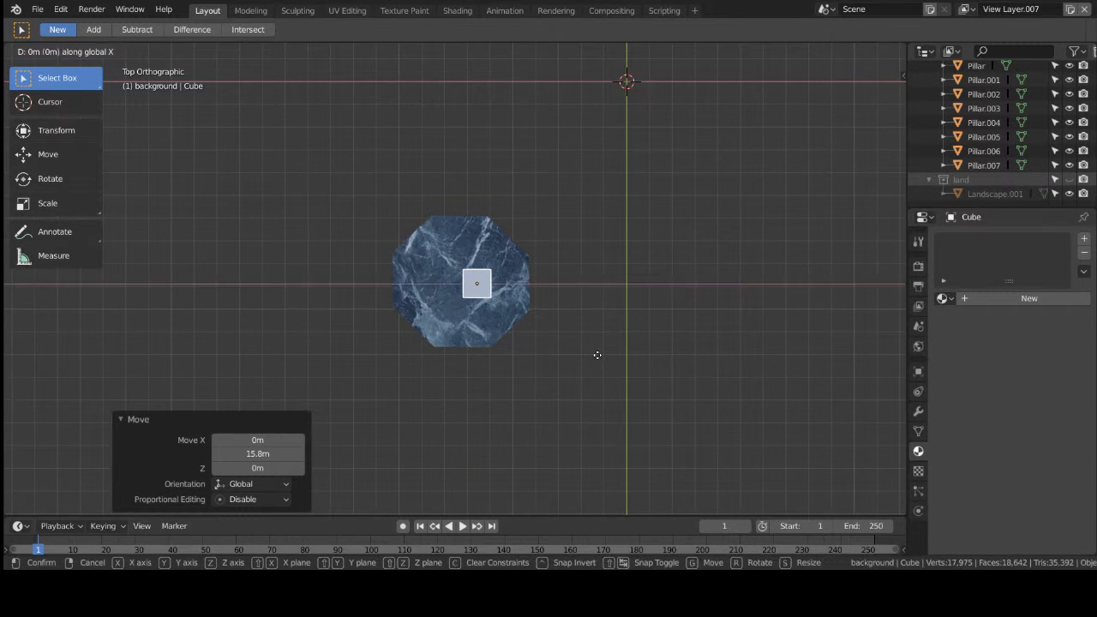
left_click(584, 364)
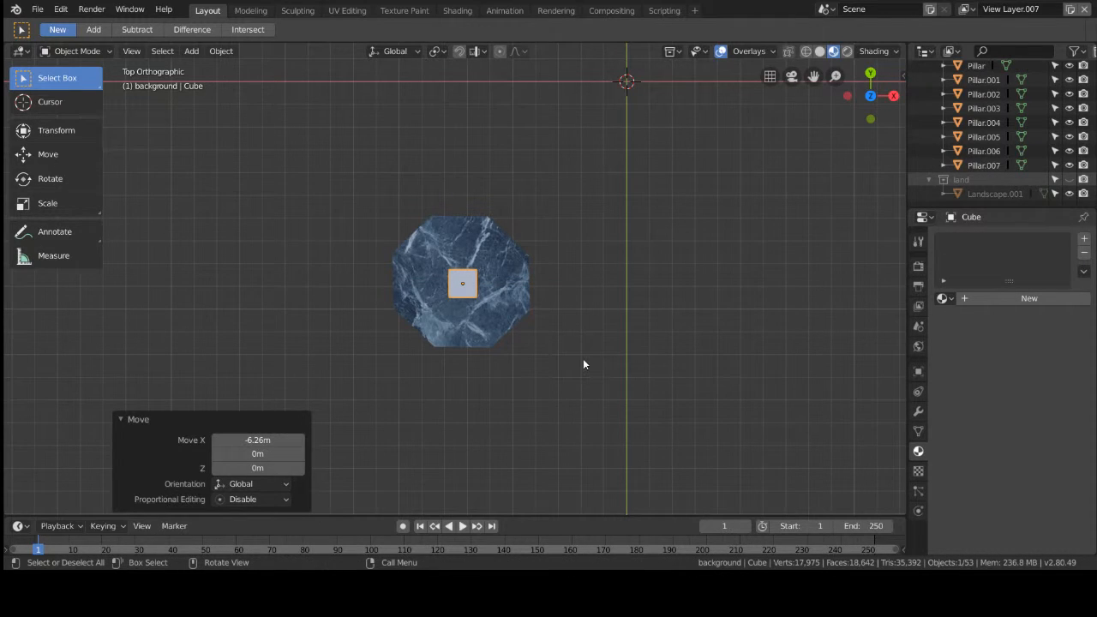
Step: Hide the collection named Collection, which holds the cylinder and sphere objects, in the viewport
key("KP_4")
key("KP_3")
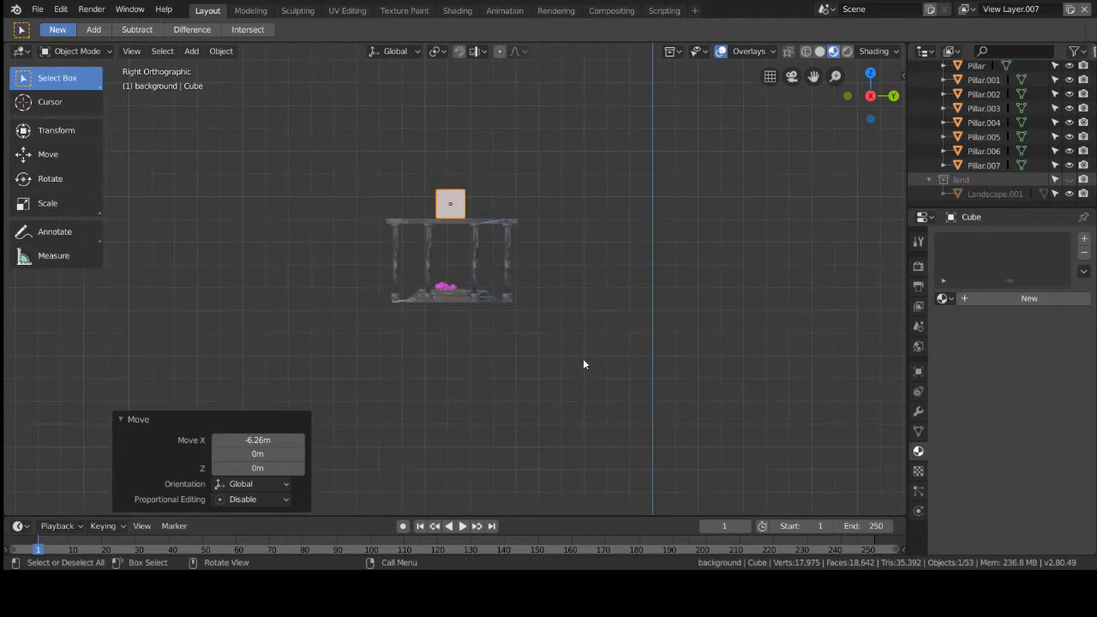
middle_click_drag(588, 351, 586, 299)
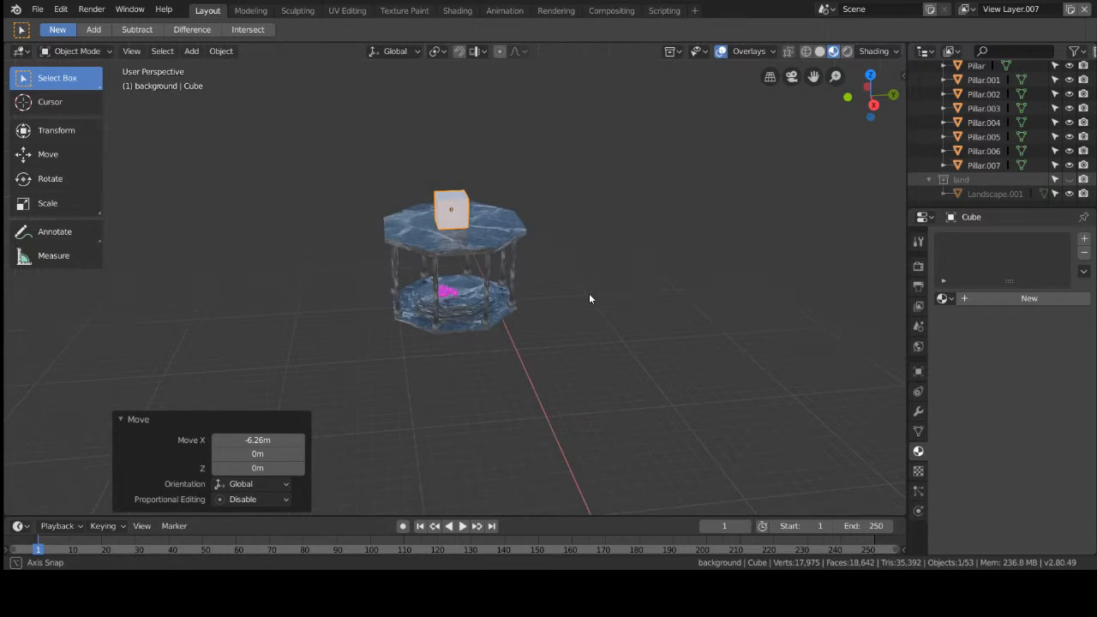
scroll(587, 300, "up", 4)
middle_click_drag(664, 289, 664, 274)
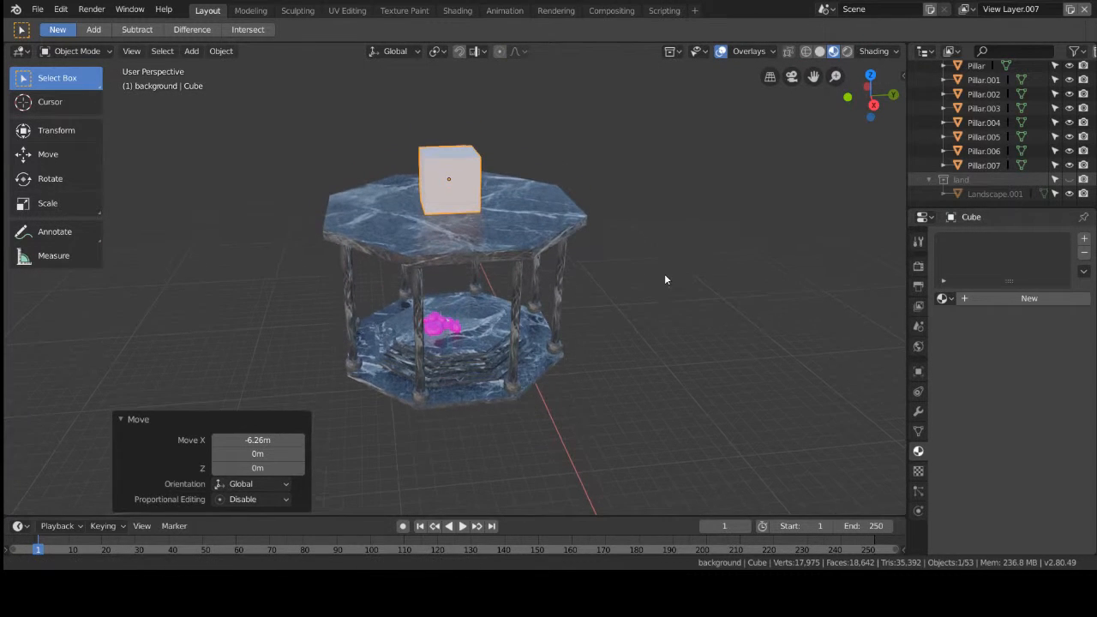
scroll(1029, 142, "up", 5)
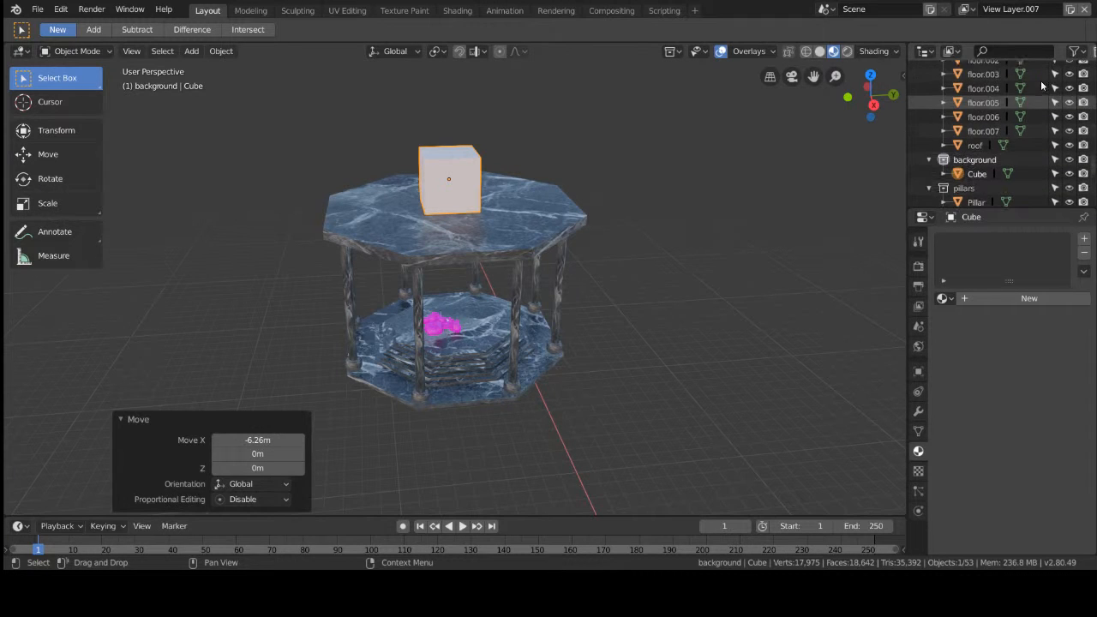
scroll(1060, 155, "down", 8)
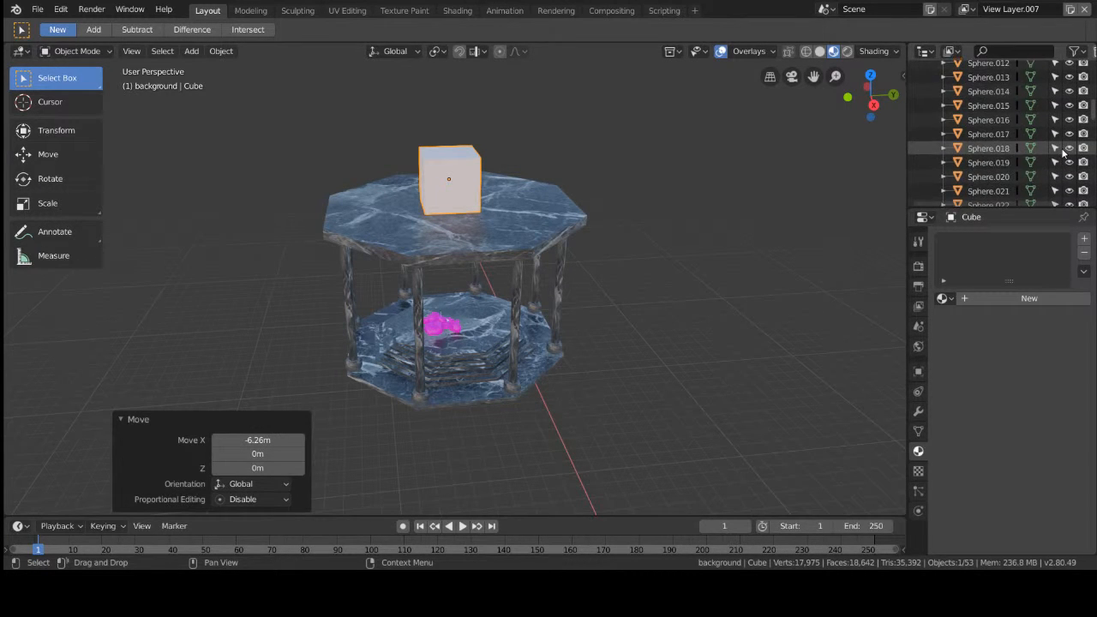
scroll(1060, 162, "up", 3)
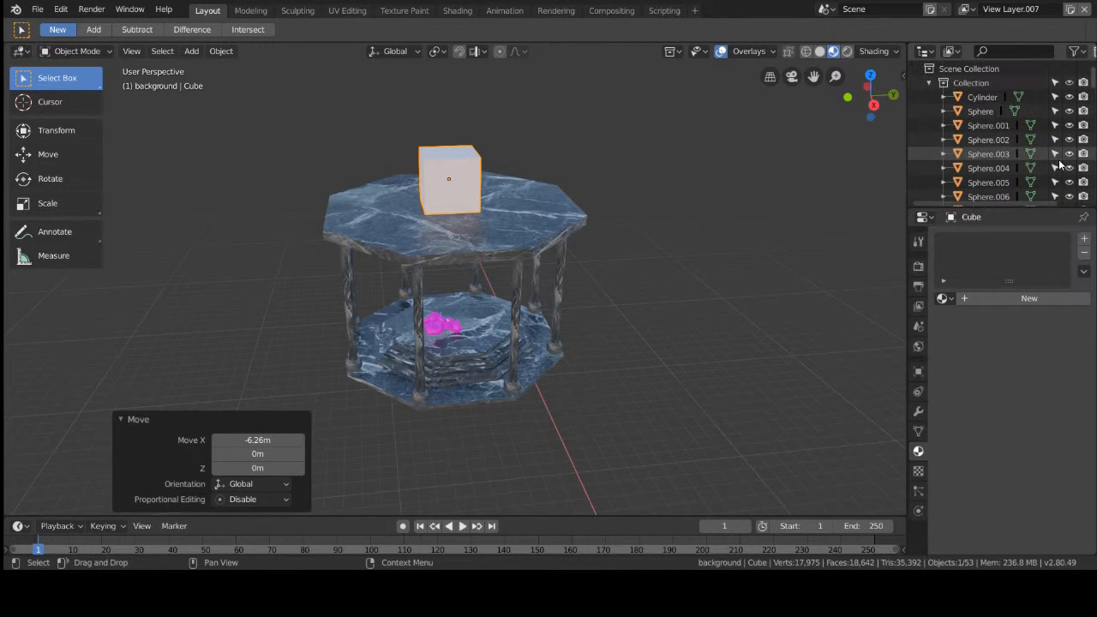
left_click(1069, 83)
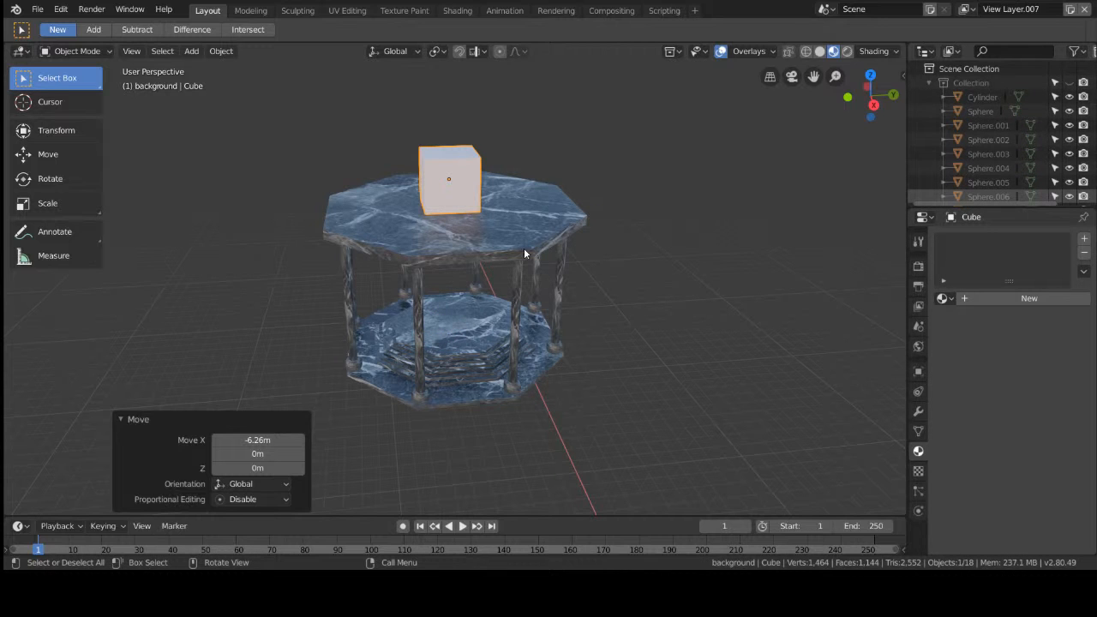
Step: Enter Edit Mode on the roof cube, subdivide the whole mesh twice with one cut each, and clear the selection
left_click(429, 180)
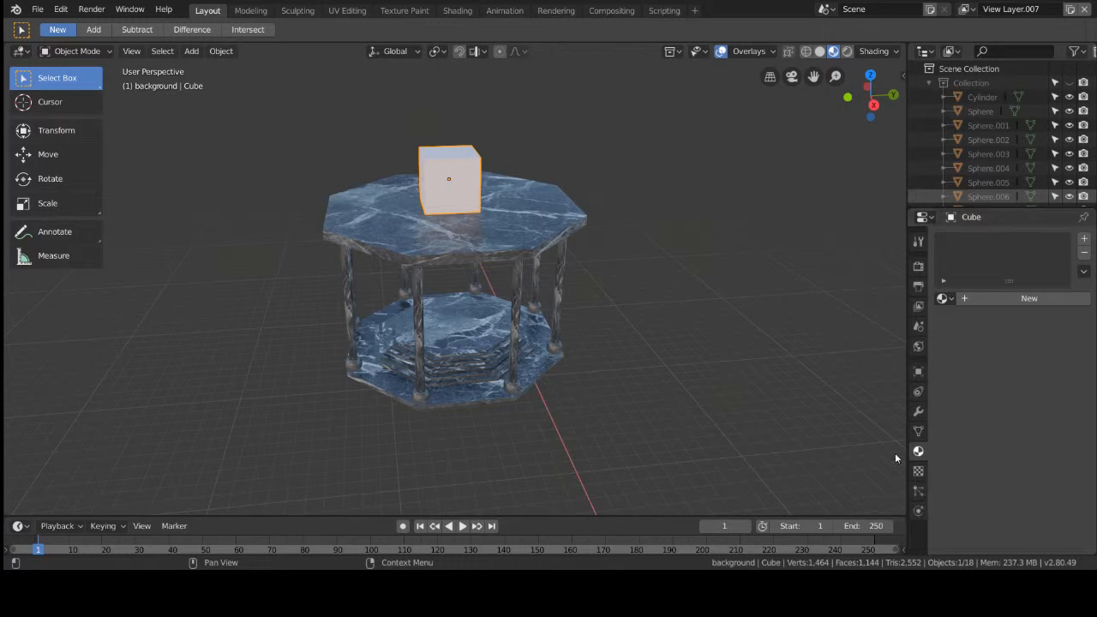
left_click(111, 53)
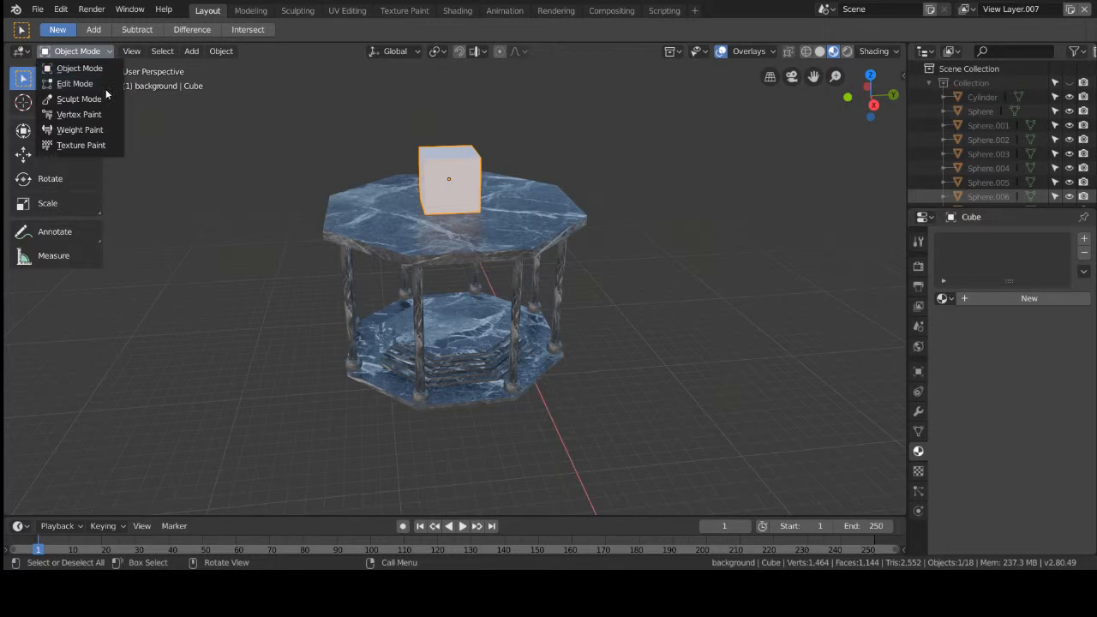
left_click(95, 84)
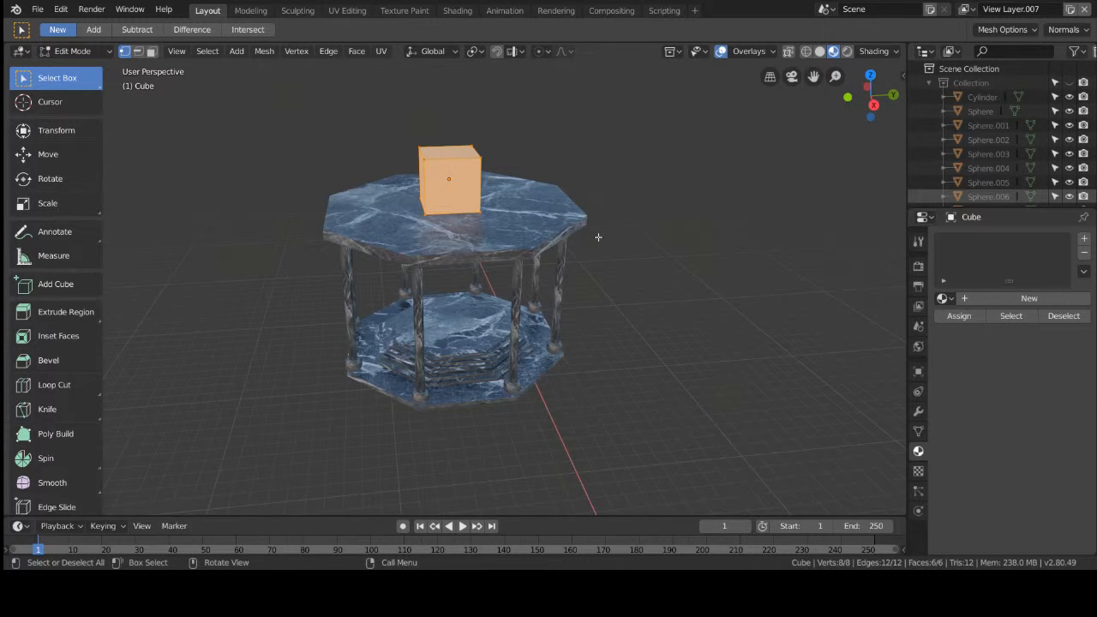
scroll(598, 237, "up", 3)
middle_click_drag(590, 241, 607, 300)
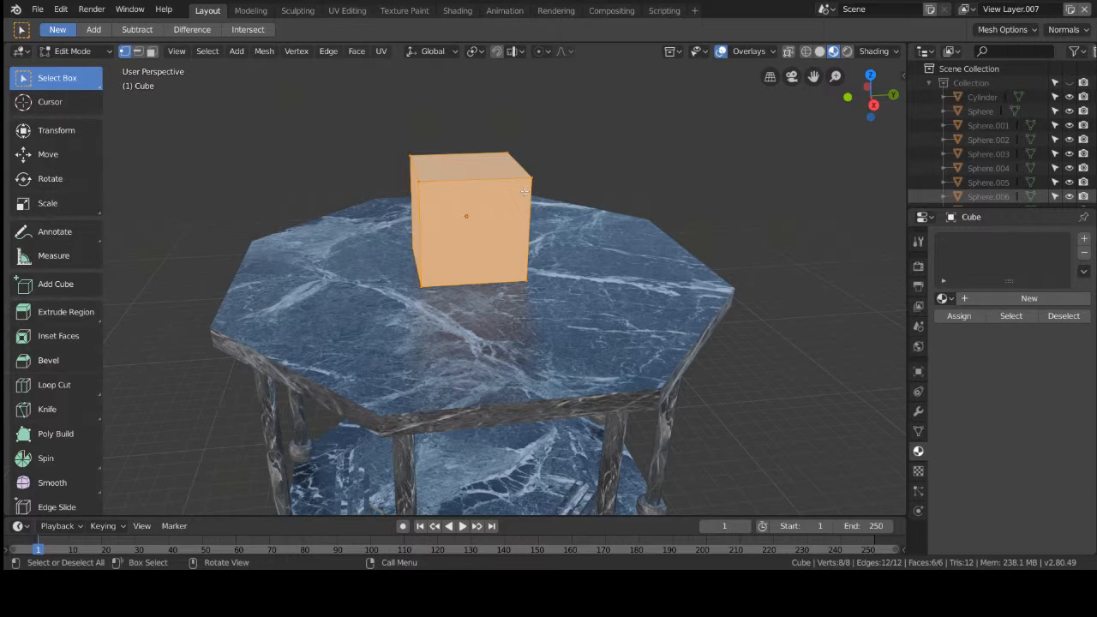
right_click(466, 205)
right_click(483, 194)
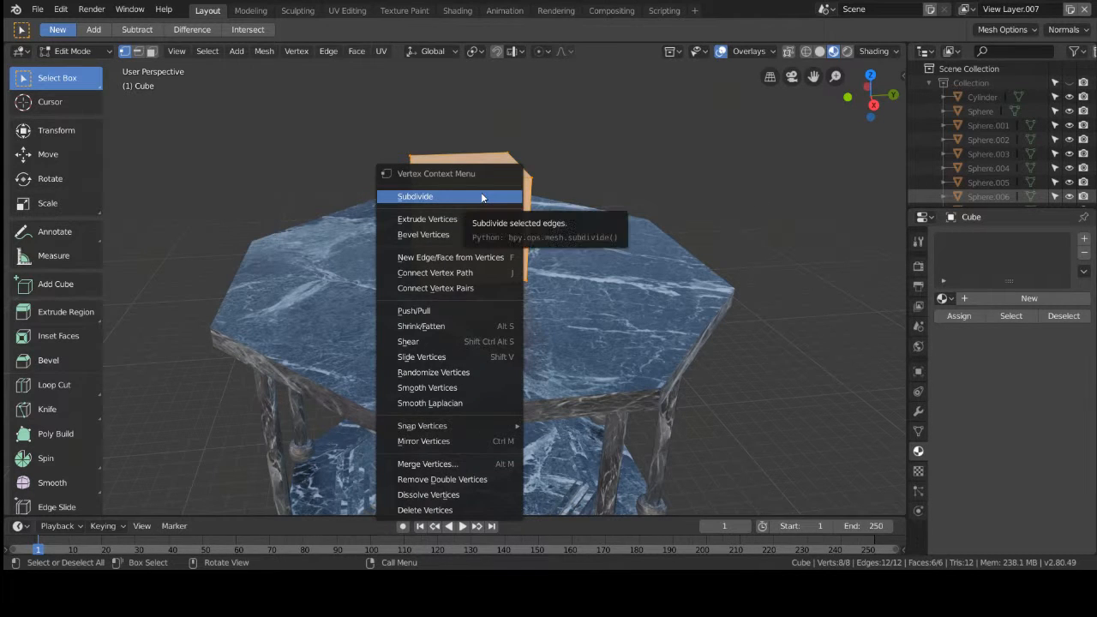
left_click(481, 195)
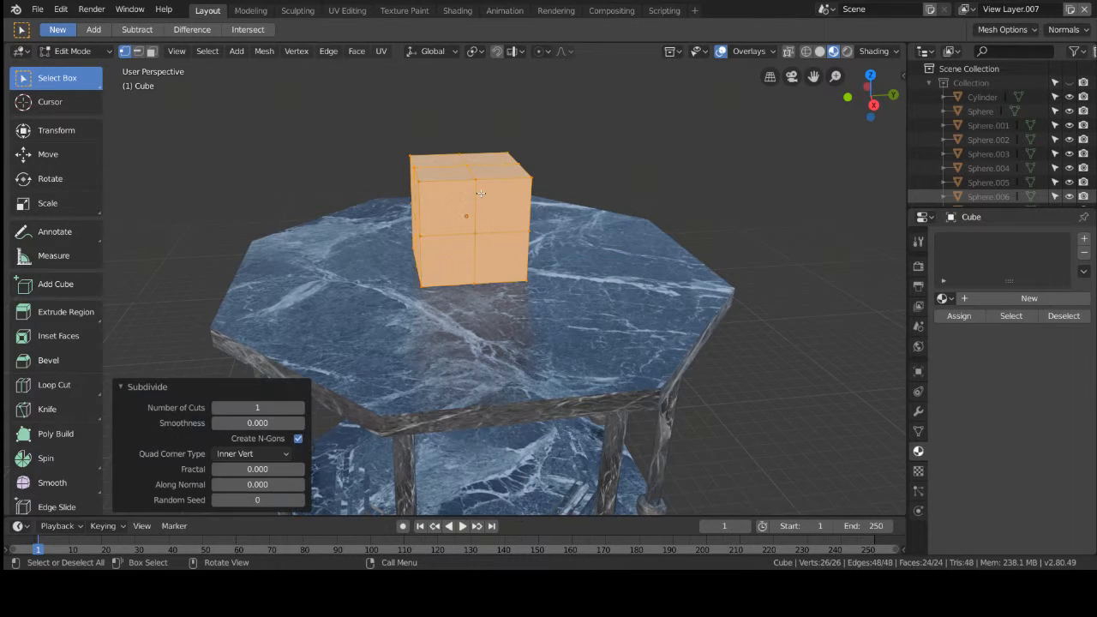
right_click(481, 194)
left_click(481, 194)
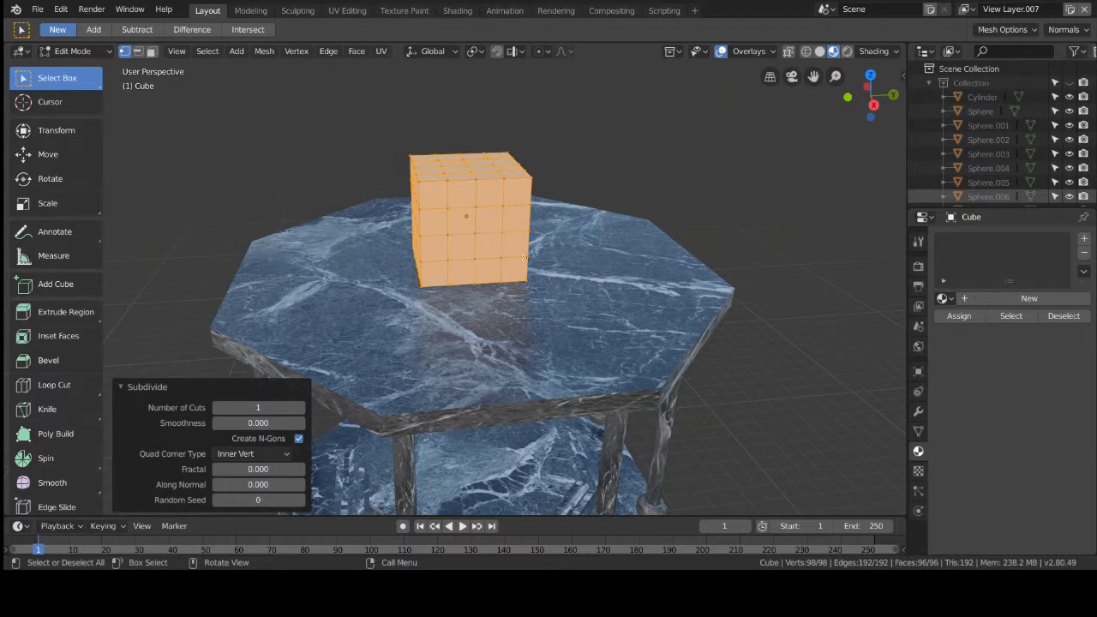
left_click(586, 199)
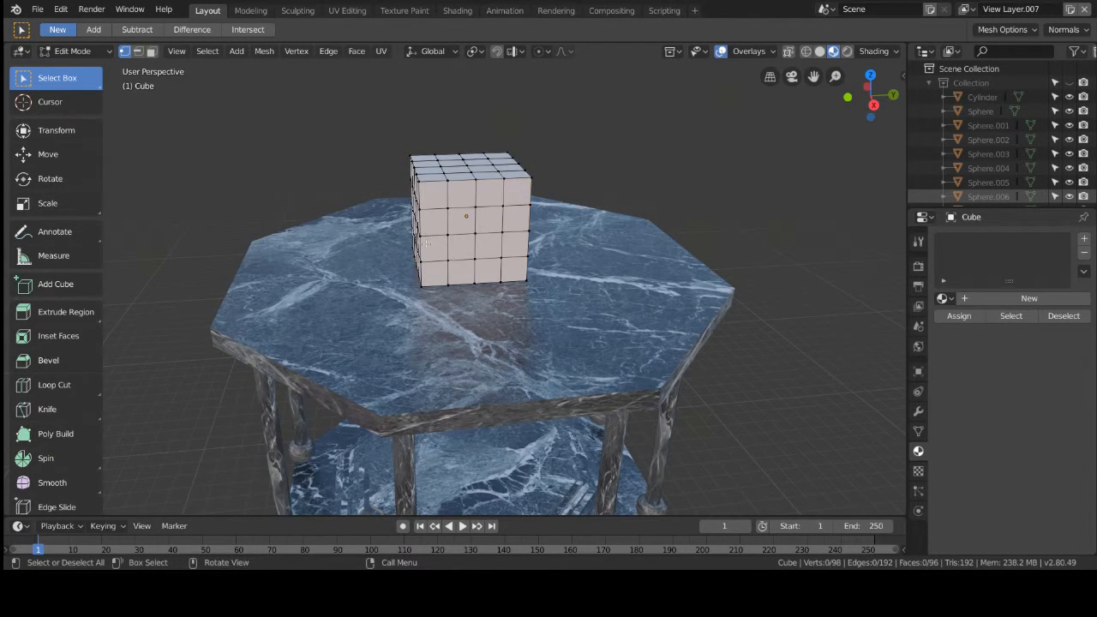
Step: Examine the subdivided cube on the roof from several angles and compare it with the scene camera's framing
mouse_move(426, 243)
middle_mouse_down()
mouse_move(555, 289)
mouse_move(437, 238)
mouse_move(413, 239)
middle_mouse_up()
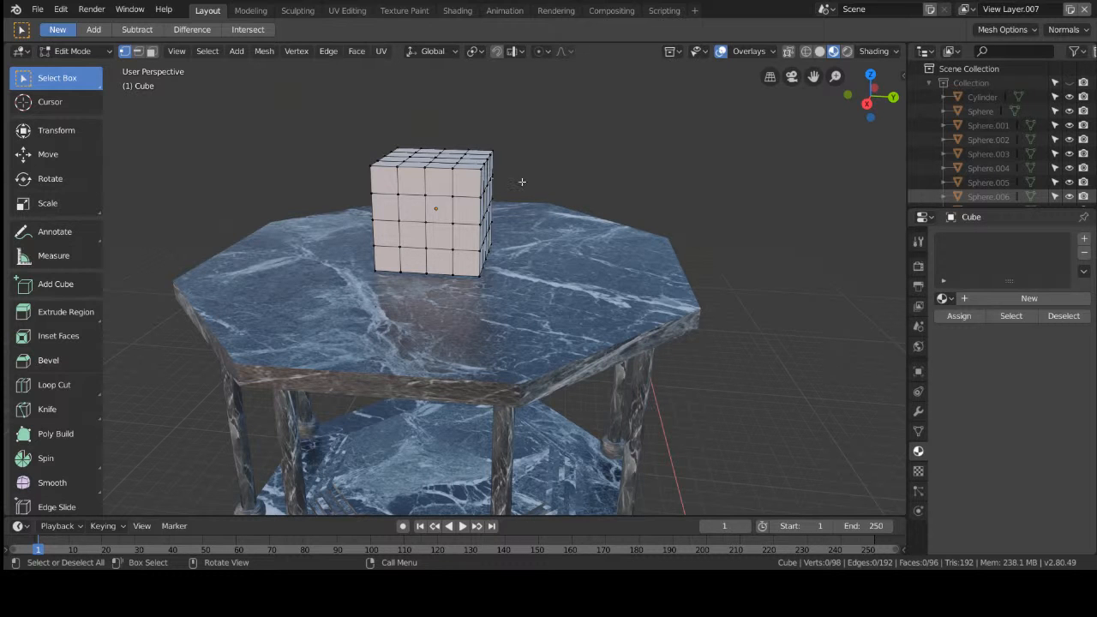
middle_click_drag(523, 182, 477, 181)
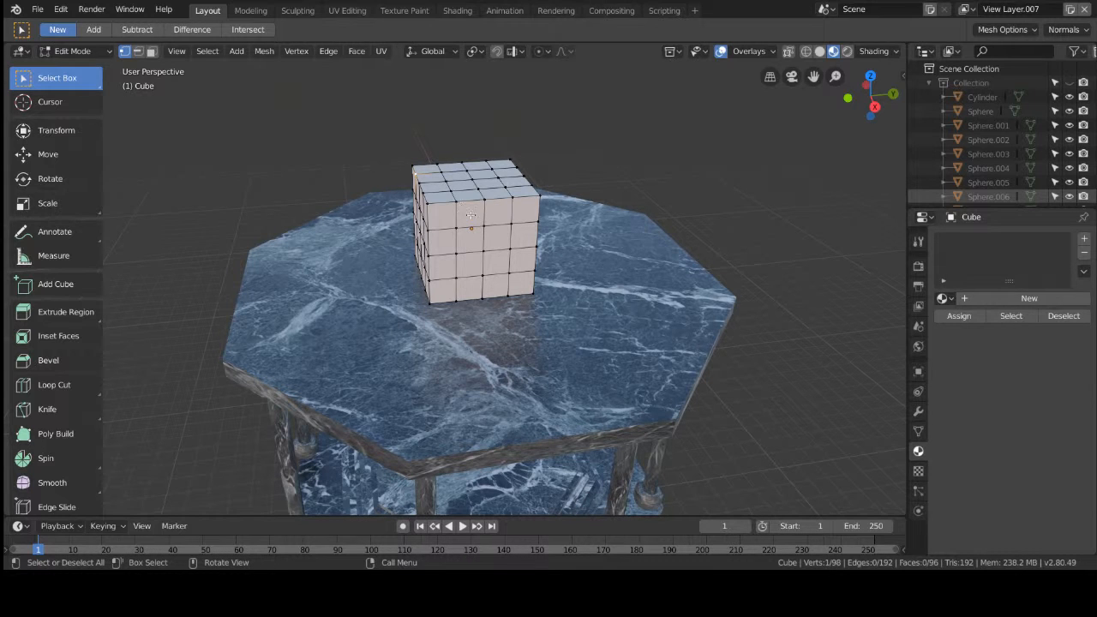
left_click(676, 183)
middle_click_drag(676, 183, 733, 154)
scroll(684, 180, "down", 2)
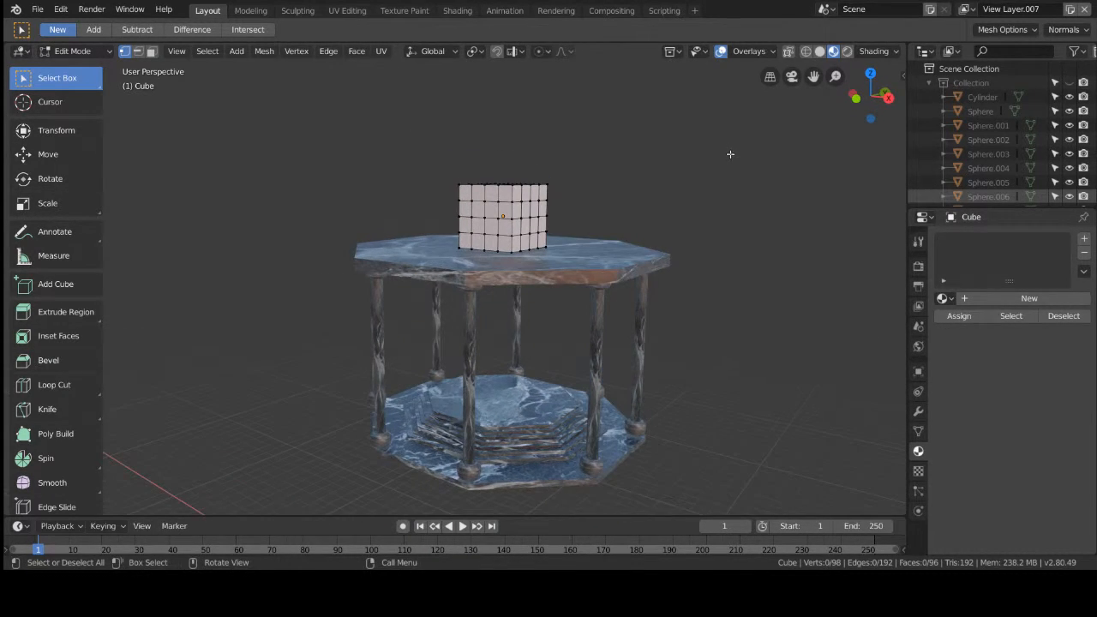
key("KP_0")
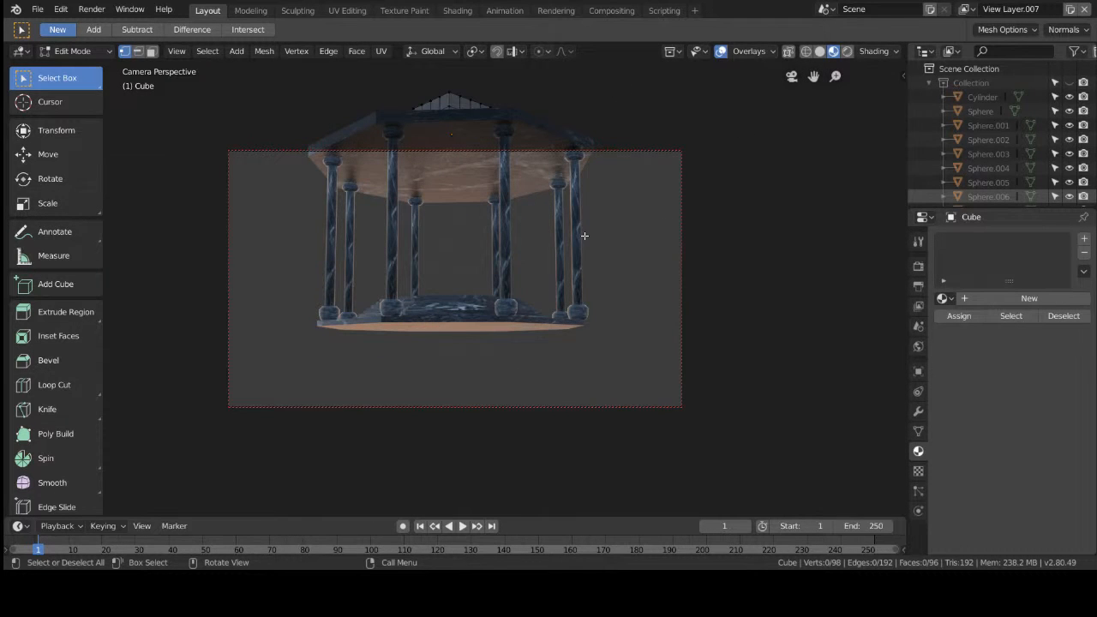
key("KP_0")
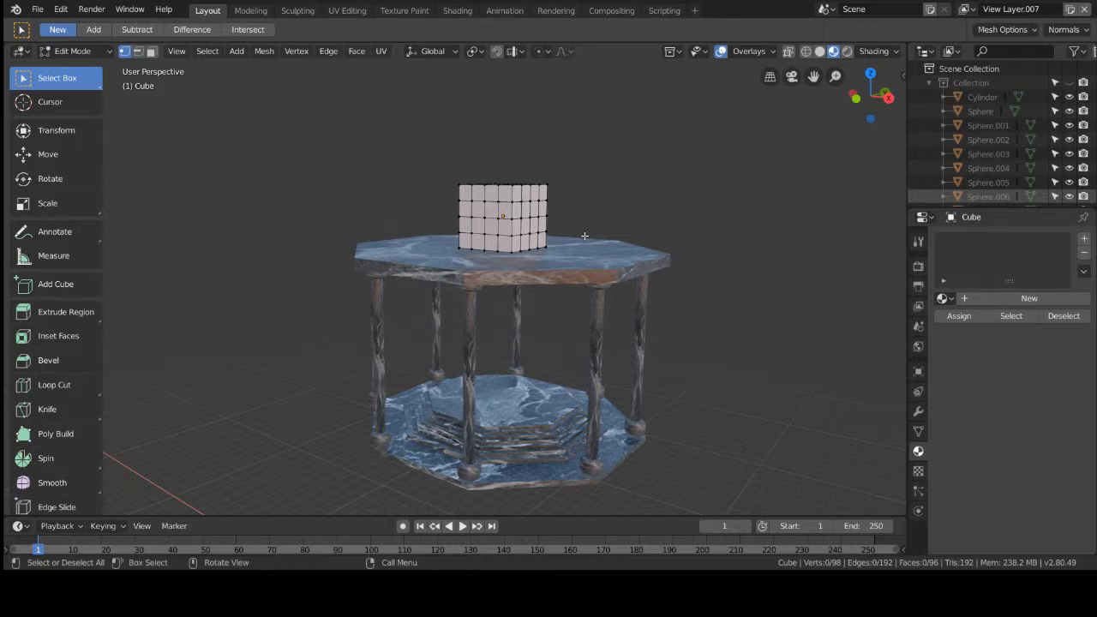
key("KP_0")
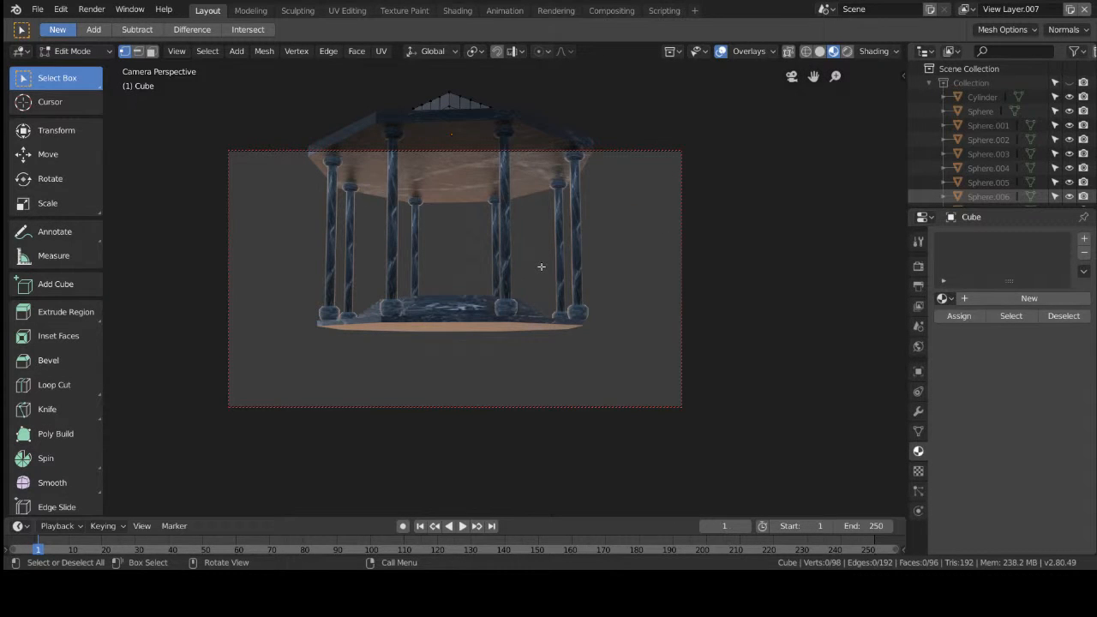
key("KP_0")
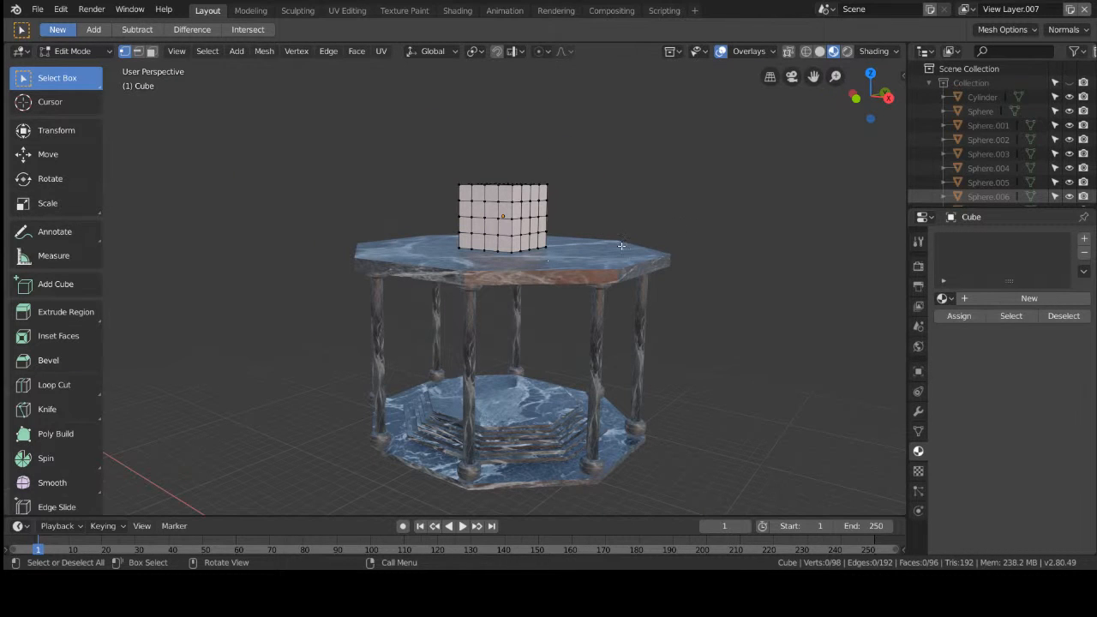
Step: Make the land collection visible in the viewport again
scroll(1029, 137, "down", 10)
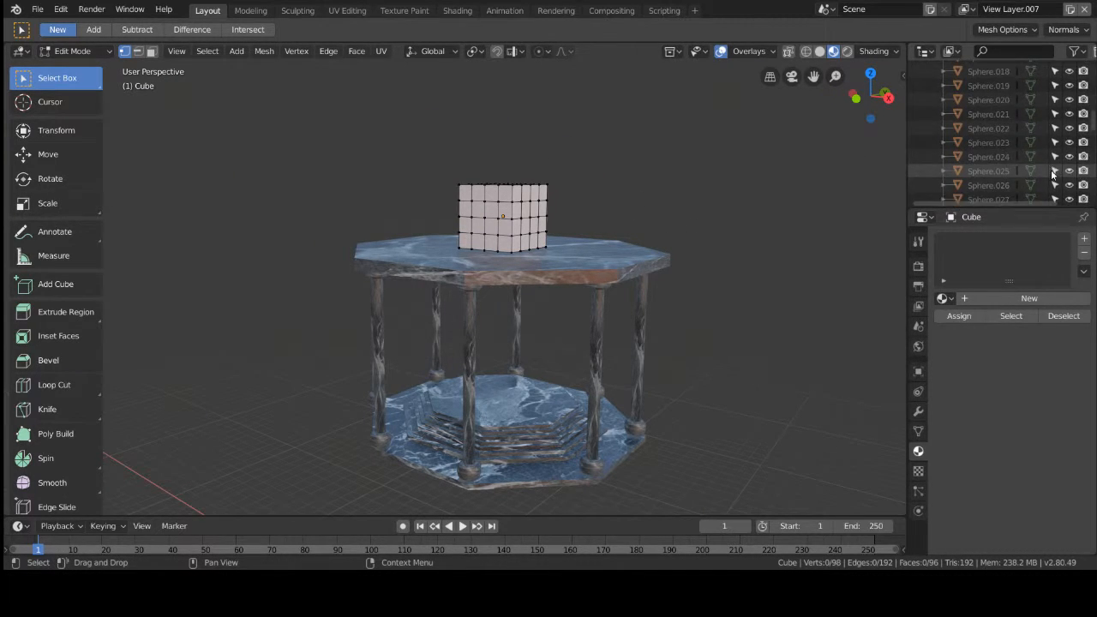
scroll(1046, 154, "down", 10)
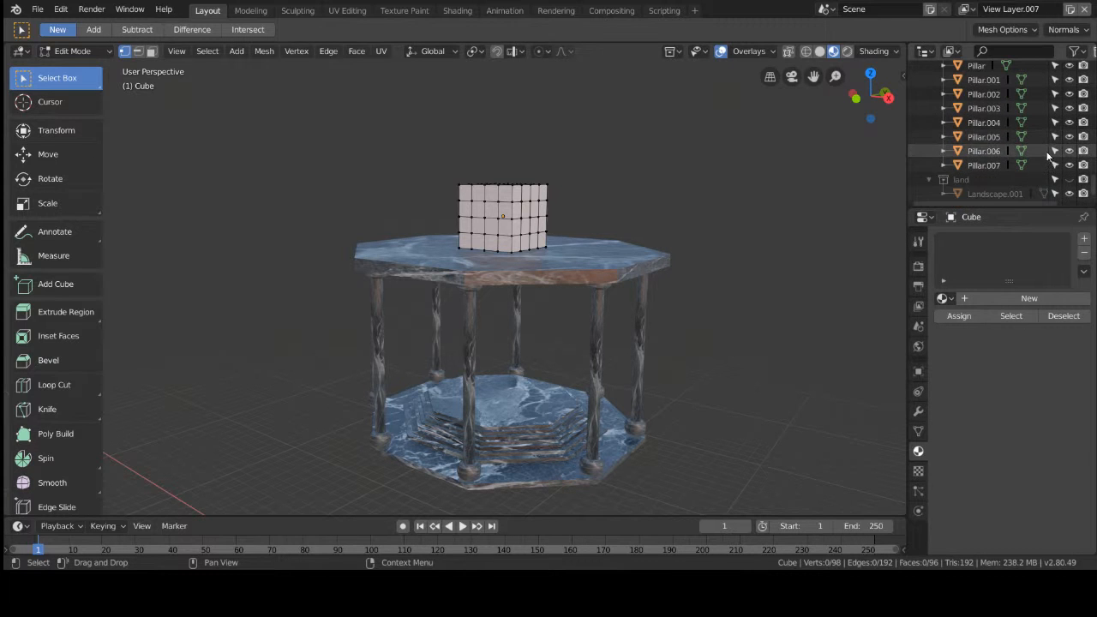
left_click(1069, 179)
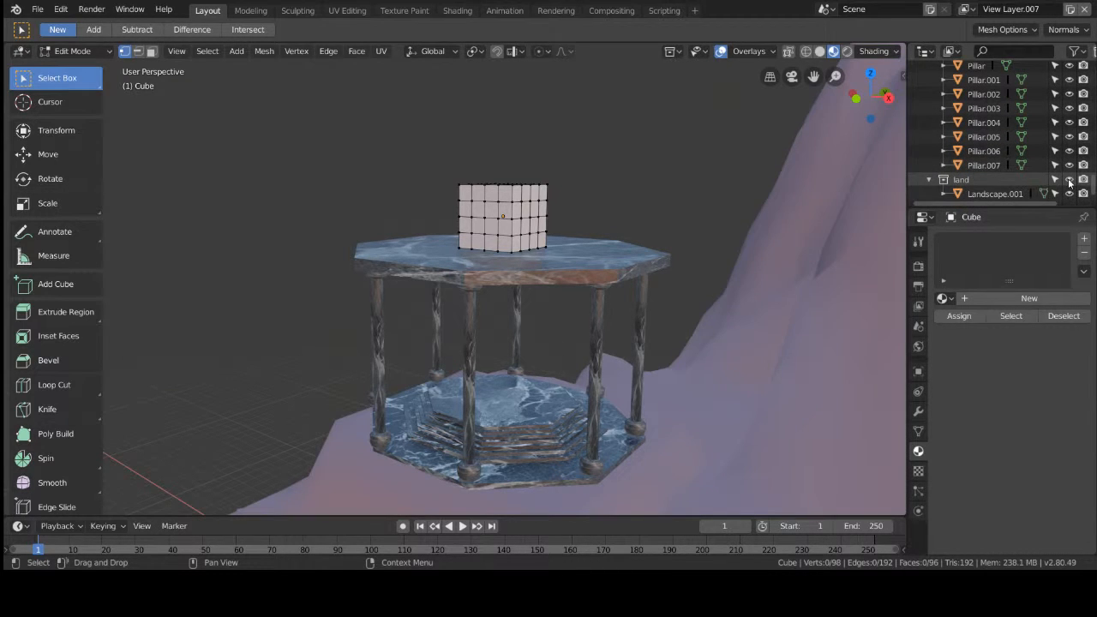
Step: In face selection mode, select the row of four faces along one edge of the cube's upper side and try to extrude them
middle_click_drag(602, 299, 593, 411)
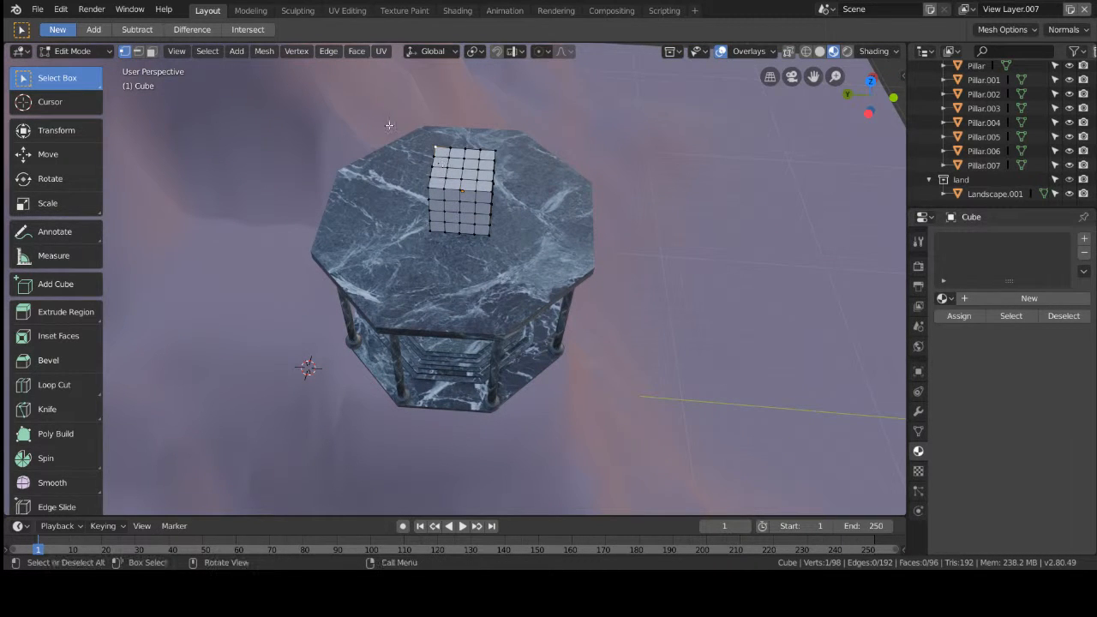
left_click(153, 51)
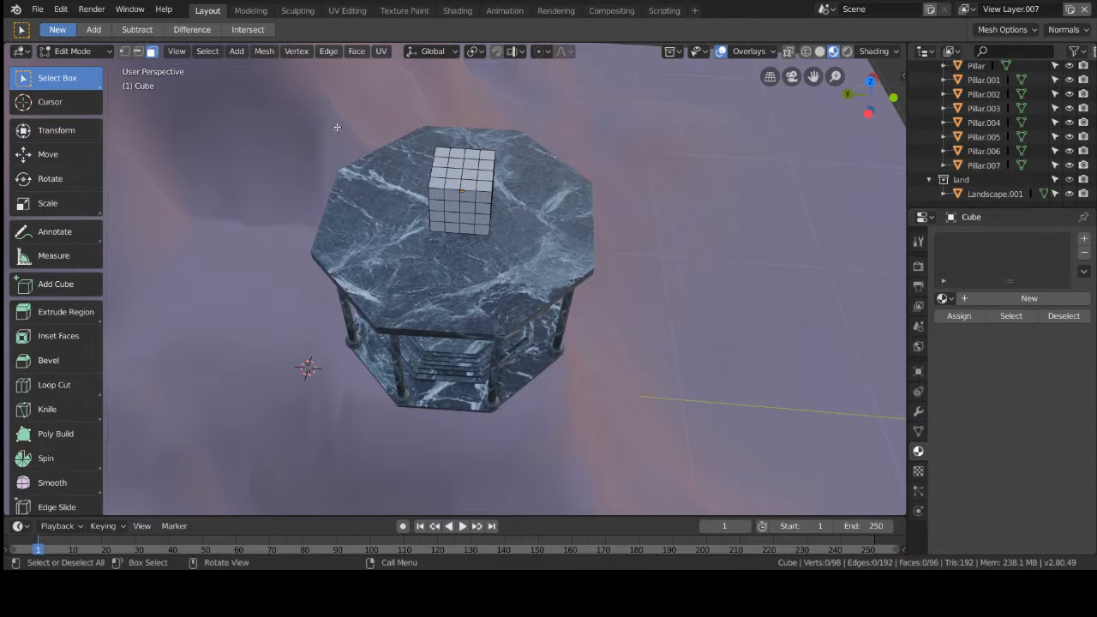
left_click(442, 153)
left_click(440, 162, "shift")
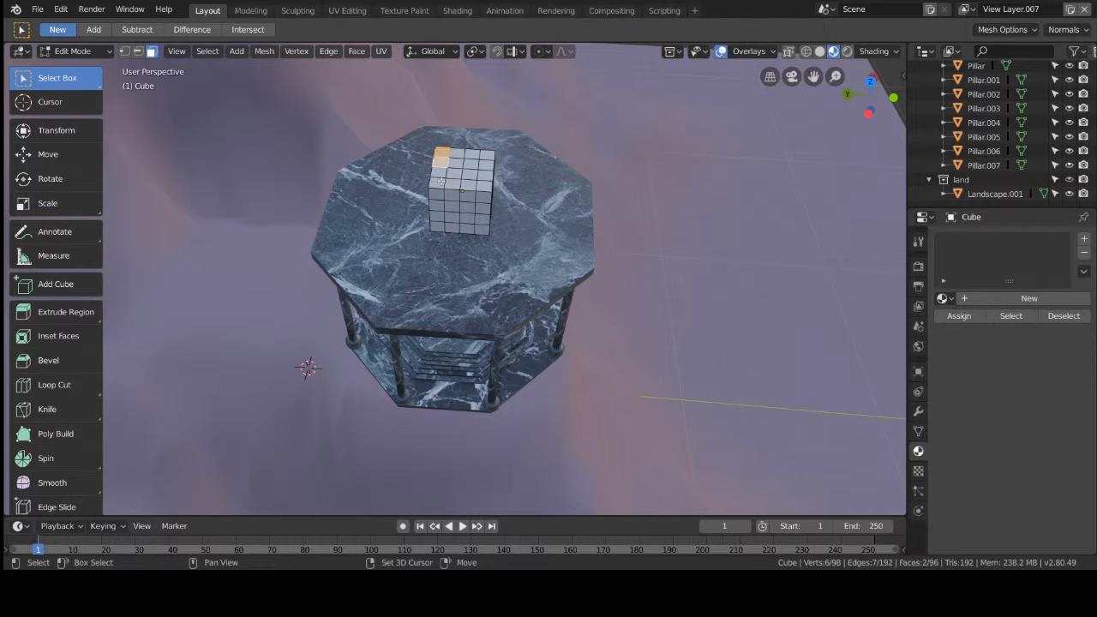
left_click(438, 172, "shift")
left_click(436, 182, "shift")
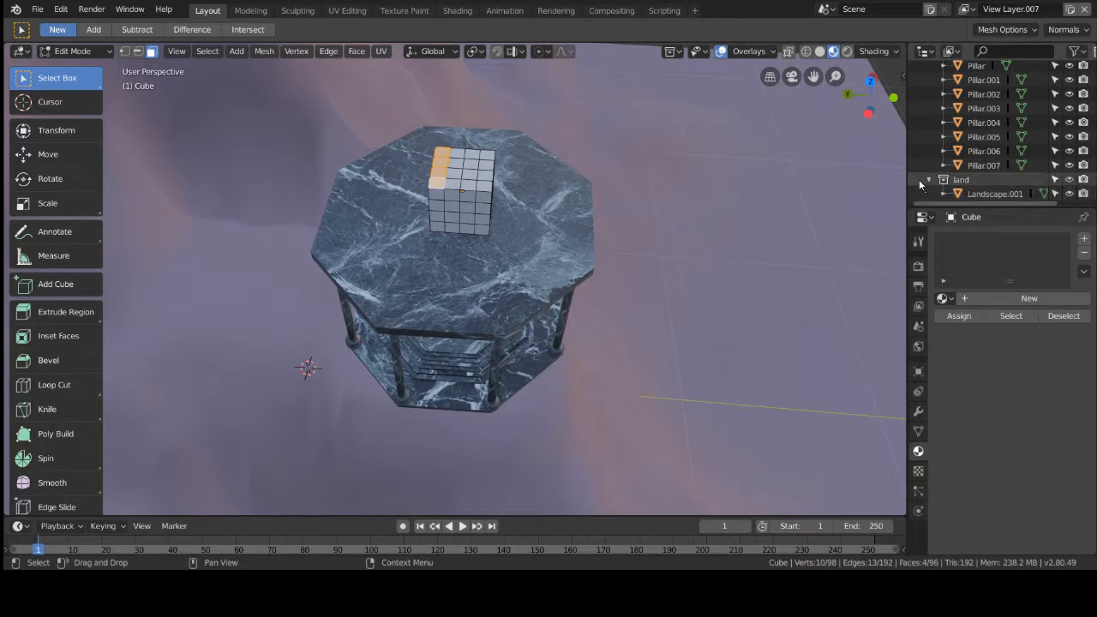
key("e")
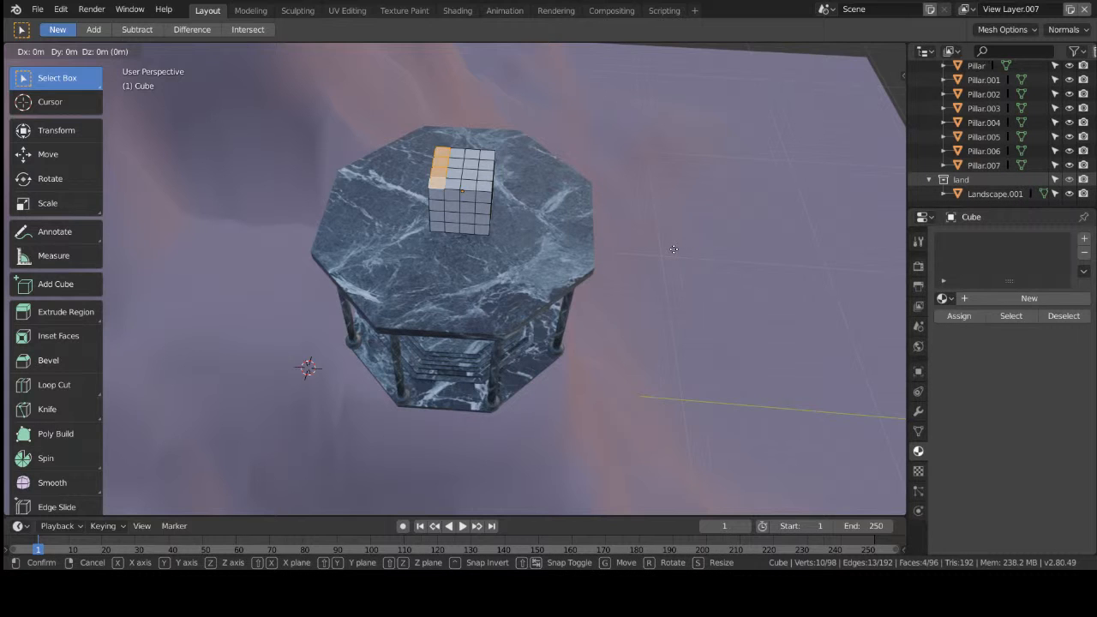
key("Escape")
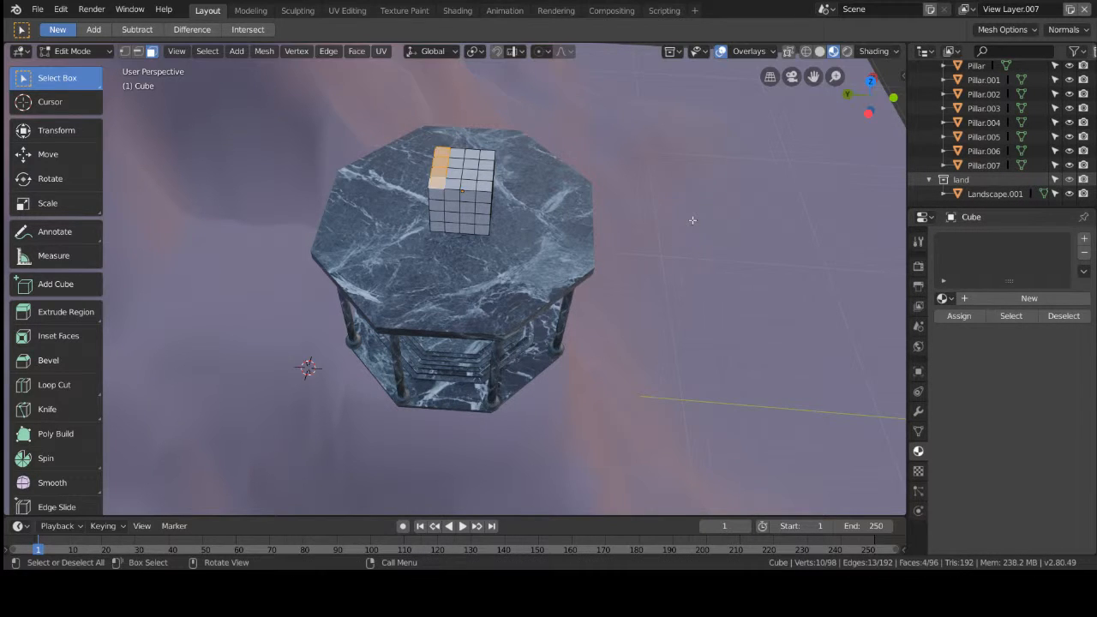
Step: Extrude the selected row of four faces upward about 12.7 m to form the chair's tall backrest
key("e")
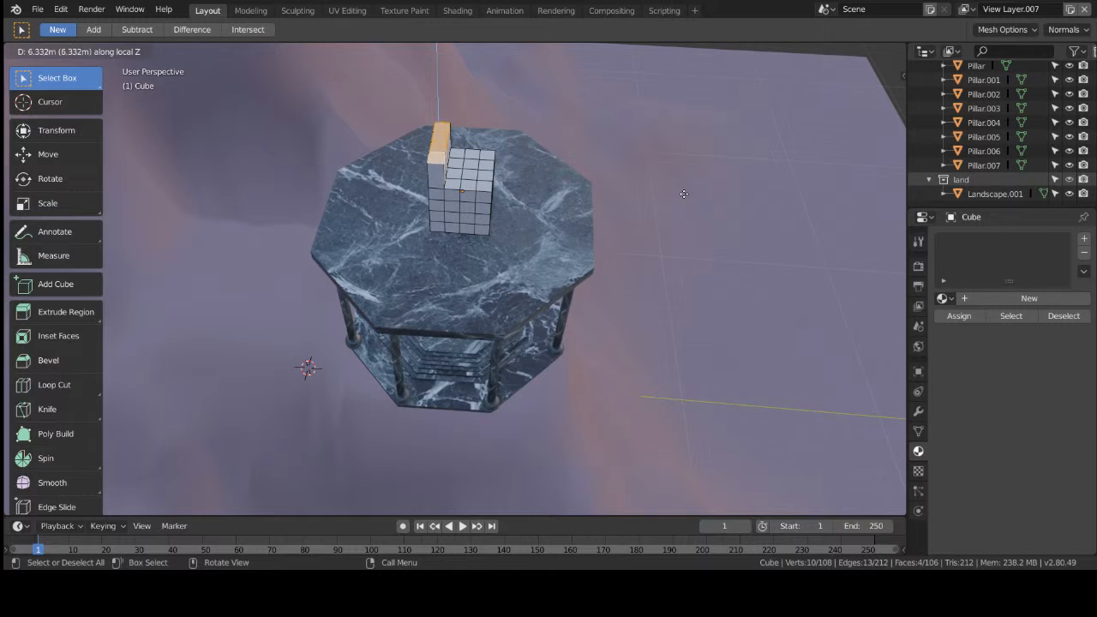
left_click(677, 172)
middle_click_drag(676, 171, 605, 203)
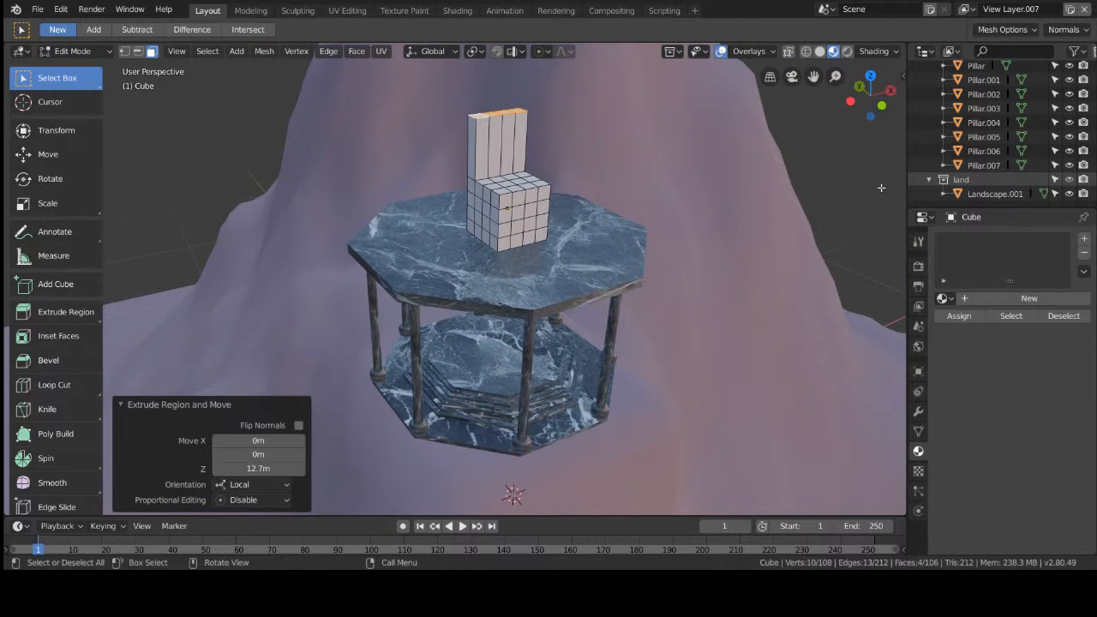
Step: Clear the face selection and hide the land collection in the viewport
left_click(882, 187)
left_click(1069, 180)
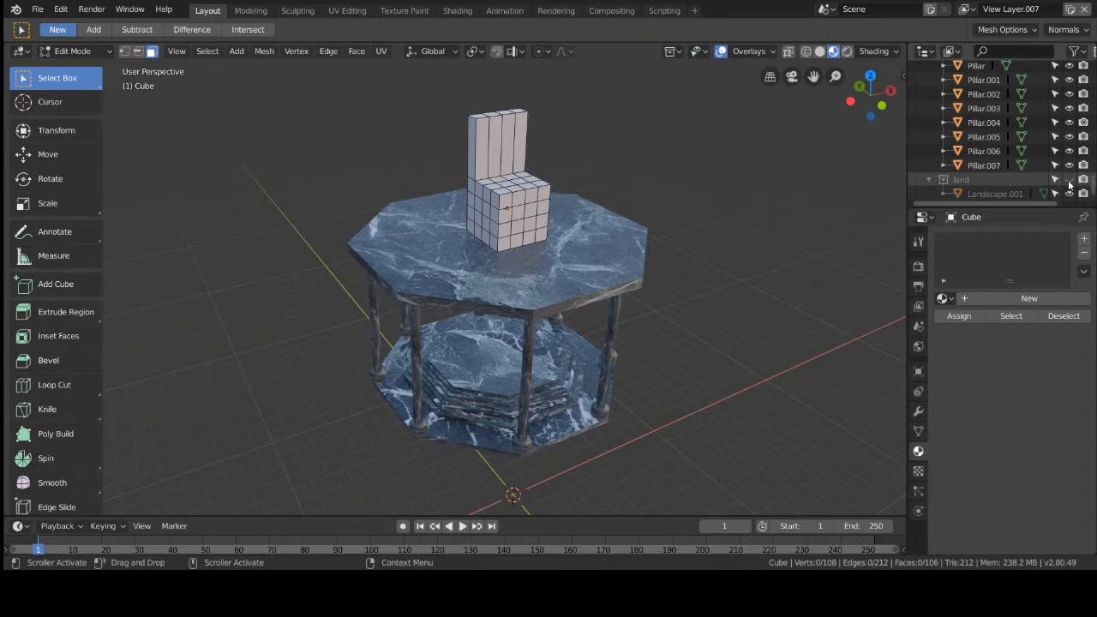
middle_click_drag(677, 309, 595, 297)
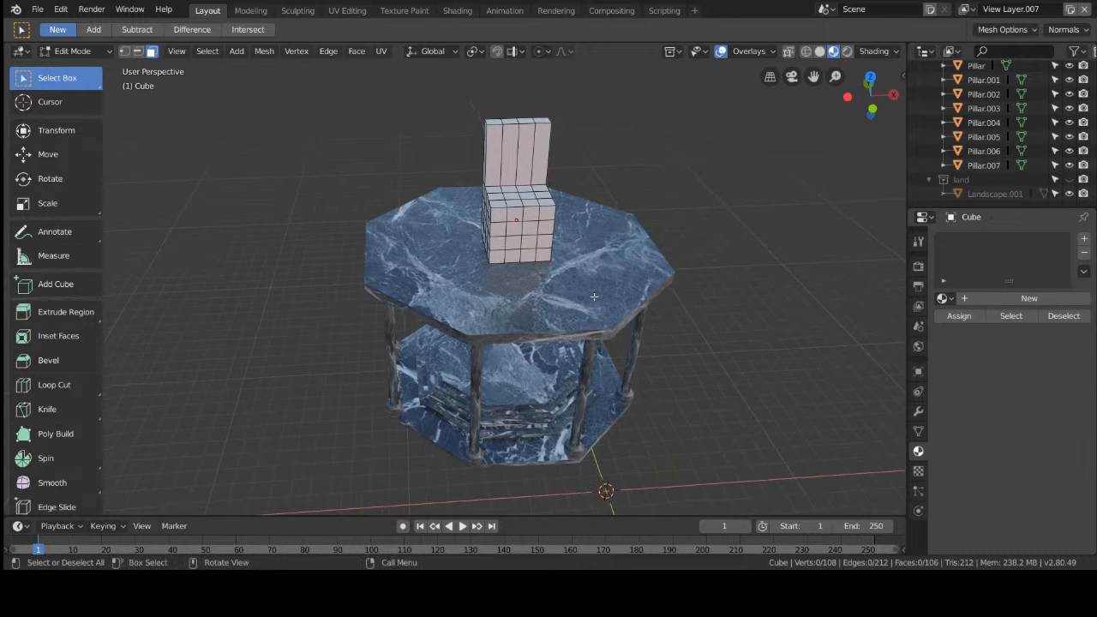
Step: Select the two outer faces on top of the backrest and extrude them upward about 3.4 m as corner posts
middle_click_drag(594, 153, 609, 201)
left_click(493, 210)
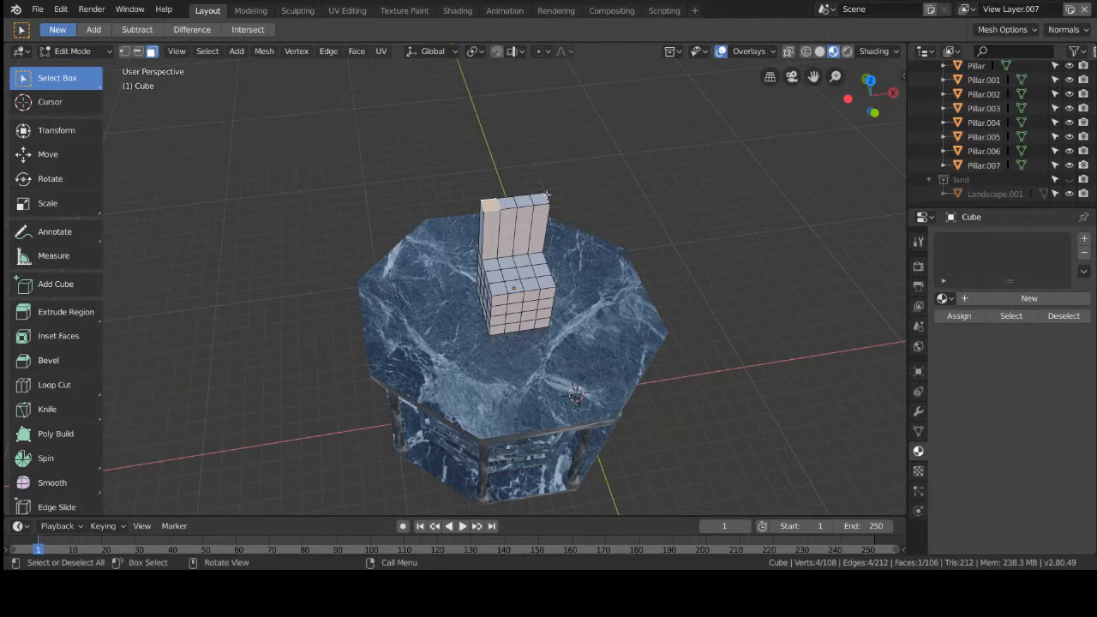
left_click(540, 199, "shift")
key("e")
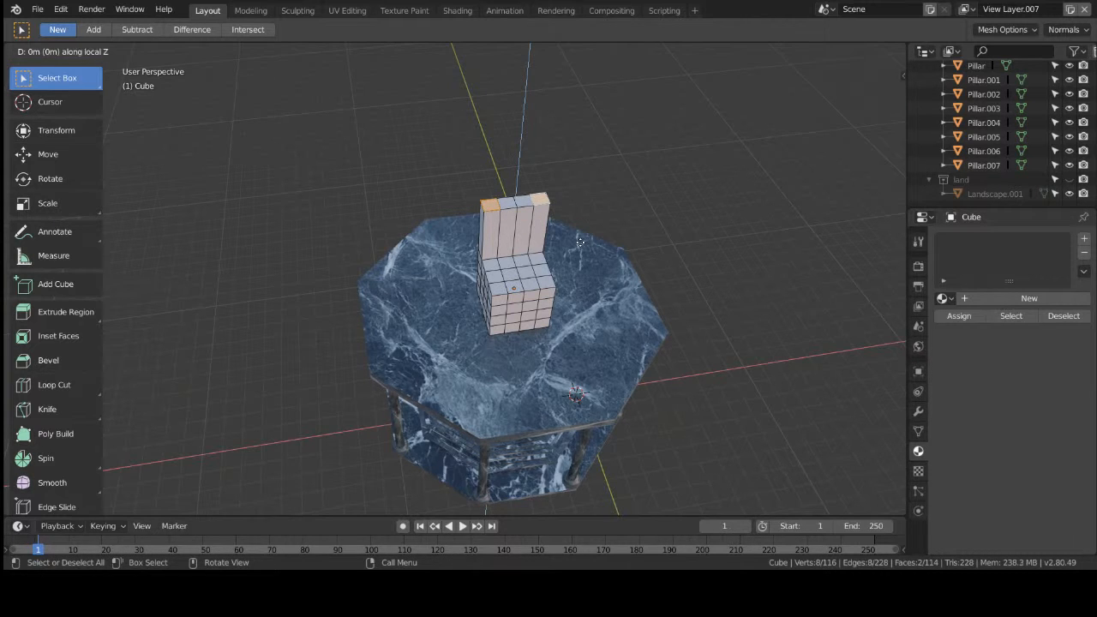
left_click(583, 228)
middle_click_drag(583, 228, 558, 273)
Step: Add the three faces along each side of the seat to the selection and extrude upward about 4.21 m as armrests
scroll(613, 260, "up", 5)
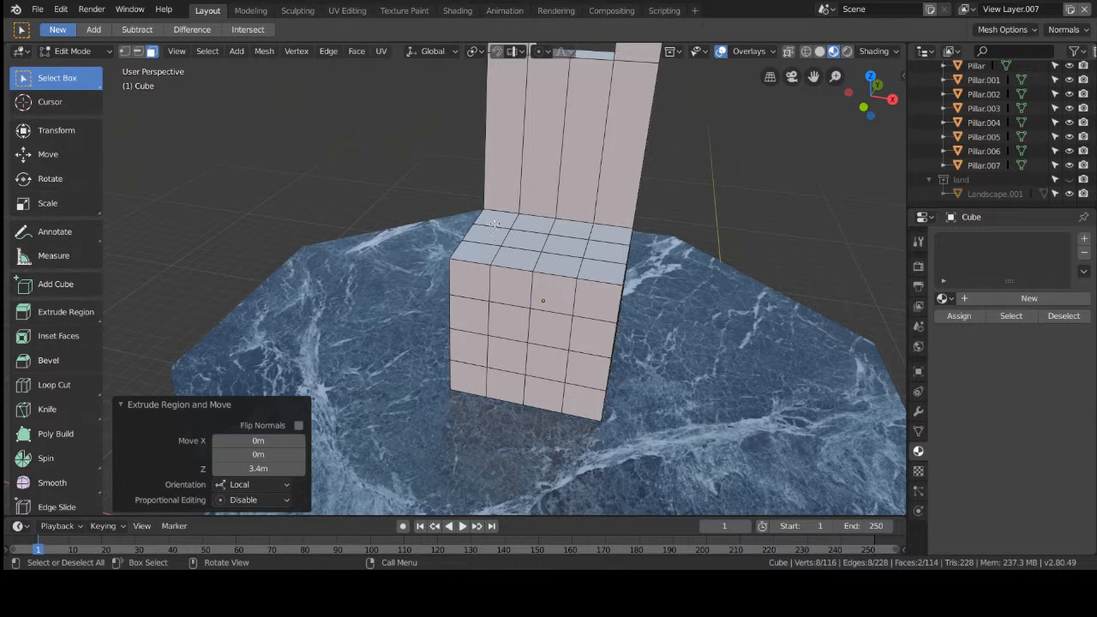
left_click(495, 220, "shift")
left_click(485, 235, "shift")
left_click(474, 251, "shift")
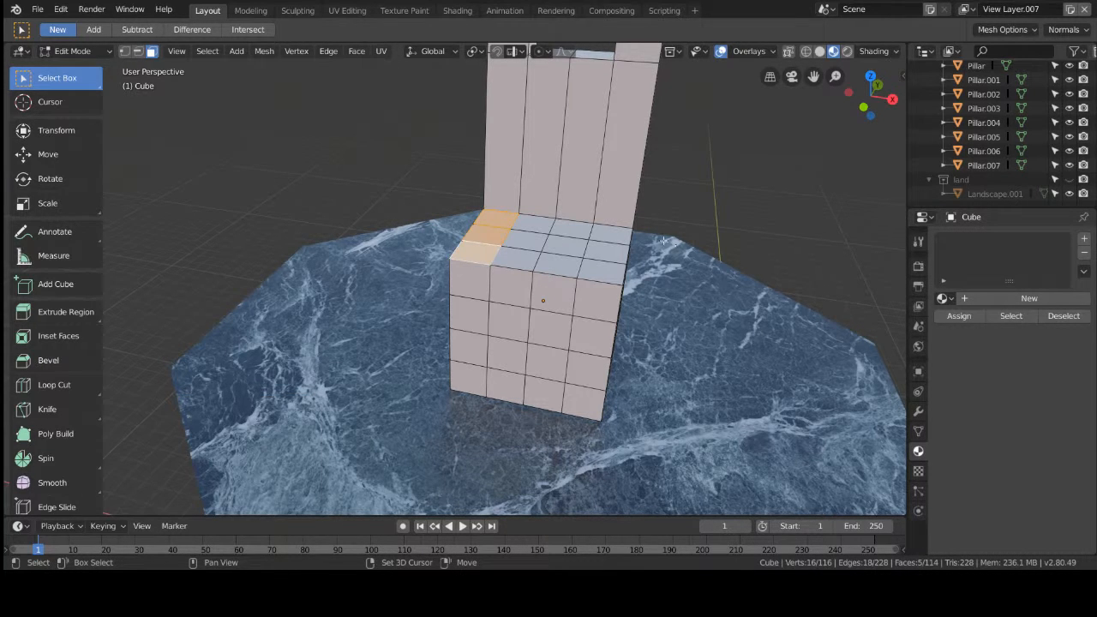
left_click(619, 233, "shift")
left_click(612, 251, "shift")
left_click(609, 267, "shift")
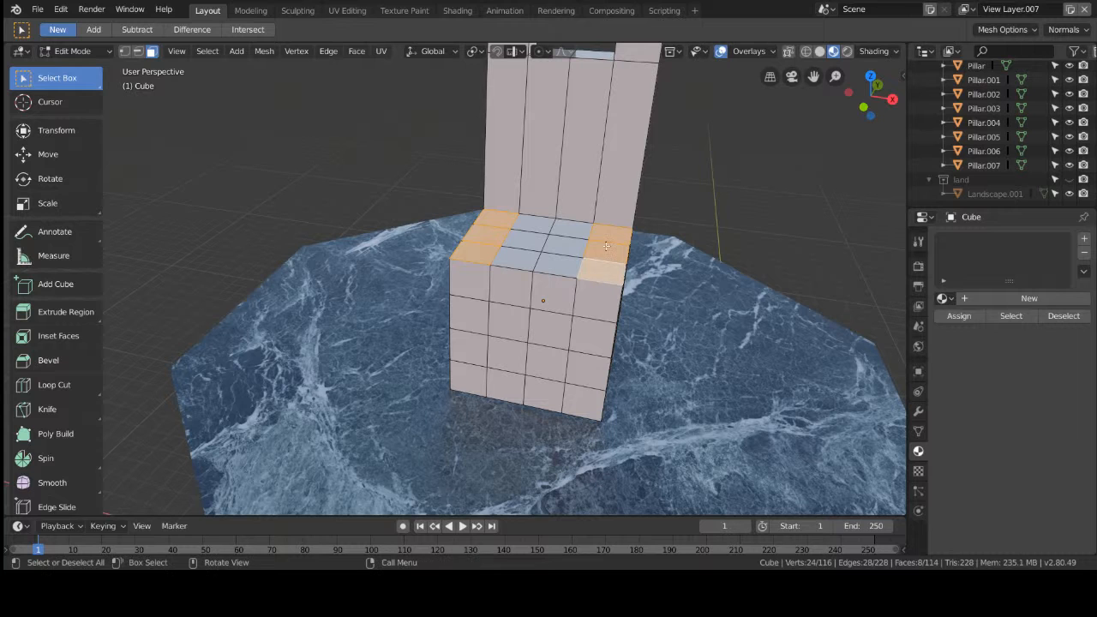
key("e")
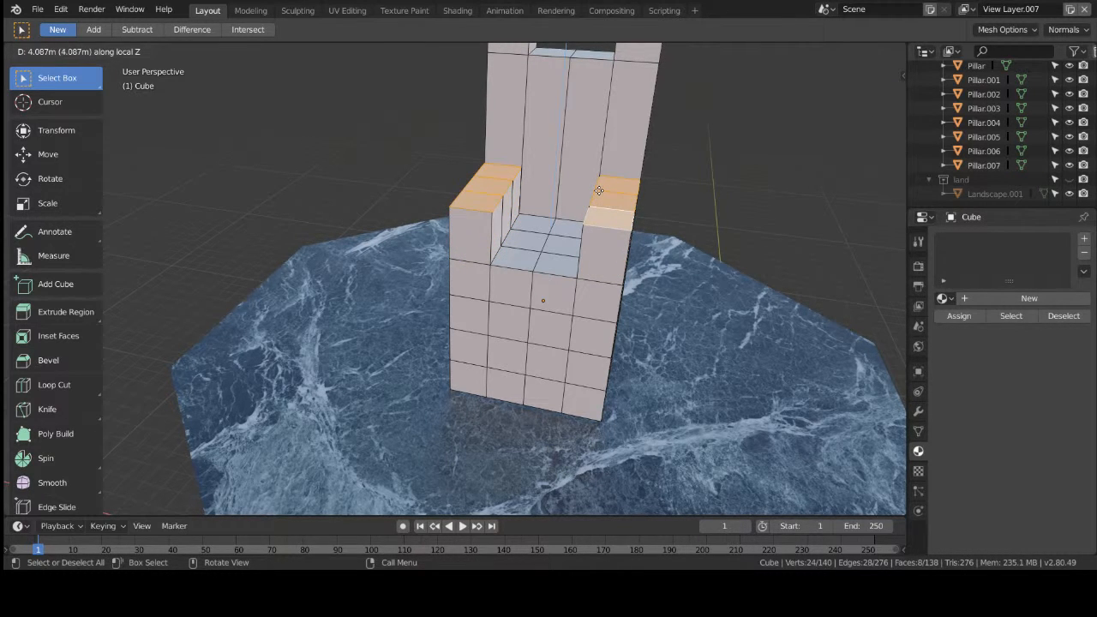
left_click(601, 189)
middle_click_drag(600, 188, 771, 220)
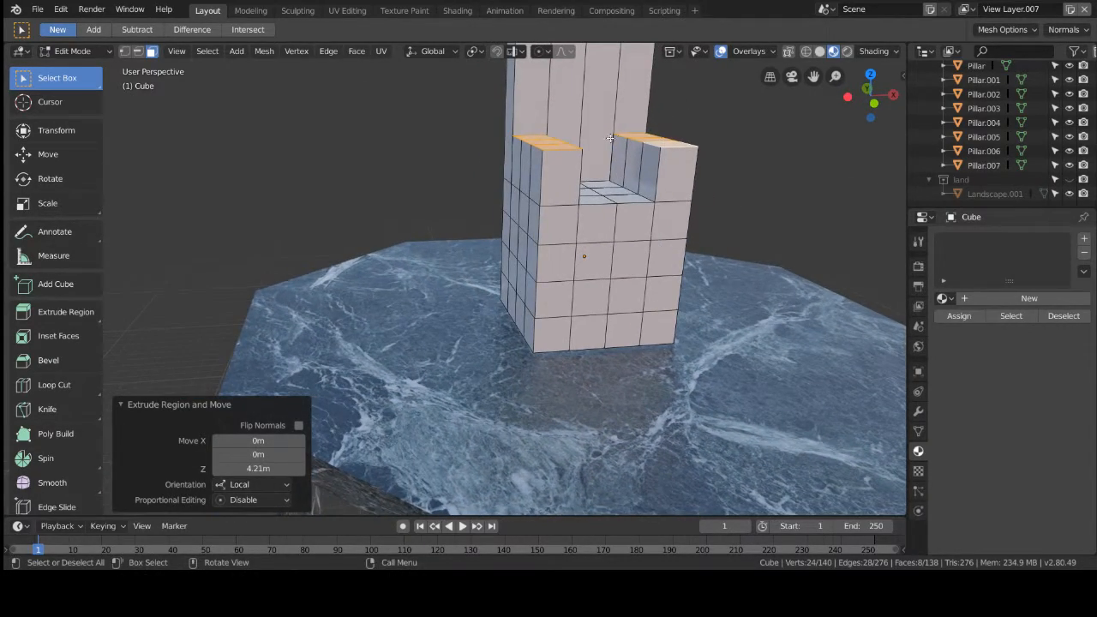
middle_click_drag(609, 138, 581, 179)
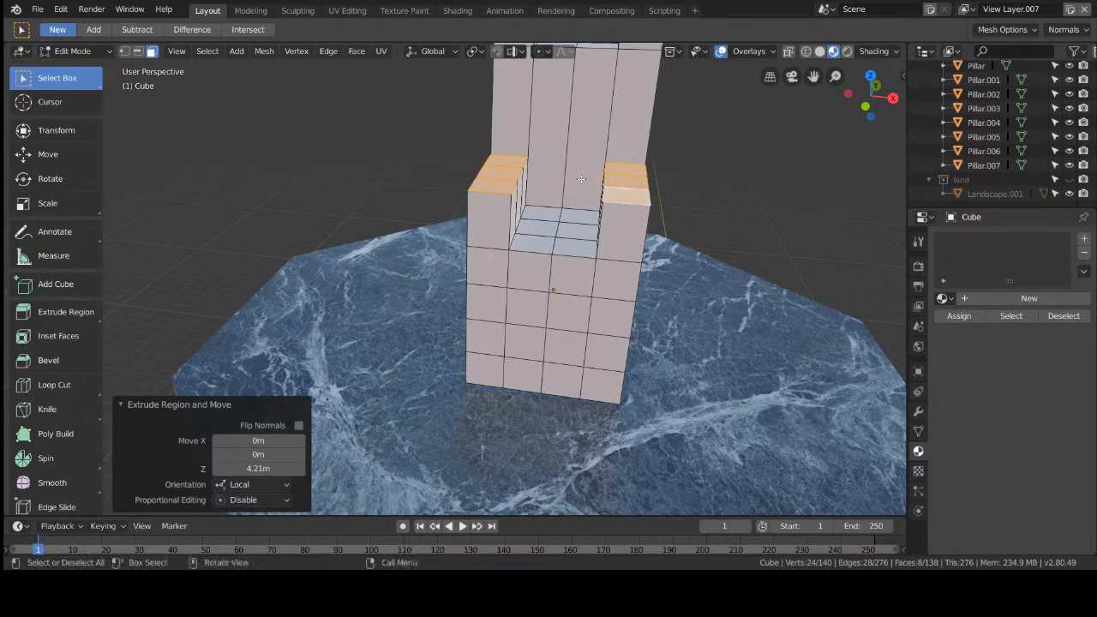
Step: Switch to Object Mode and widen the chair along the global X axis by a factor of about 1.534
scroll(581, 180, "down", 5)
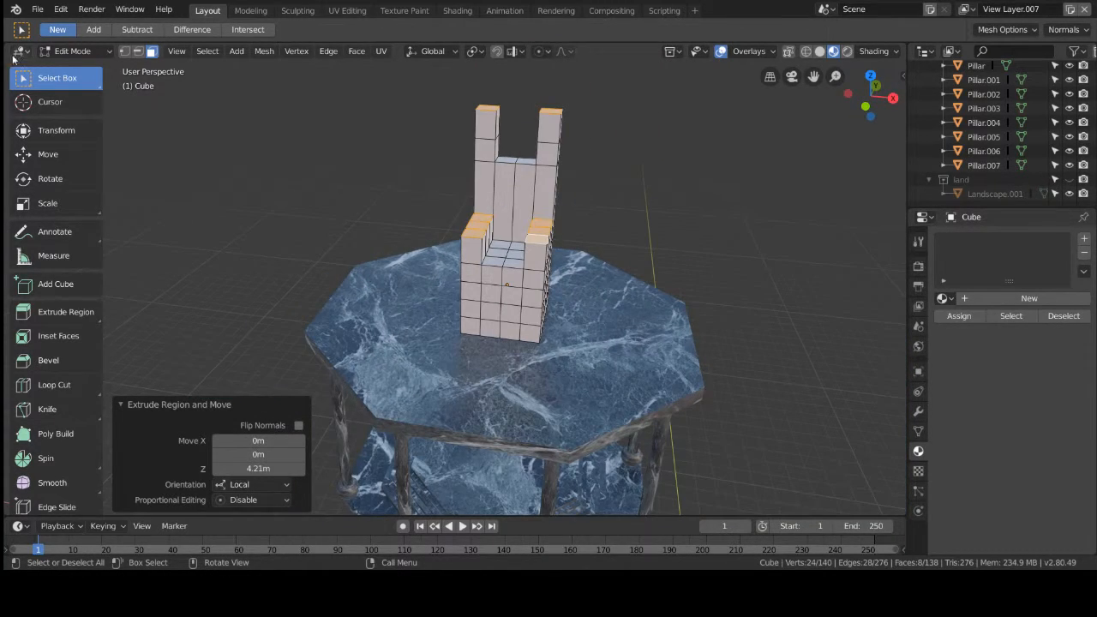
left_click(60, 52)
left_click(69, 65)
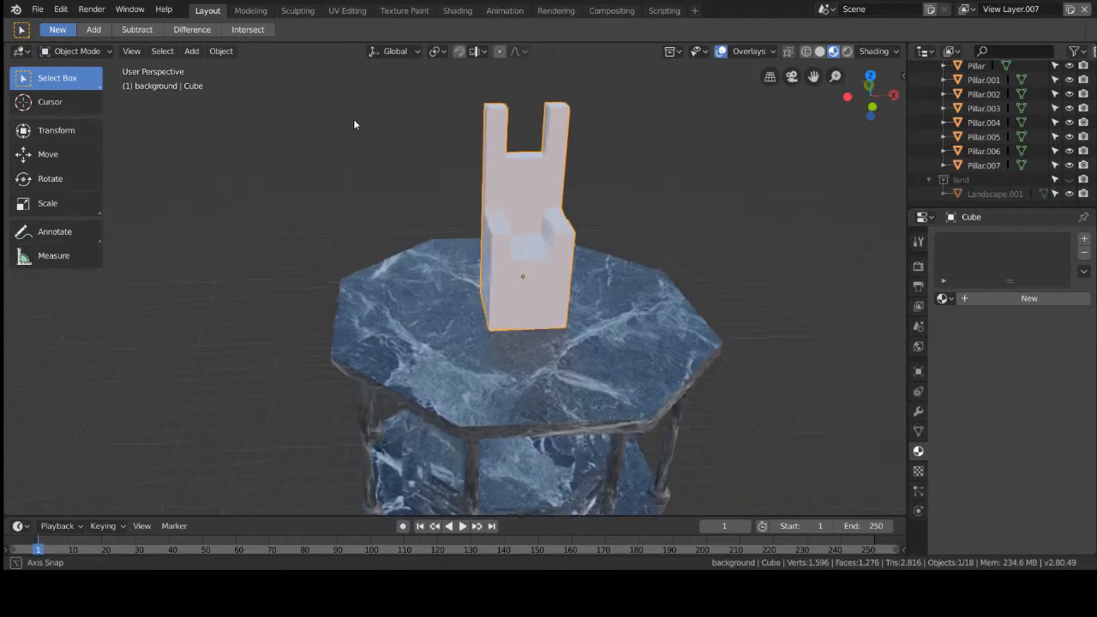
left_click_drag(454, 78, 639, 326)
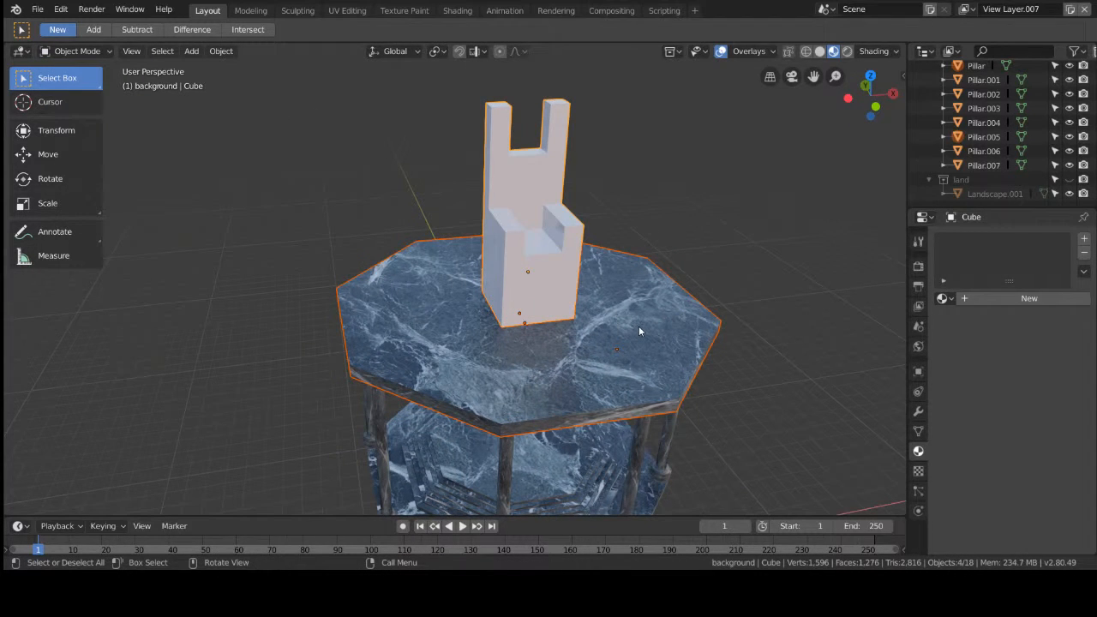
left_click(558, 273)
left_click(558, 272)
left_click(560, 273)
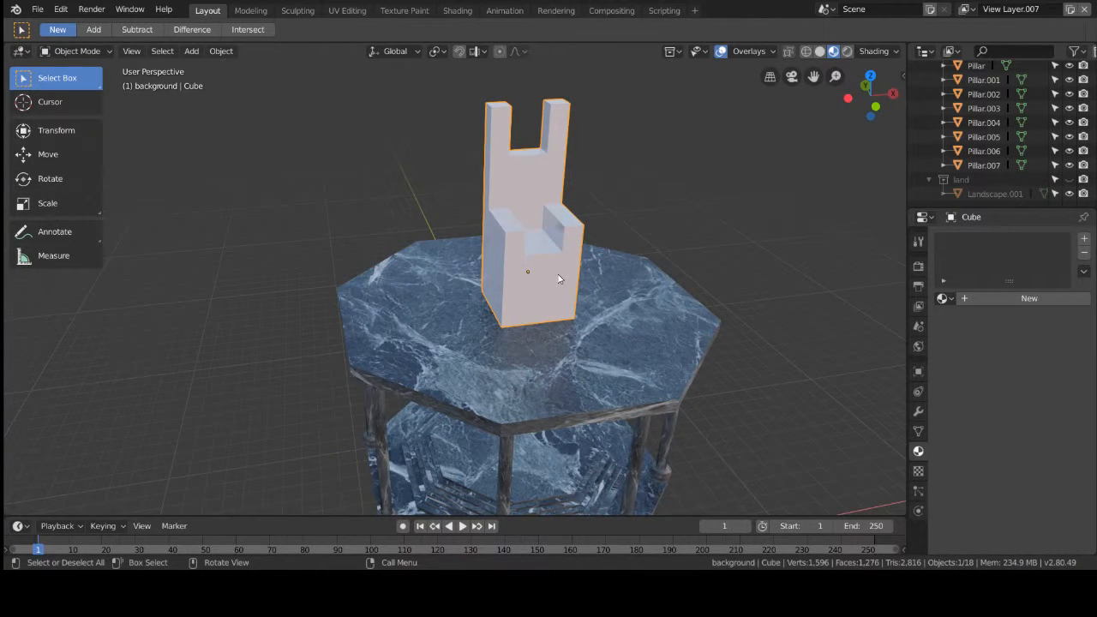
key("s")
key("x")
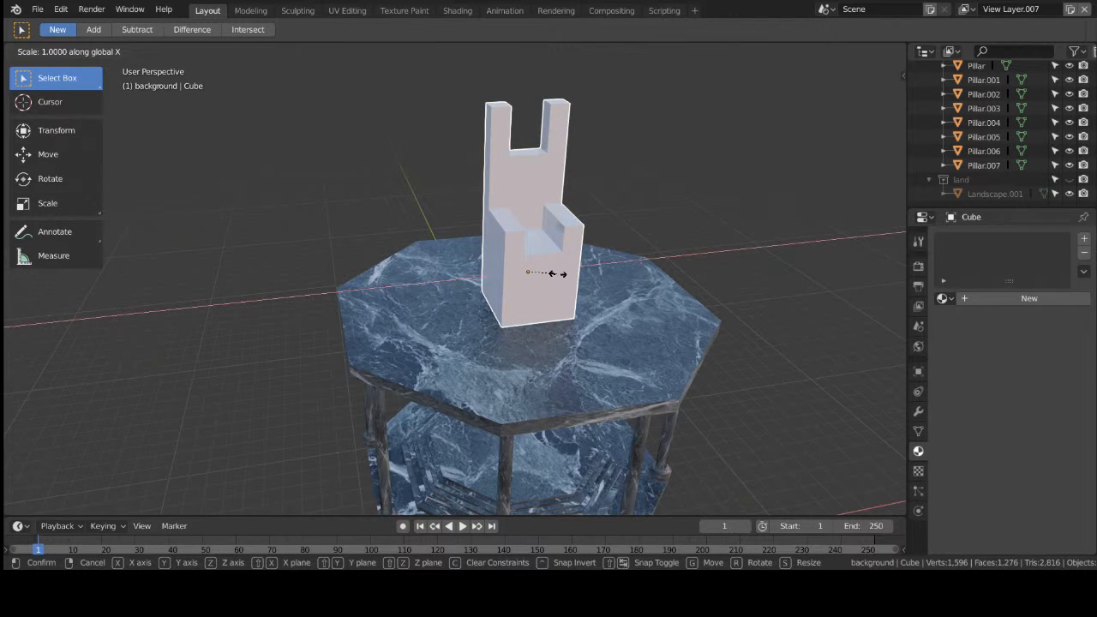
left_click(574, 277)
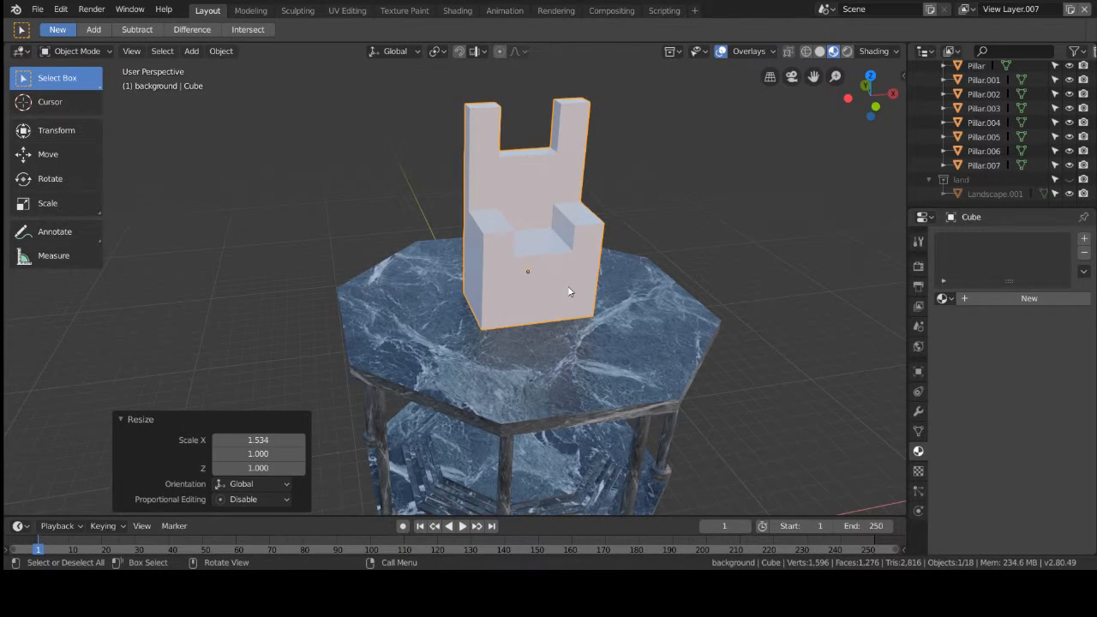
Step: Scale the chair along the global Y axis by a factor of about 1.25 to deepen it
key("s")
key("y")
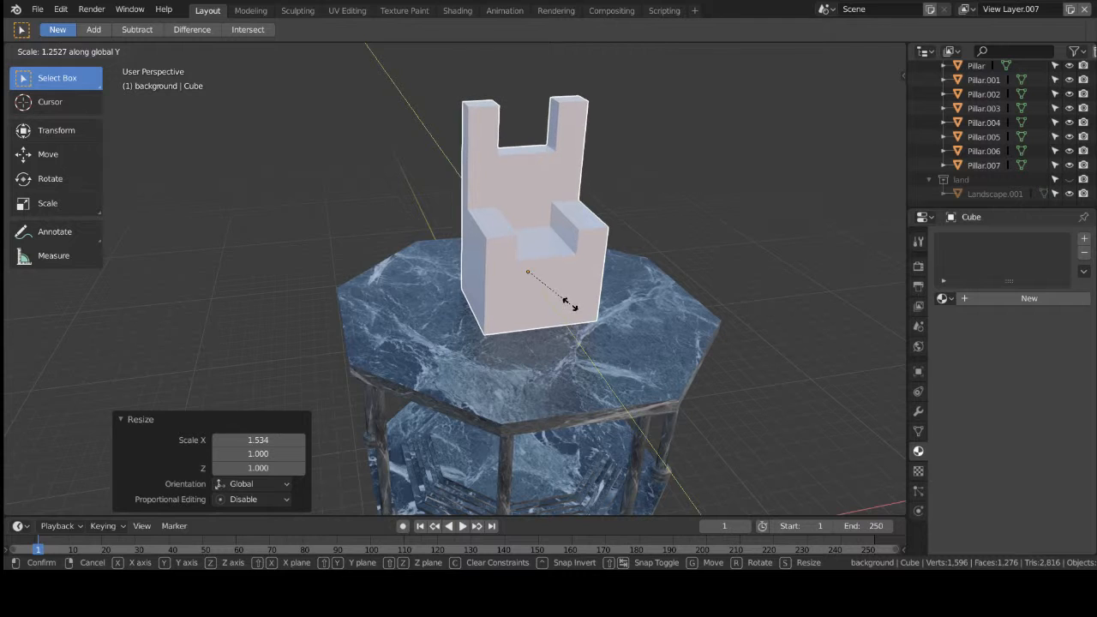
left_click(588, 284)
left_click(588, 287)
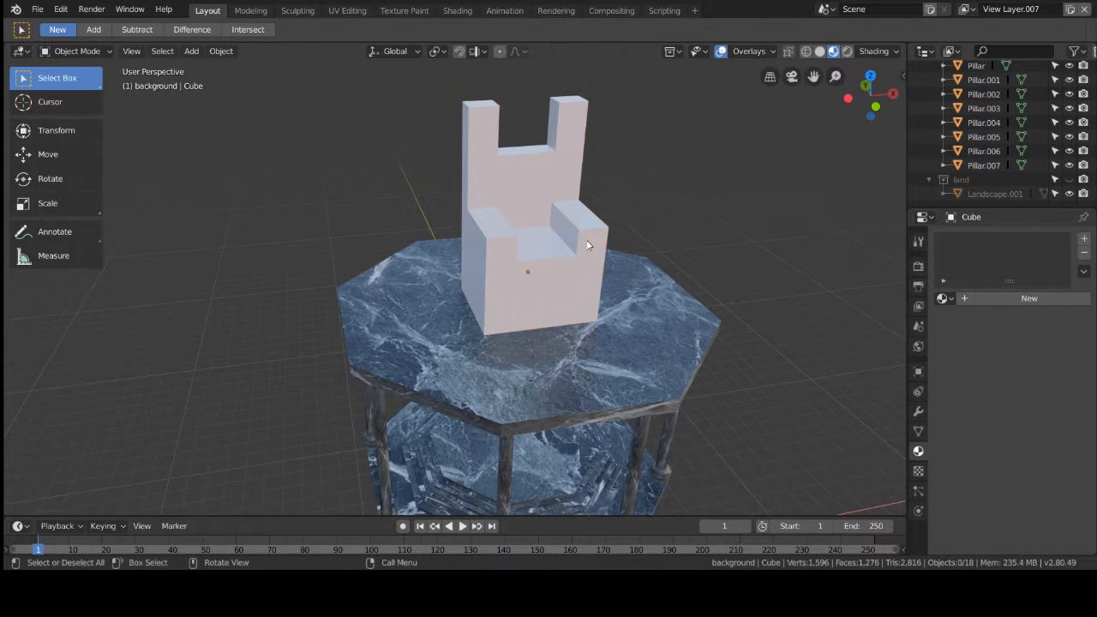
Step: Enter Edit Mode on the chair and add a Subdivision Surface modifier to it
middle_click_drag(536, 276, 508, 276)
left_click(86, 52)
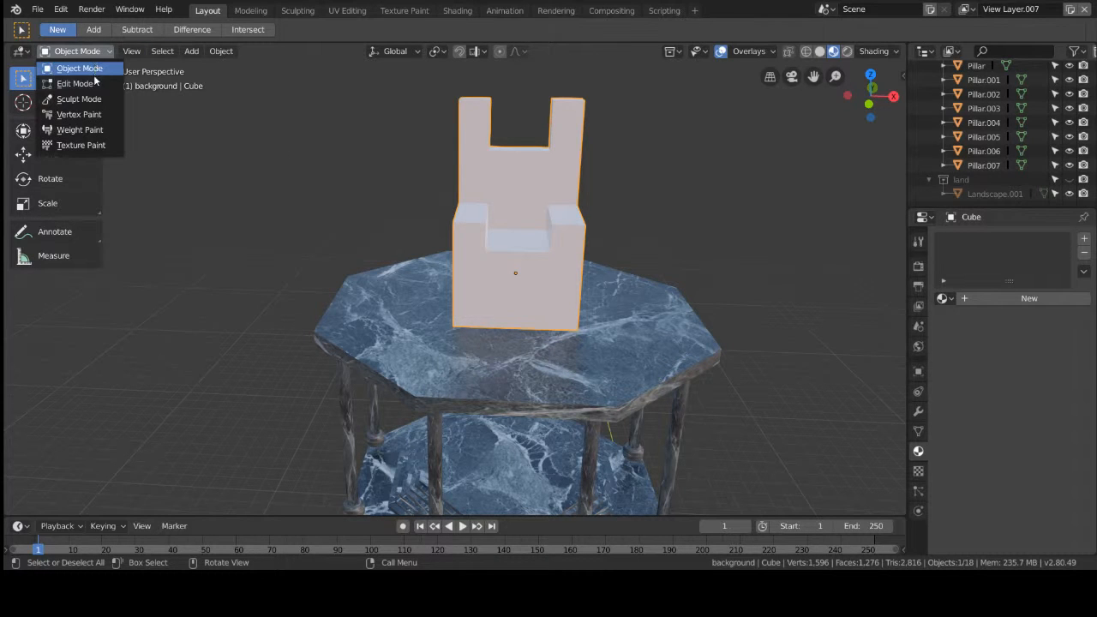
left_click(96, 80)
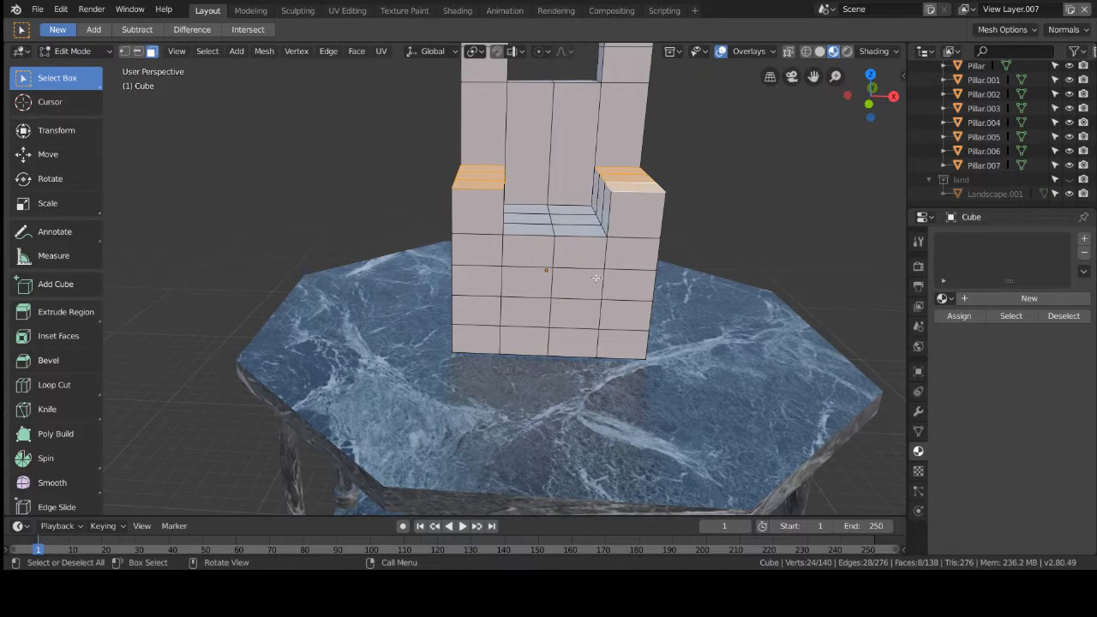
scroll(596, 274, "down", 3)
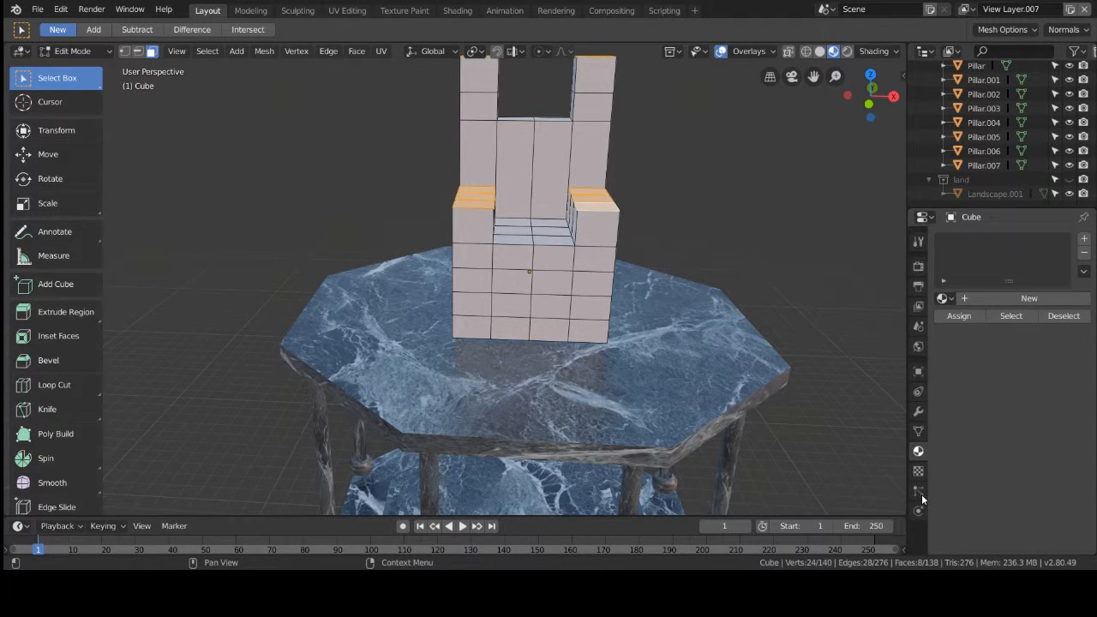
left_click(919, 413)
left_click(980, 239)
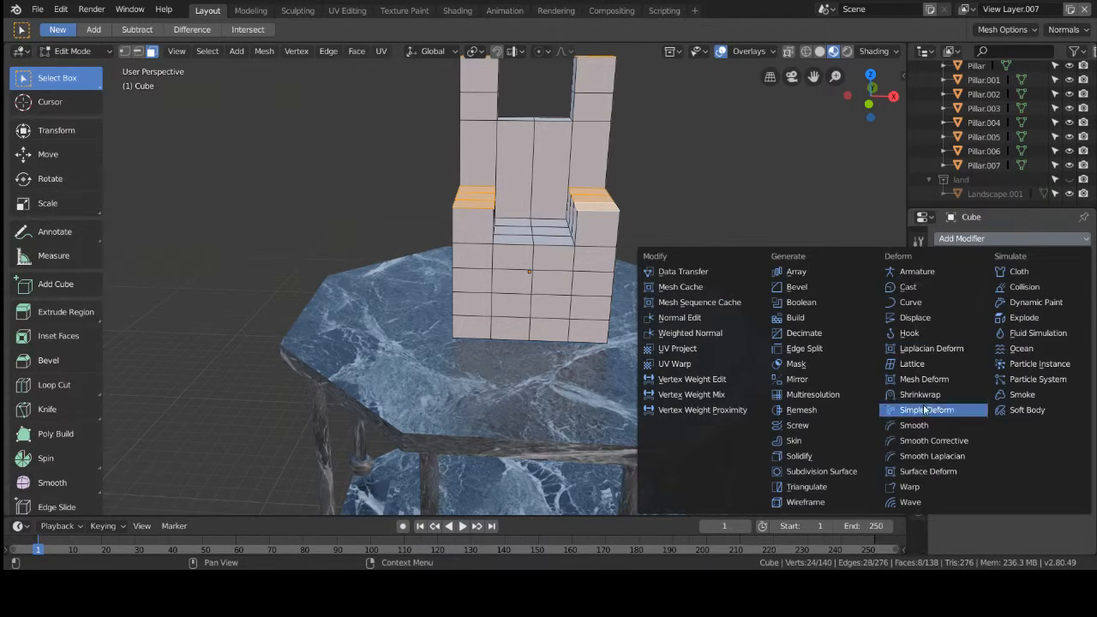
left_click(866, 471)
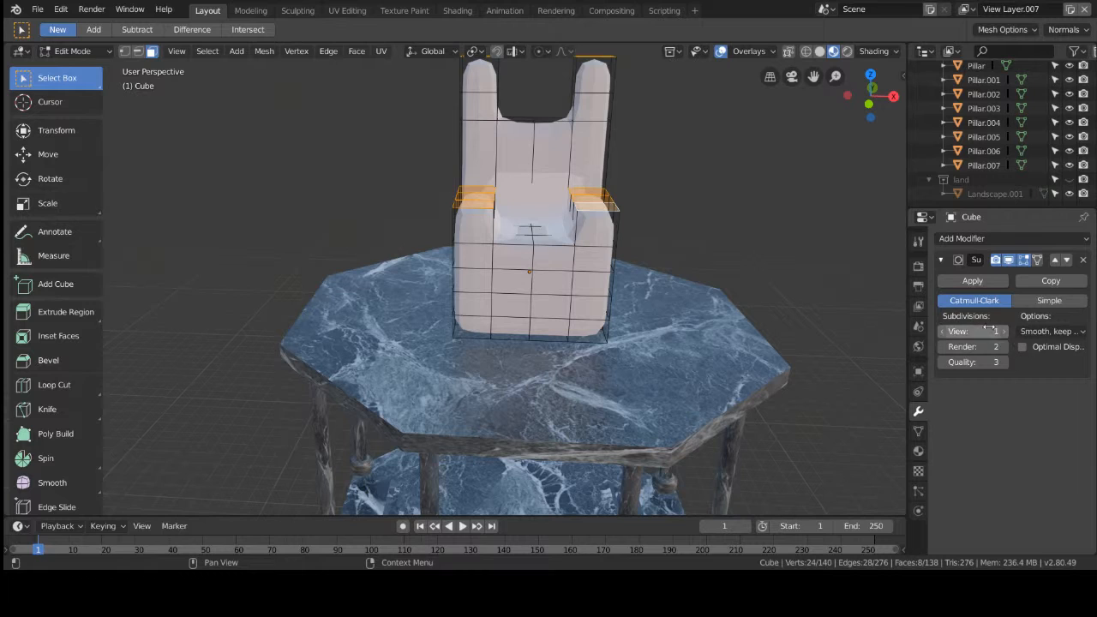
Step: Try different viewport subdivision levels with Catmull-Clark smoothing and settle on 2
left_click(1024, 307)
left_click(993, 300)
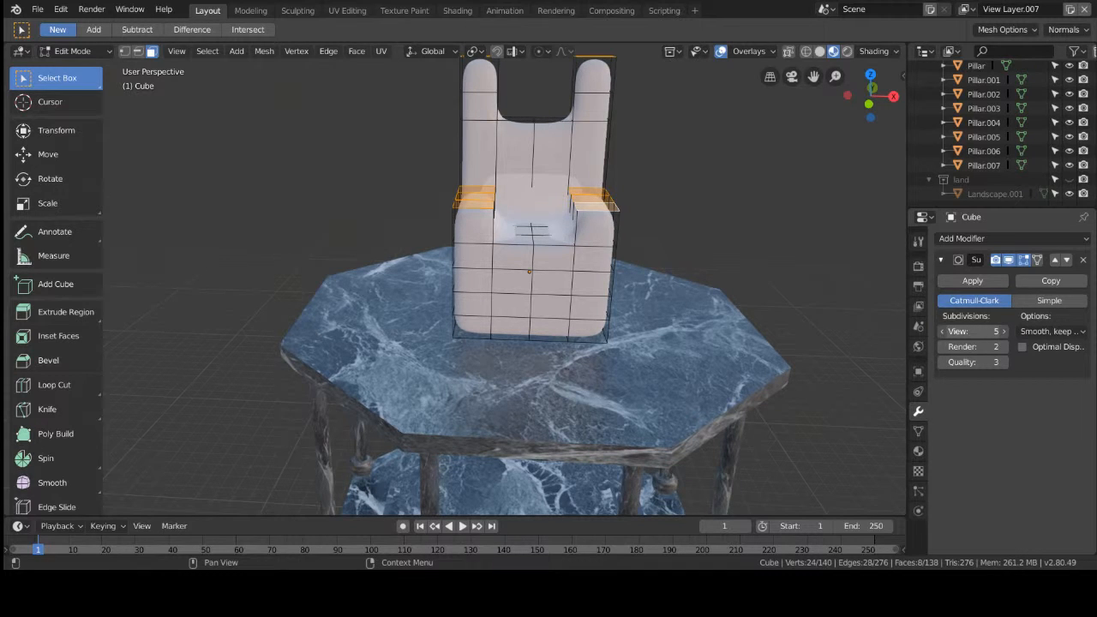
left_click(943, 331)
left_click(1003, 331)
left_click(943, 331)
left_click(1003, 331)
left_click(1003, 331)
left_click(943, 331)
left_click(943, 331)
left_click(1003, 331)
left_click(1003, 331)
Step: Return to Object Mode and apply the Subdivision Surface modifier to the chair
left_click(997, 283)
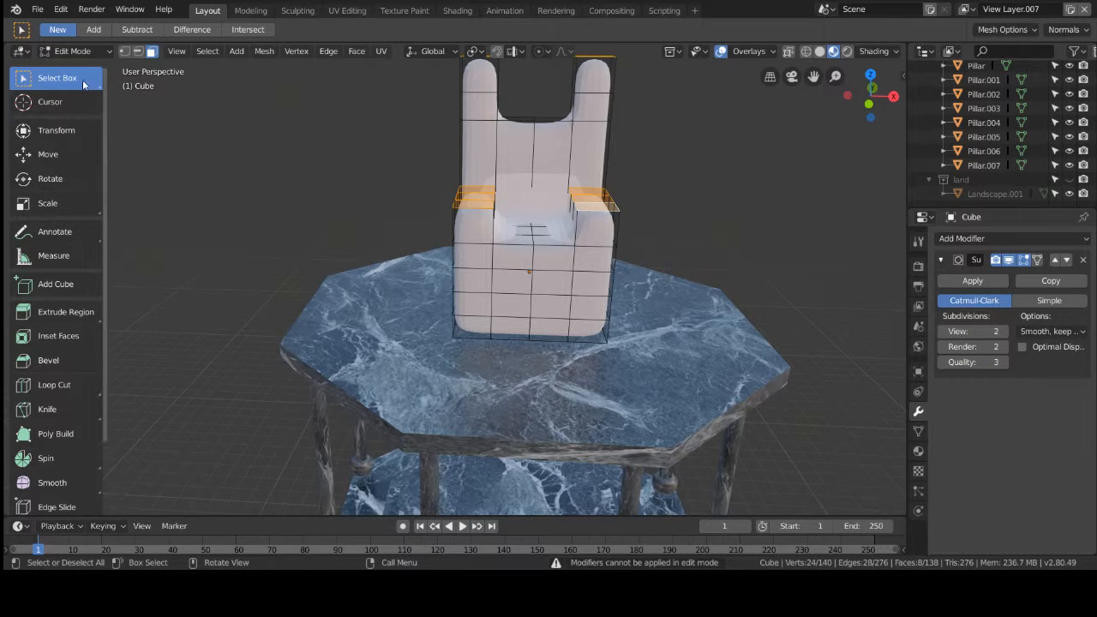
left_click(96, 52)
left_click(112, 69)
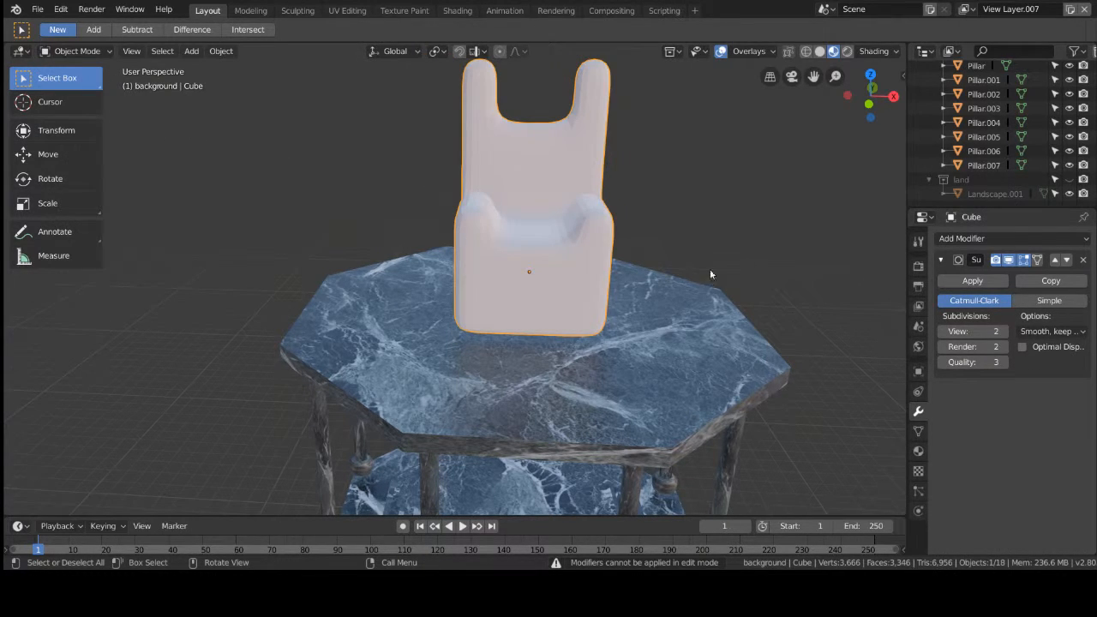
left_click(999, 283)
Step: Add a Decimate modifier to the chair in Collapse mode and leave its ratio at 1.0
left_click(1010, 240)
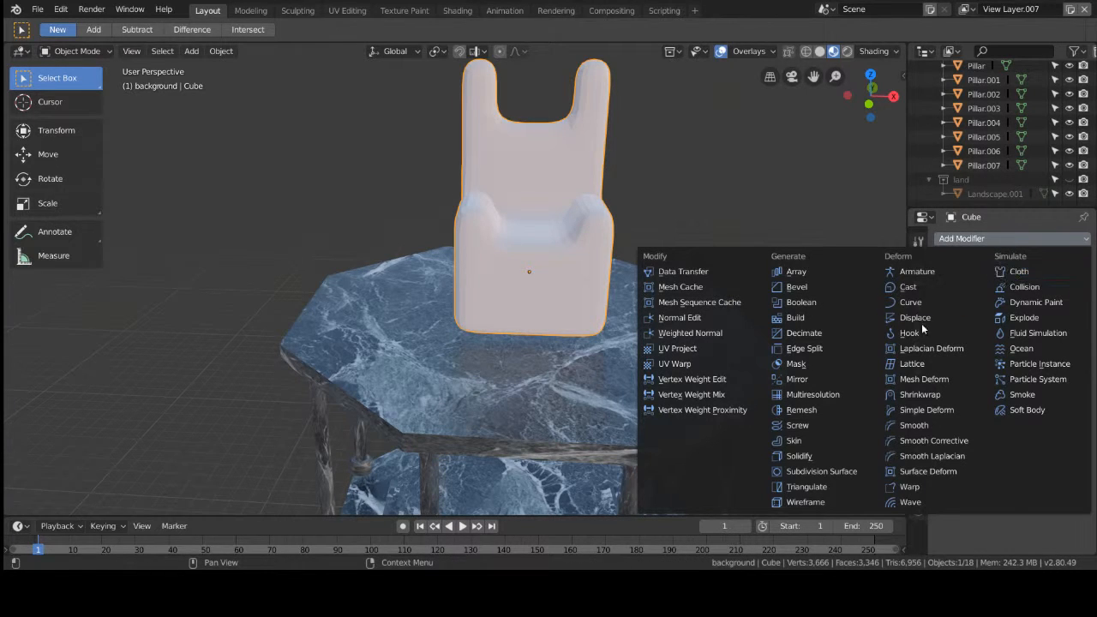
left_click(860, 339)
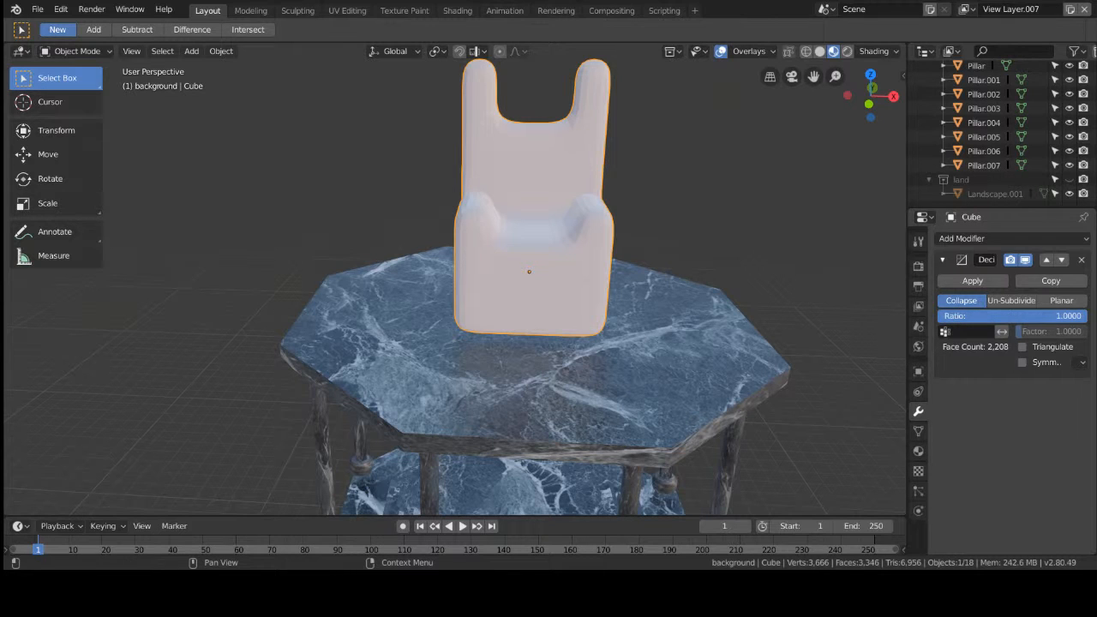
left_click_drag(1012, 317, 1081, 317)
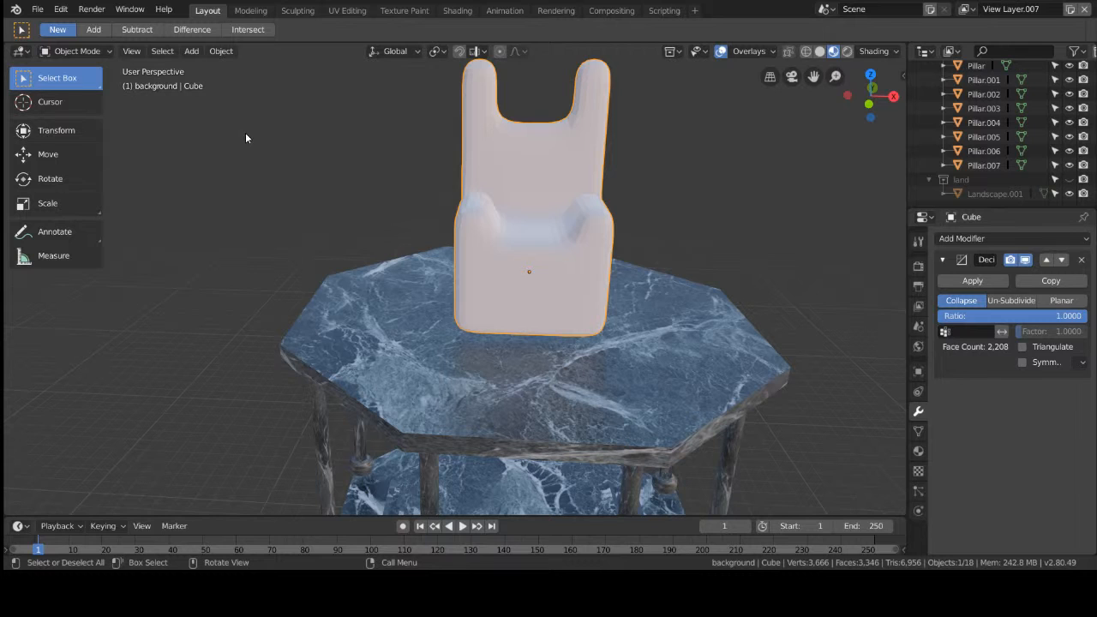
Step: Inspect the chair's mesh in Edit Mode, try the Decimate modifier's Un-Subdivide mode, and return to Collapse in Object Mode
left_click(89, 53)
left_click(73, 82)
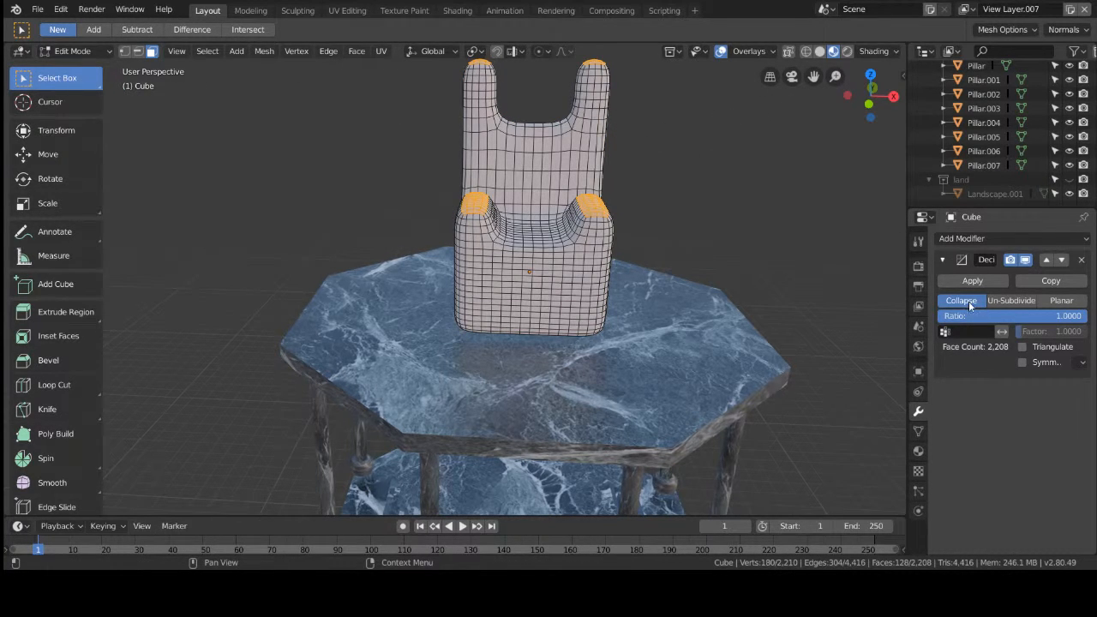
left_click(1021, 299)
mouse_move(968, 317)
left_mouse_down()
mouse_move(1081, 318)
mouse_move(969, 316)
left_mouse_up()
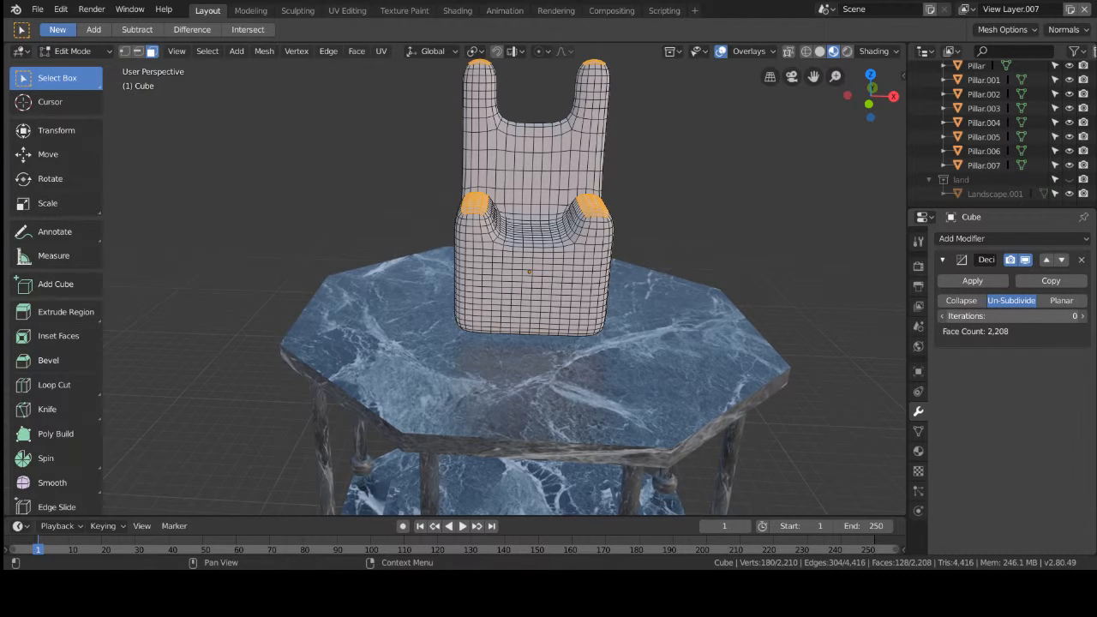
left_click(56, 53)
left_click(84, 68)
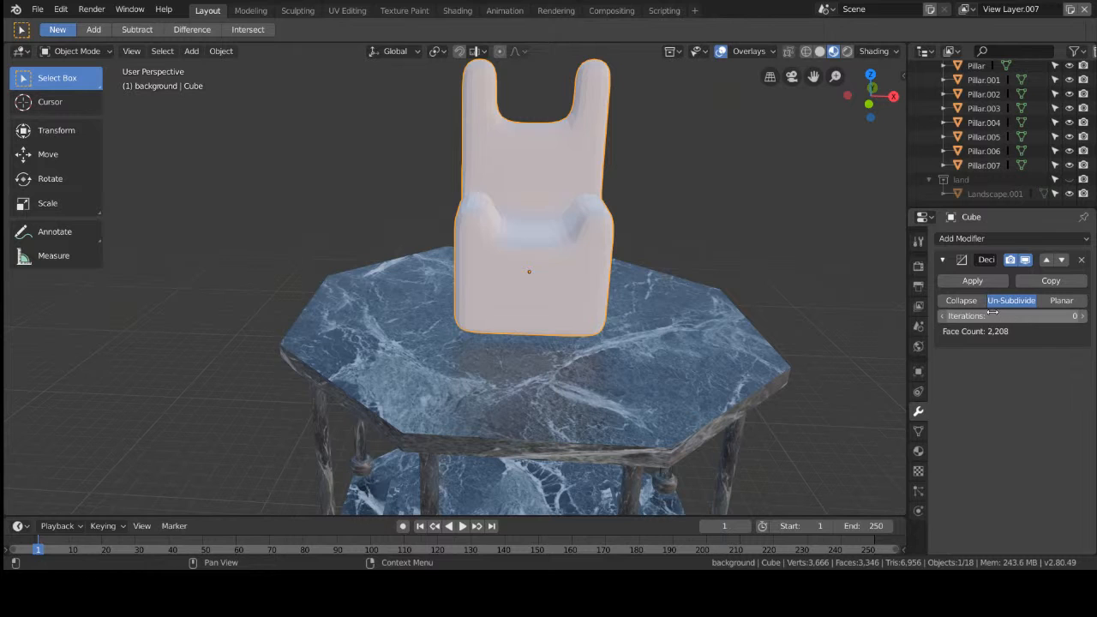
left_click(961, 300)
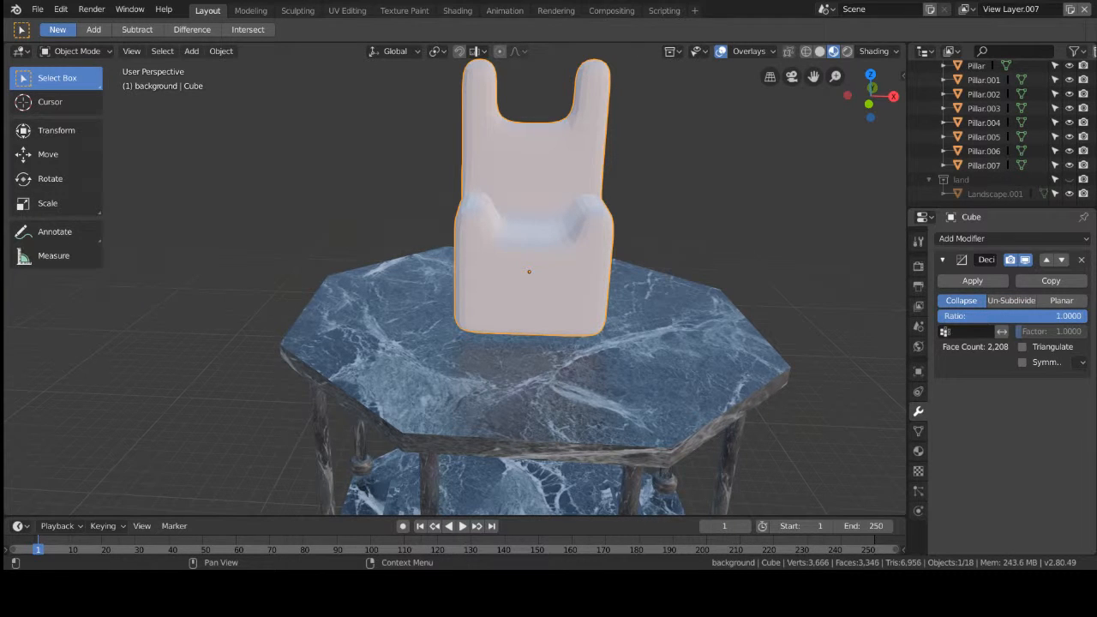
Step: Try the chair's Decimate modifier with a collapse ratio of 0.3782, and in Planar mode with a 61° angle limit
left_click_drag(975, 318, 881, 318)
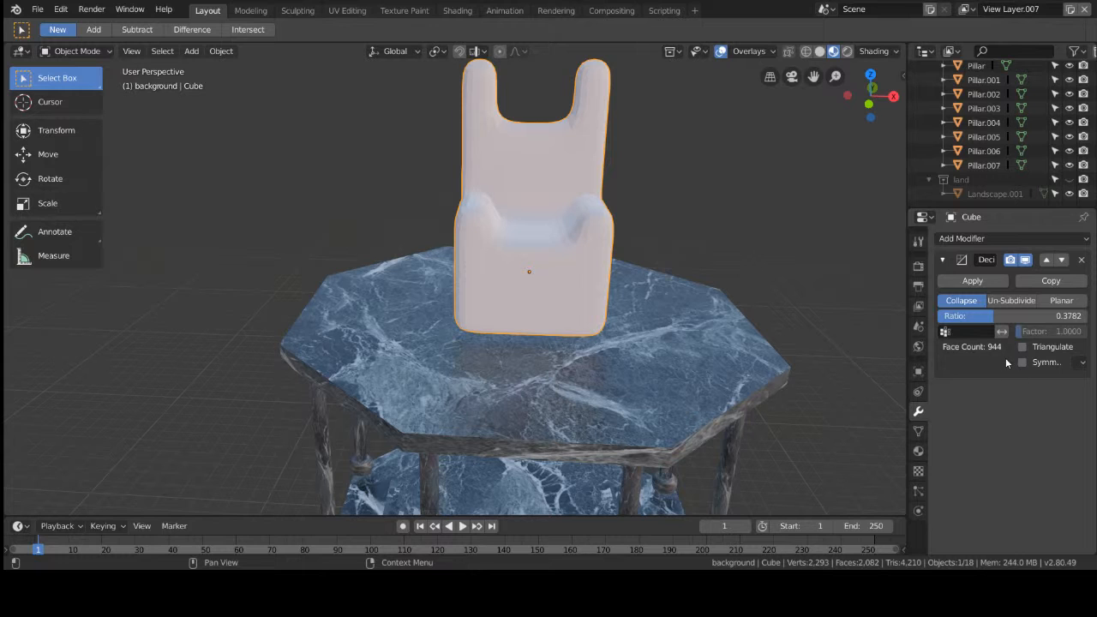
left_click(1020, 305)
left_click(1056, 304)
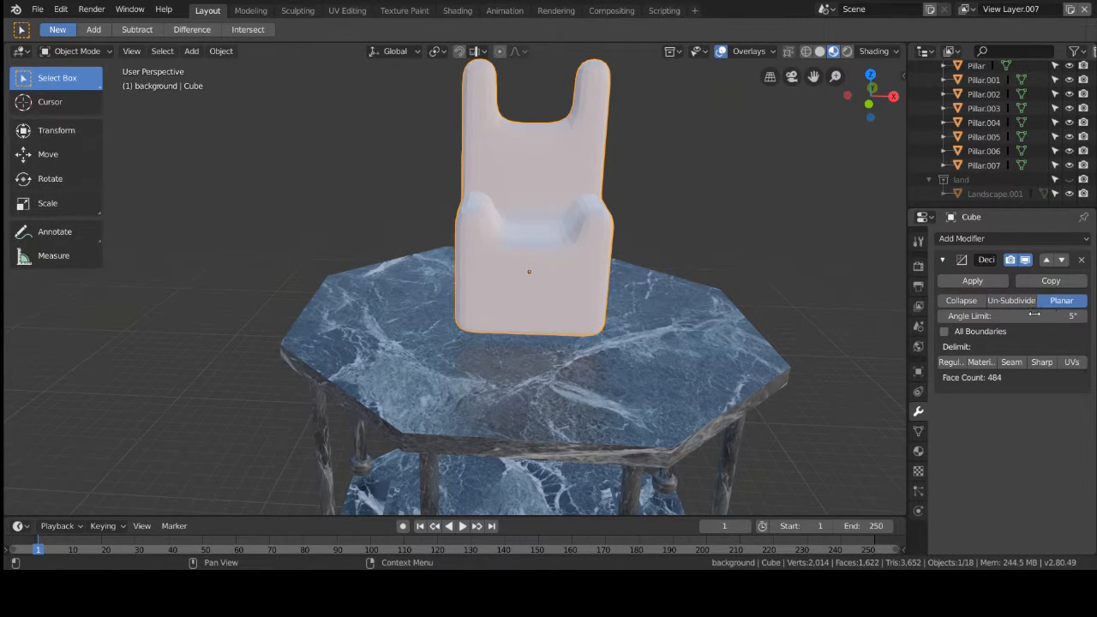
left_click_drag(1035, 315, 1070, 316)
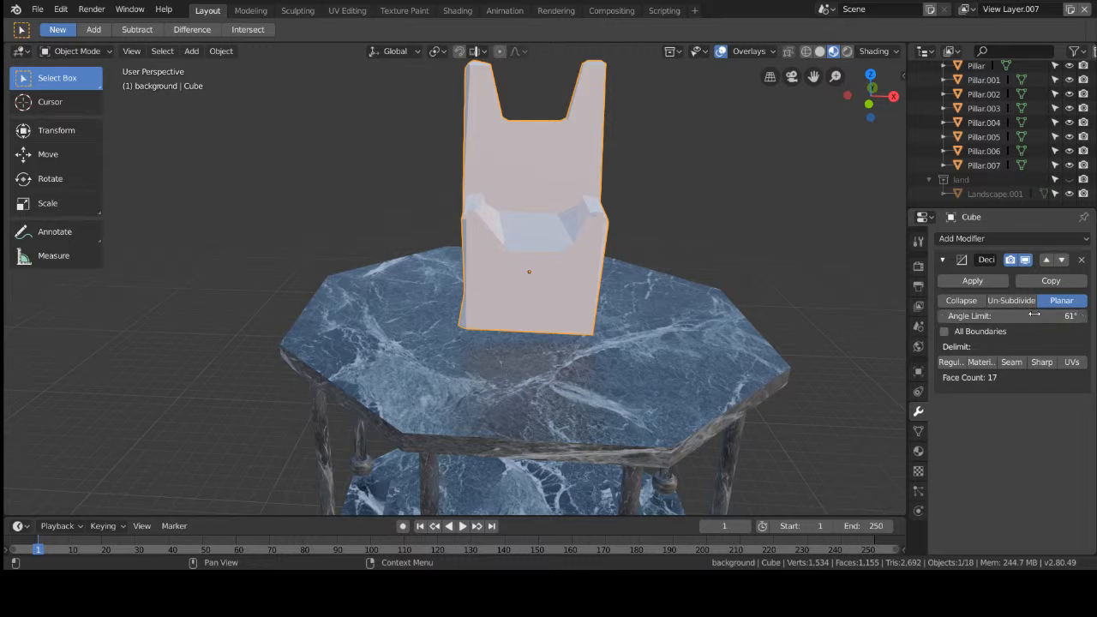
Step: Shade the chair smooth and set the Planar Decimate angle limit to 49°
right_click(518, 169)
left_click(524, 164)
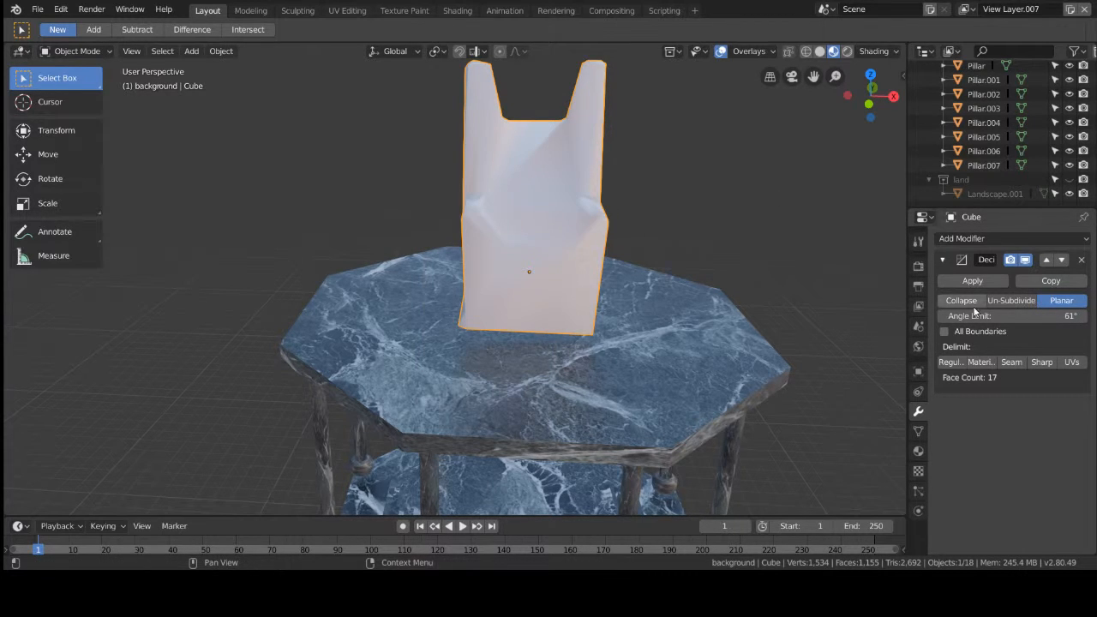
left_click_drag(974, 315, 946, 316)
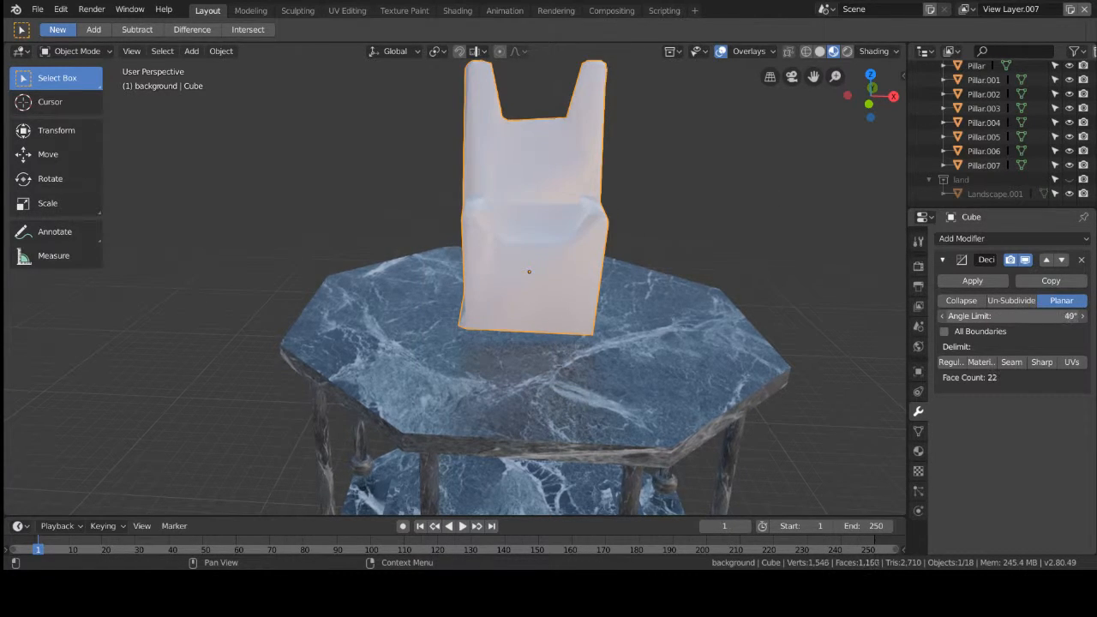
Step: Switch Decimate back to Collapse with a ratio of 0.2238, and check the chair's mesh in Edit Mode
left_click(1011, 300)
left_click(961, 300)
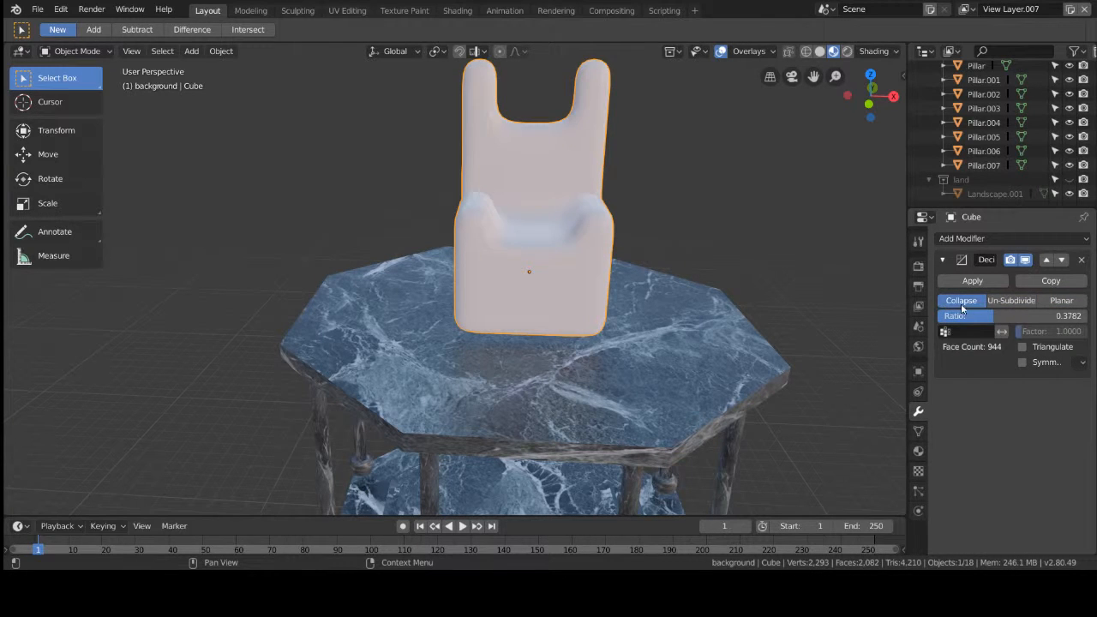
mouse_move(976, 315)
left_mouse_down()
mouse_move(1072, 315)
mouse_move(944, 316)
mouse_move(989, 316)
mouse_move(972, 316)
left_mouse_up()
left_click(72, 53)
left_click(75, 83)
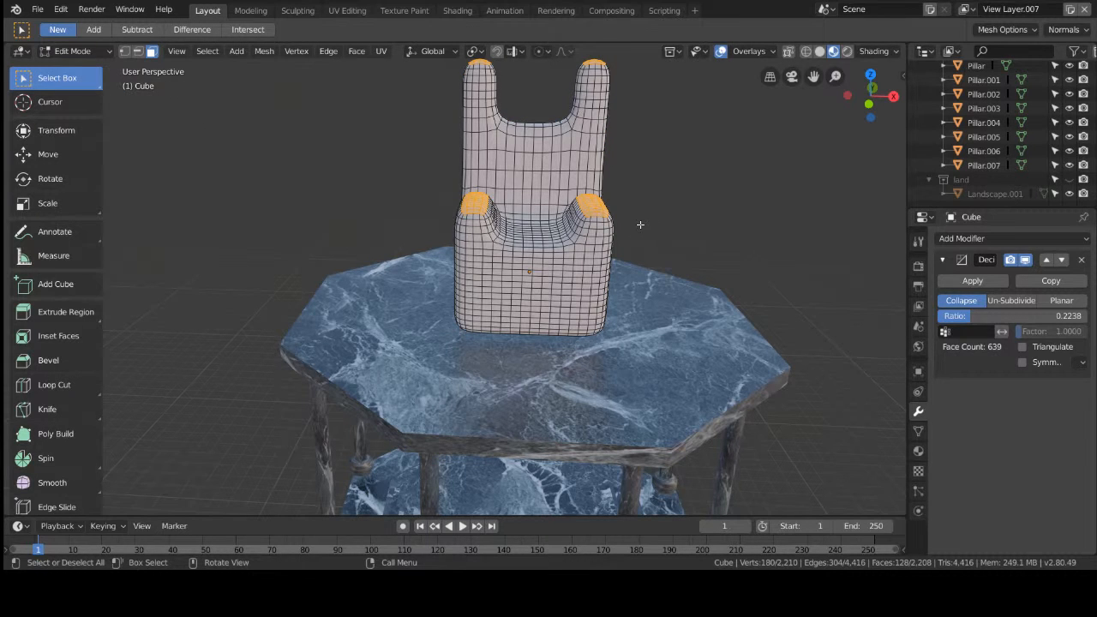
key("Tab")
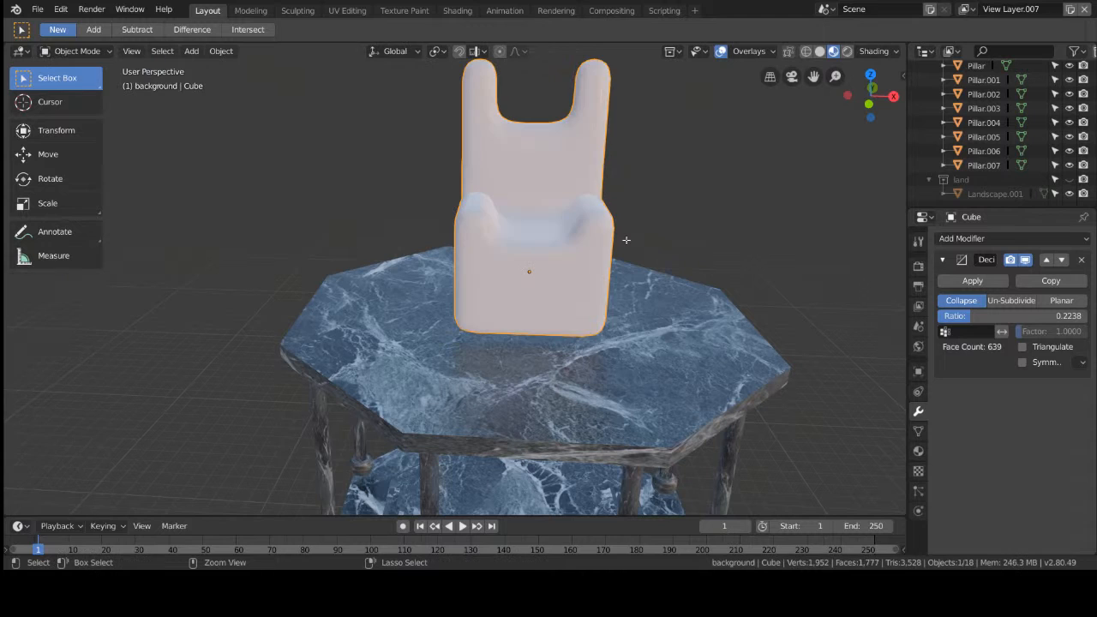
Step: Undo the Decimate trials and both the Decimate and Subdivision Surface modifiers, back to the blocky chair in Edit Mode
key("ctrl+z")
key("ctrl+z")
key("ctrl+z")
key("ctrl+z")
key("ctrl+z")
key("ctrl+z")
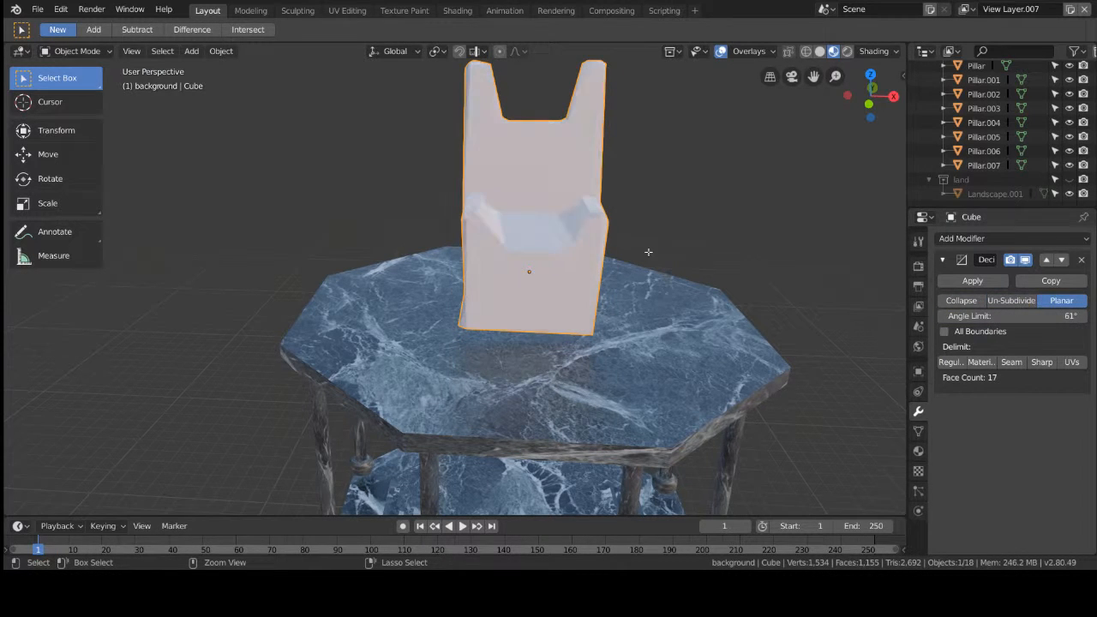
key("ctrl+z")
key("ctrl+z")
key("ctrl+z")
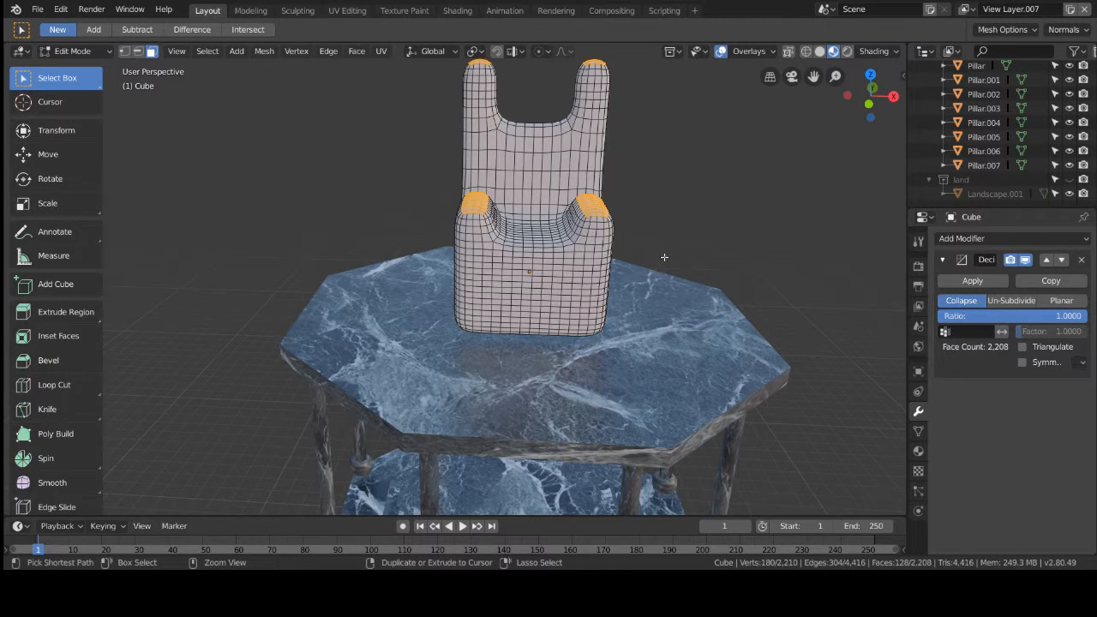
key("Tab")
key("ctrl+z")
key("ctrl+z")
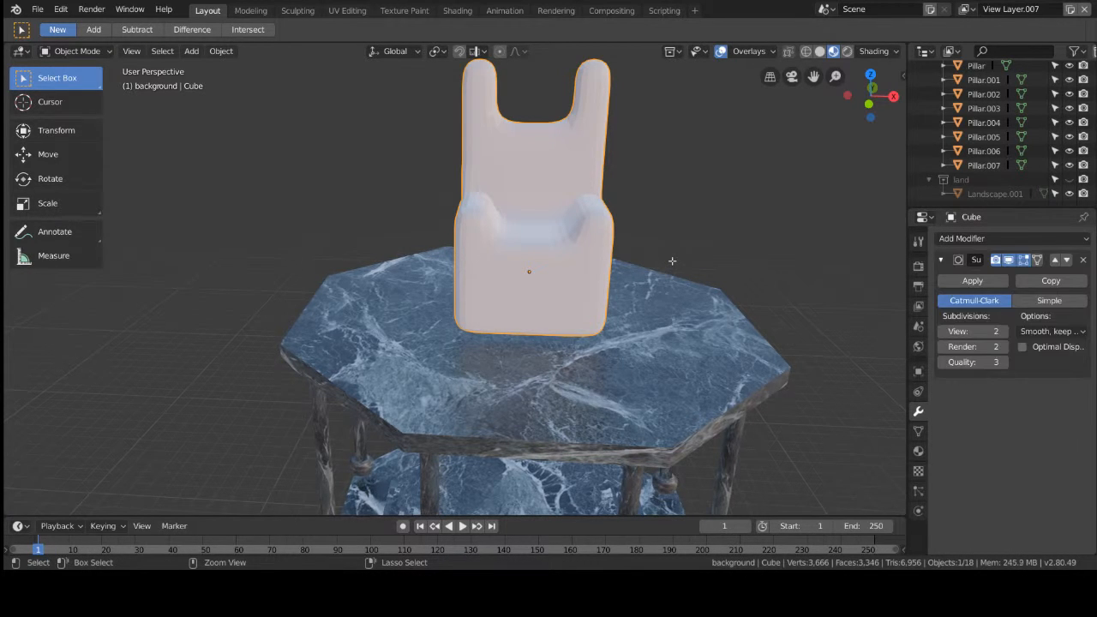
key("ctrl+z")
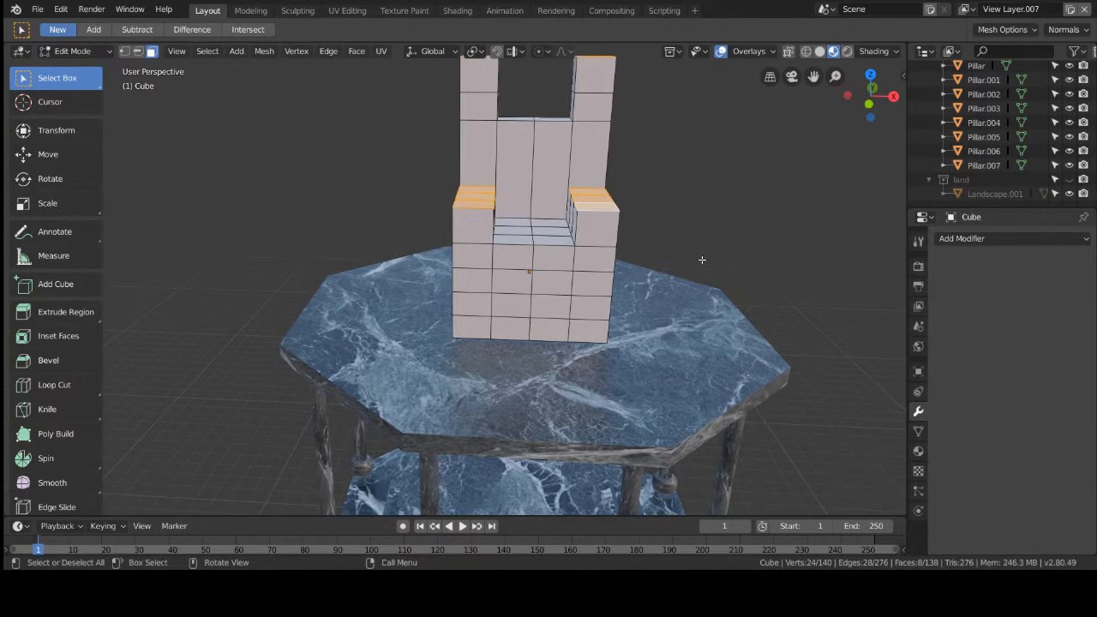
Step: Clear the face selection, try smooth shading on the chair in Object Mode, and restore flat shading
middle_click_drag(710, 205, 600, 197)
right_click(553, 178)
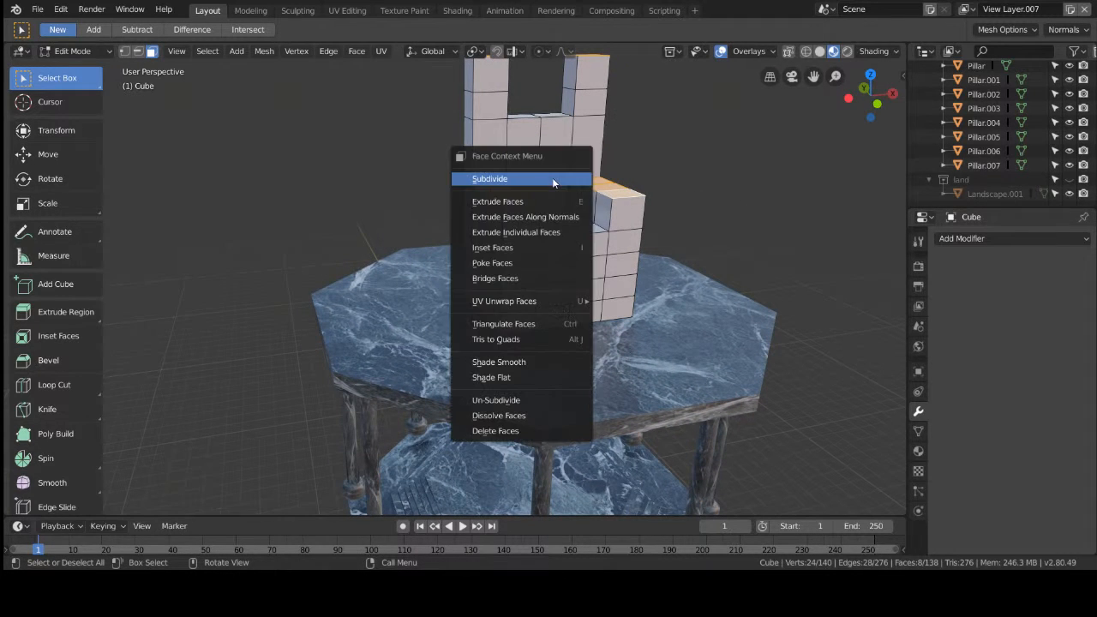
left_click(761, 164)
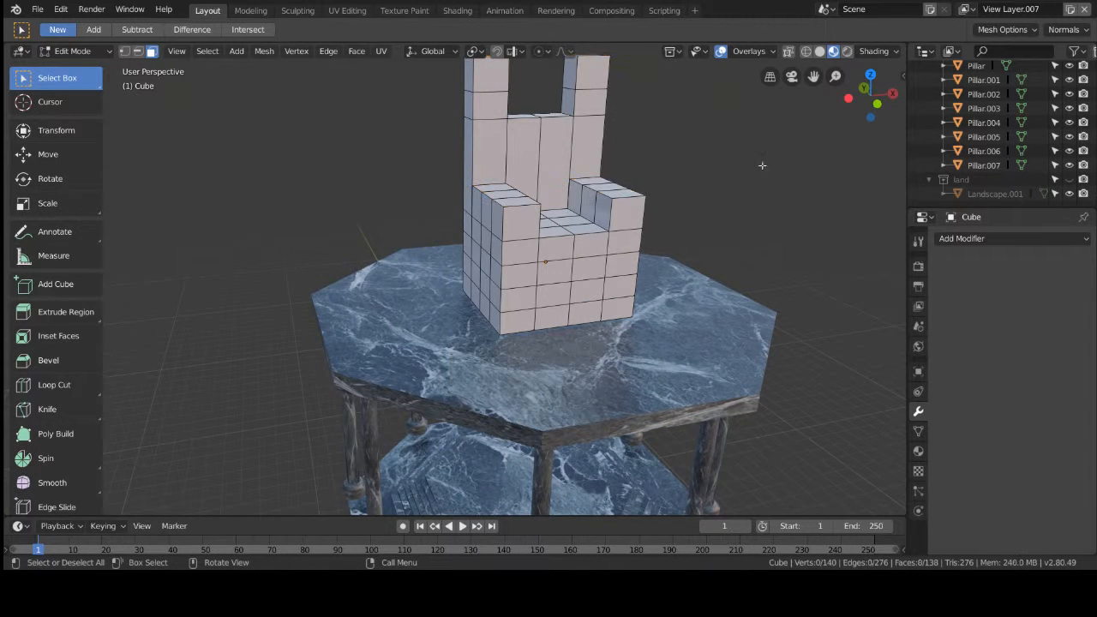
left_click(98, 54)
left_click(80, 69)
right_click(506, 229)
left_click(509, 225)
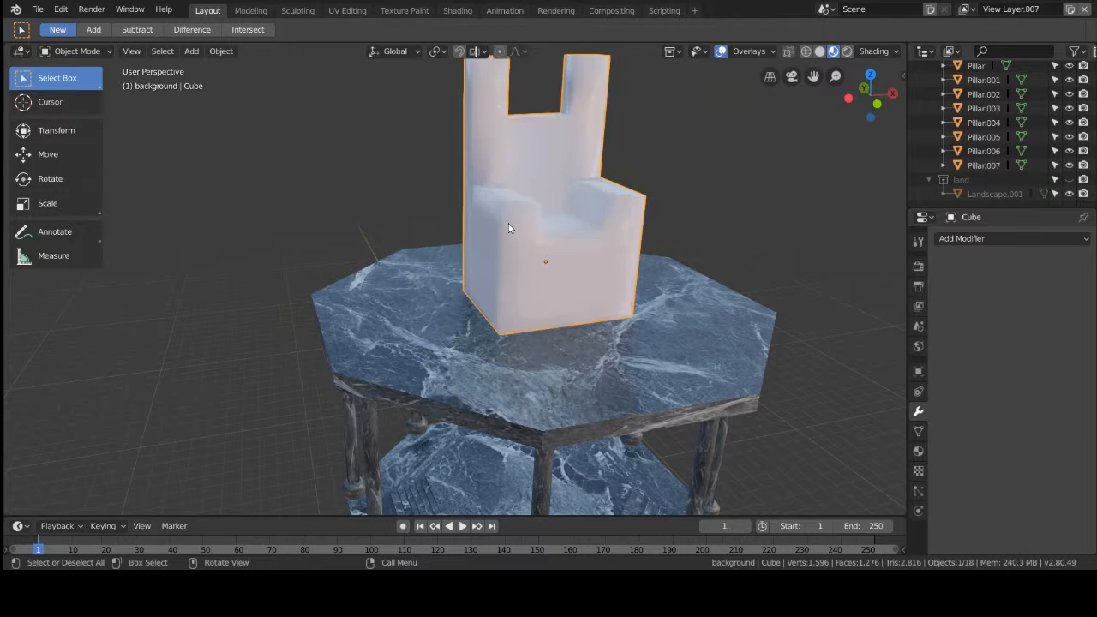
right_click(447, 177)
left_click(474, 196)
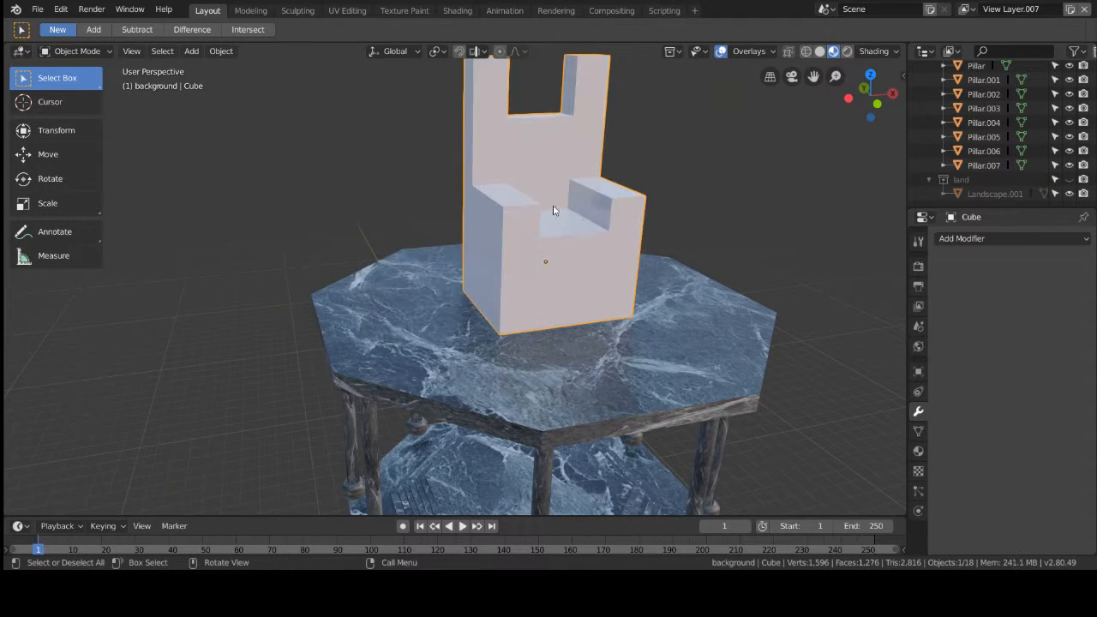
Step: Select the six seat faces of the chair in Edit Mode and try deleting them
left_click(77, 51)
left_click(84, 83)
middle_click_drag(617, 221, 673, 232)
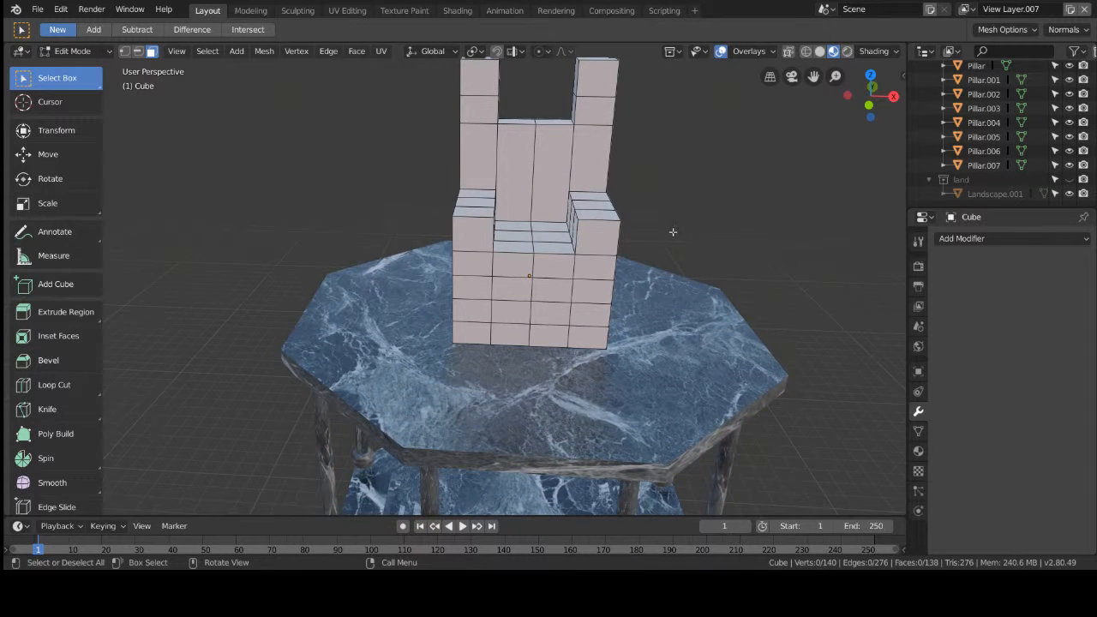
left_click(515, 225)
left_click(553, 226)
left_click(514, 224, "shift")
left_click(522, 238, "shift")
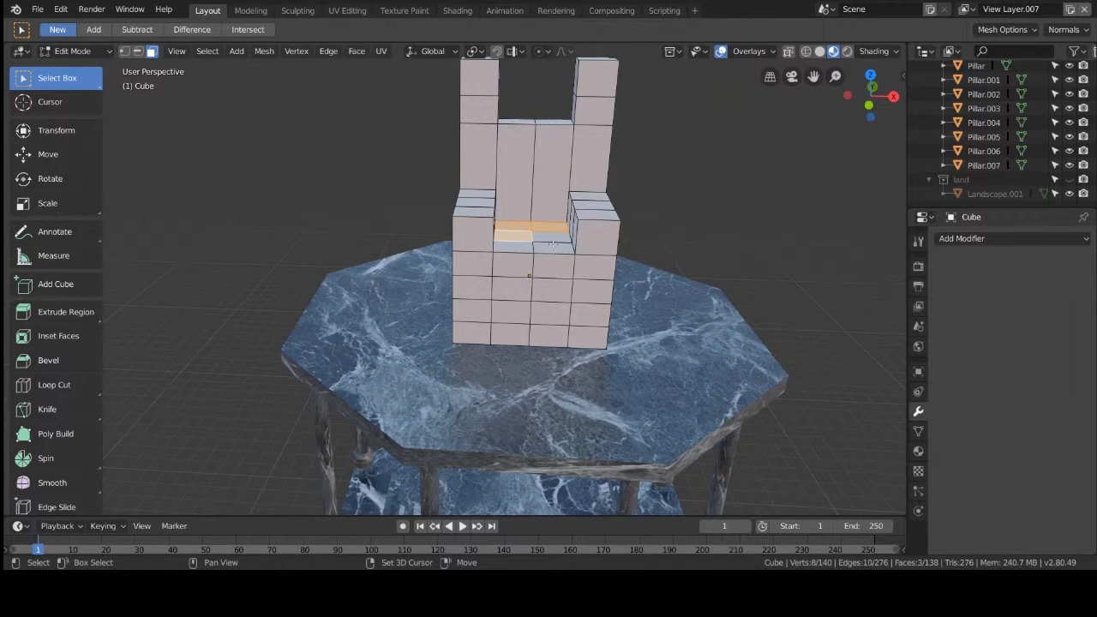
left_click(559, 240, "shift")
left_click(552, 257, "shift")
left_click(517, 262, "shift")
left_click(544, 249, "shift")
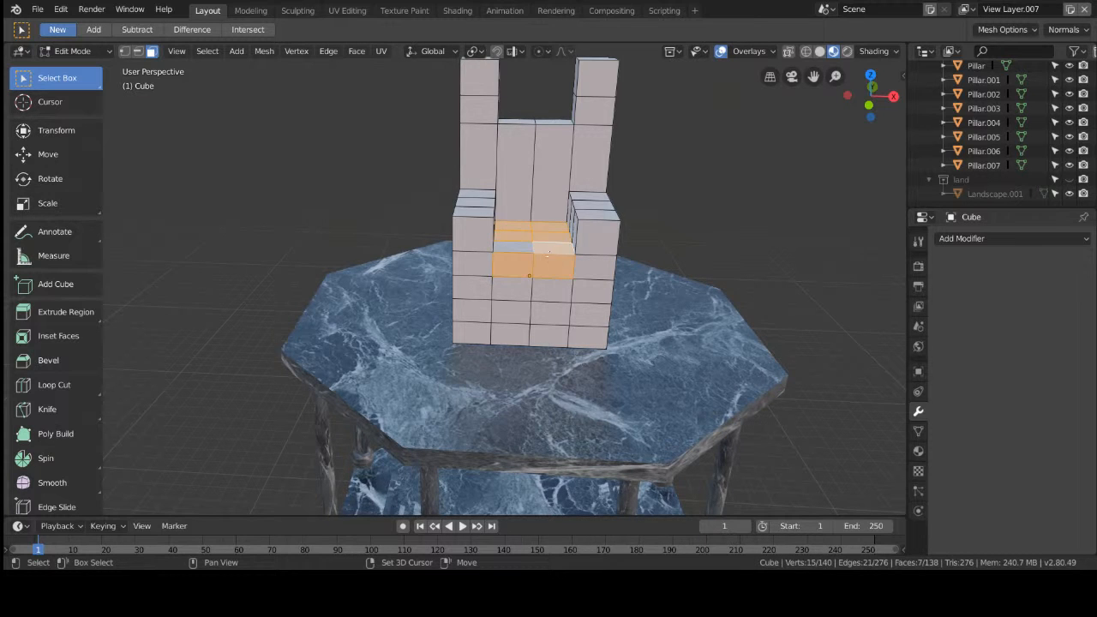
left_click(545, 263, "shift")
left_click(511, 269, "shift")
left_click(517, 246, "shift")
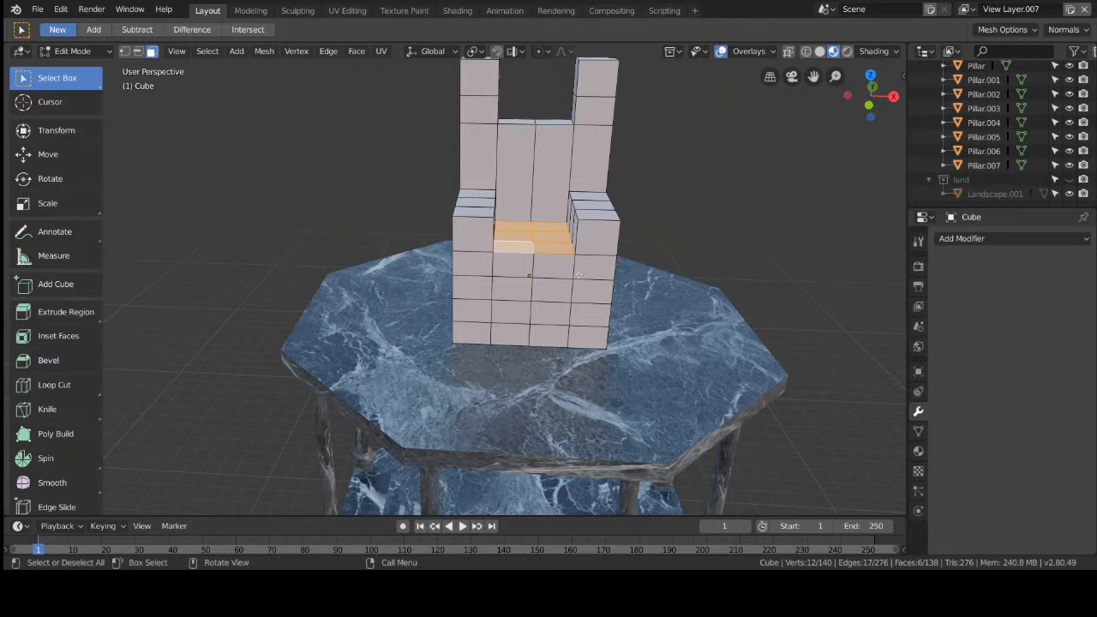
middle_click_drag(578, 273, 526, 233)
key("x")
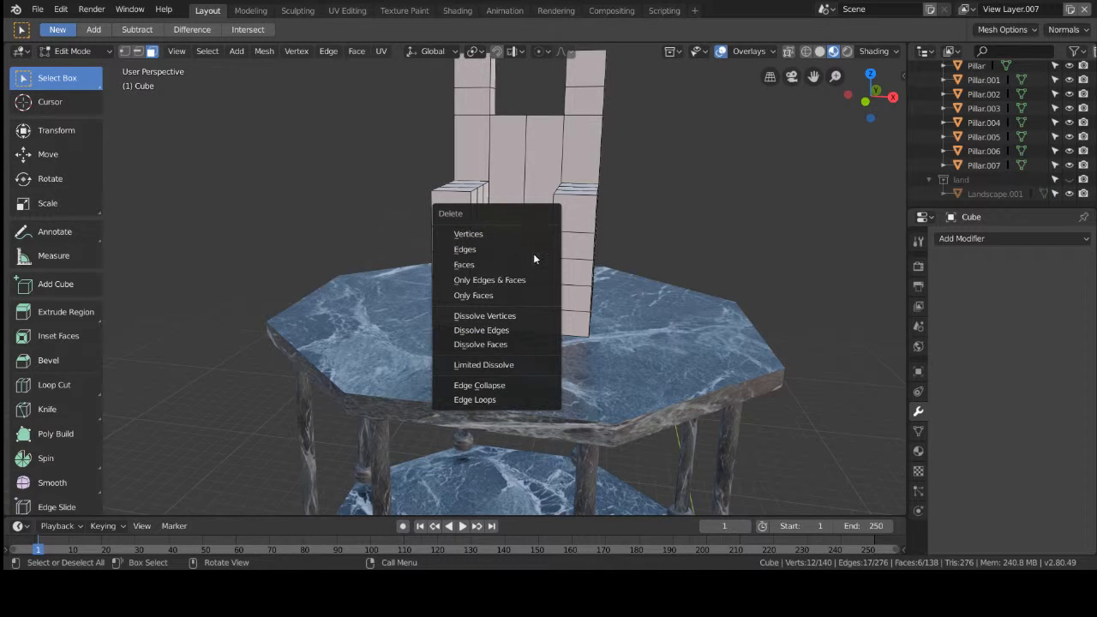
left_click(533, 263)
middle_click_drag(543, 273, 575, 289)
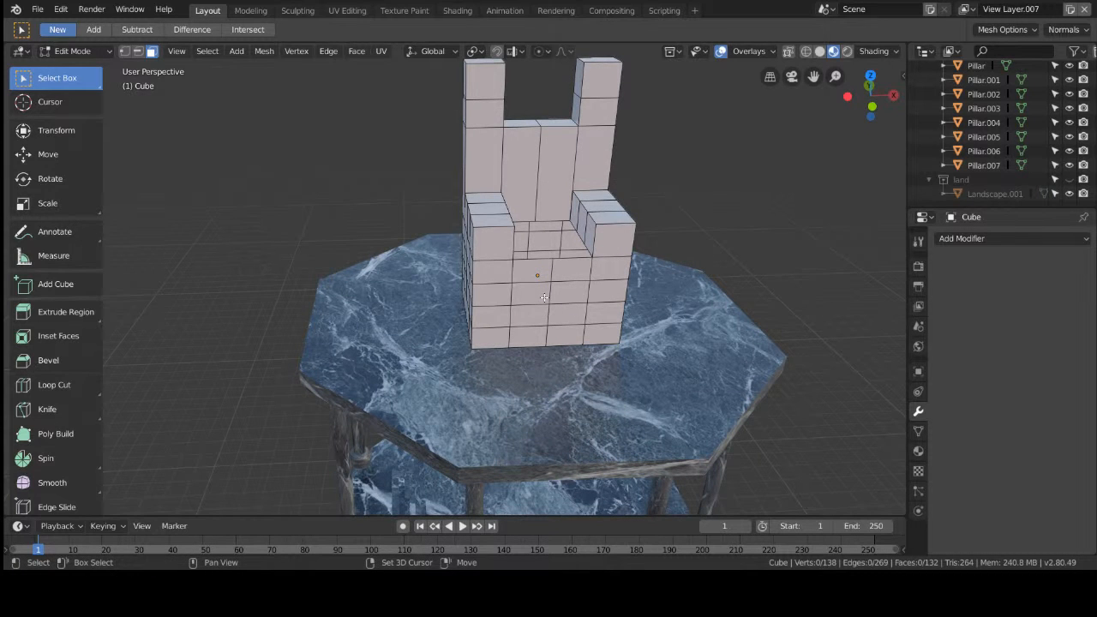
Step: Undo the deletion of the seat faces and clear the face selection
key("ctrl+z")
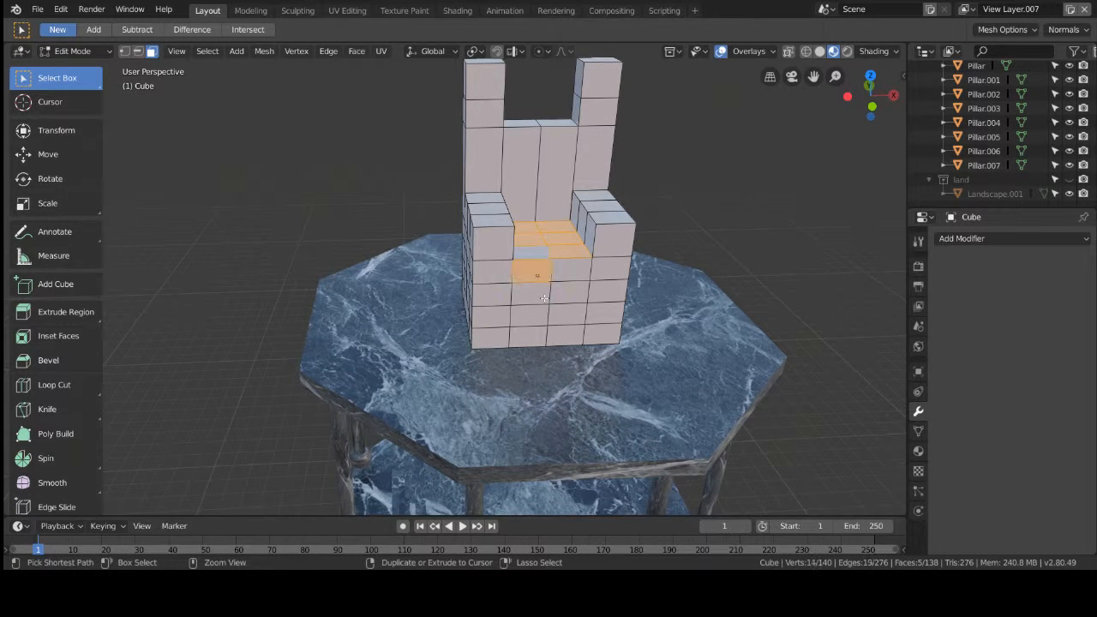
key("ctrl+z")
key("ctrl+z")
key("ctrl+z")
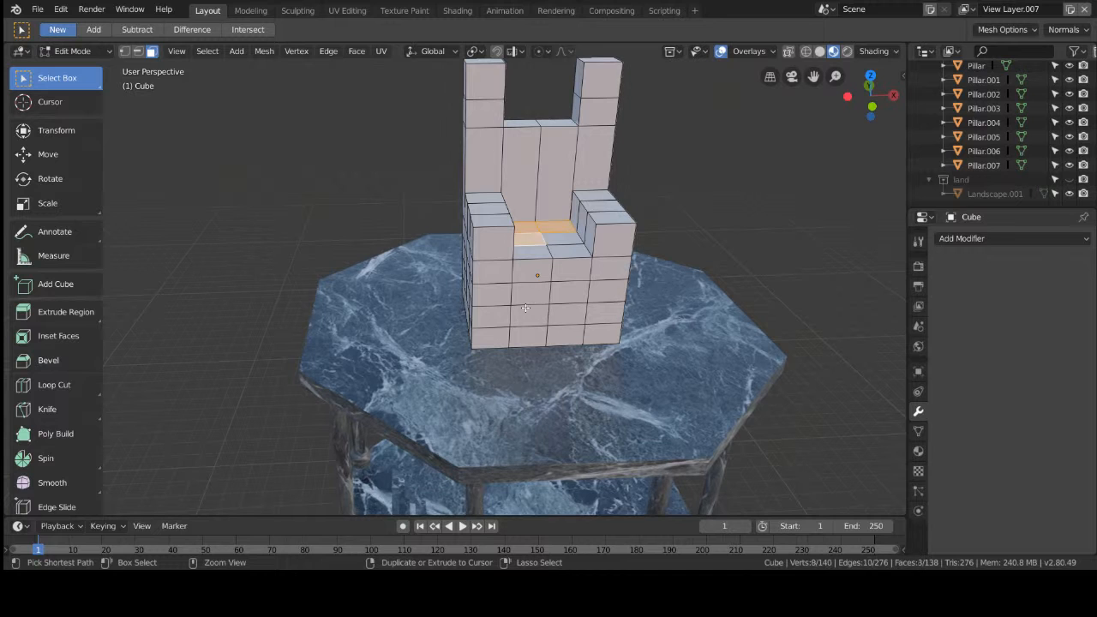
key("ctrl+z")
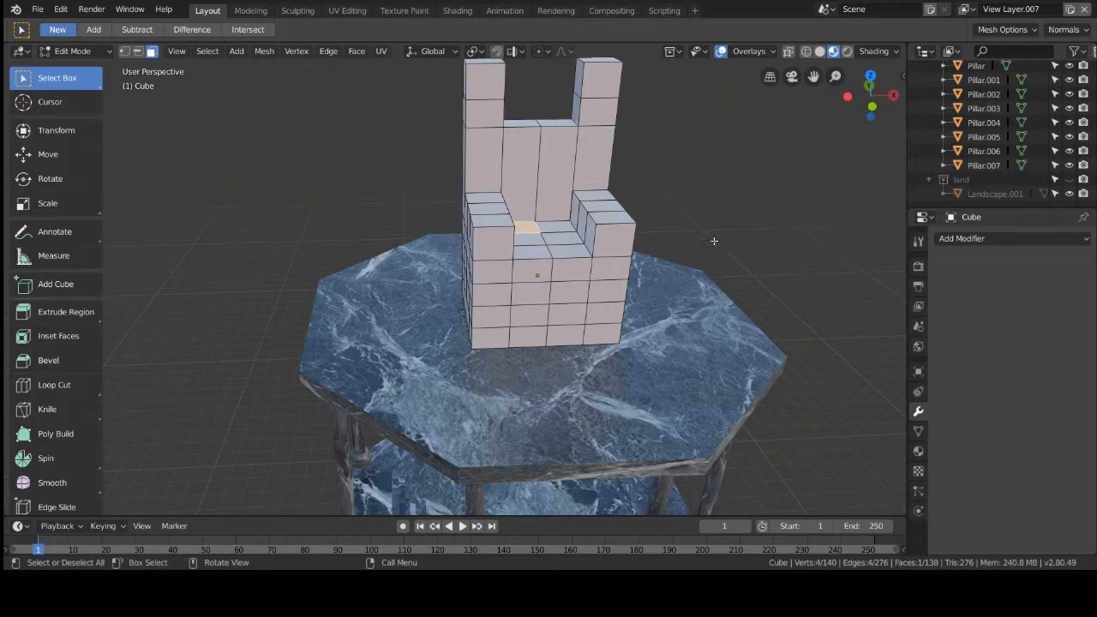
left_click(714, 241)
middle_click_drag(714, 241, 673, 237)
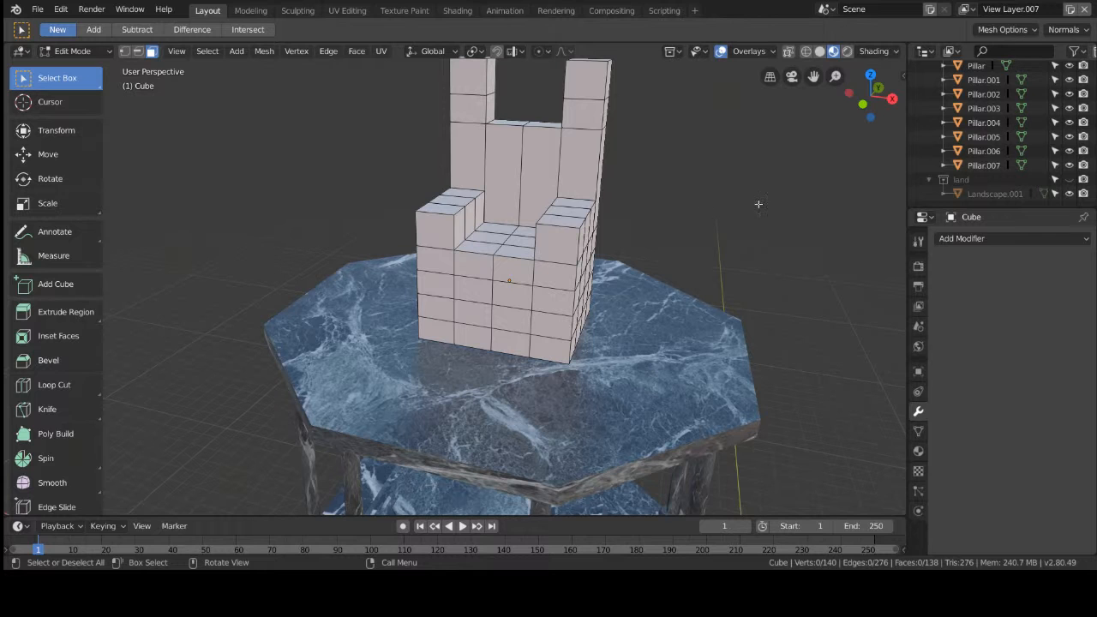
Step: Try subdividing the chair's mesh with 1 cut without any faces selected
right_click(587, 199)
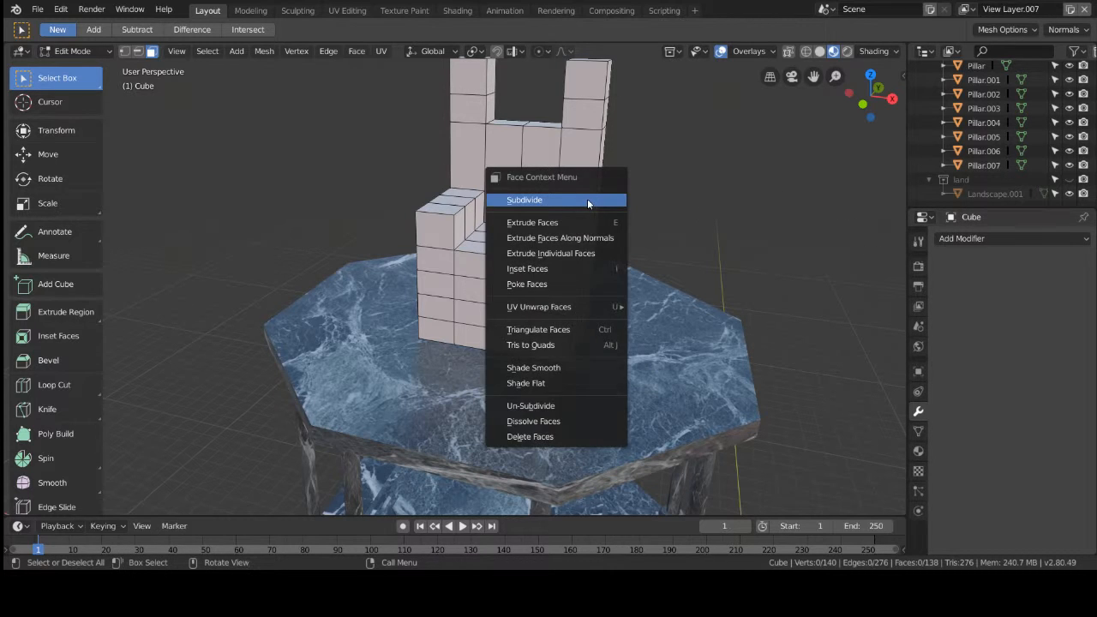
left_click(588, 199)
right_click(566, 200)
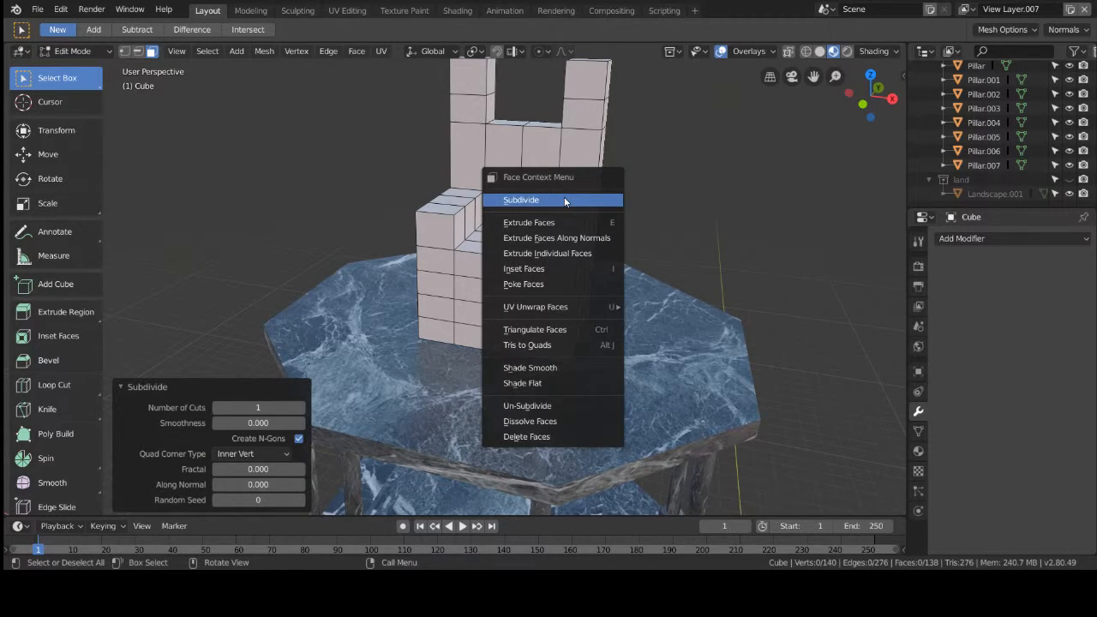
left_click(566, 201)
Step: Return to Object Mode and shade the chair smooth
left_click(76, 52)
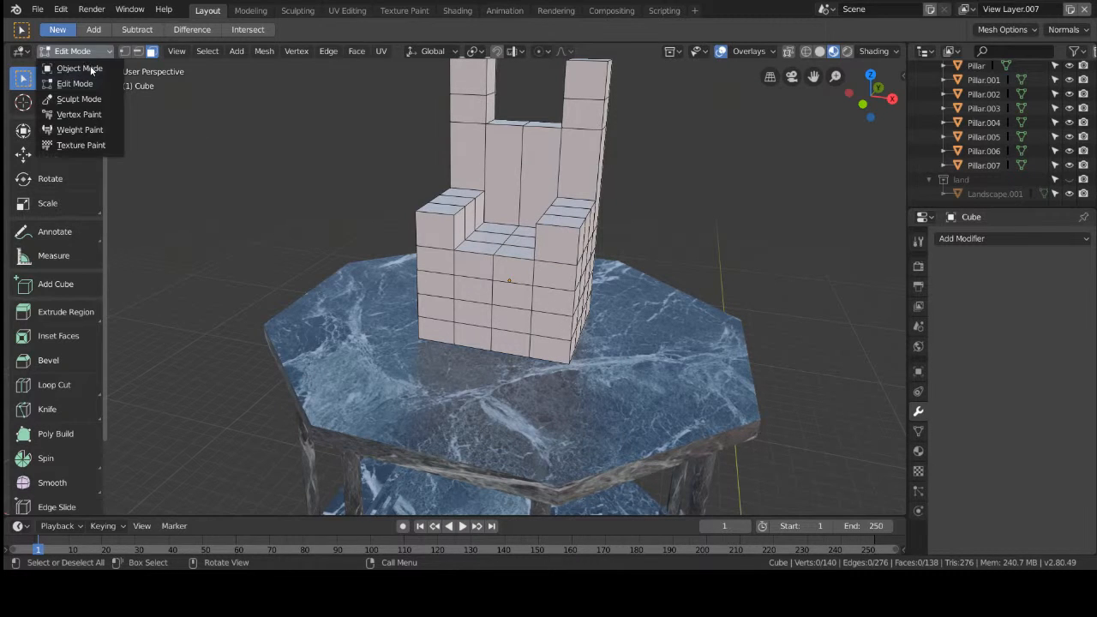
left_click(89, 66)
right_click(504, 172)
left_click(504, 160)
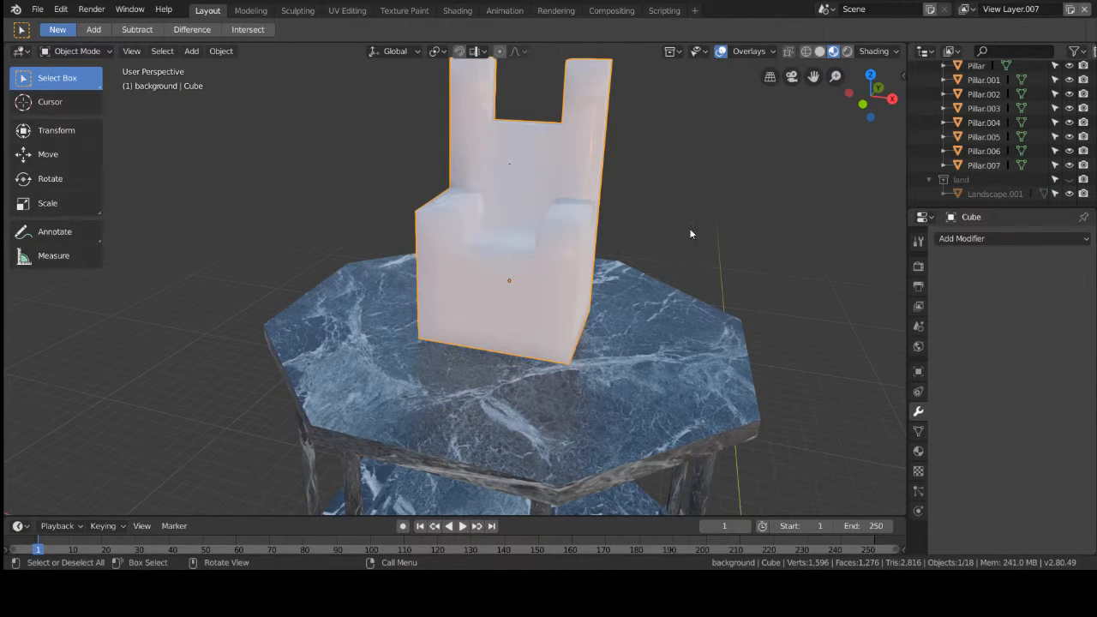
Step: Add a Subdivision Surface modifier to the chair, compare Simple with Catmull-Clark, and apply it as Catmull-Clark at viewport level 1
left_click(1007, 237)
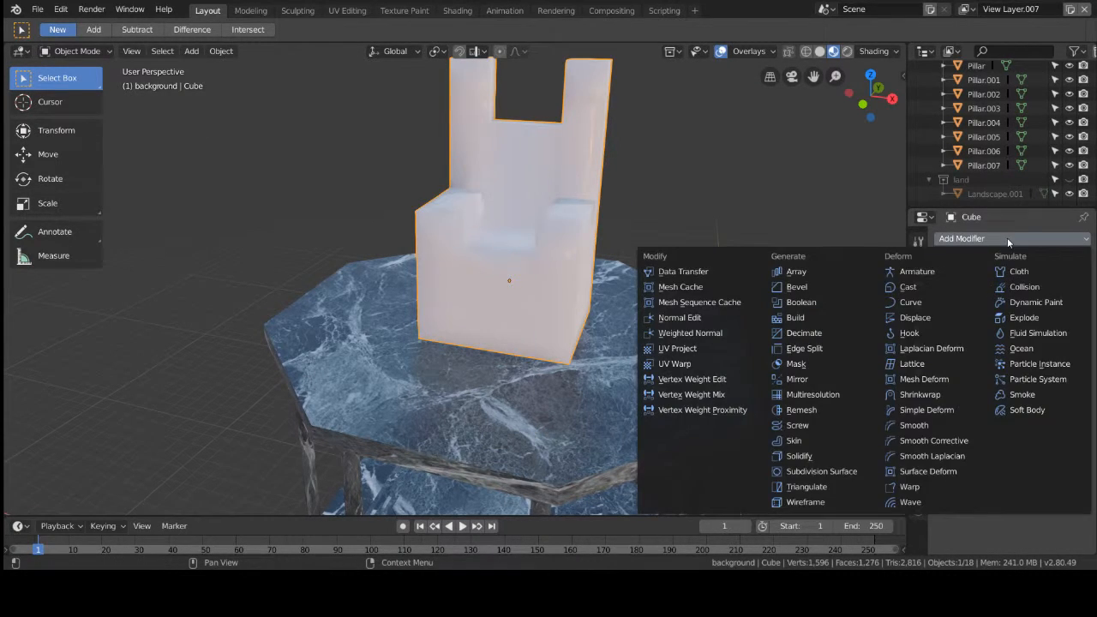
left_click(836, 468)
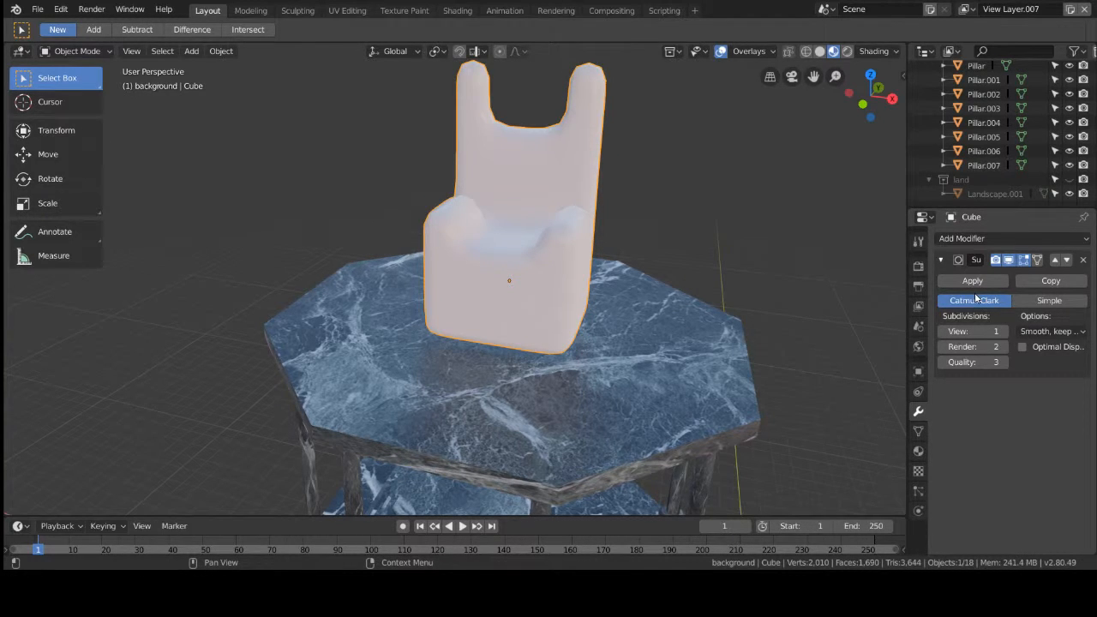
left_click(1029, 304)
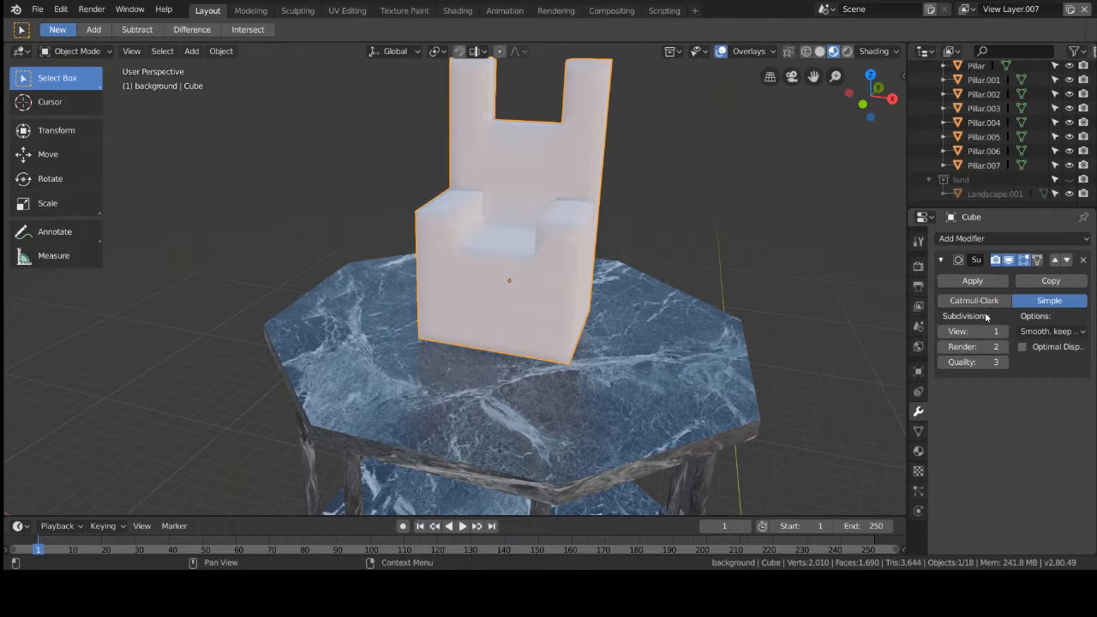
left_click(993, 303)
left_click(987, 282)
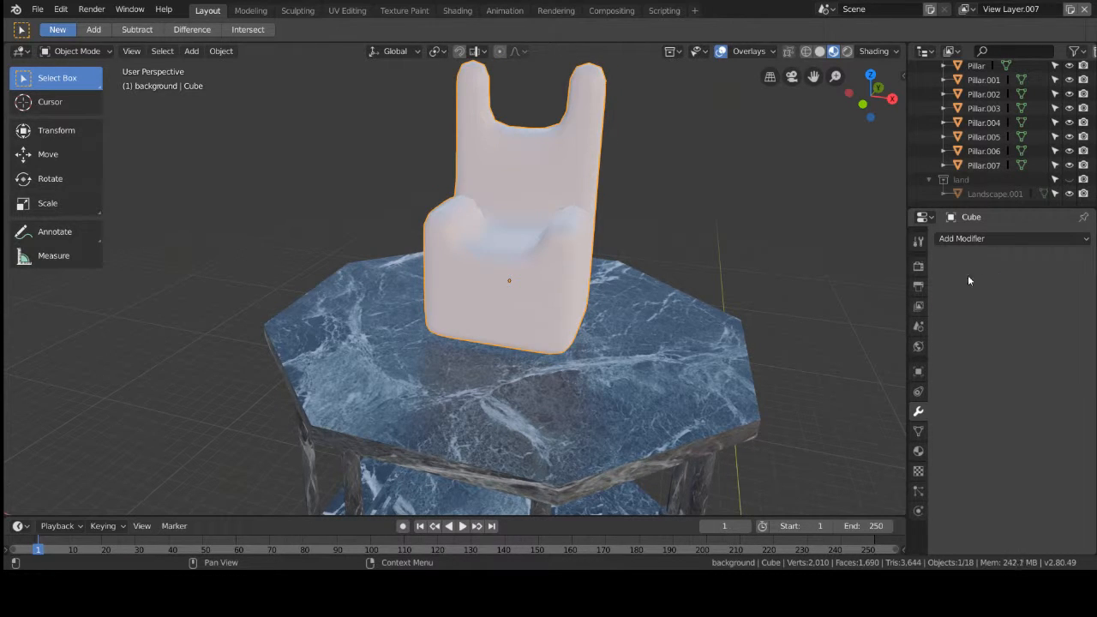
Step: Add a Decimate modifier to the chair and try lowering its Collapse ratio
left_click(982, 241)
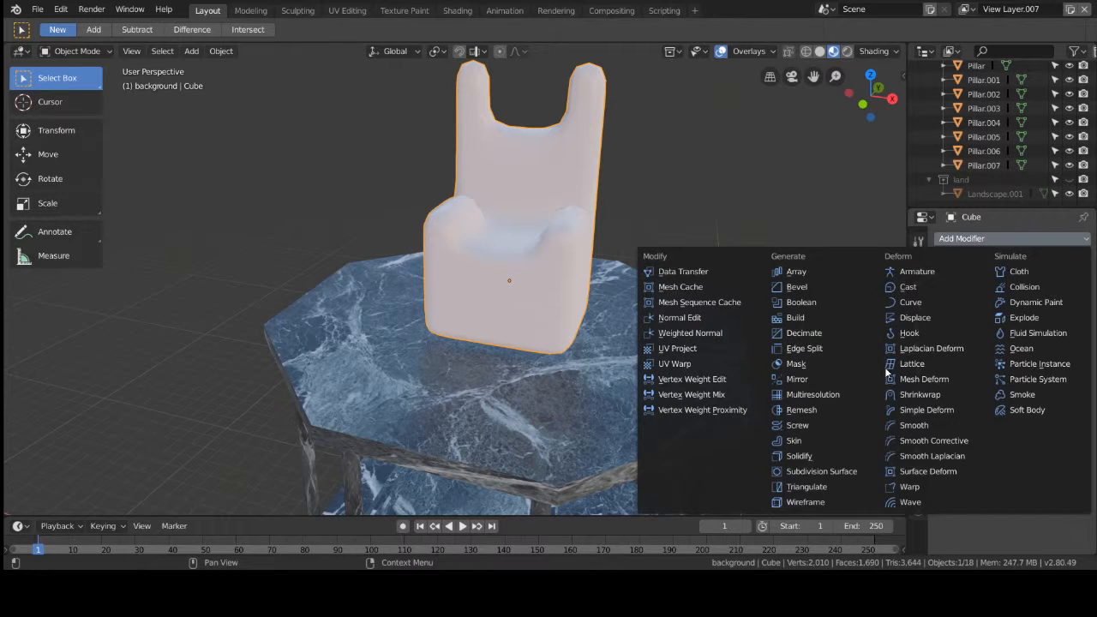
left_click(862, 336)
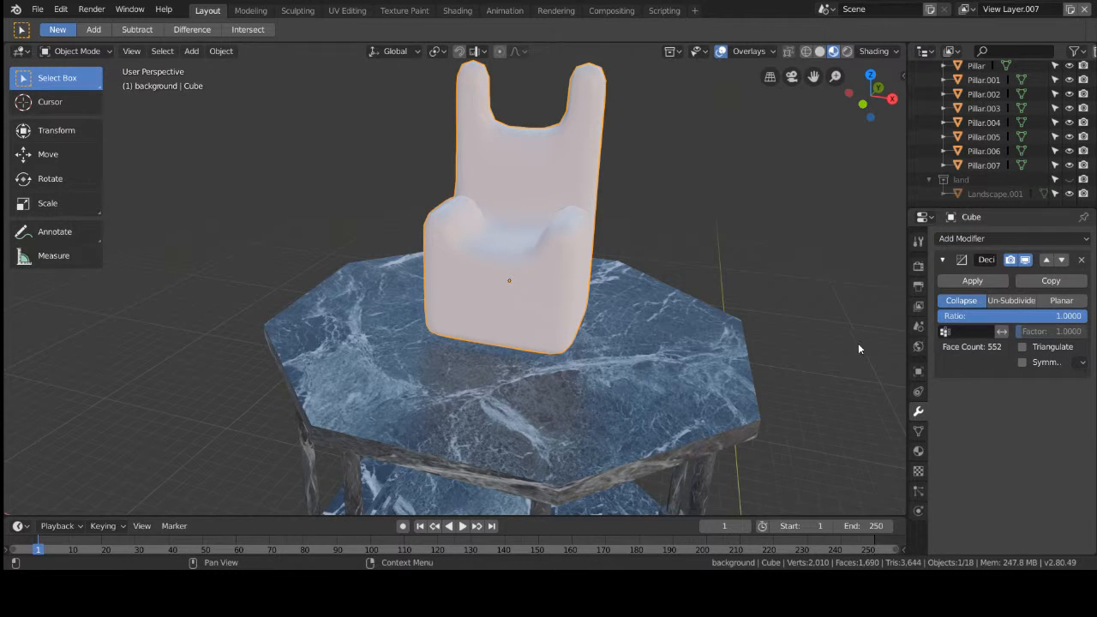
left_click(962, 300)
double_click(986, 316)
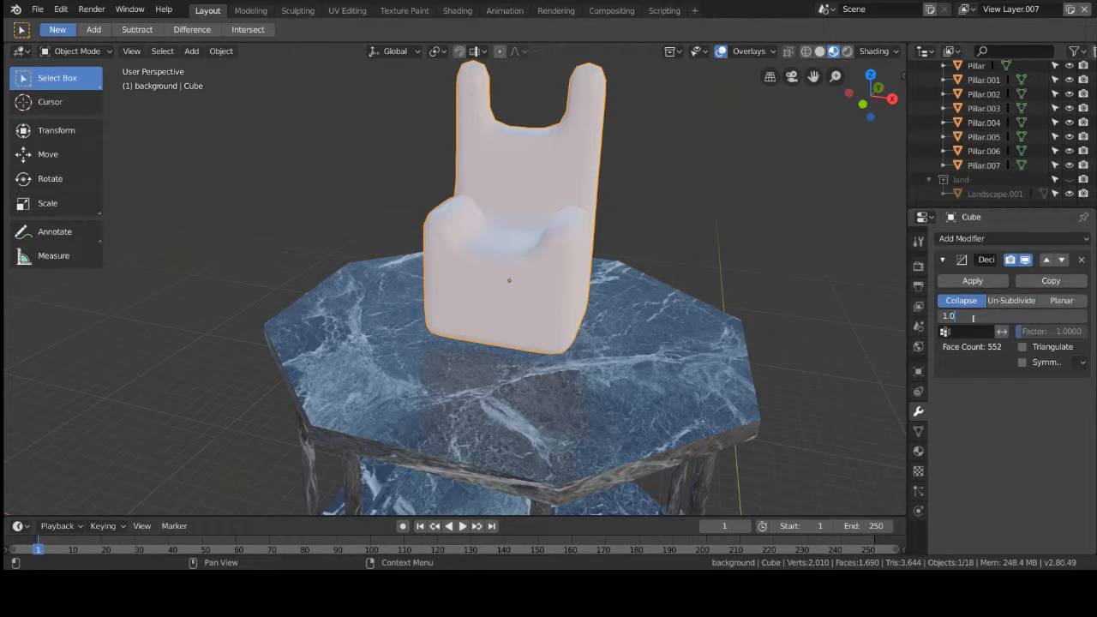
key("Return")
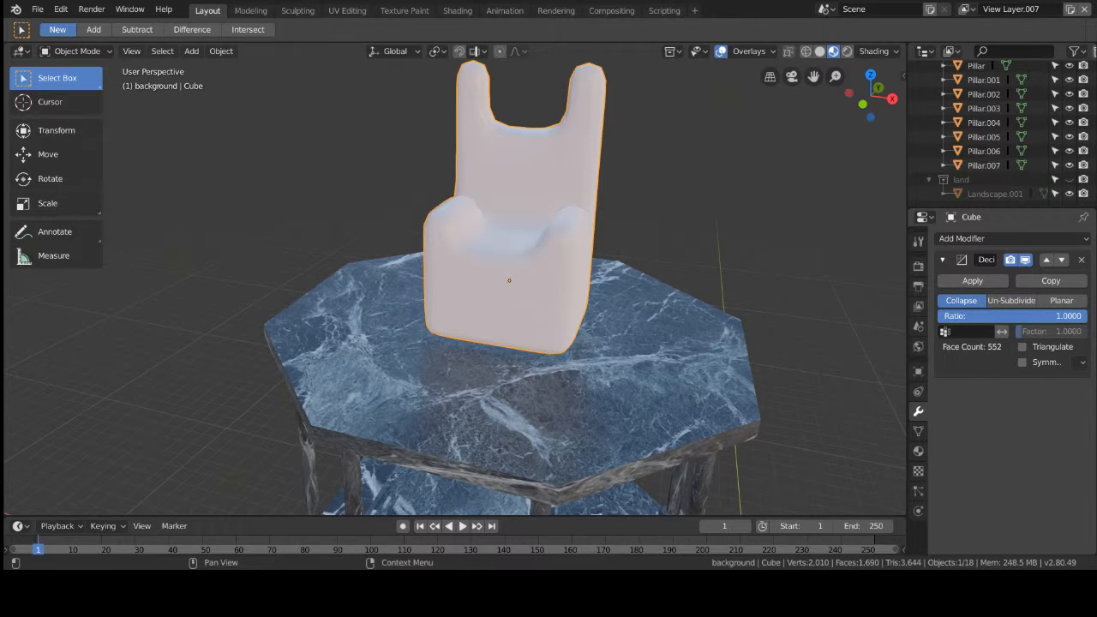
left_click_drag(1084, 315, 1058, 315)
Step: Try the Decimate modifier's Un-Subdivide mode with different iterations, and its Planar mode with a 27° angle limit
left_click(1012, 300)
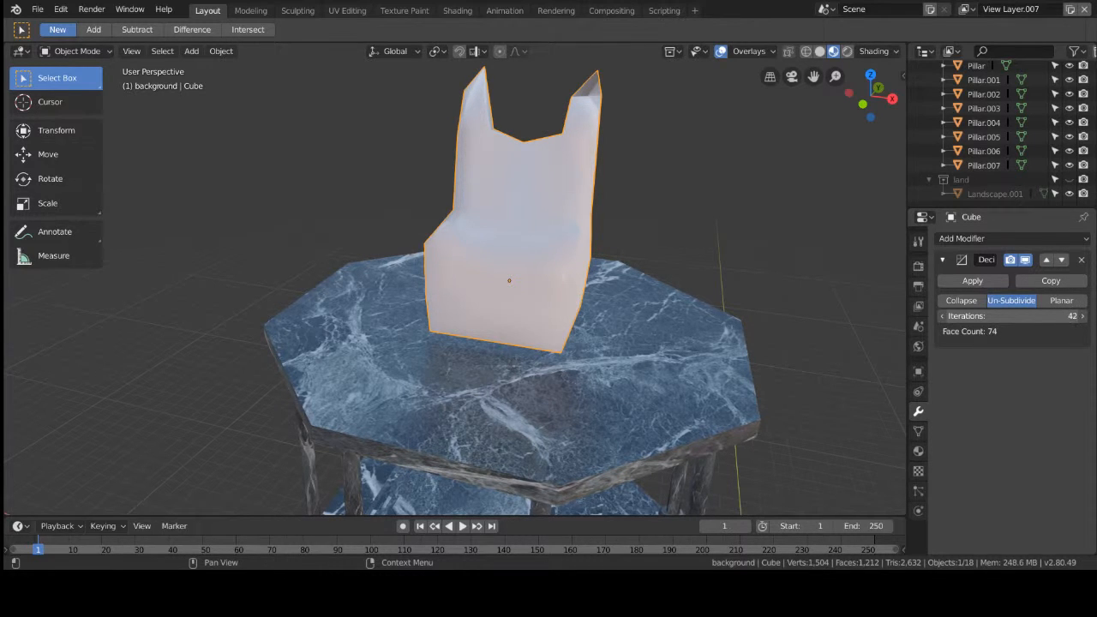
left_click_drag(1012, 315, 1029, 315)
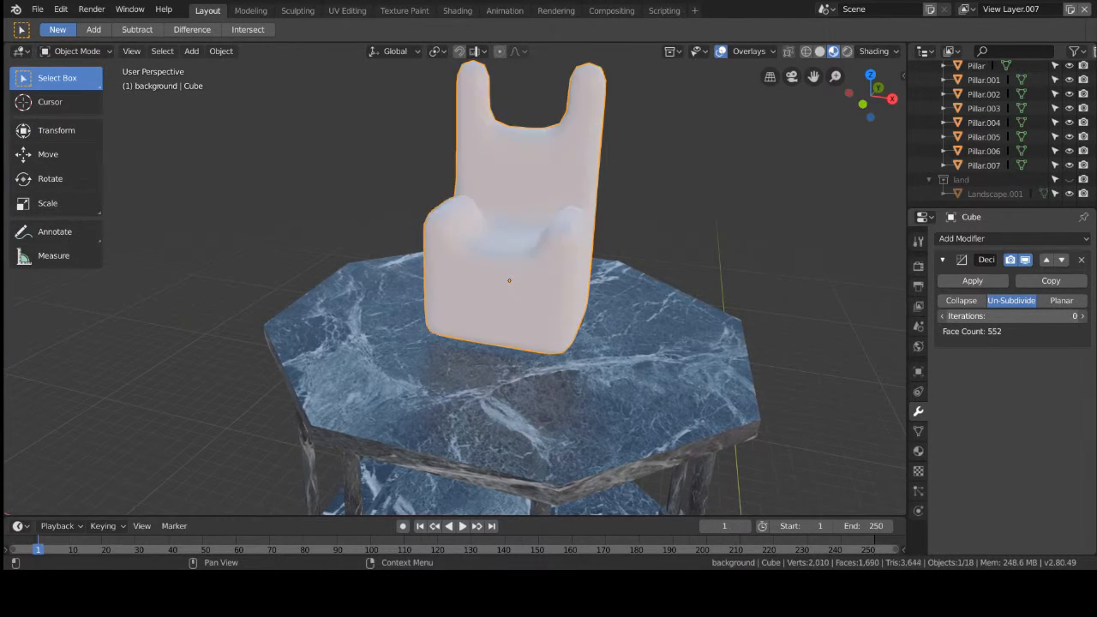
left_click(1061, 300)
left_click_drag(1012, 315, 1053, 315)
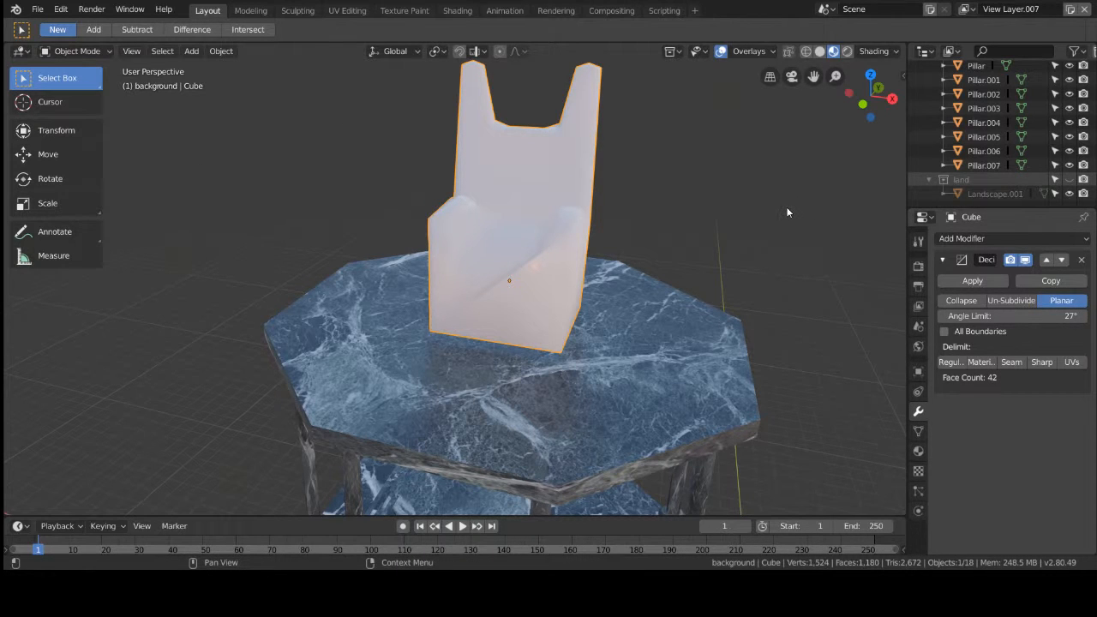
Step: Undo the Decimate modifier trials and the applied Subdivision Surface modifier on the chair
key("ctrl+z")
key("ctrl+z")
key("ctrl+z")
key("ctrl+z")
key("ctrl+z")
key("ctrl+z")
key("ctrl+z")
key("ctrl+z")
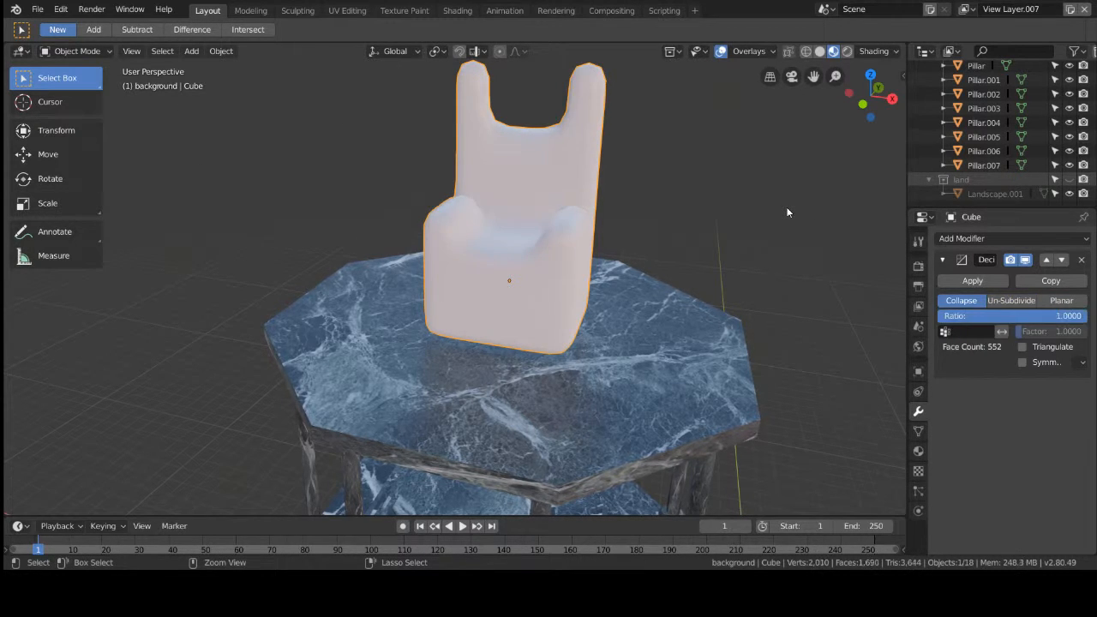
key("ctrl+z")
key("ctrl+z")
key("ctrl+z")
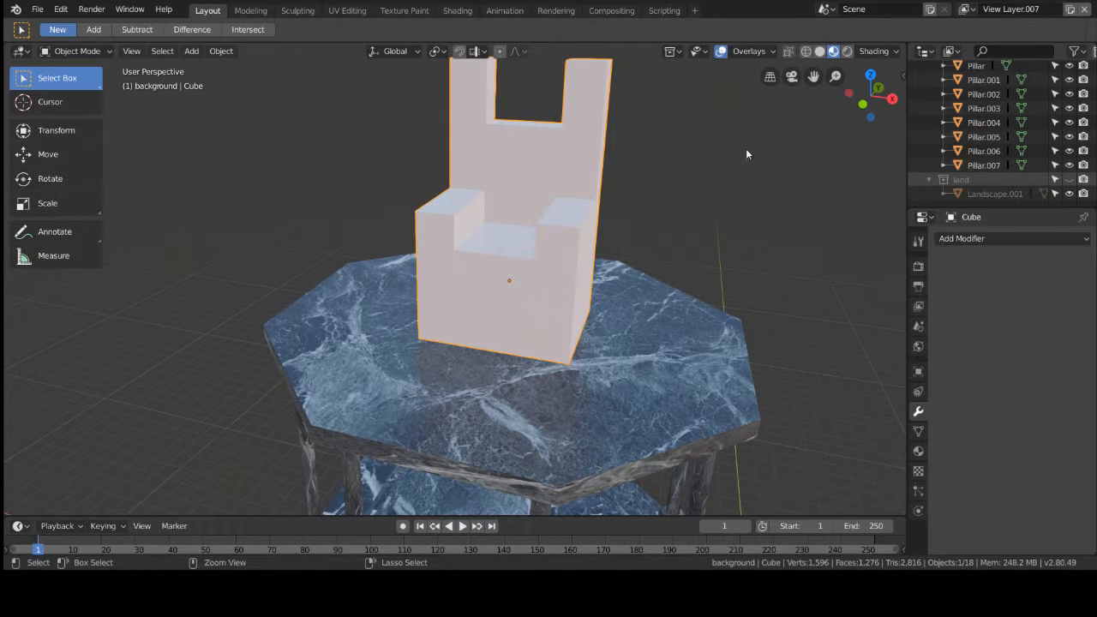
Step: In Edit Mode, lower the four seat vertices beside the left armrest, seen from the front, by about 1.66 m along Z
left_click(100, 53)
left_click(99, 64)
middle_click_drag(338, 187, 512, 239)
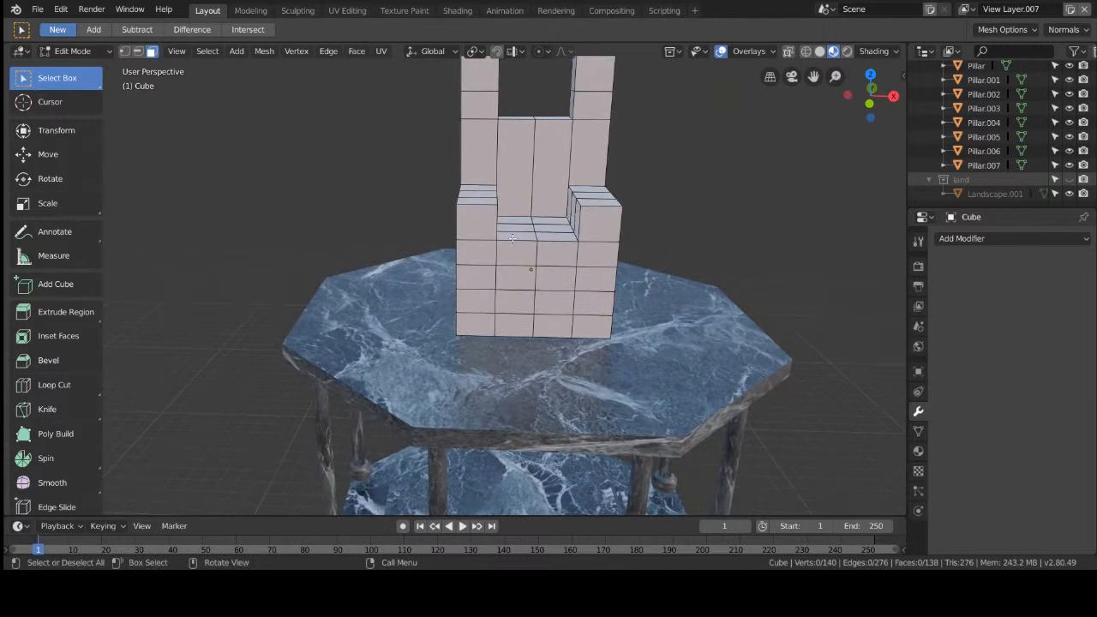
left_click(125, 51)
middle_click_drag(532, 240, 488, 244)
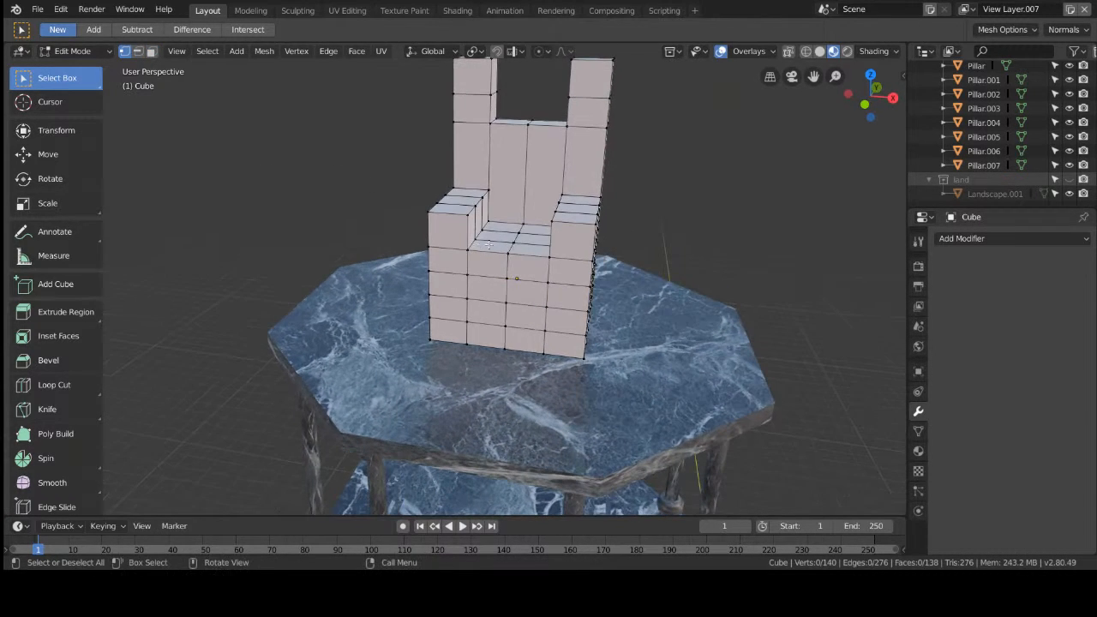
left_click(469, 248, "shift")
left_click(479, 239, "shift")
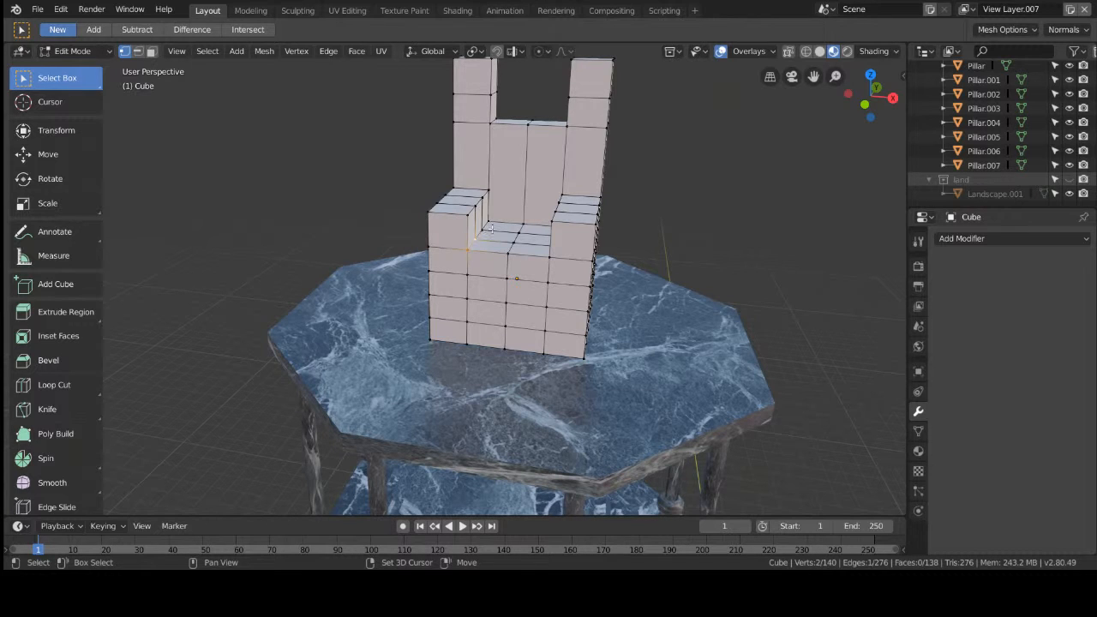
left_click(488, 225, "shift")
key("g")
key("z")
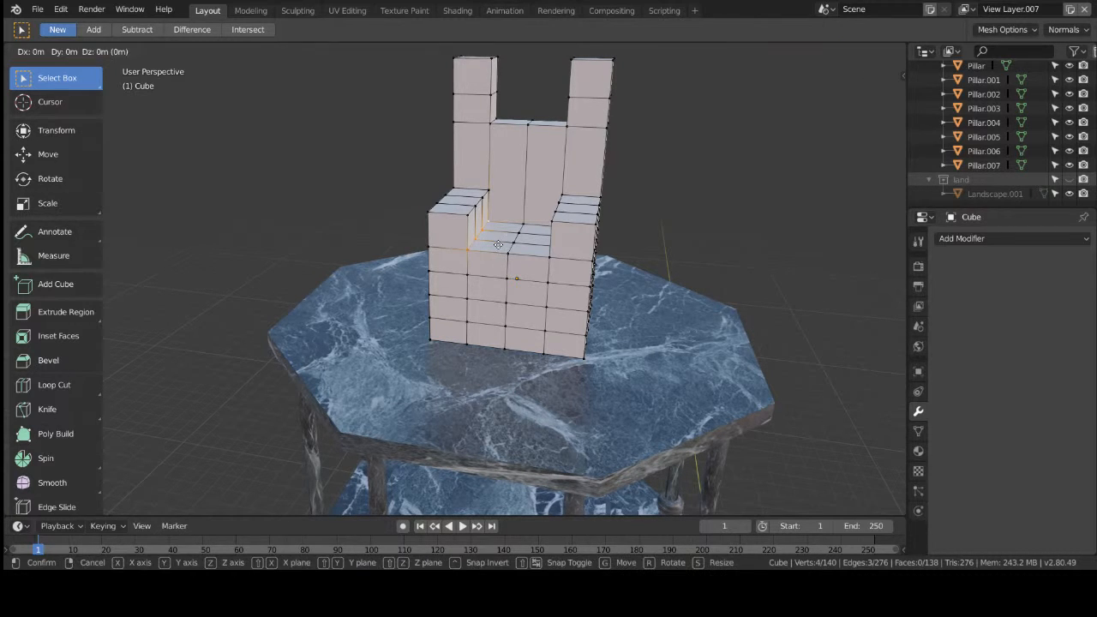
left_click(491, 255)
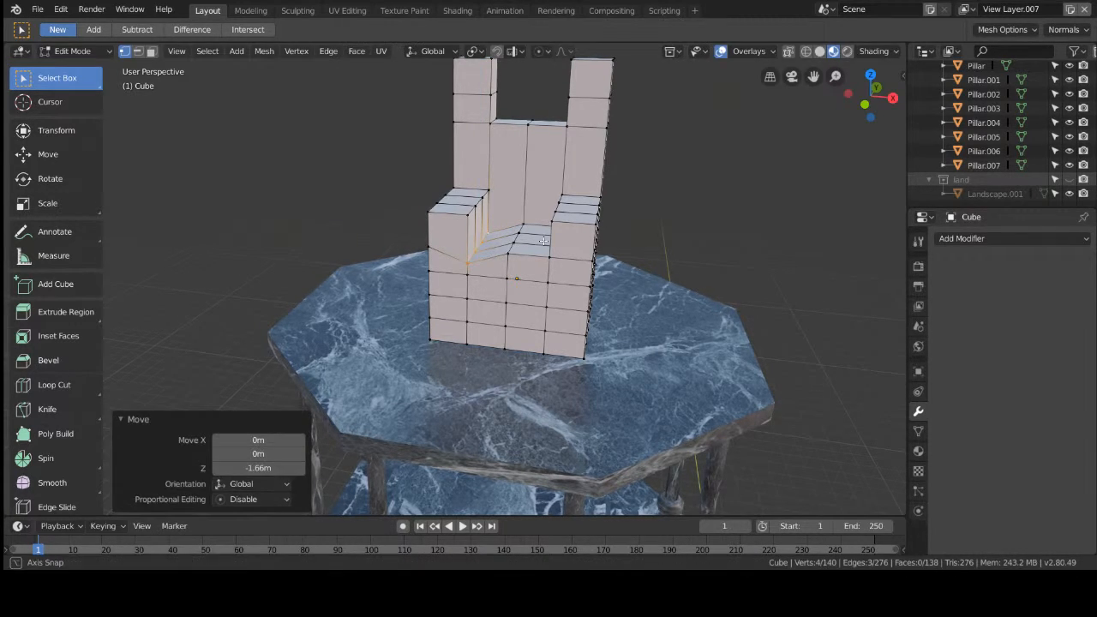
Step: Lower the four seat vertices beside the right armrest along Z to roughly match the opposite side
middle_click_drag(490, 256, 554, 241)
left_click(558, 222)
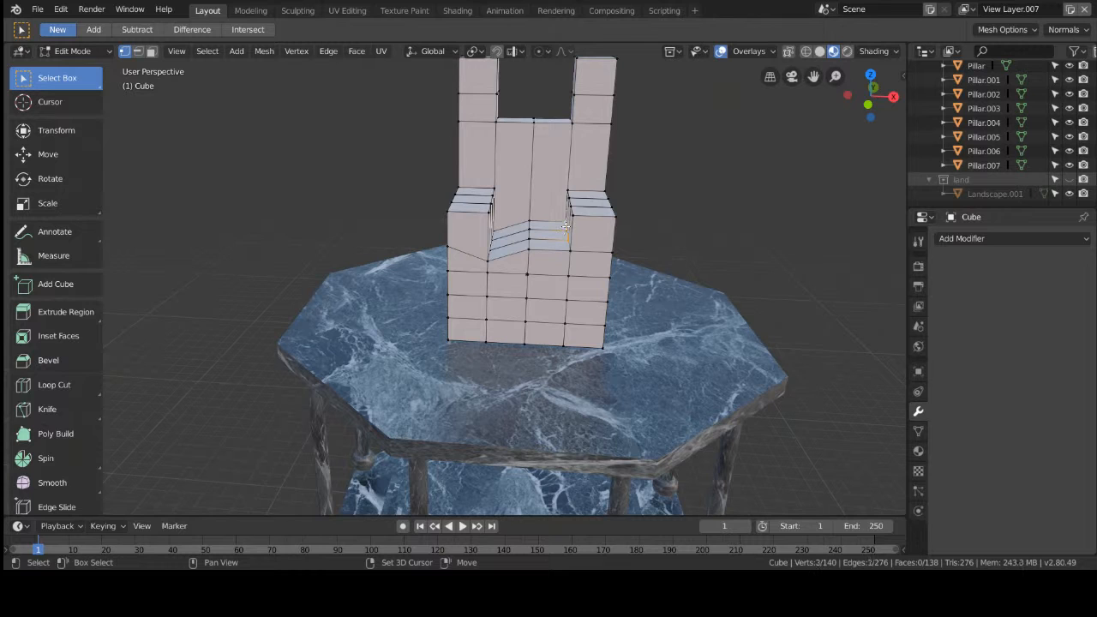
left_click(571, 250, "shift")
key("g")
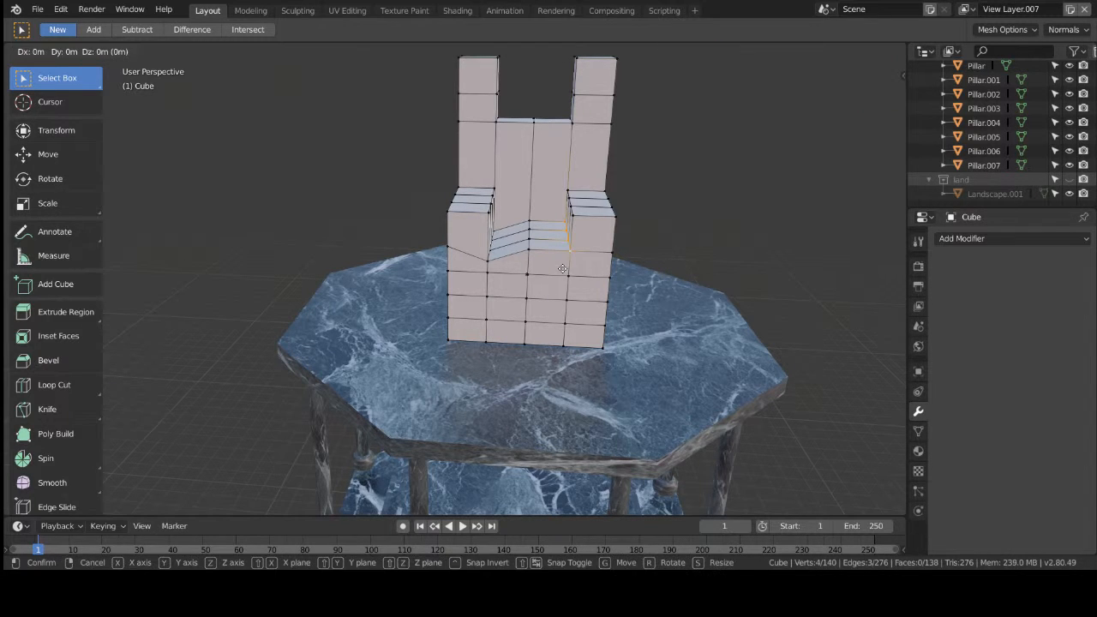
key("z")
left_click(525, 257)
Step: Lower the four vertices along the seat's centre line by about 1.5 m along Z
left_click(529, 250)
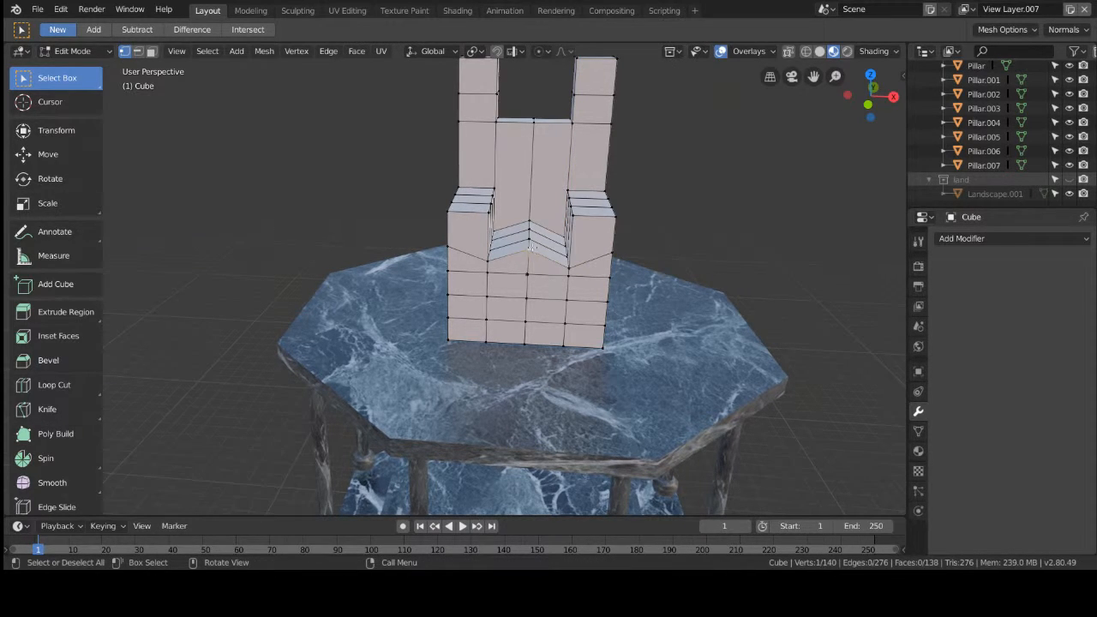
left_click(529, 230, "shift")
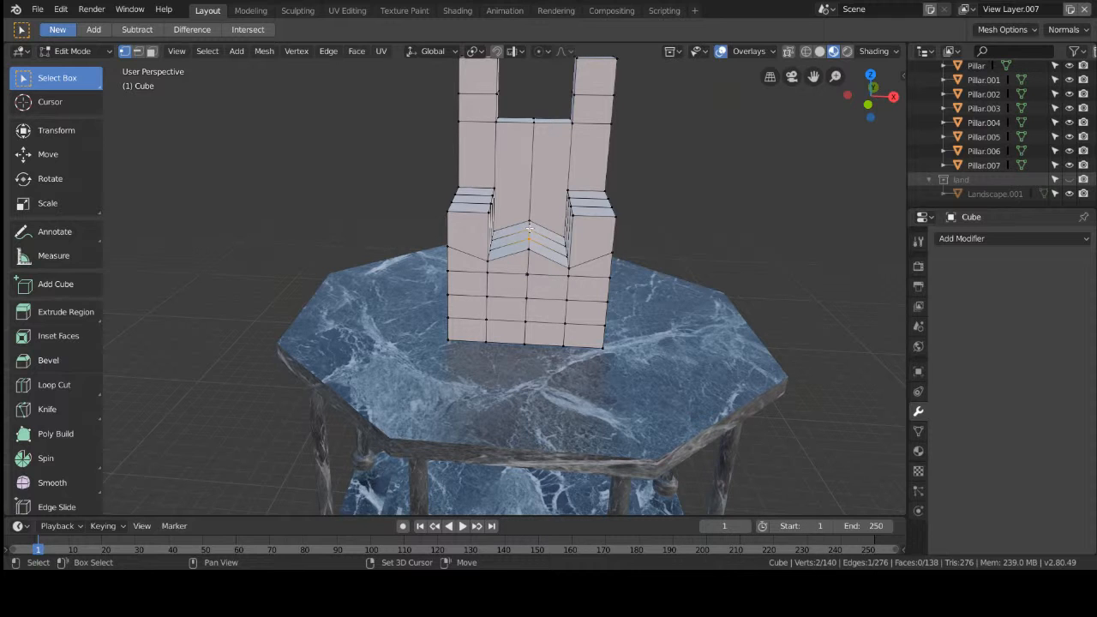
left_click(530, 221, "shift")
left_click(532, 253, "shift")
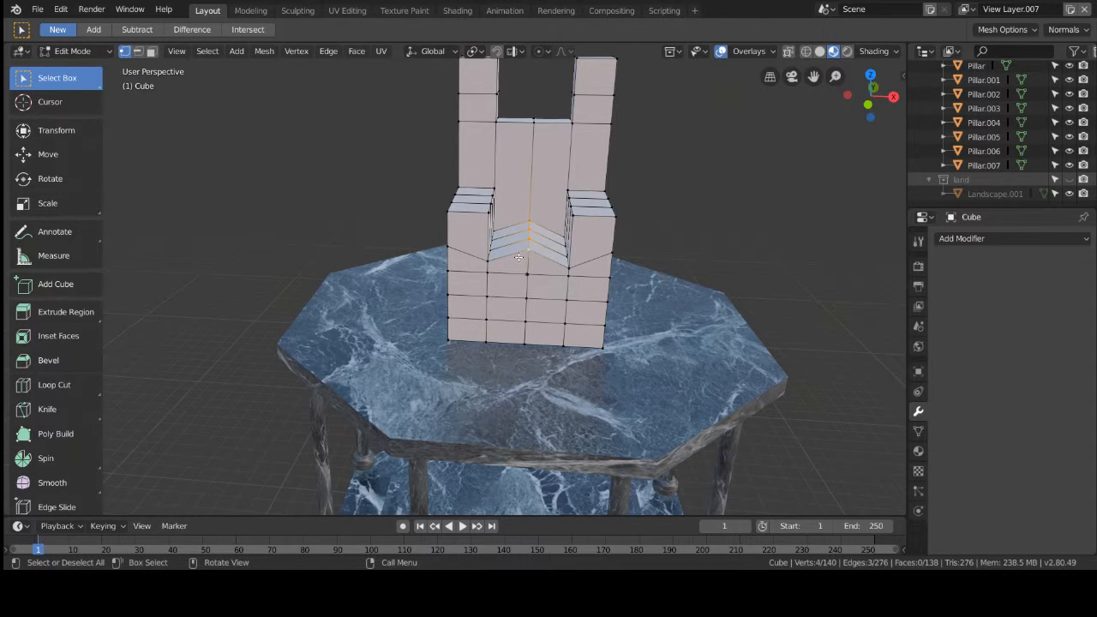
key("g")
key("z")
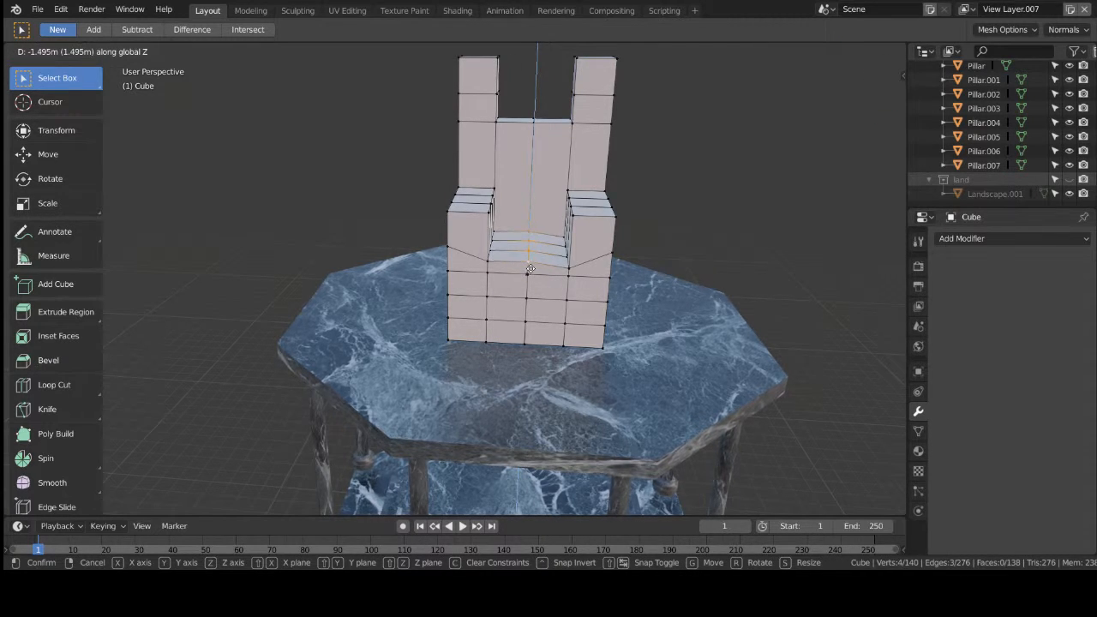
left_click(530, 269)
Step: Raise the four seat vertices beside the right armrest by about 0.44 m along Z to level the seat
left_click(570, 269)
key("g")
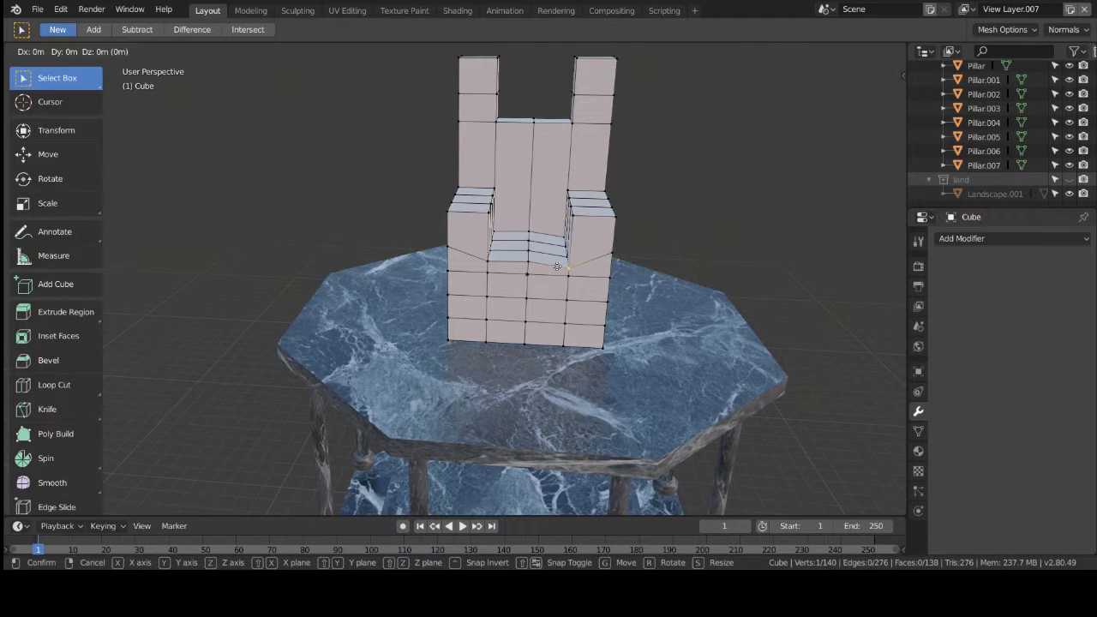
left_click(558, 267)
left_click(567, 257, "shift")
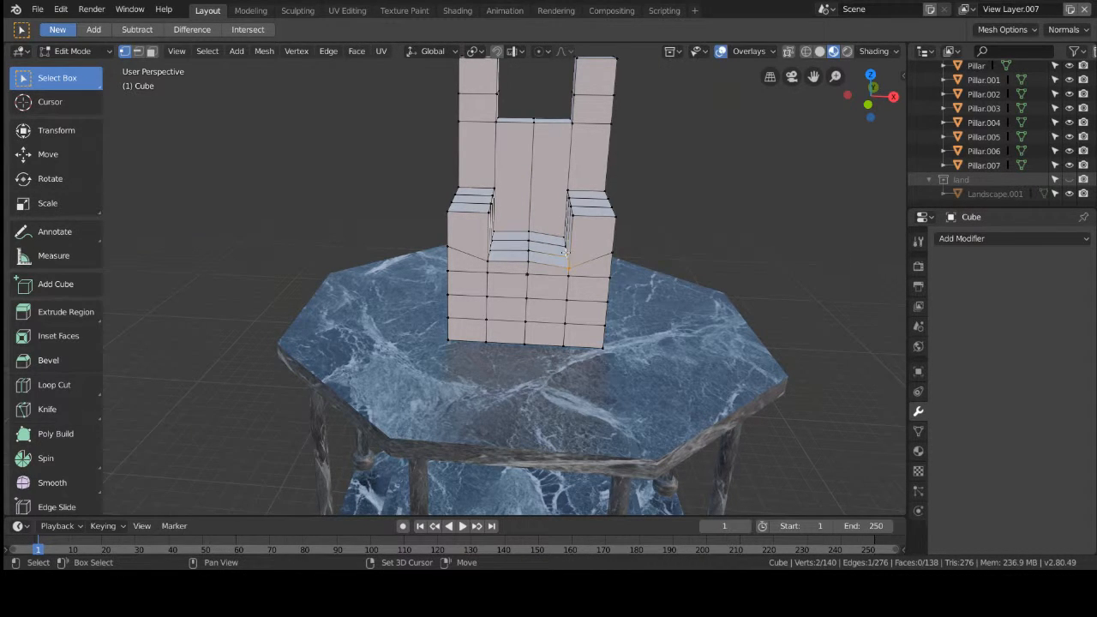
left_click(566, 246, "shift")
left_click(564, 236, "shift")
key("g")
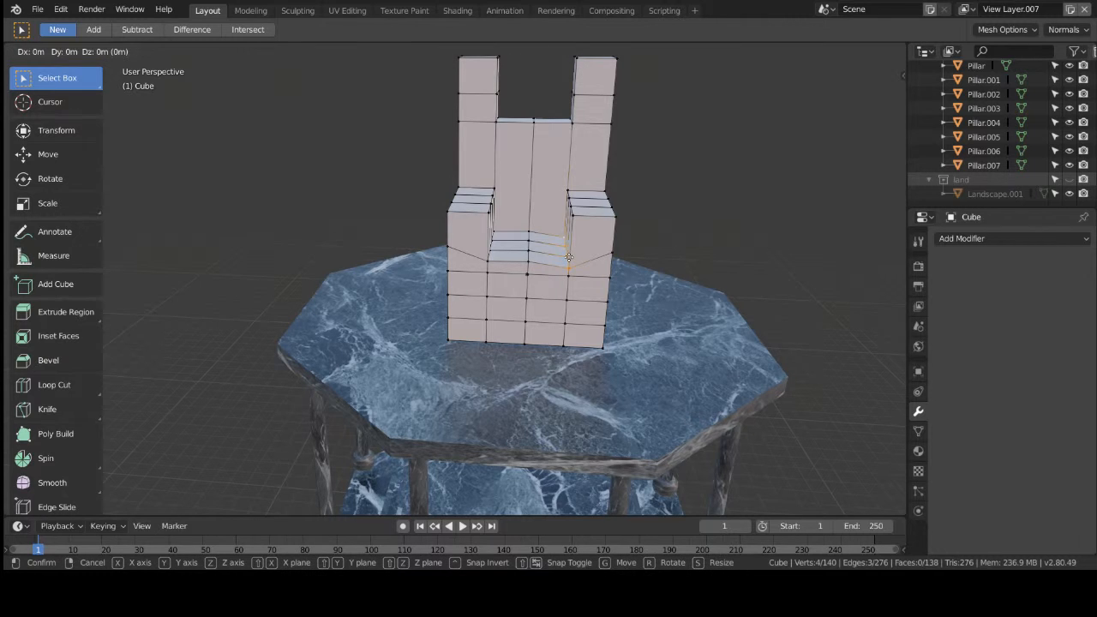
key("z")
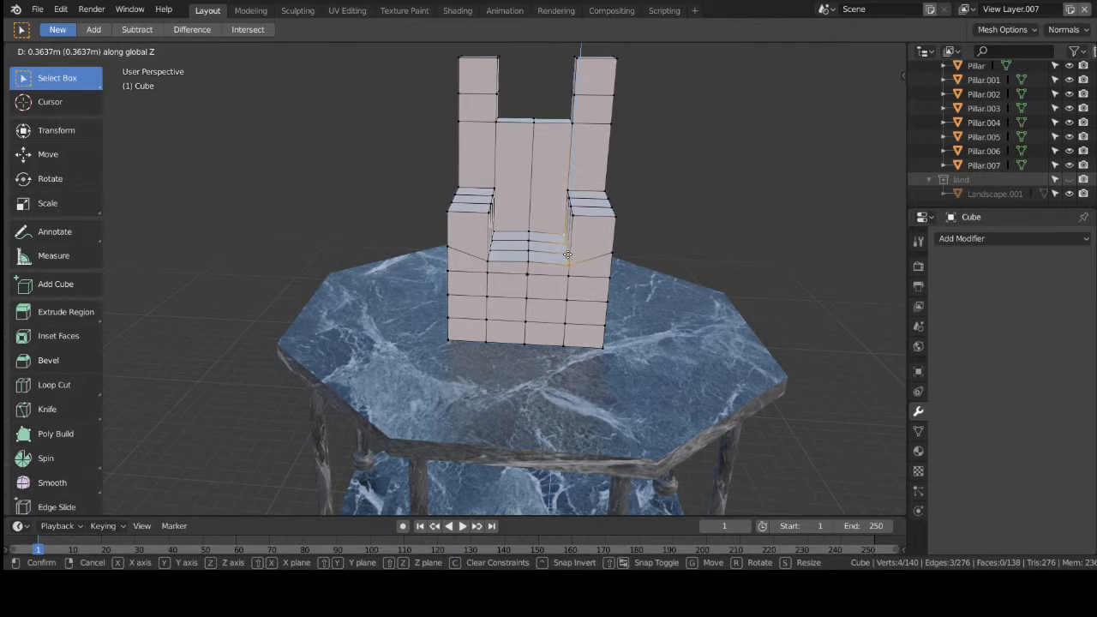
left_click(568, 254)
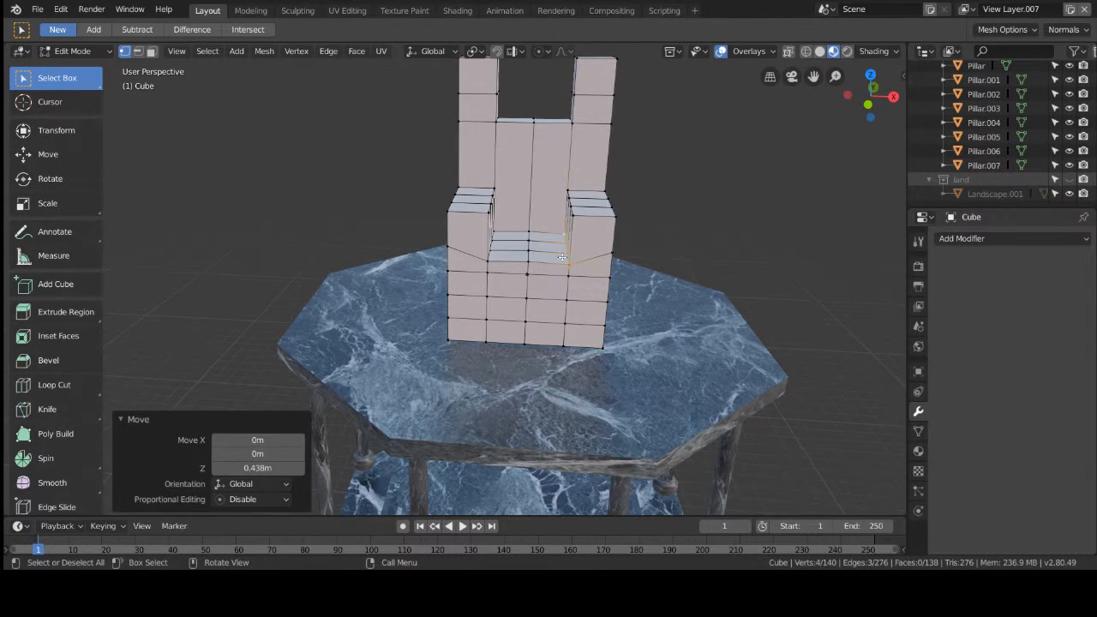
Step: Add a Catmull-Clark Subdivision Surface modifier at viewport level 1 to the chair and apply it in Object Mode
key("KP_1")
scroll(562, 258, "up", 2)
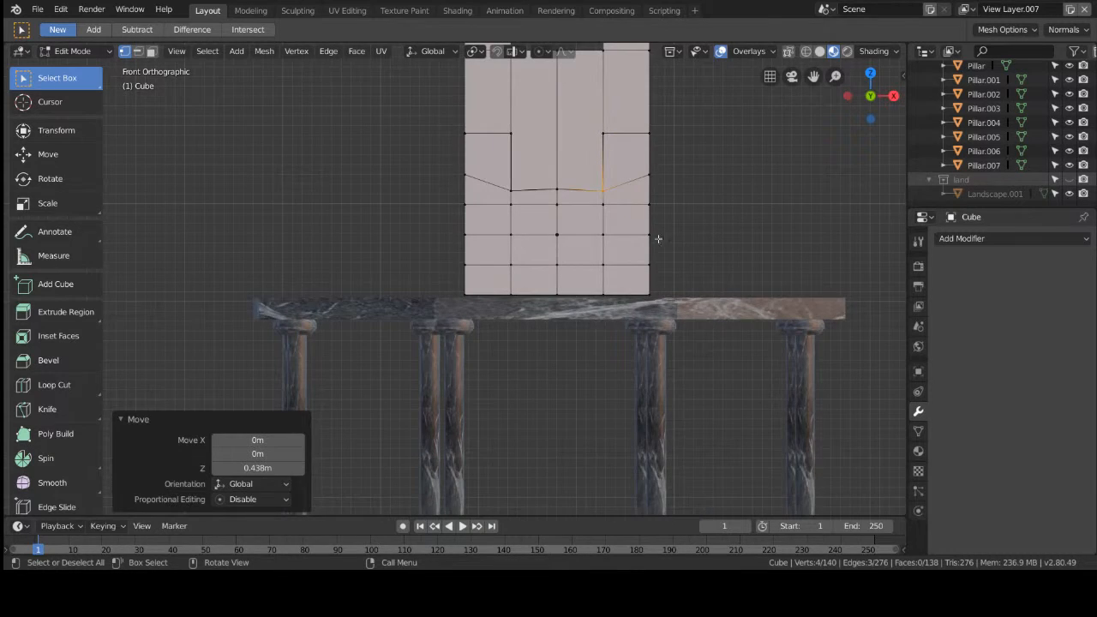
middle_click_drag(657, 237, 652, 269)
scroll(649, 271, "down", 2)
left_click(960, 238)
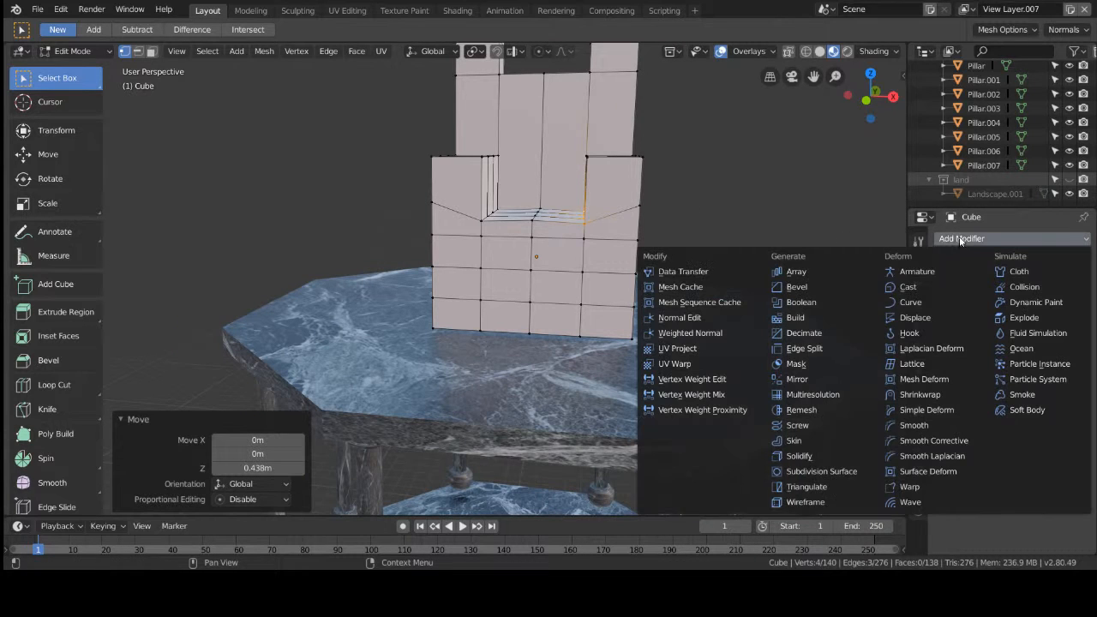
left_click(840, 477)
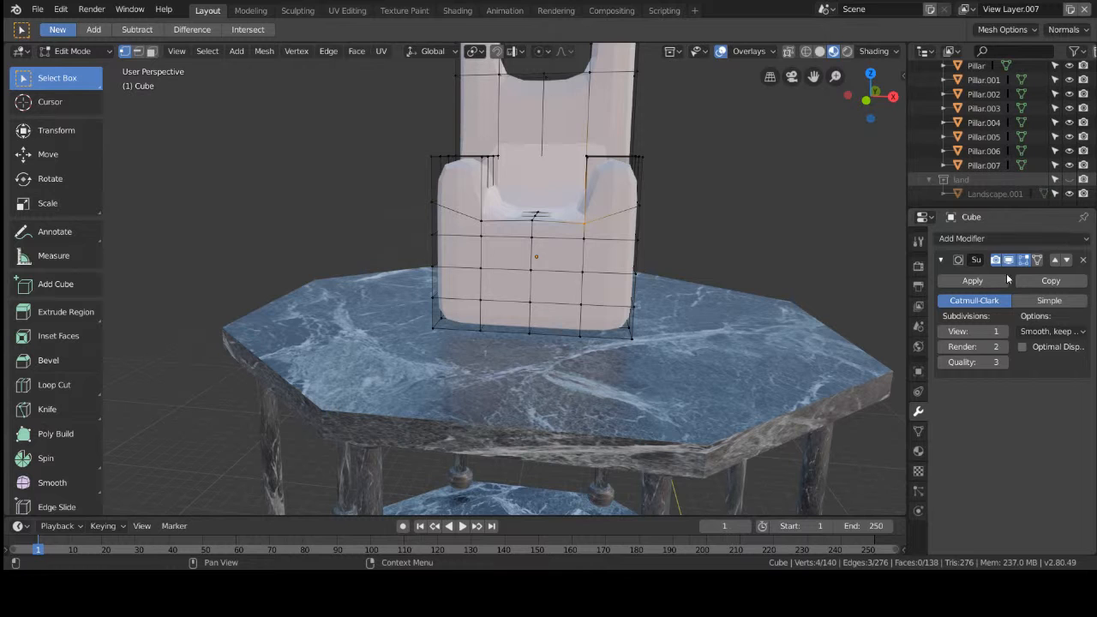
left_click(982, 281)
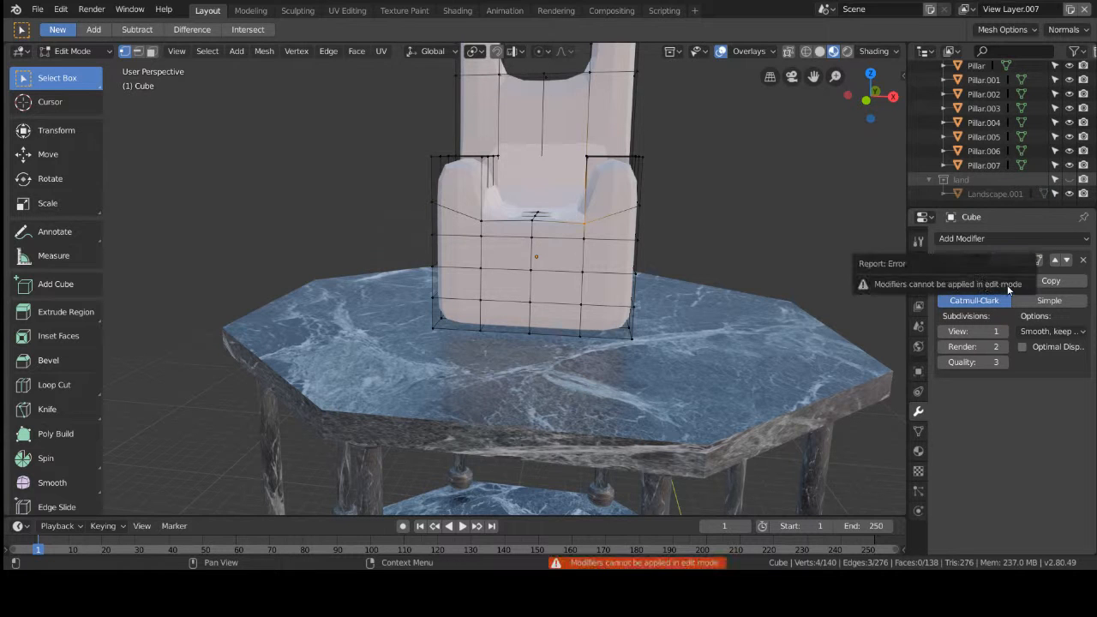
left_click(75, 52)
left_click(98, 63)
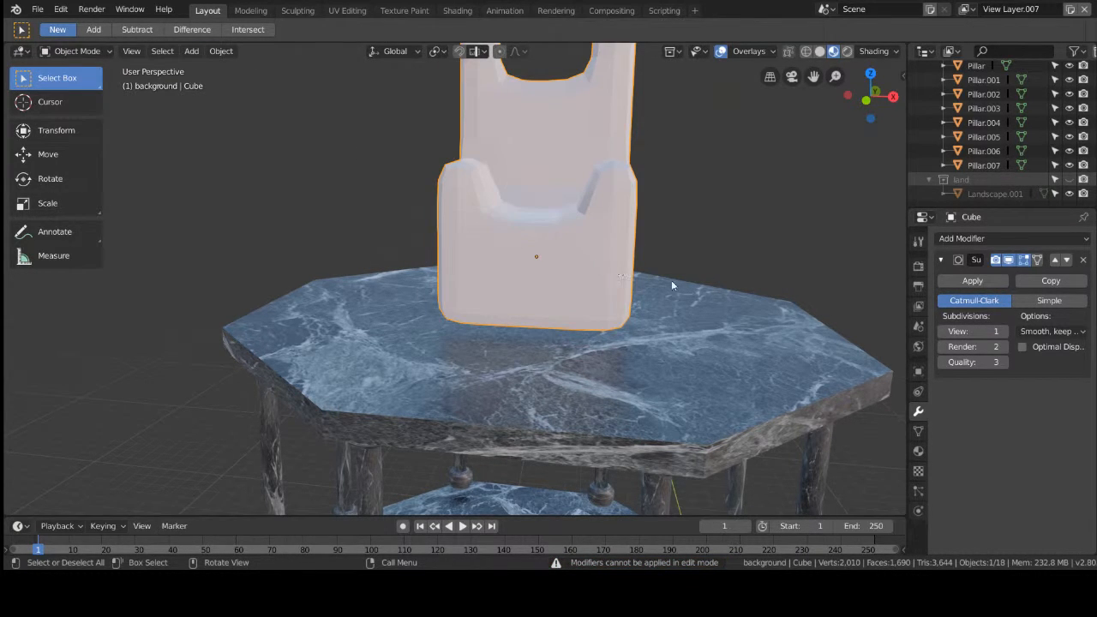
left_click(947, 281)
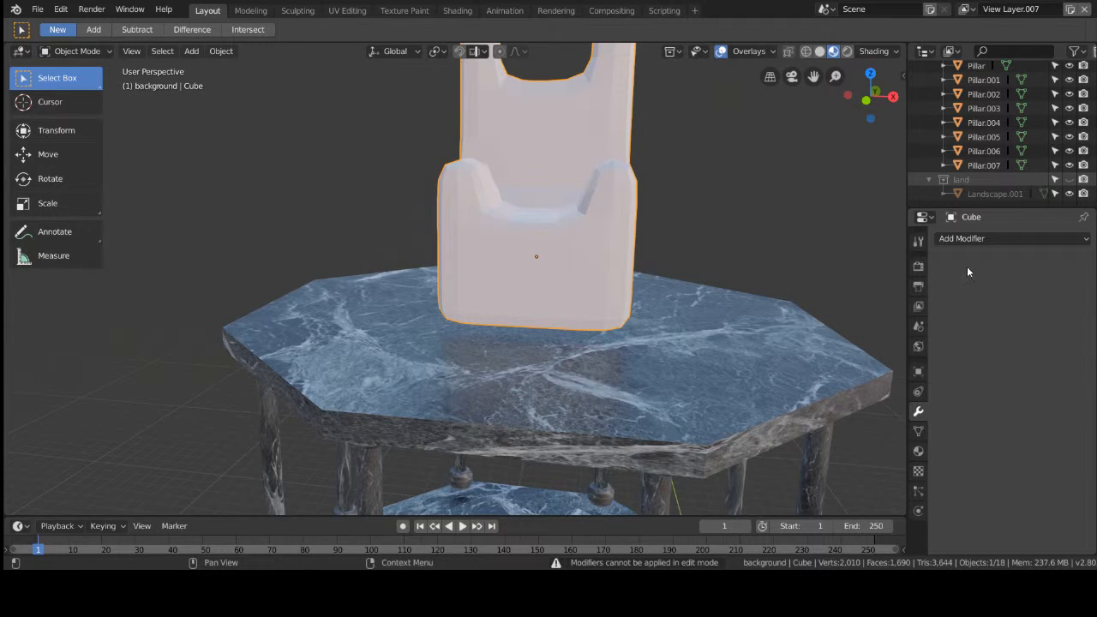
Step: Add a Decimate modifier to the chair in Collapse mode and set its ratio to about 0.63
left_click(980, 240)
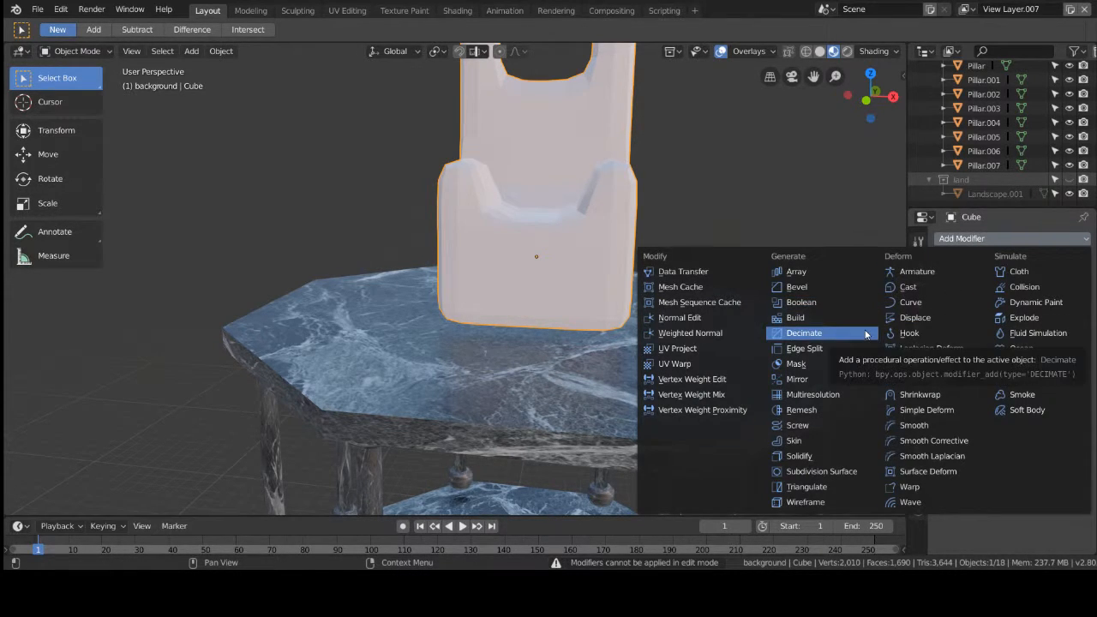
left_click(866, 334)
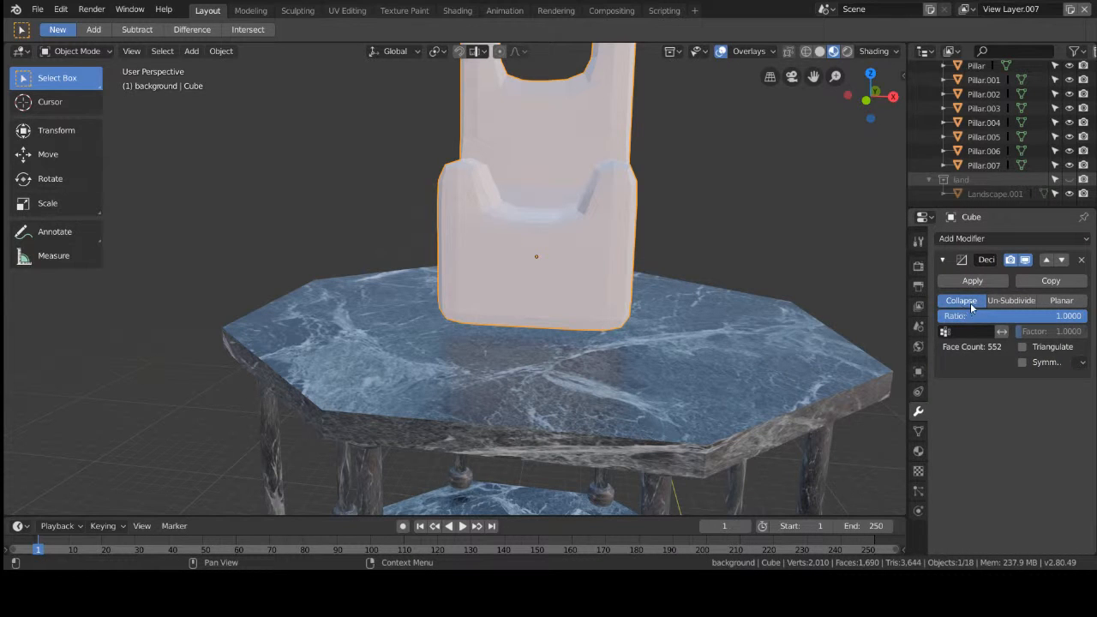
mouse_move(976, 318)
left_mouse_down()
mouse_move(910, 318)
mouse_move(978, 318)
left_mouse_up()
left_click_drag(1082, 317, 960, 315)
scroll(795, 274, "down", 2)
middle_click_drag(793, 275, 938, 343)
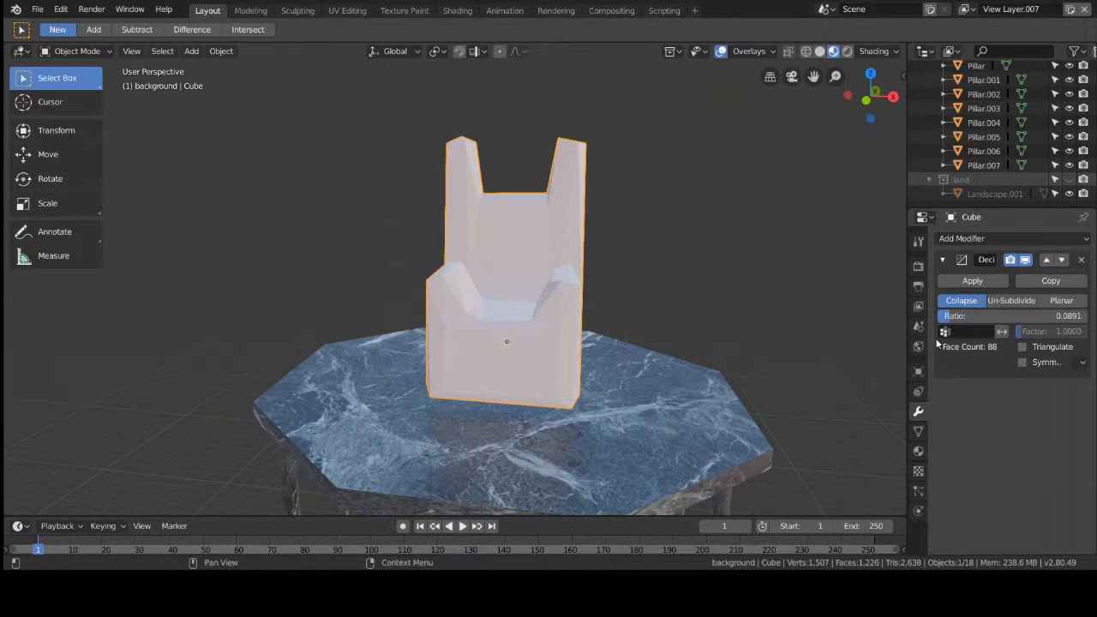
mouse_move(975, 316)
left_mouse_down()
mouse_move(1051, 317)
mouse_move(1035, 315)
left_mouse_up()
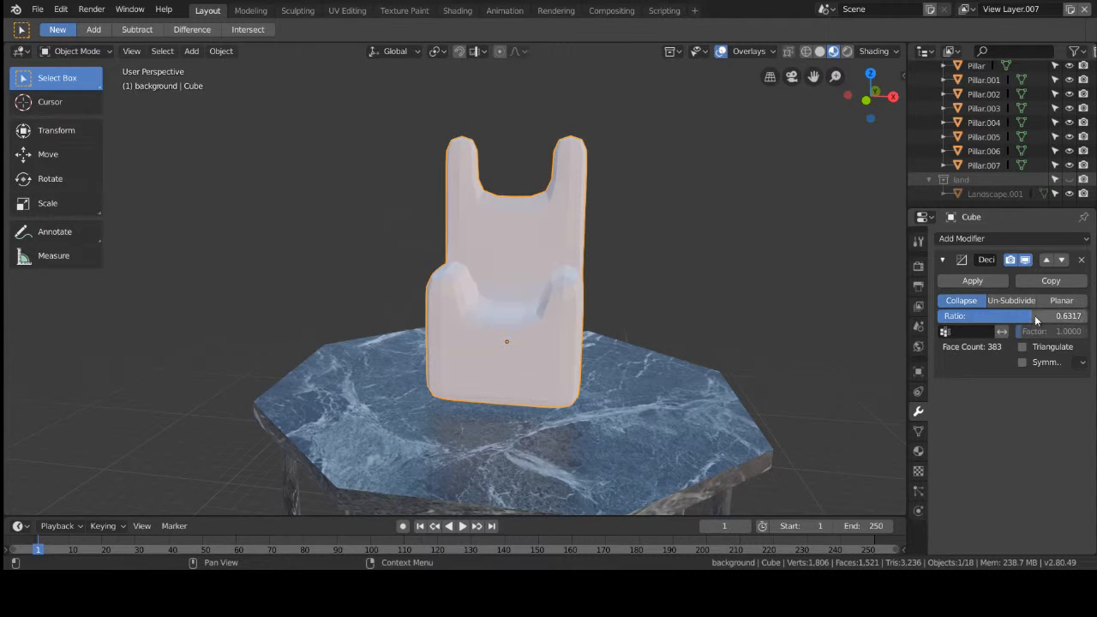
Step: Undo the chair's Decimate and applied subdivision back to the editable mesh, and remove its Subdivision Surface modifier
middle_click_drag(756, 333, 793, 329)
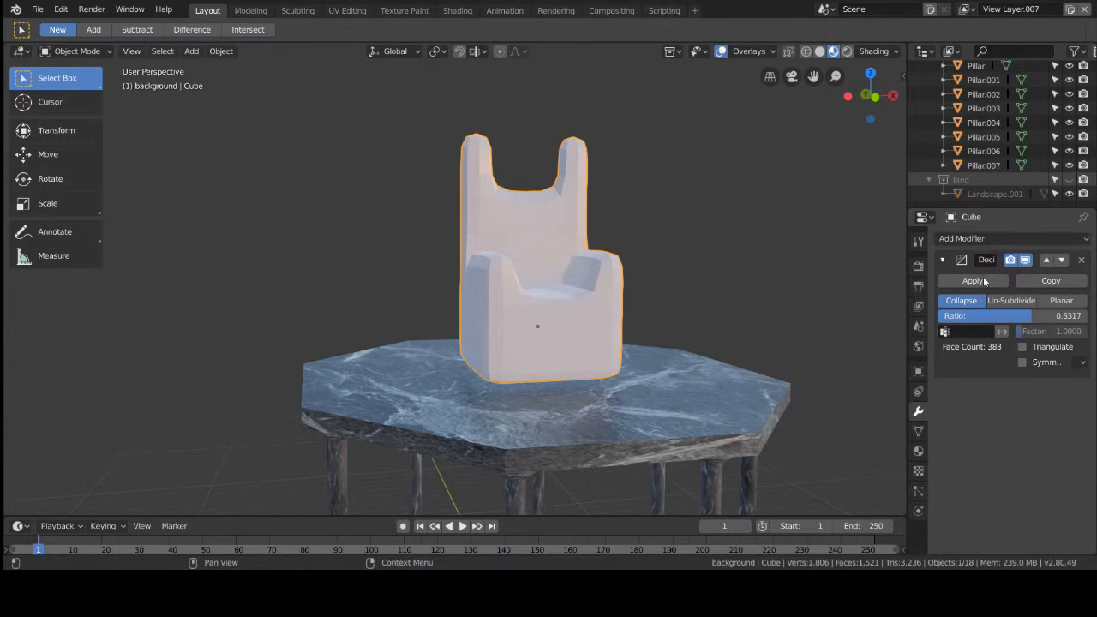
key("ctrl+z")
key("ctrl+z")
key("ctrl+z")
key("ctrl+z")
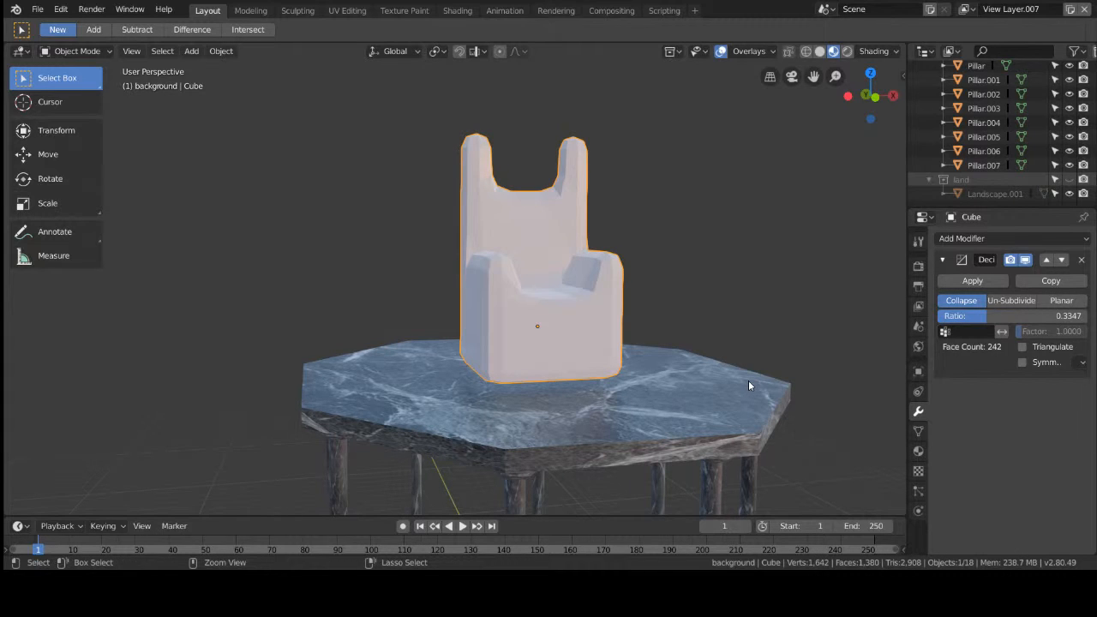
key("ctrl+z")
key("ctrl+z")
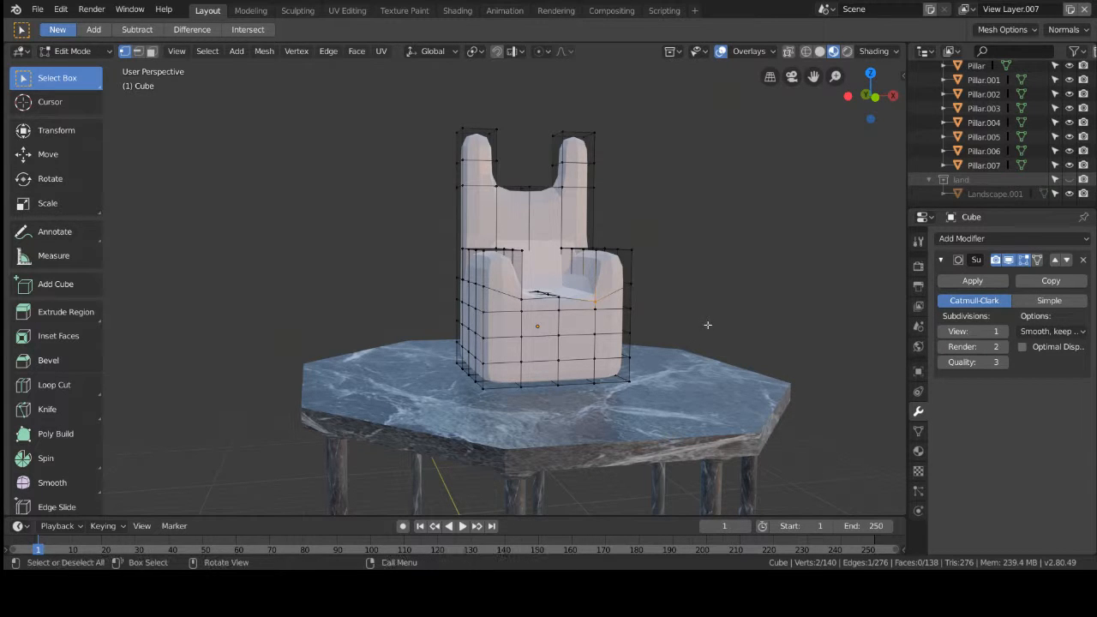
middle_click_drag(709, 321, 704, 326)
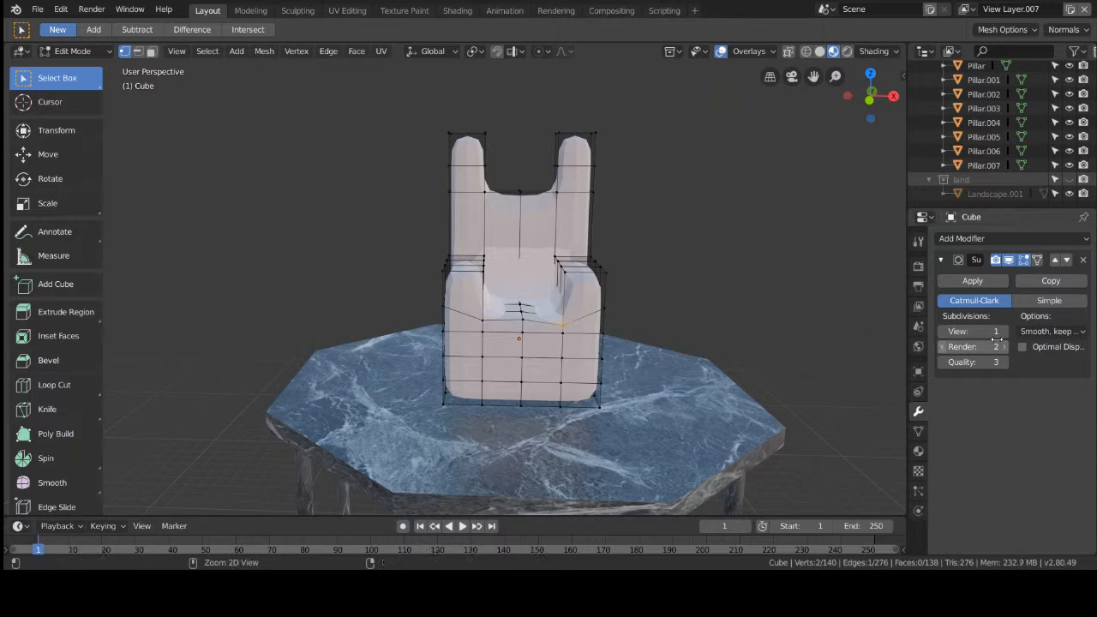
key("ctrl+z")
key("ctrl+z")
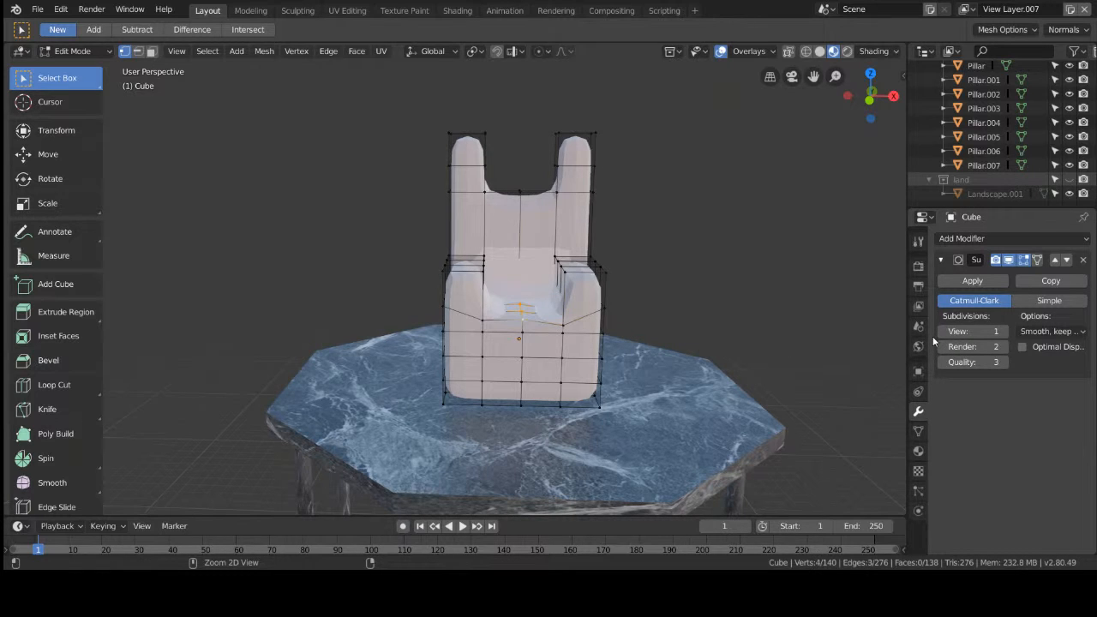
left_click(1083, 259)
Step: Raise the four seat vertices beside the right armrest by about 0.22 m along Z
left_click(694, 277)
middle_click_drag(669, 294, 665, 289)
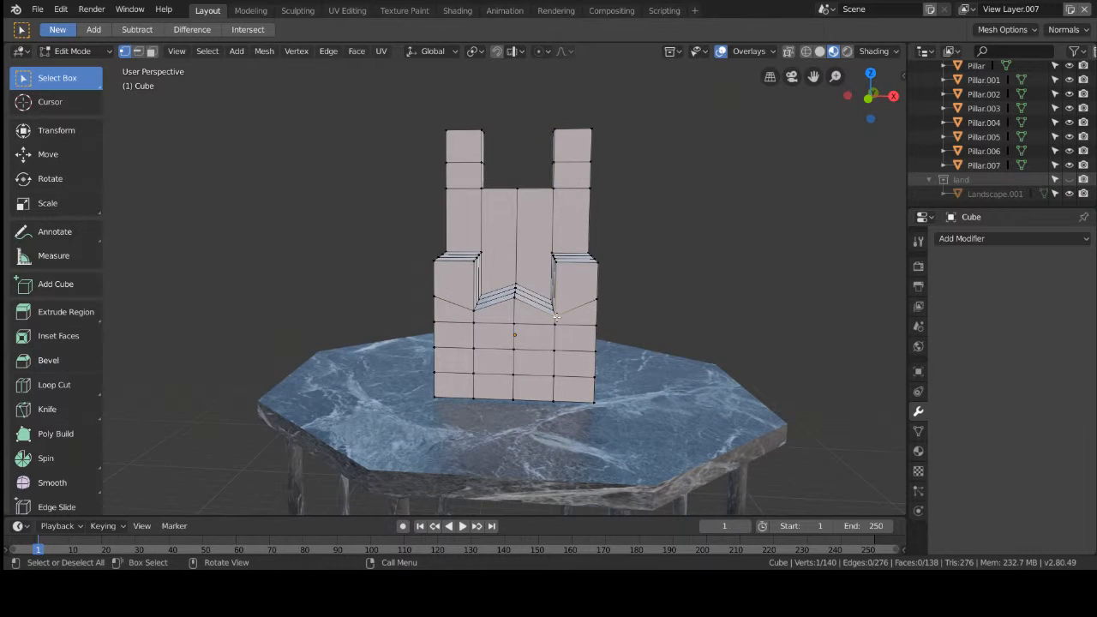
middle_click_drag(557, 317, 575, 333)
left_click(557, 319, "shift")
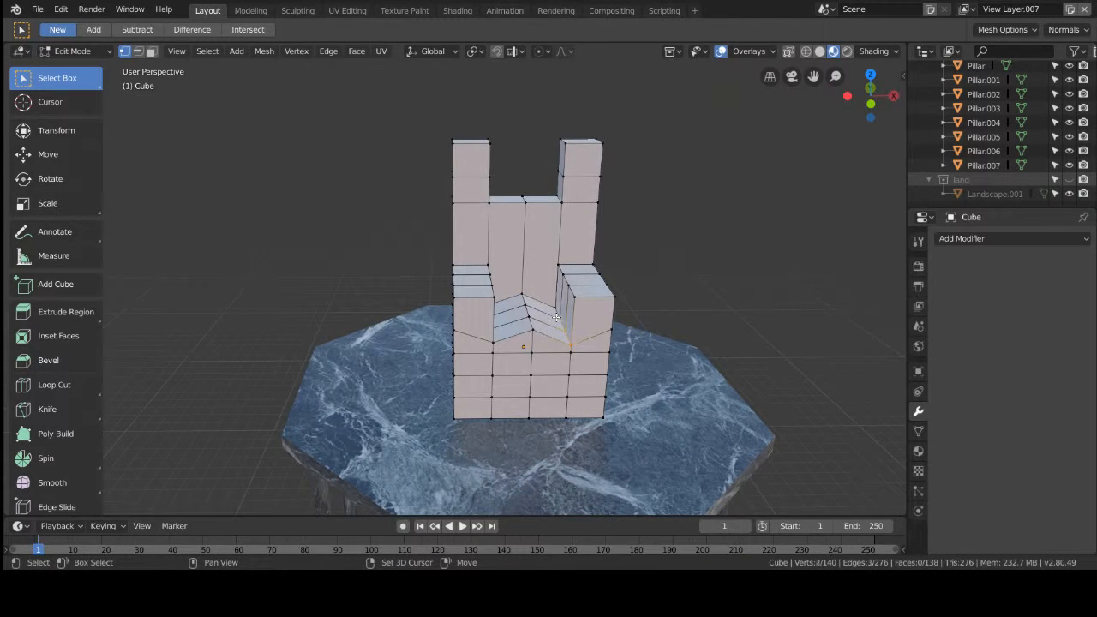
key("g")
key("z")
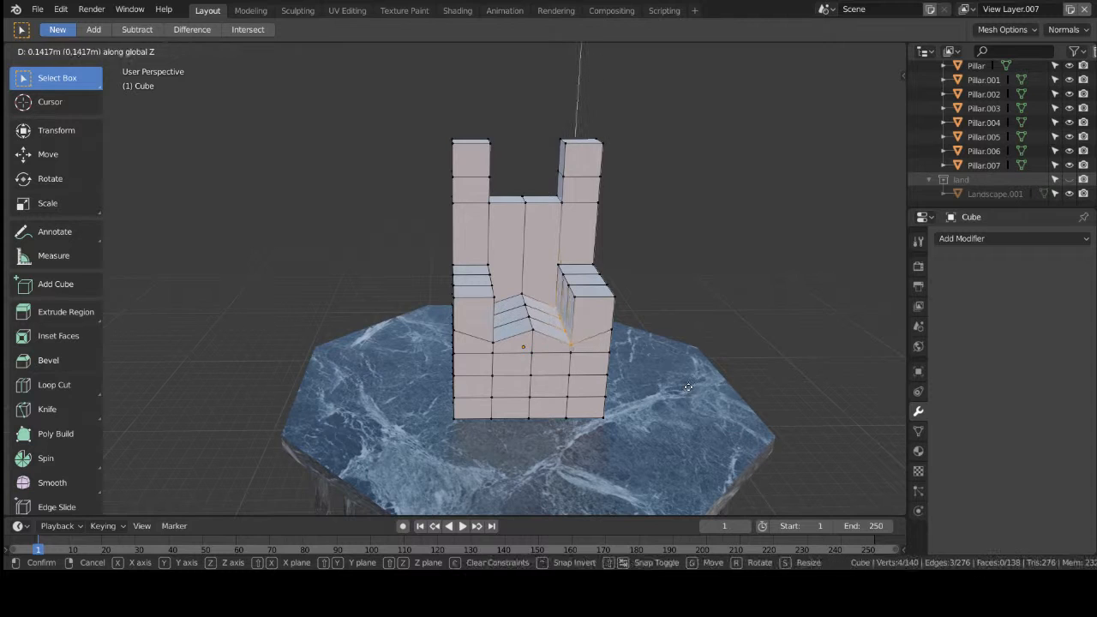
left_click(691, 387)
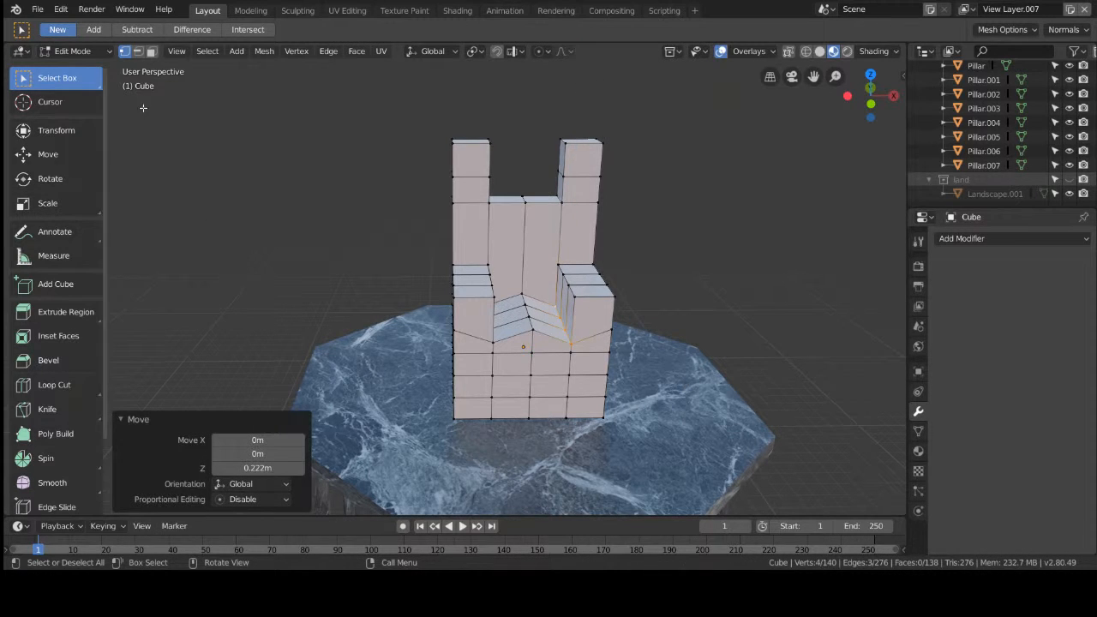
Step: Extrude the two central bottom faces on the chair's front by about -3.68 m along Y to form a footrest
key("3")
left_click(514, 400)
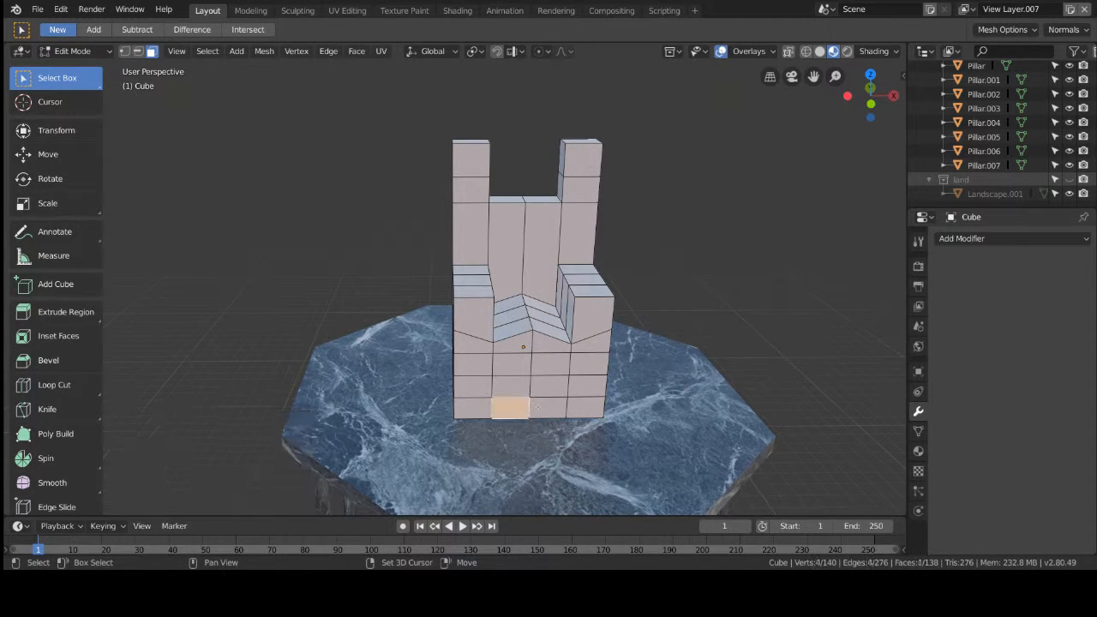
left_click(548, 408, "shift")
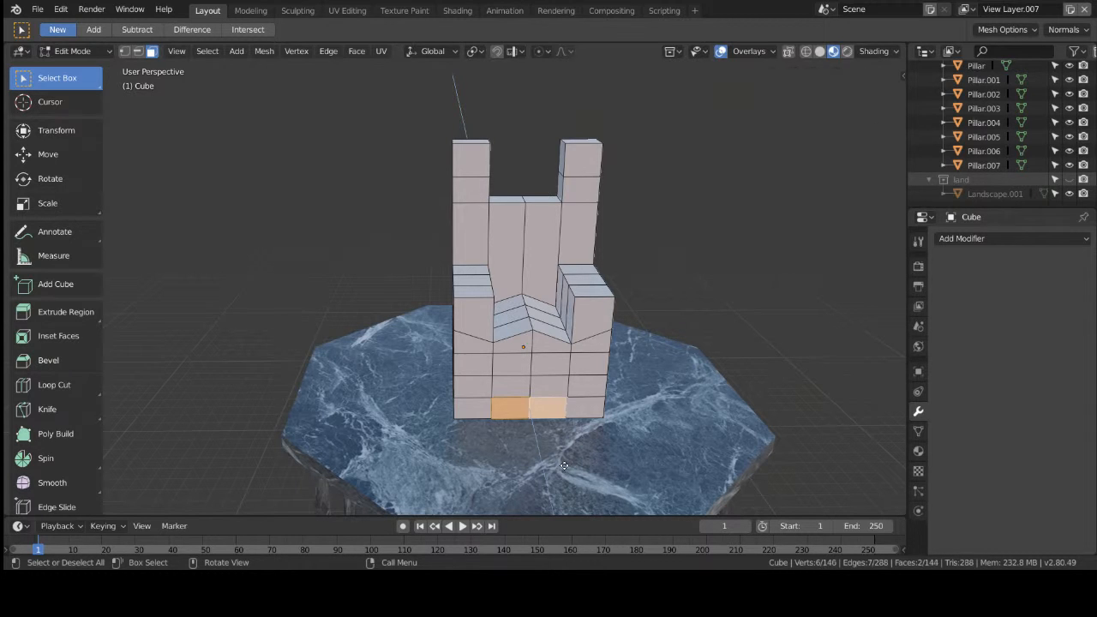
key("e")
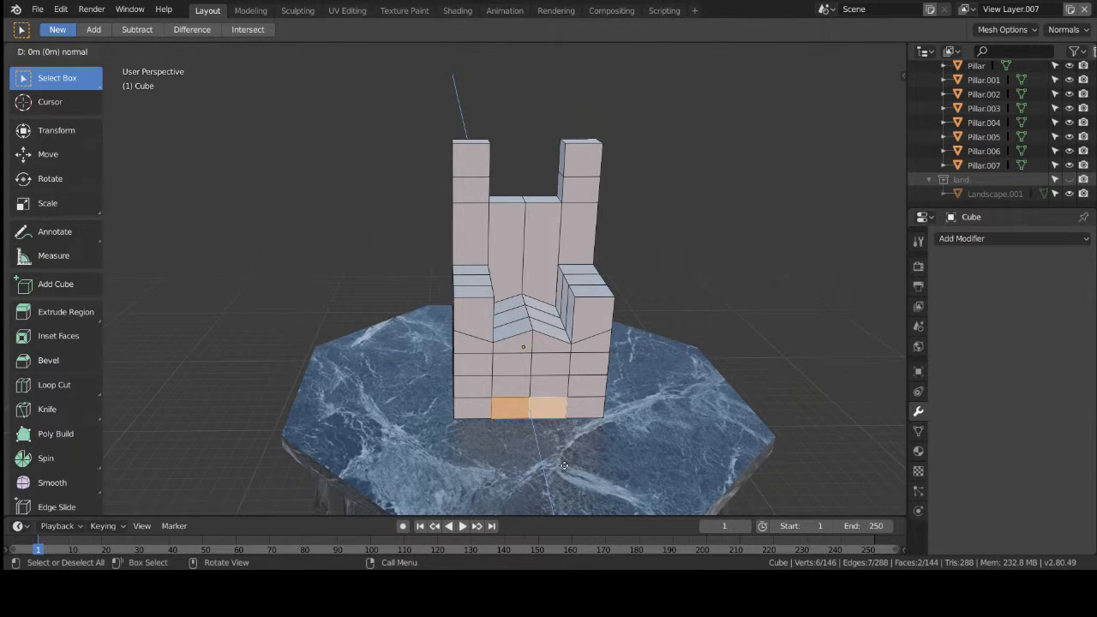
key("y")
left_click(566, 482)
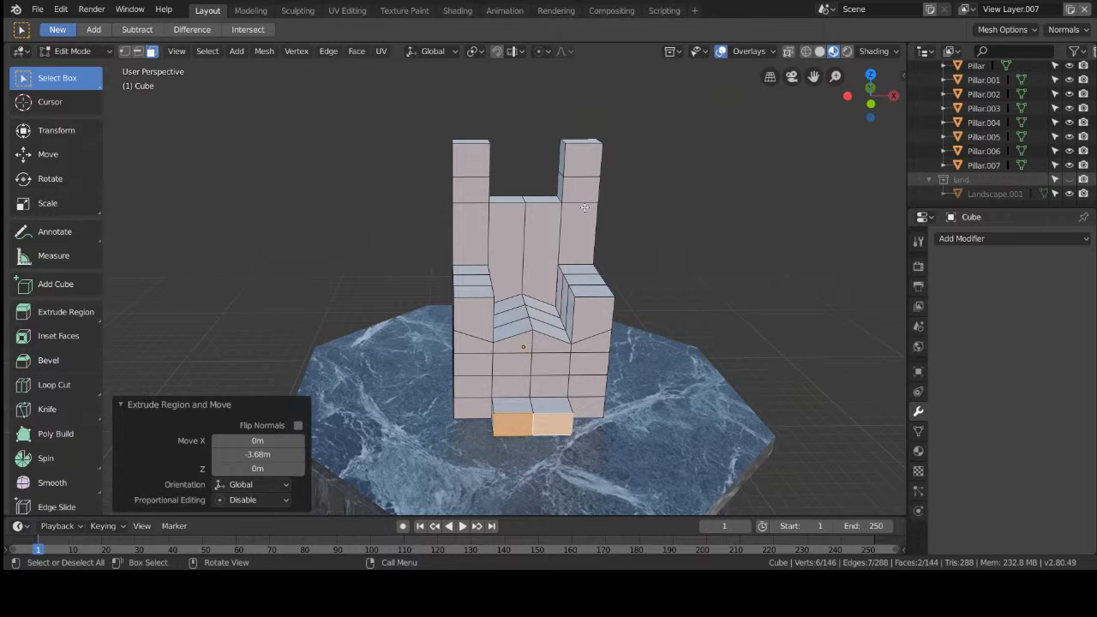
left_click(797, 277)
Step: Add a Catmull-Clark Subdivision Surface modifier at viewport level 1 to the chair in Object Mode and apply it
left_click(72, 51)
left_click(67, 66)
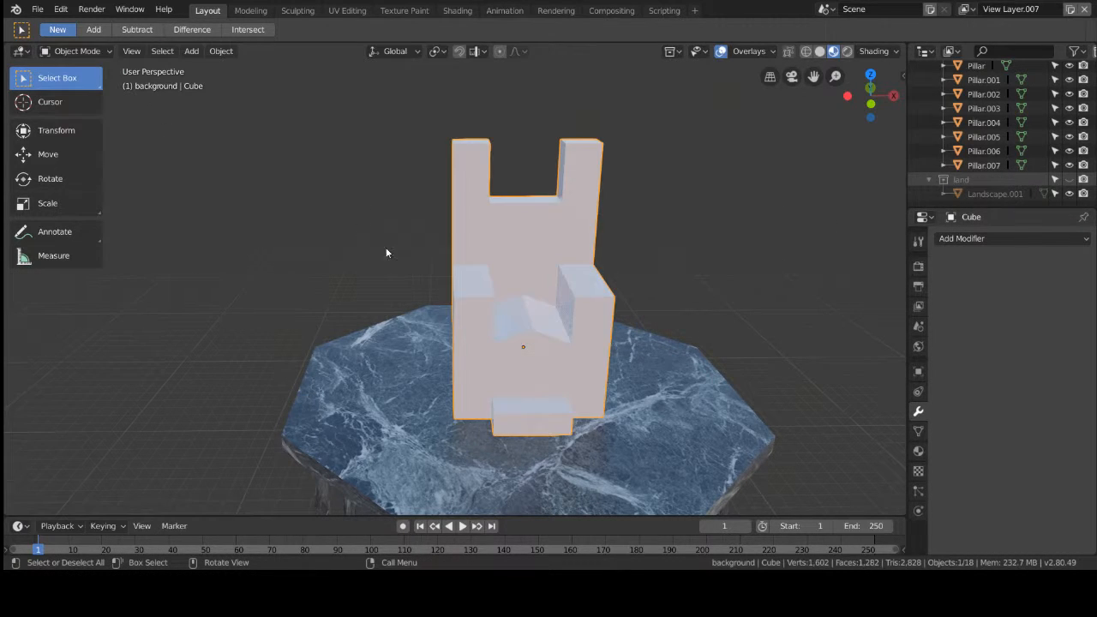
left_click(1025, 242)
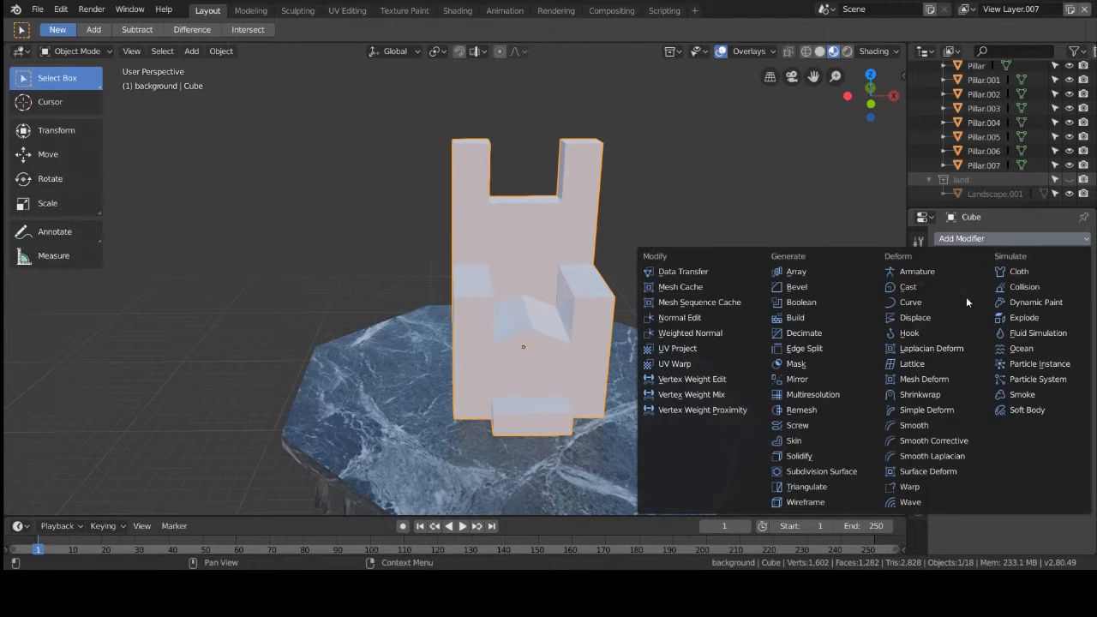
left_click(862, 471)
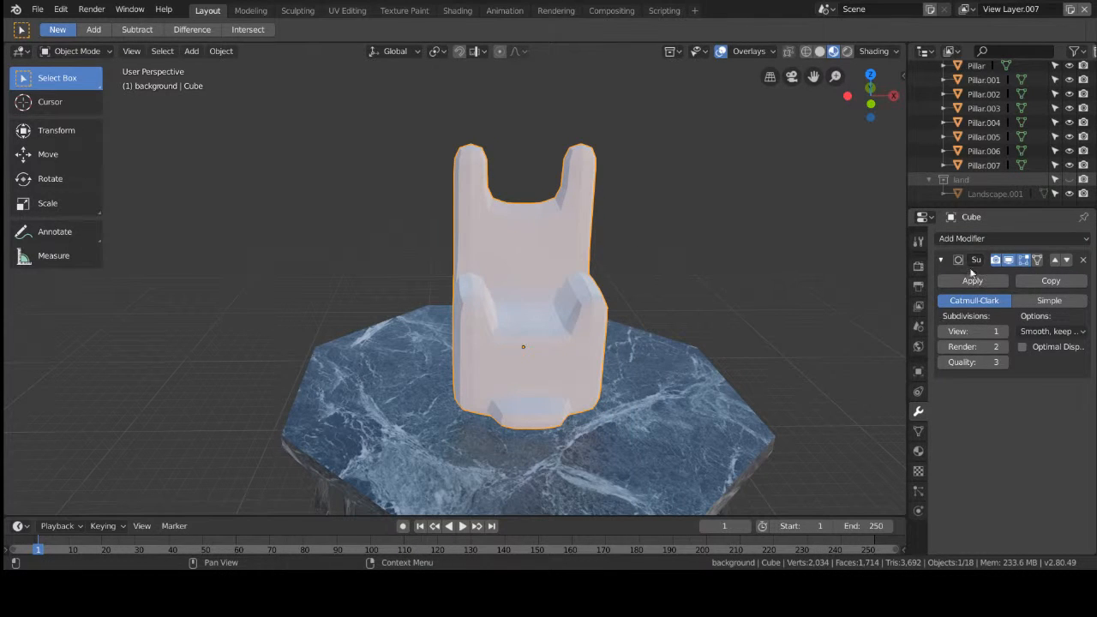
left_click(1040, 302)
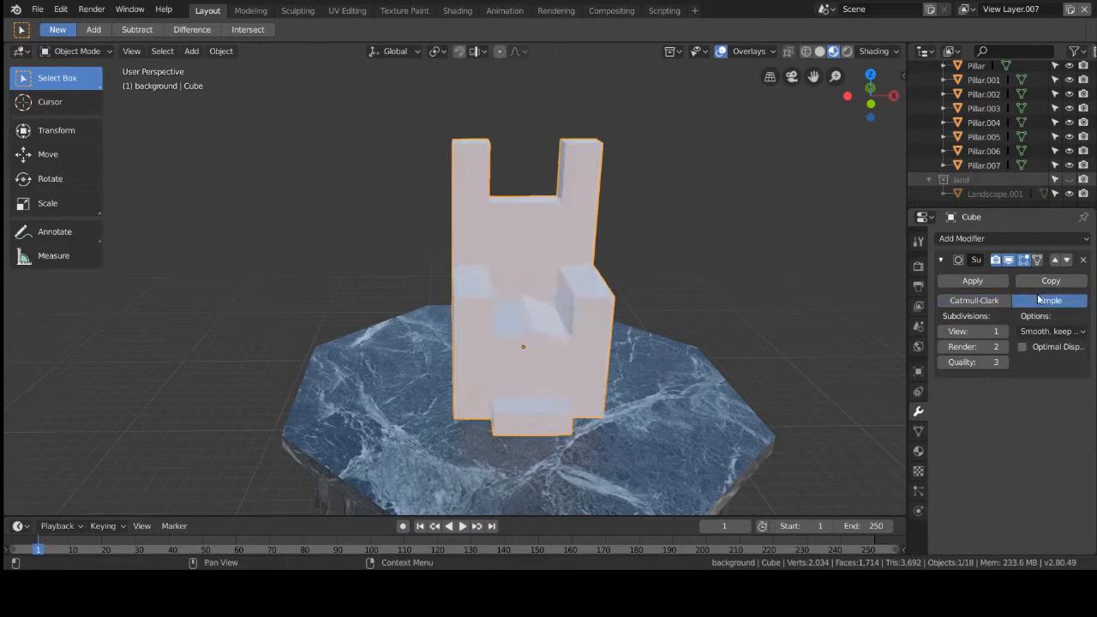
left_click(992, 305)
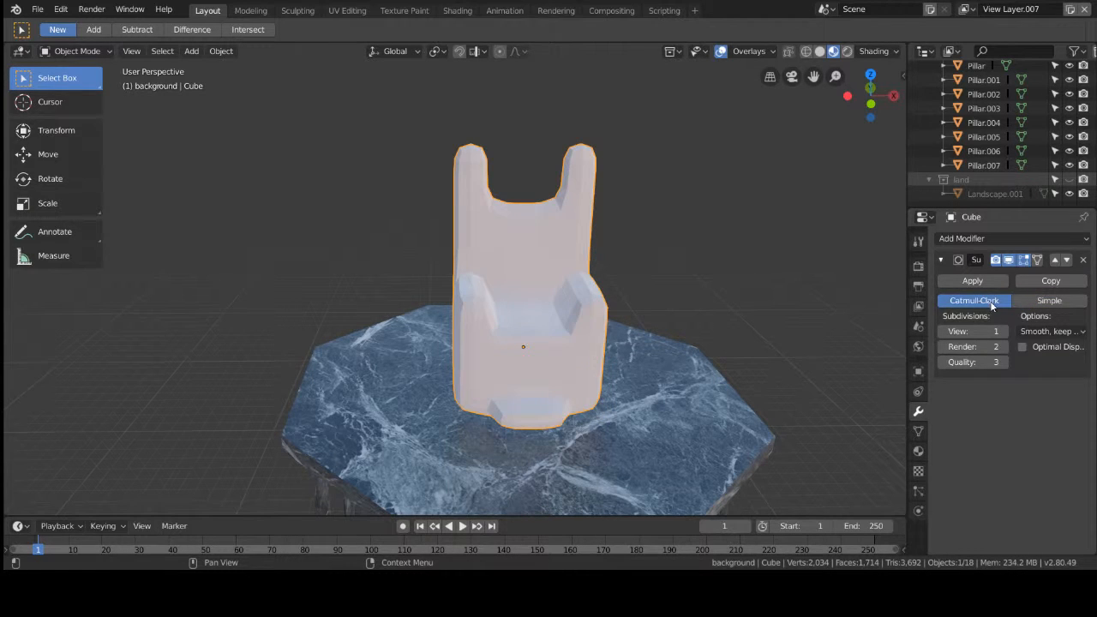
left_click(973, 281)
Step: Add a Decimate modifier to the chair in Collapse mode with a ratio of about 0.24
left_click(1025, 238)
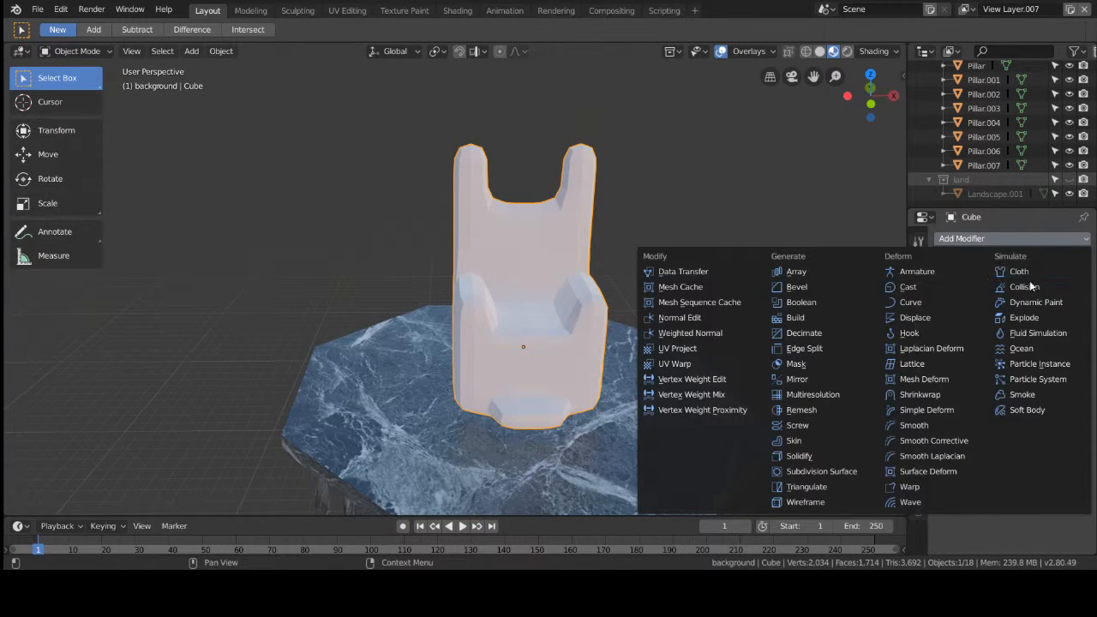
left_click(852, 332)
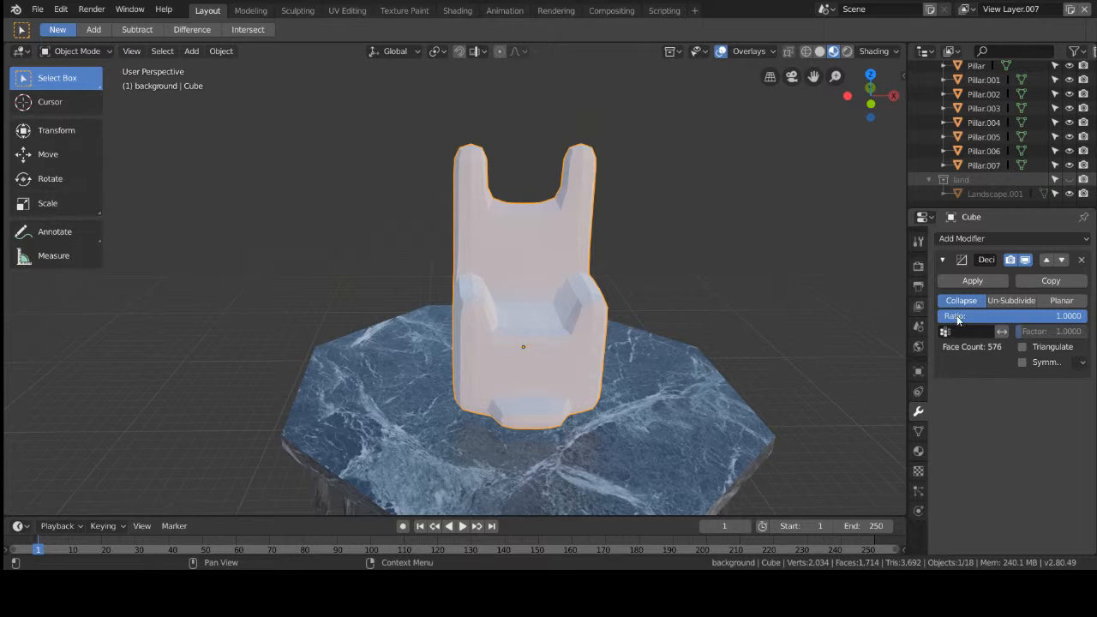
left_click_drag(958, 323, 1001, 319)
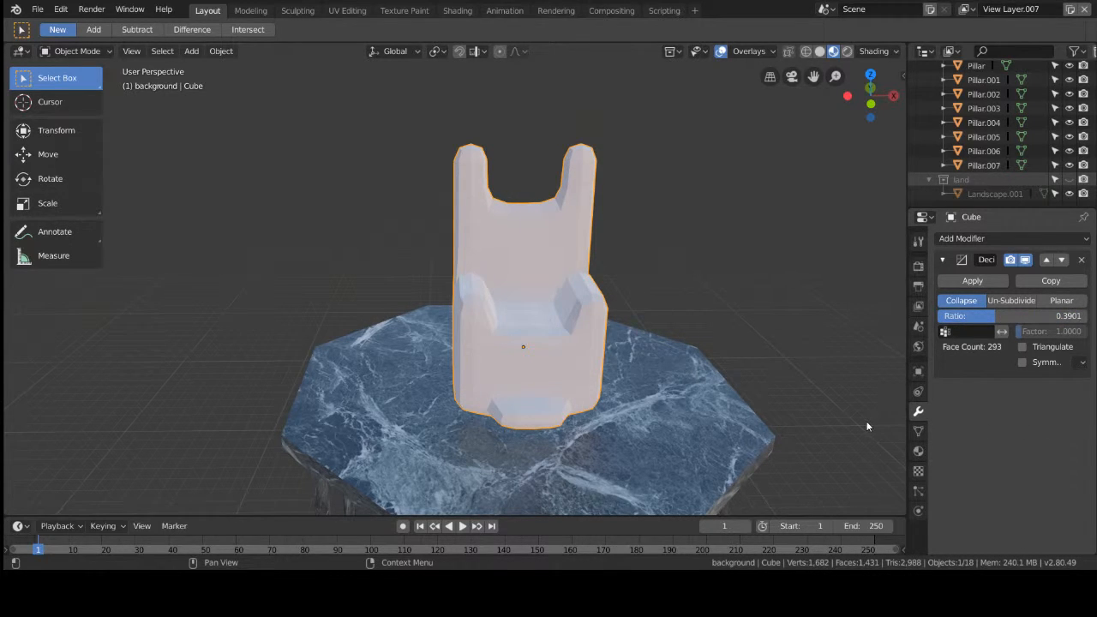
scroll(878, 406, "up", 3)
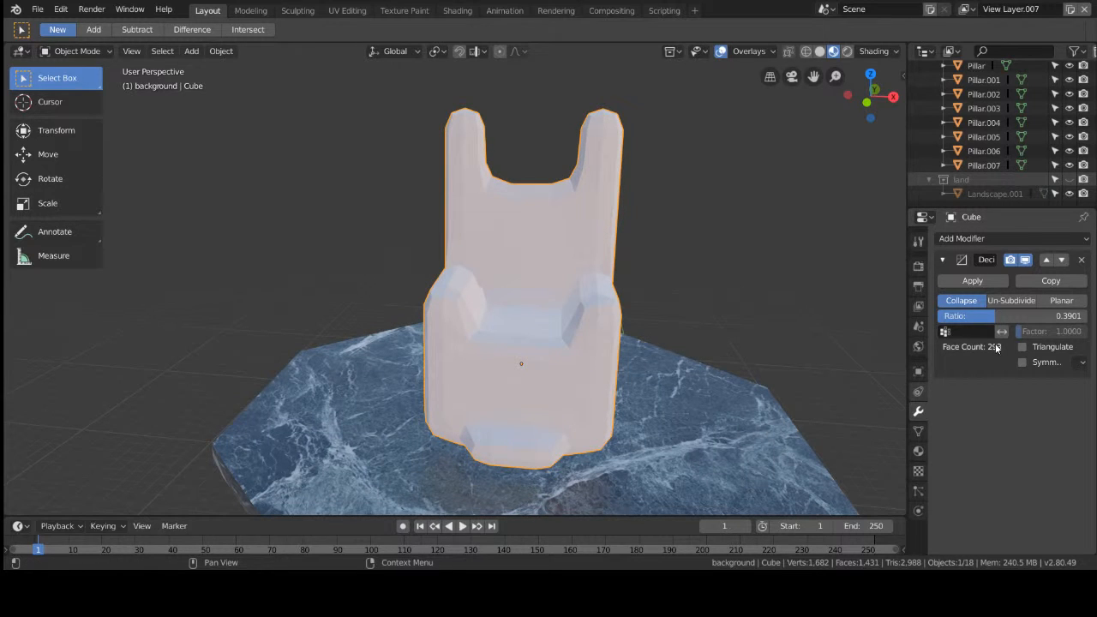
left_click_drag(987, 316, 982, 317)
mouse_move(984, 316)
left_mouse_down()
mouse_move(941, 316)
mouse_move(973, 316)
left_mouse_up()
left_click(863, 299)
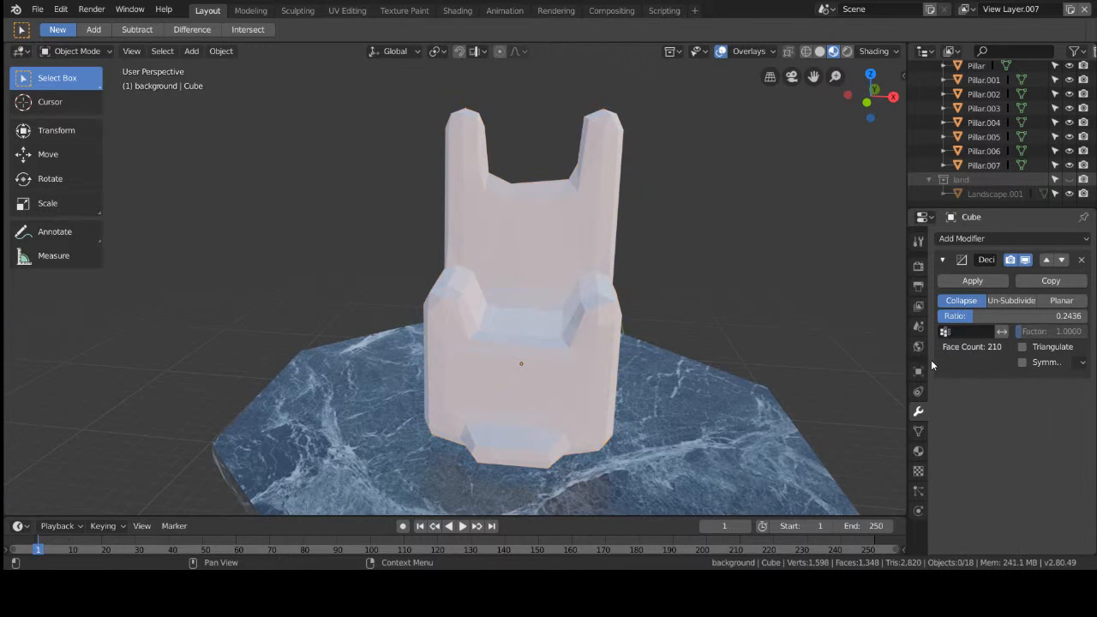
Step: Apply the chair's Decimate modifier and try to shade the chair smooth
left_click(969, 282)
right_click(573, 255)
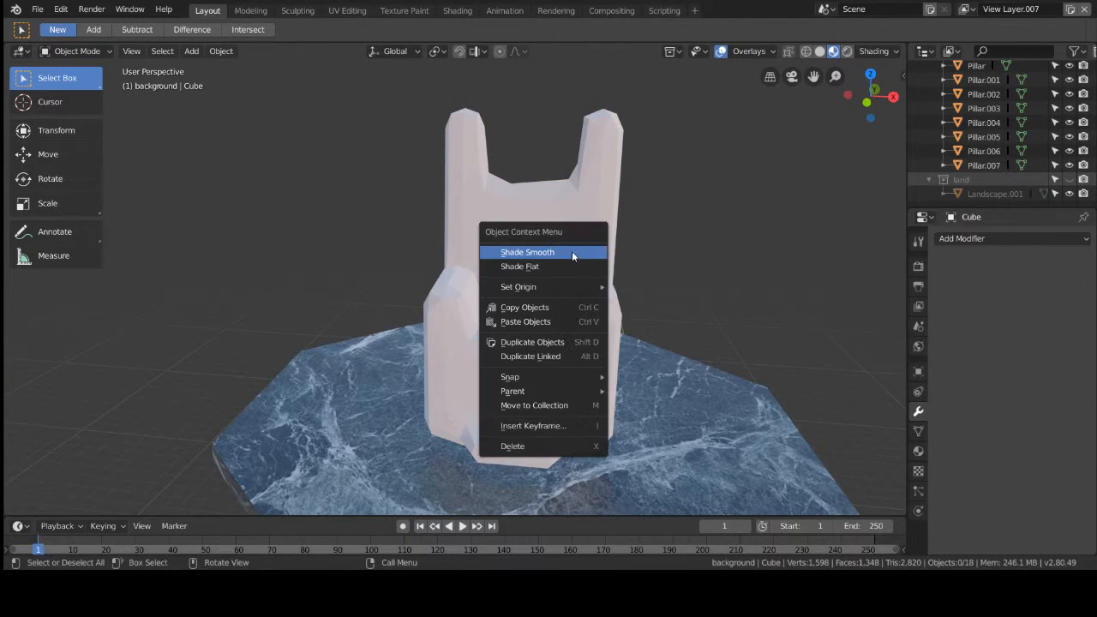
left_click(580, 254)
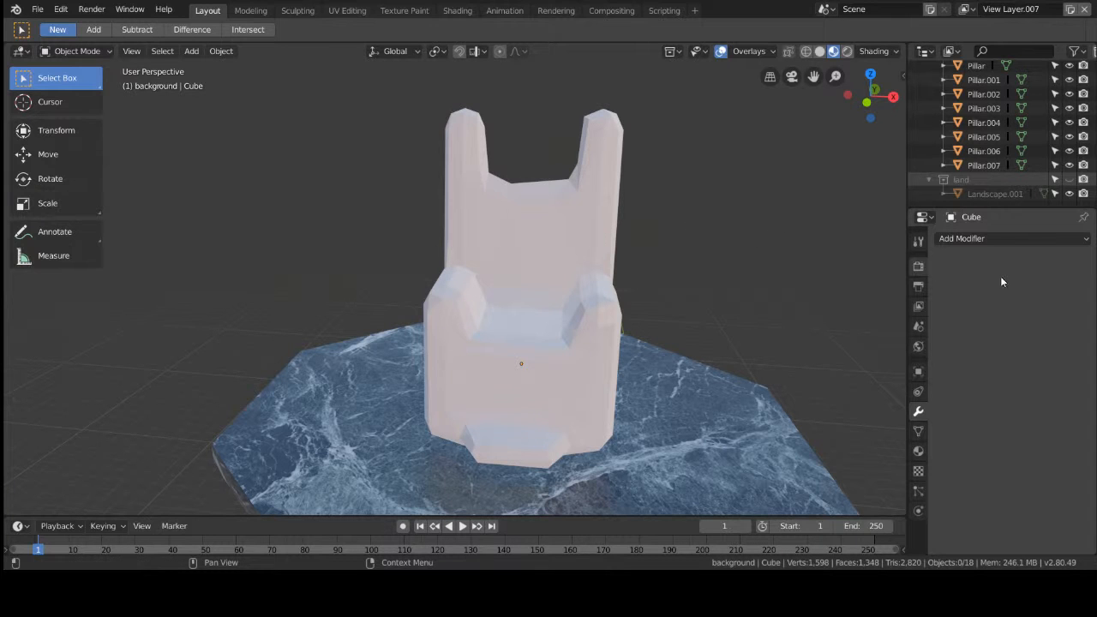
Step: Assign an Image Texture to the Base Color of the chair's Material.002
left_click(919, 491)
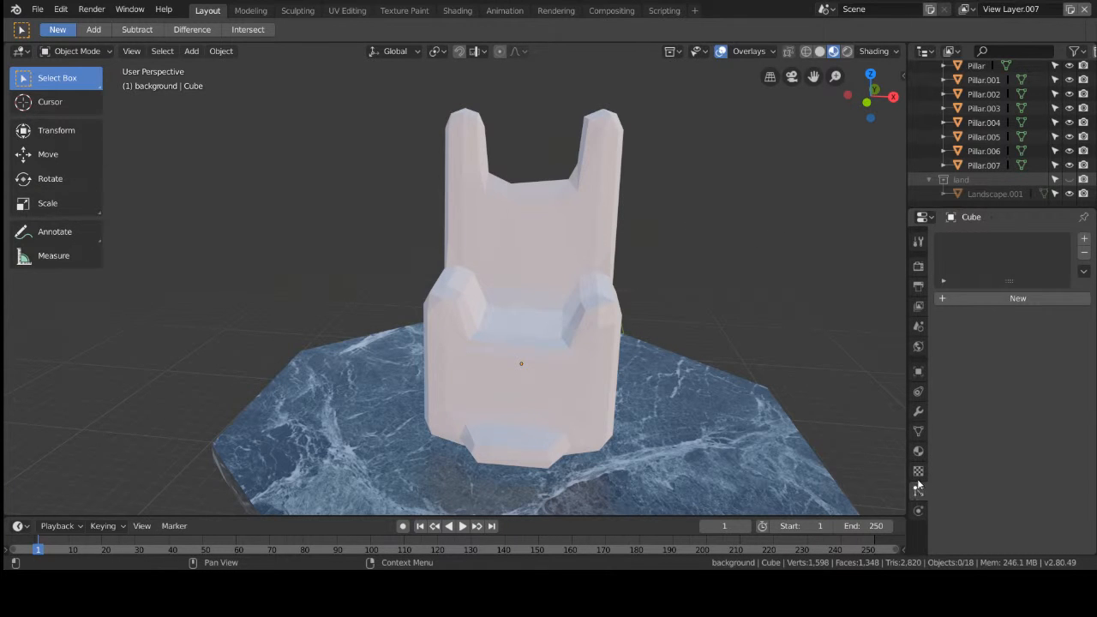
left_click(919, 477)
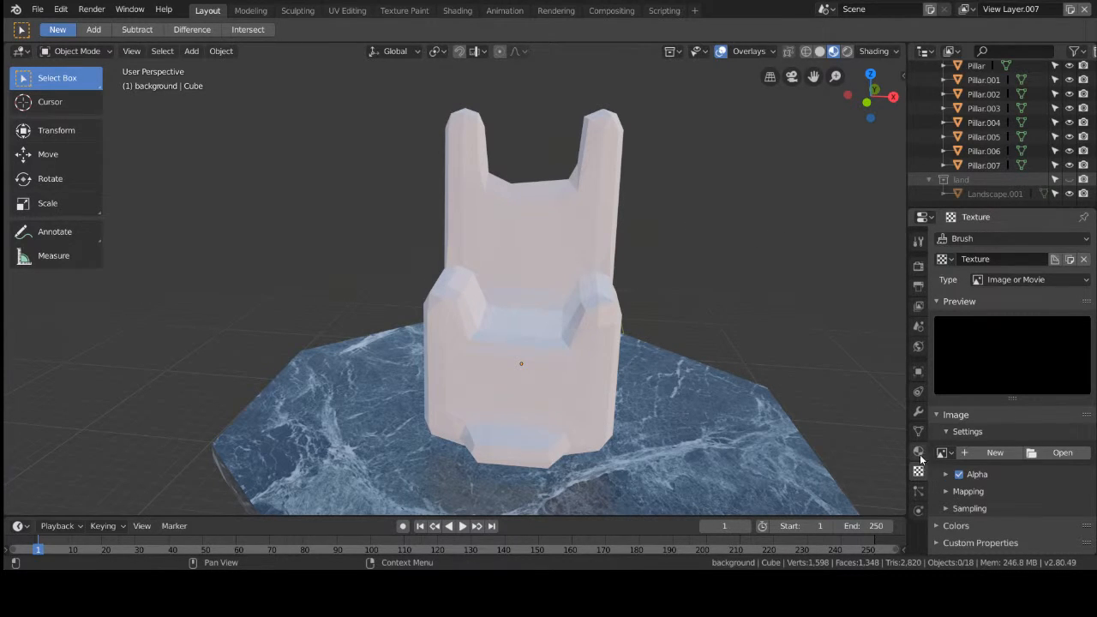
left_click(919, 455)
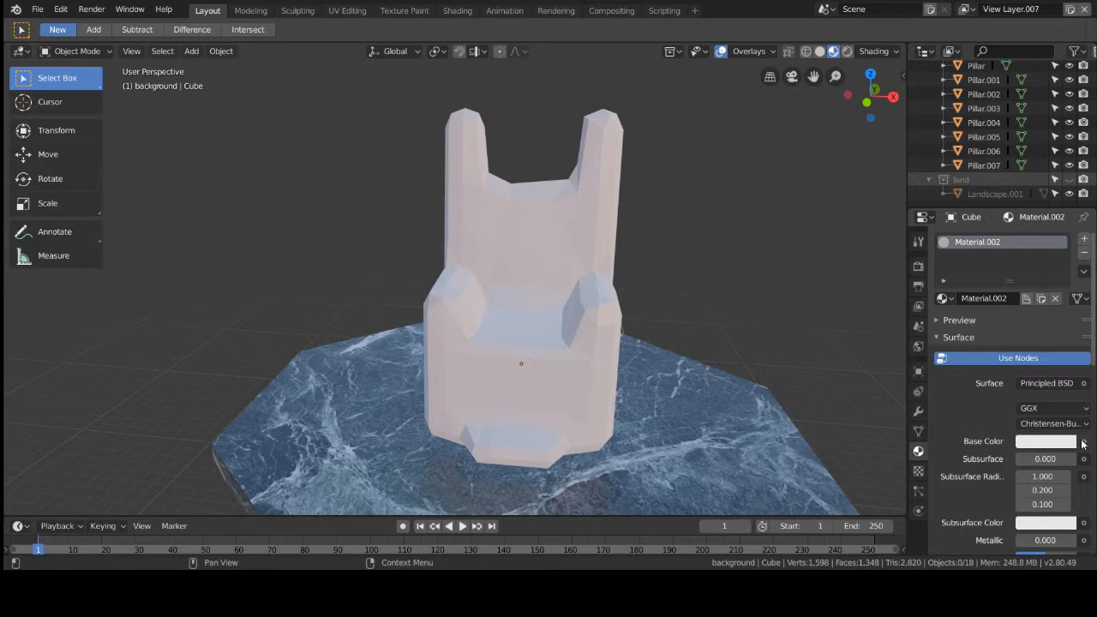
left_click(1084, 441)
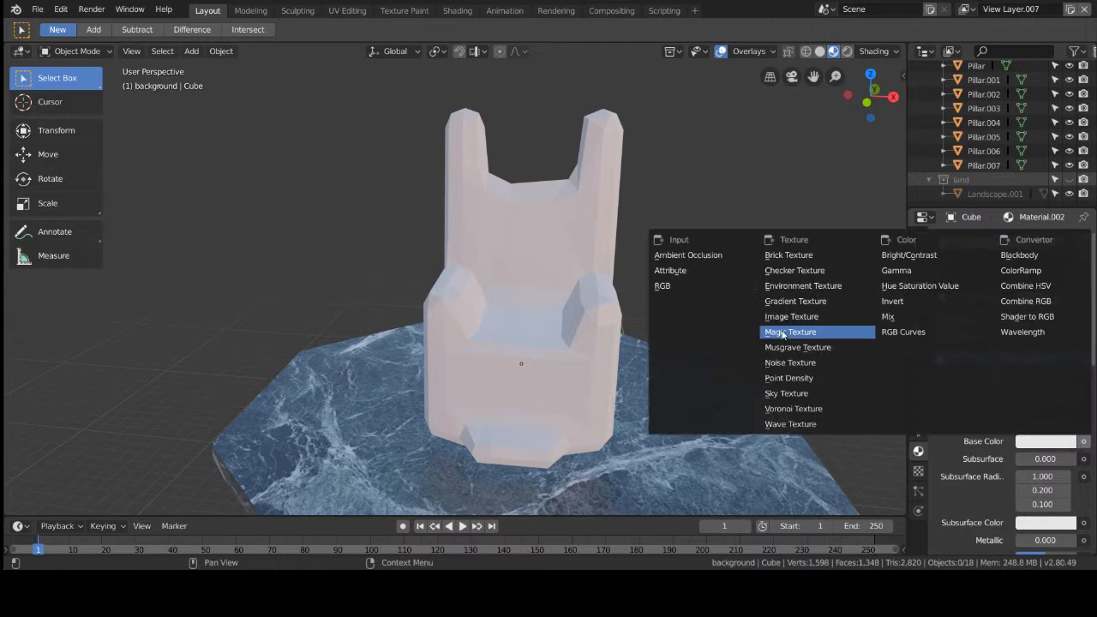
left_click(826, 317)
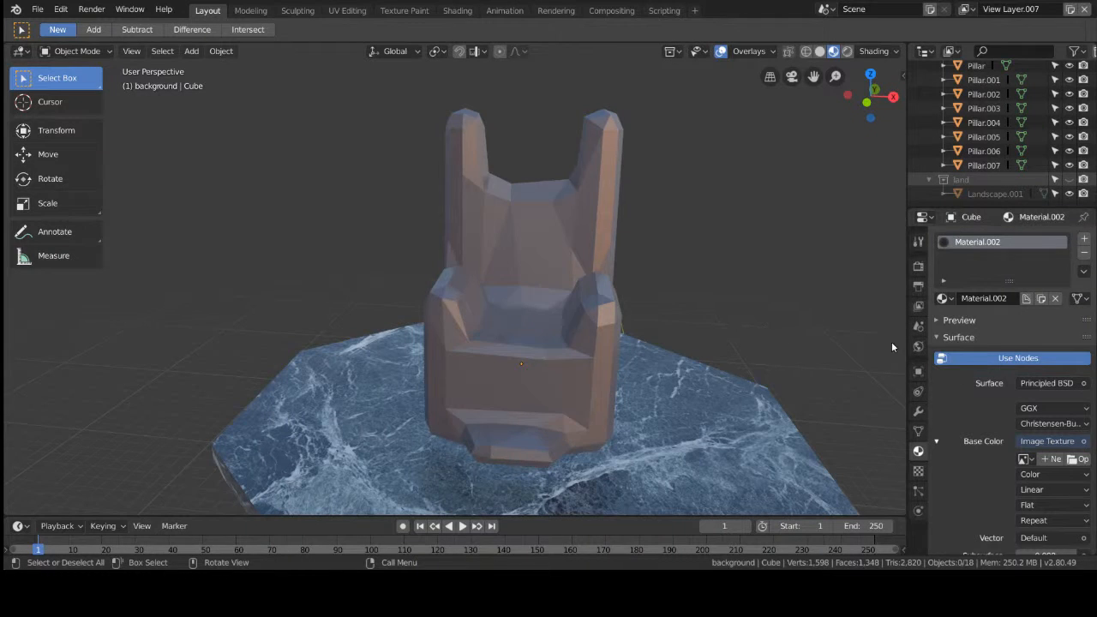
Step: Load Marble062_COL_3K.jpg from the D:\texture\Marble062 REGULAR 3K folder as the throne material's Base Color image
left_click(1078, 459)
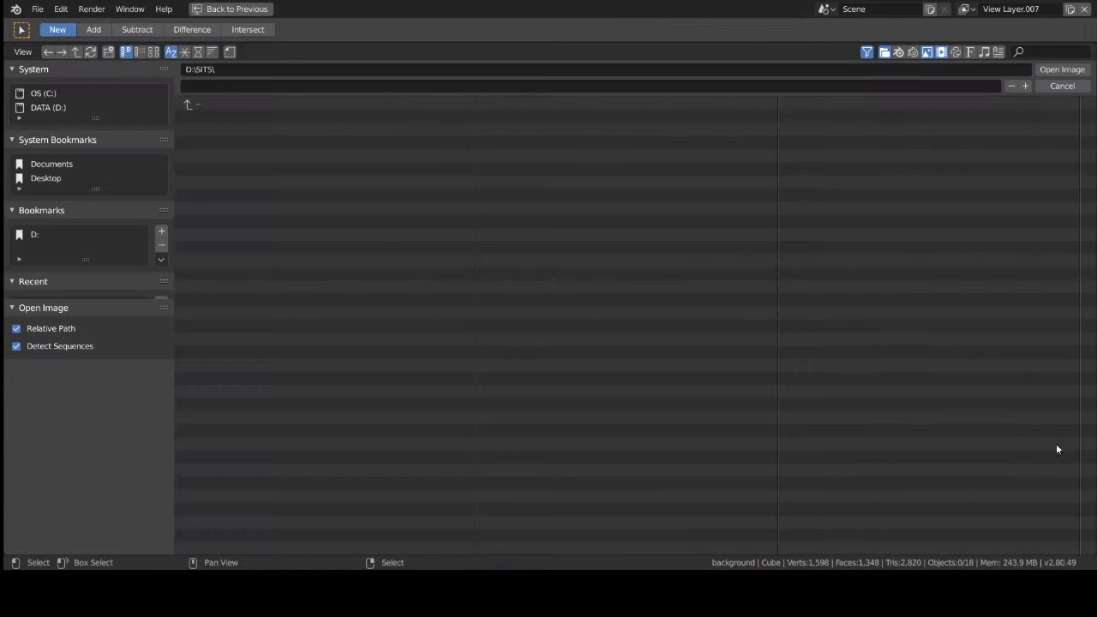
left_click(223, 101)
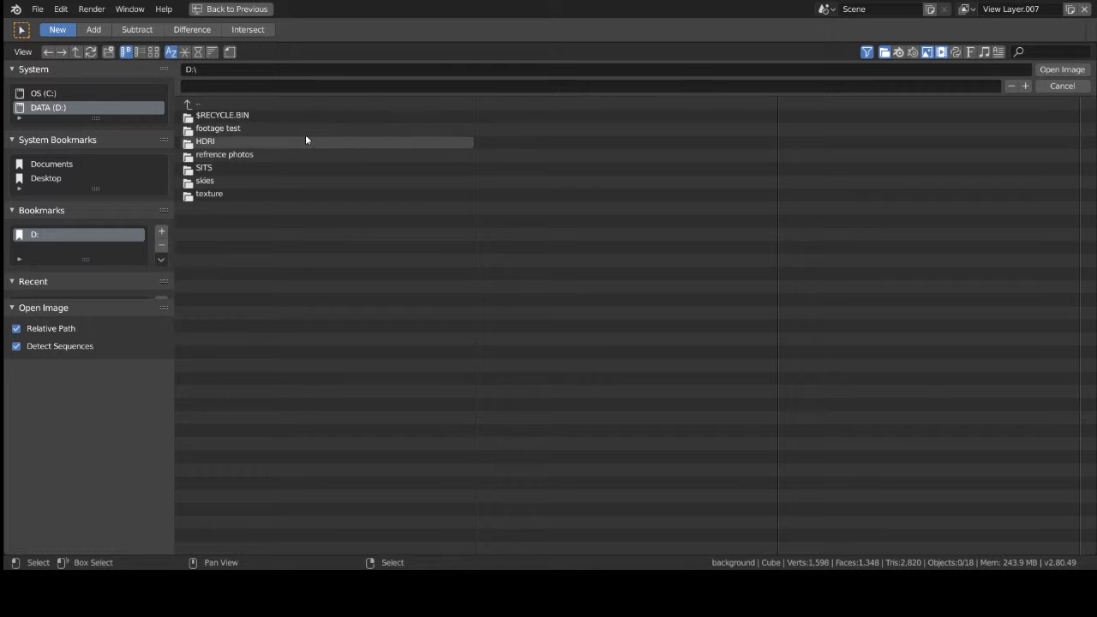
left_click(312, 194)
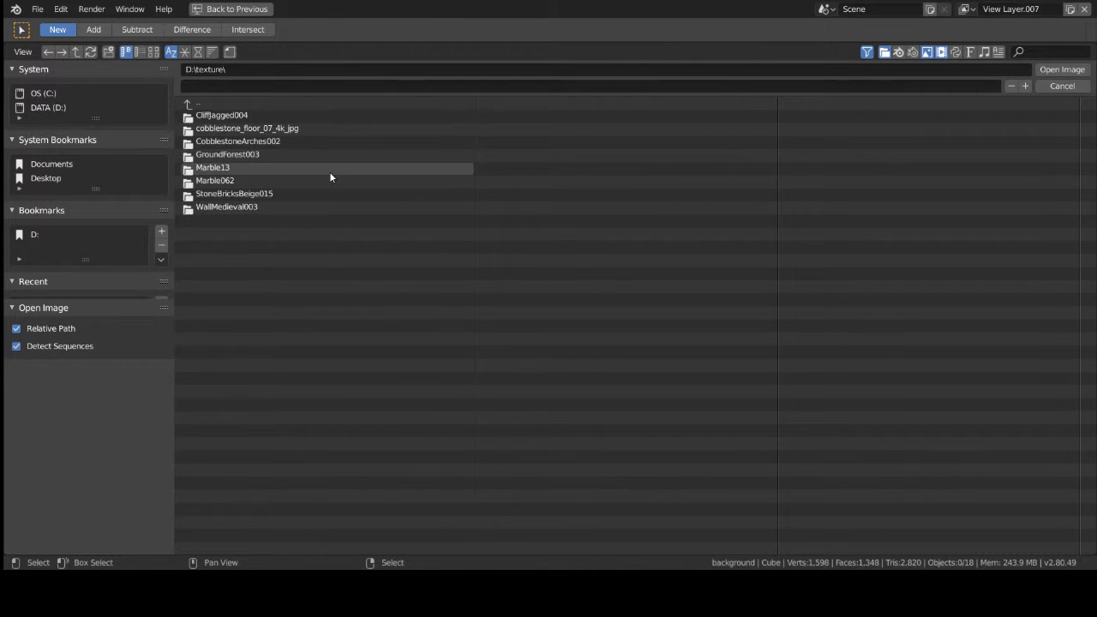
left_click(331, 181)
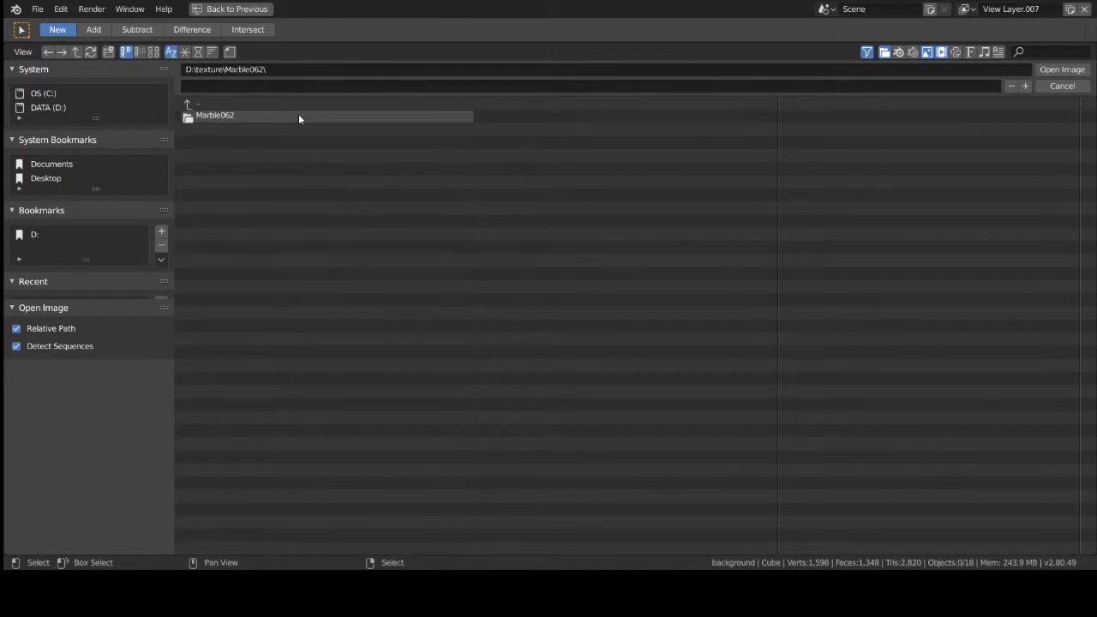
left_click(299, 115)
left_click(302, 128)
left_click(321, 115)
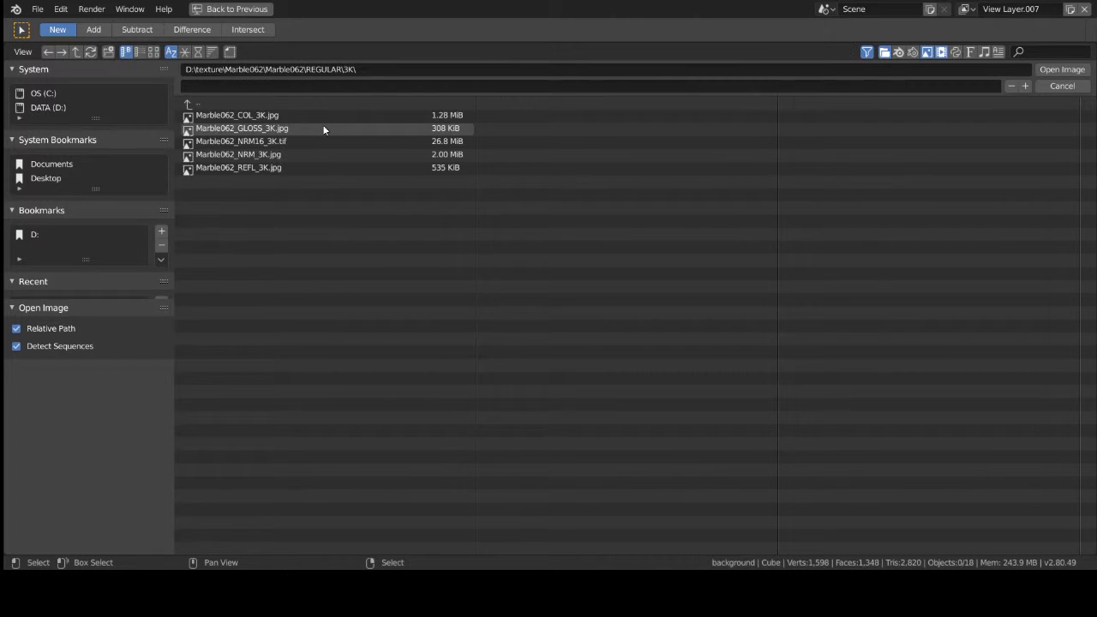
left_click(330, 116)
double_click(330, 113)
Step: Save the current Blender scene file
middle_click_drag(344, 141, 406, 178)
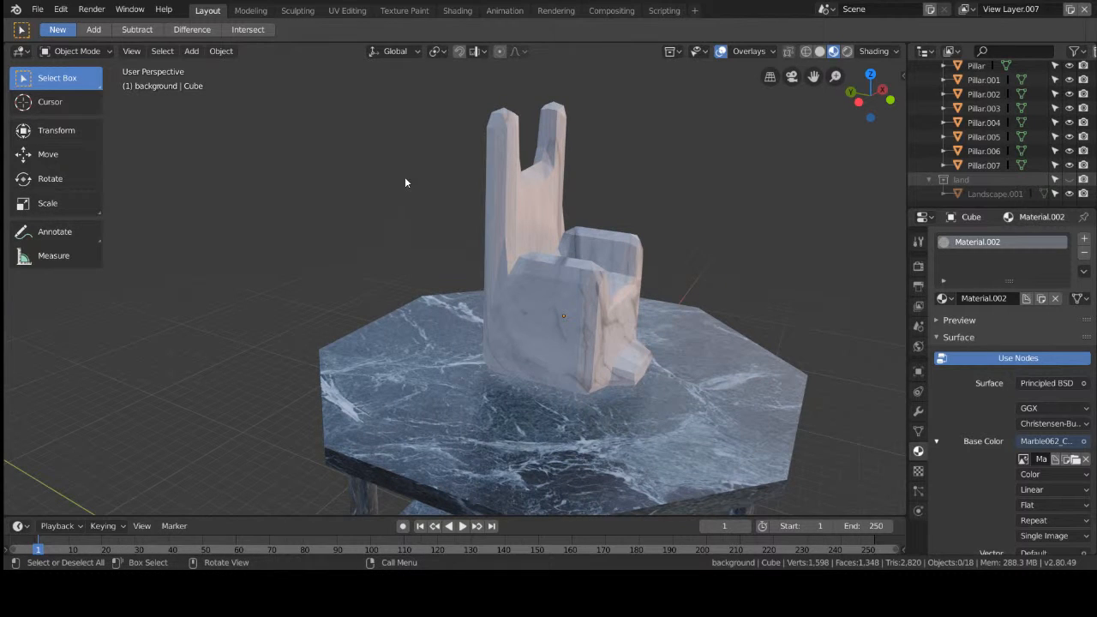
key("shift+s")
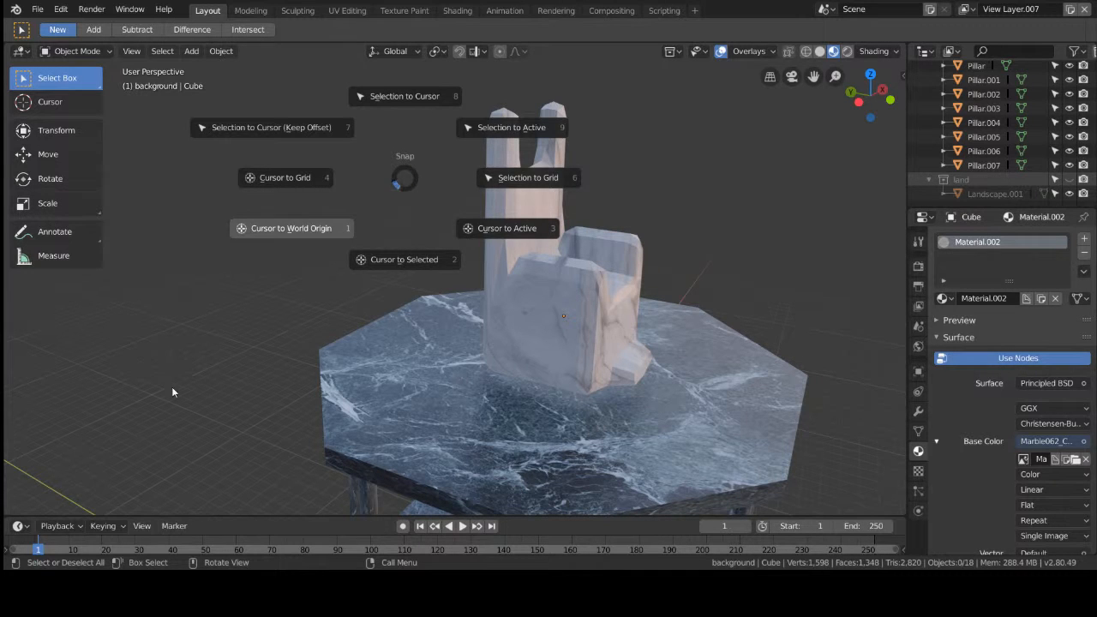
left_click(569, 290)
key("ctrl+s")
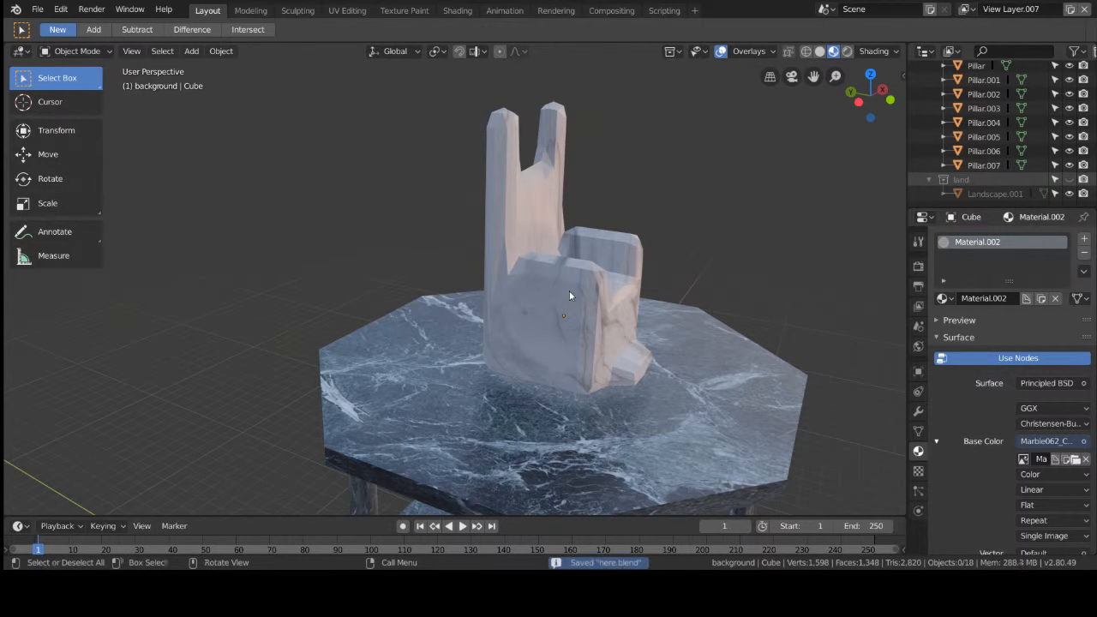
Step: Move the throne down slightly along the global Z axis so its base sits on the pavilion roof, and deselect it
middle_click_drag(640, 269, 653, 227)
scroll(651, 236, "down", 3)
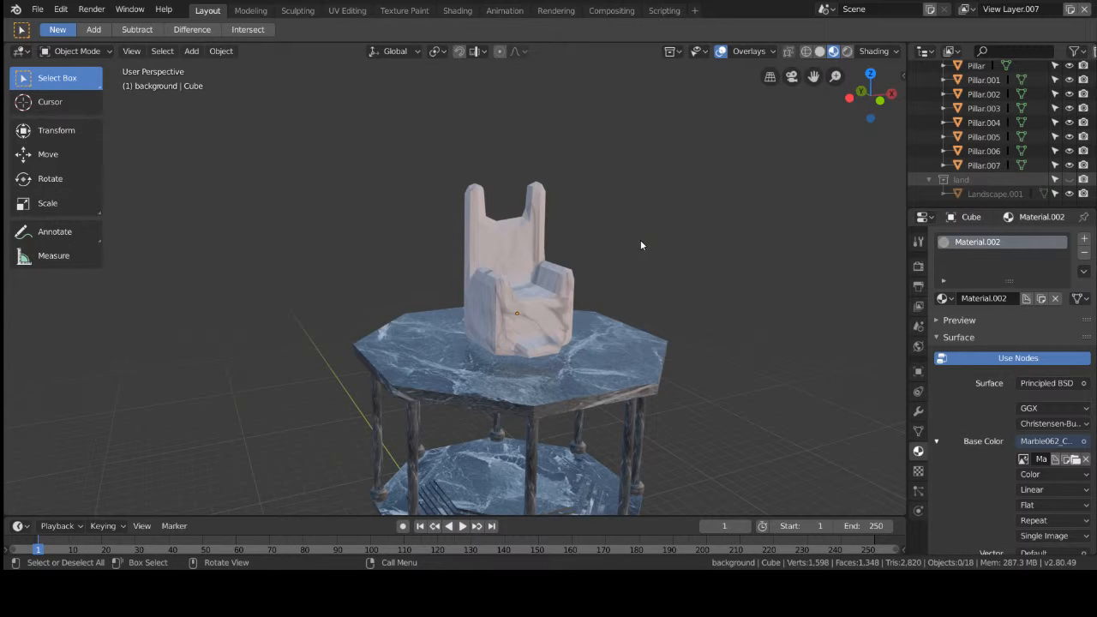
middle_click_drag(715, 311, 785, 293)
scroll(546, 271, "up", 3)
left_click(565, 281)
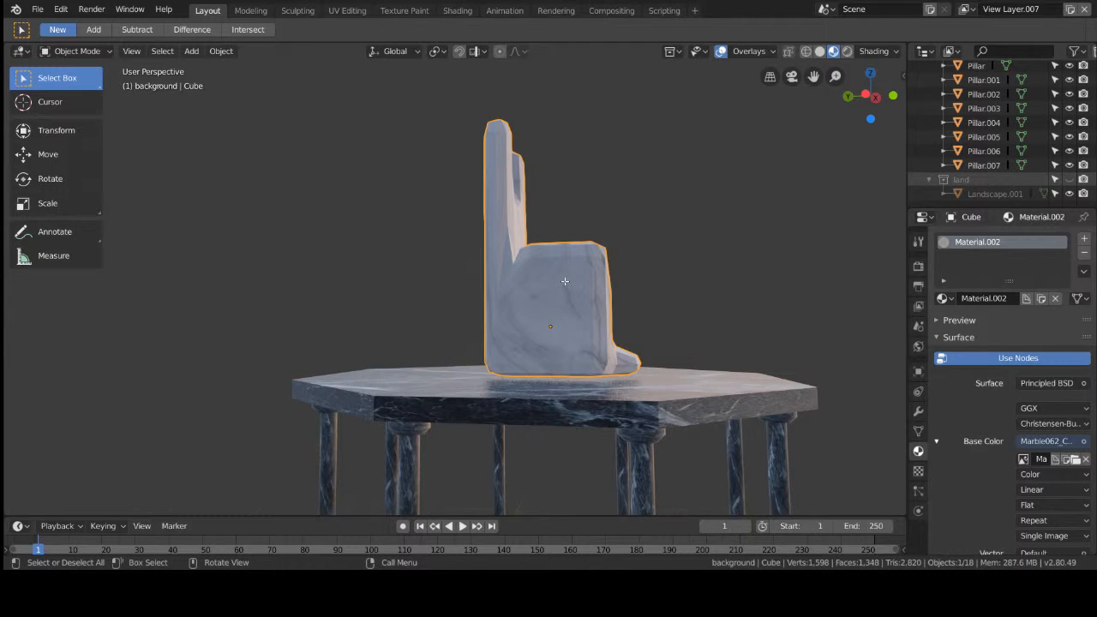
key("g")
key("z")
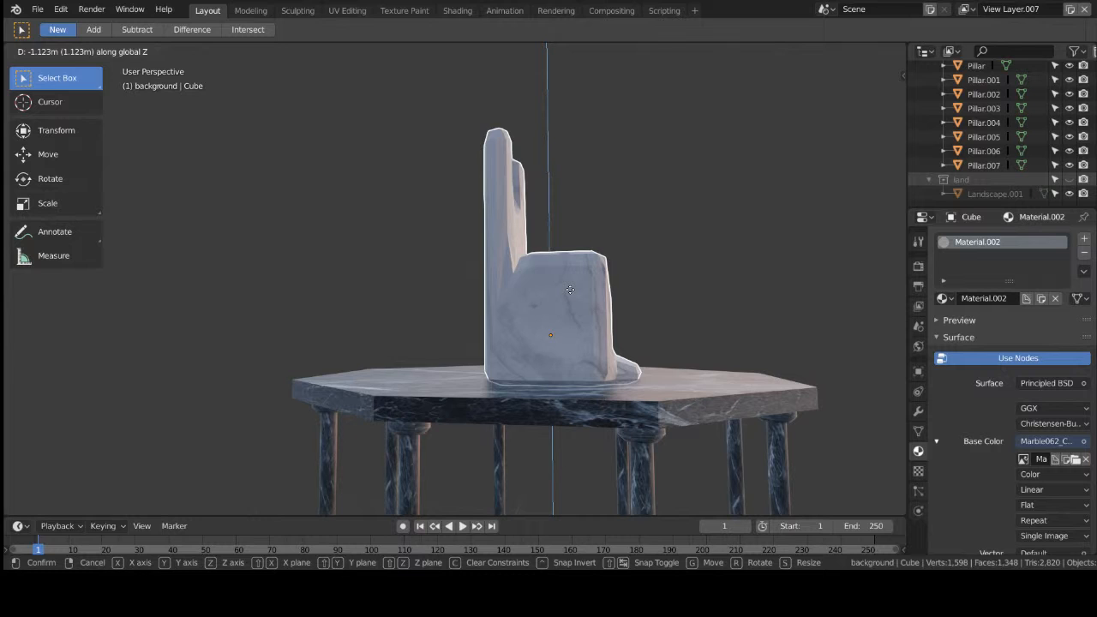
left_click(570, 290)
left_click(769, 299)
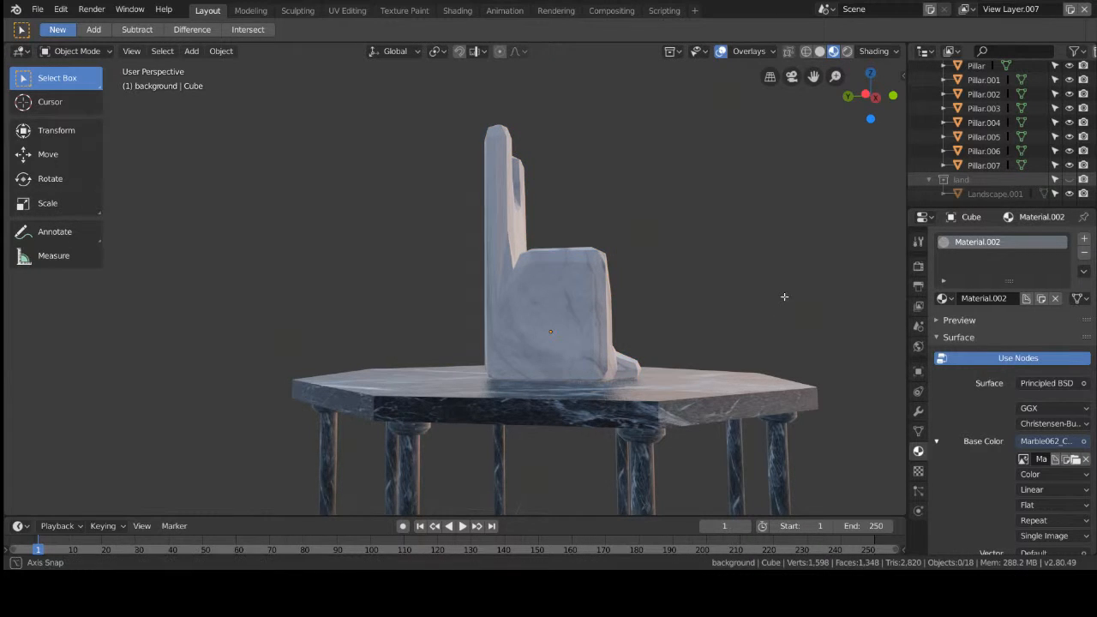
Step: Examine the throne on the pavilion from behind, through the camera, and in Rendered viewport shading
middle_click_drag(785, 297, 661, 283)
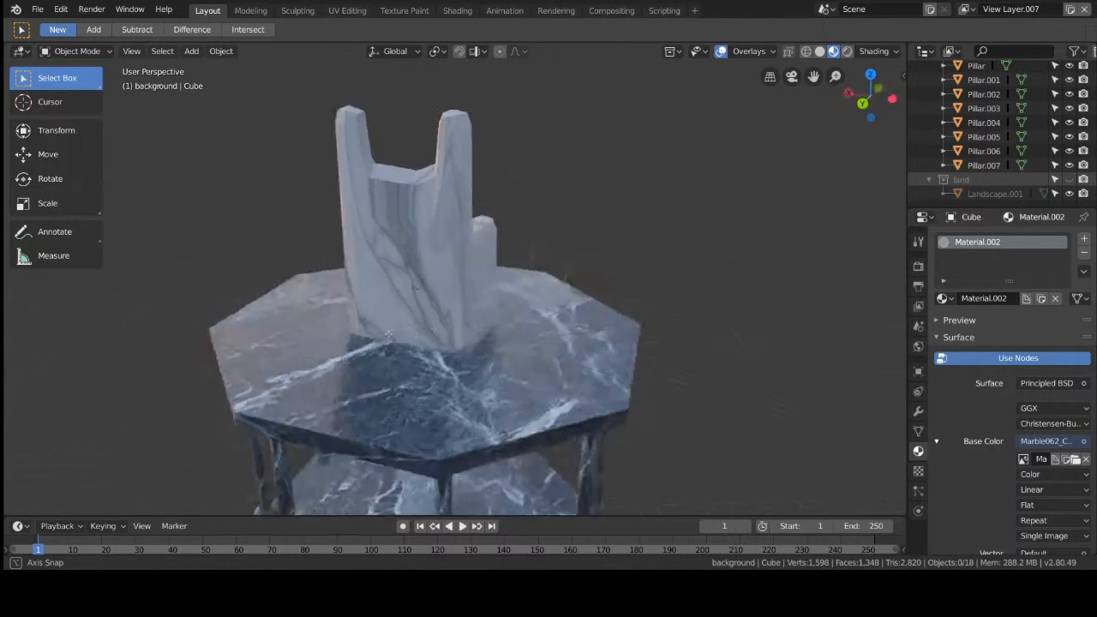
middle_click_drag(388, 334, 455, 486)
scroll(454, 485, "down", 2)
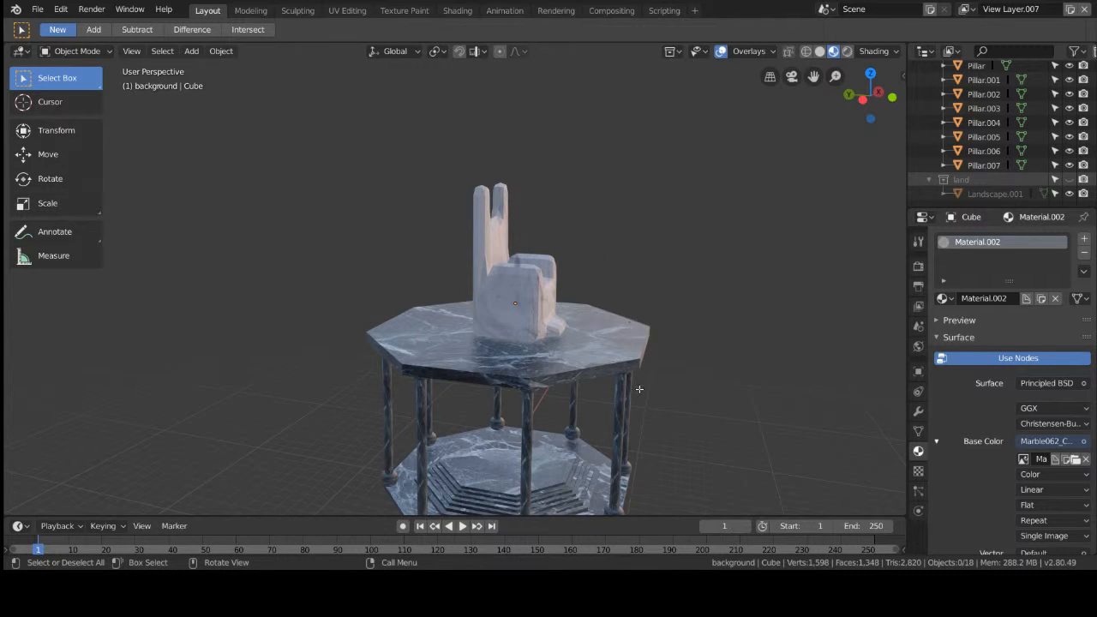
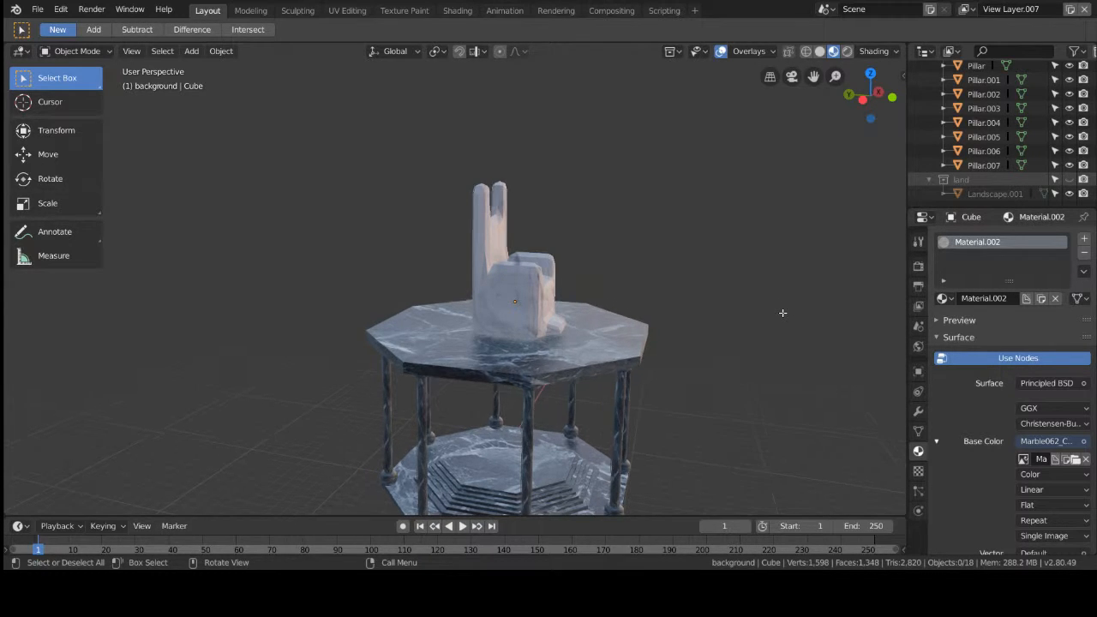
key("KP_0")
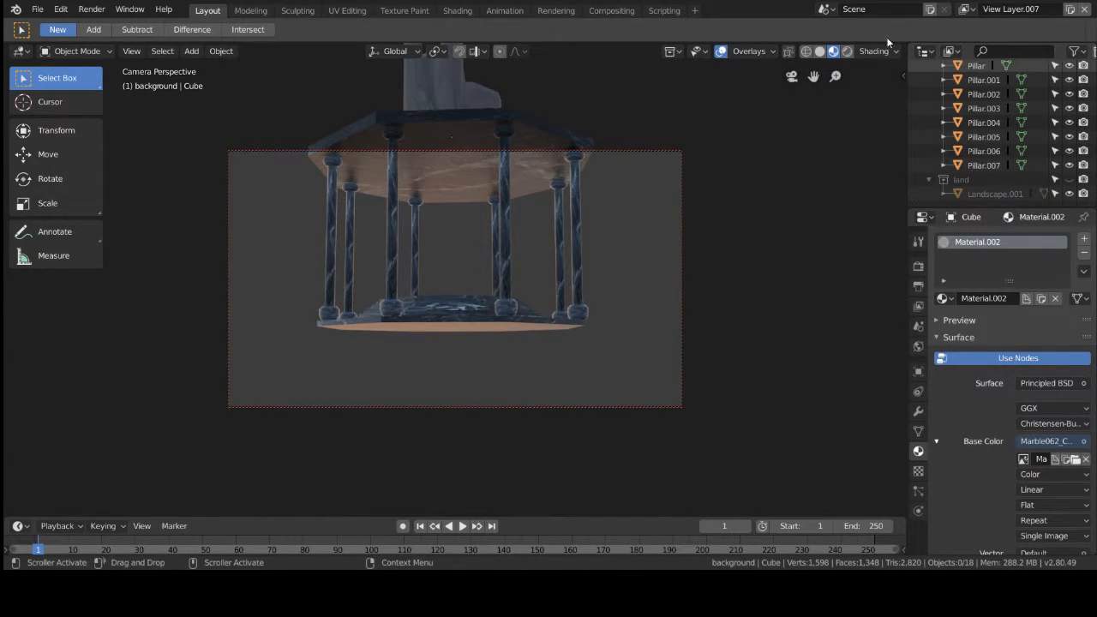
scroll(655, 184, "down", 3)
middle_click_drag(588, 211, 558, 256, "shift")
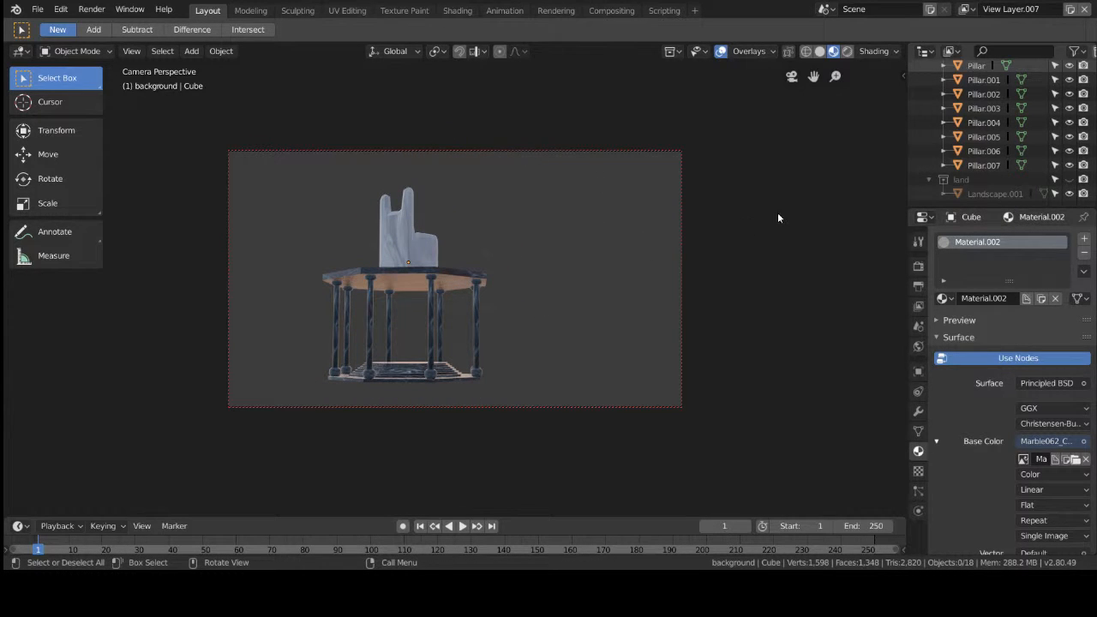
key("KP_0")
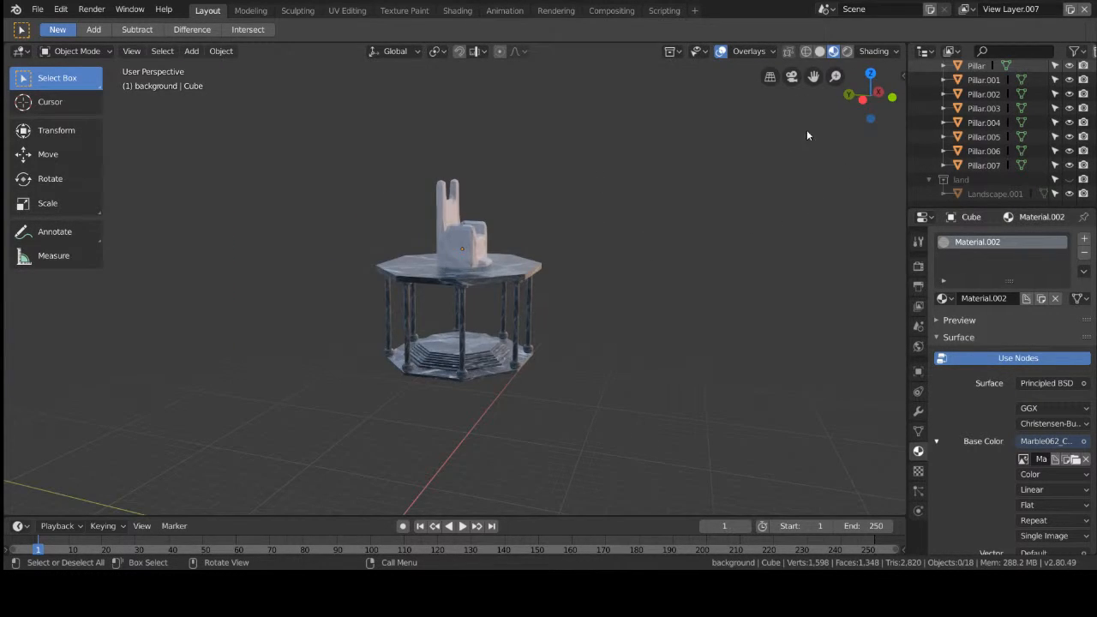
left_click(845, 51)
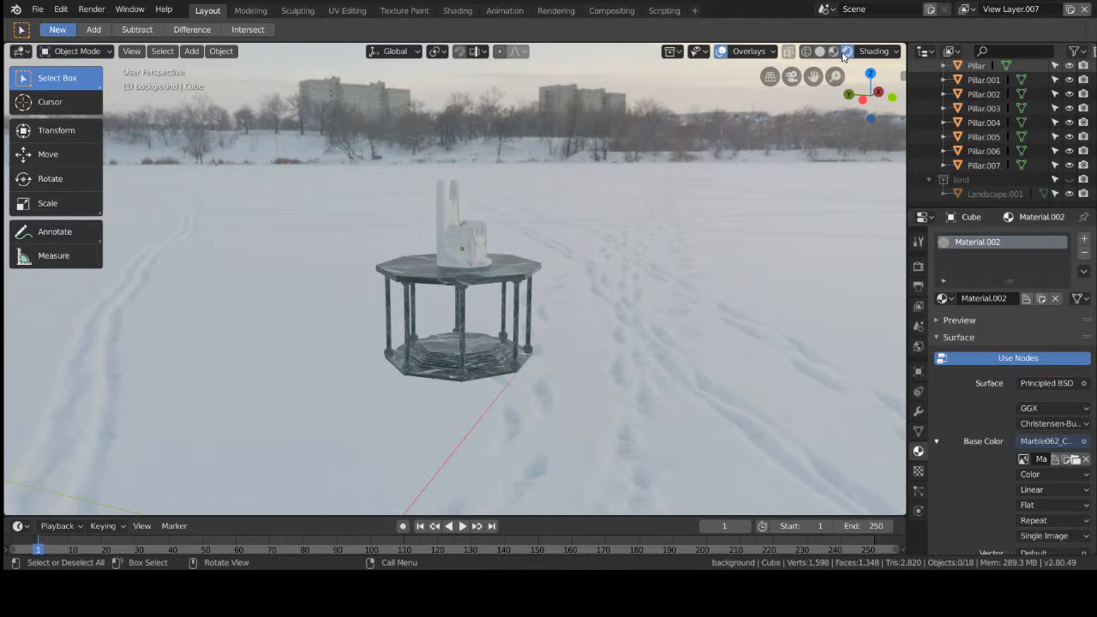
Step: Return the viewport to material preview shading and unhide the land, Collection 2 and Collection collections
left_click(833, 52)
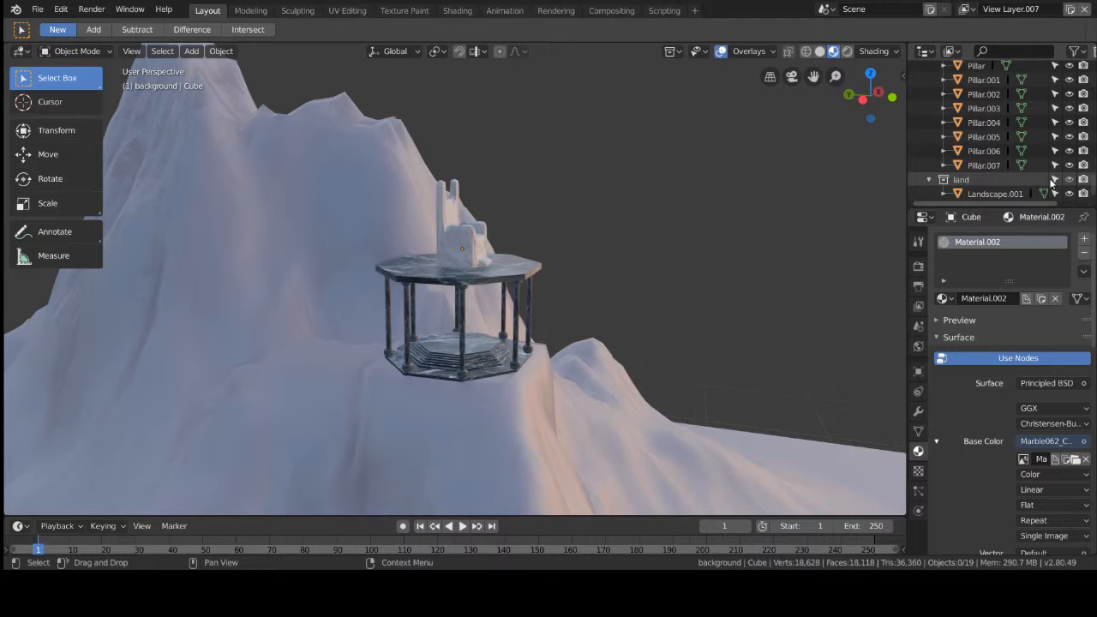
scroll(1050, 180, "up", 4)
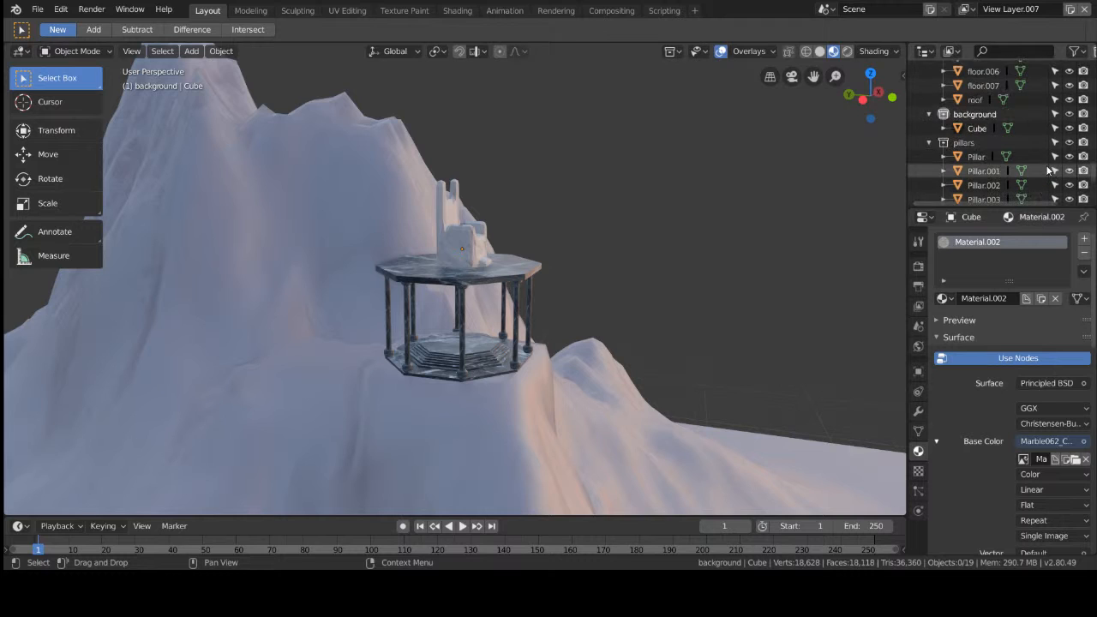
scroll(1046, 166, "up", 4)
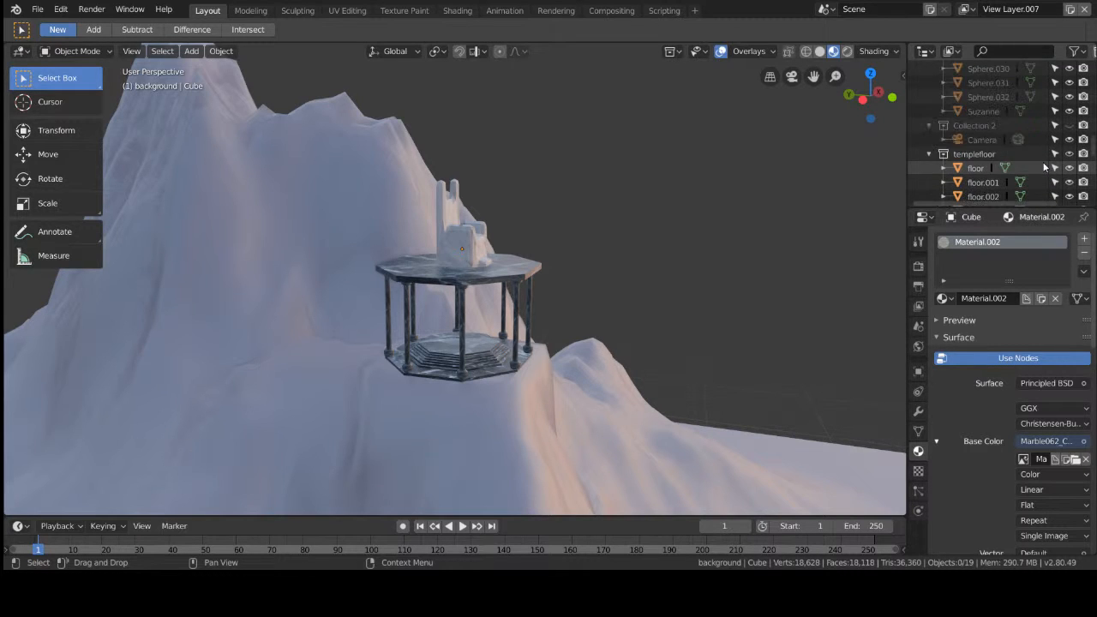
left_click(1072, 126)
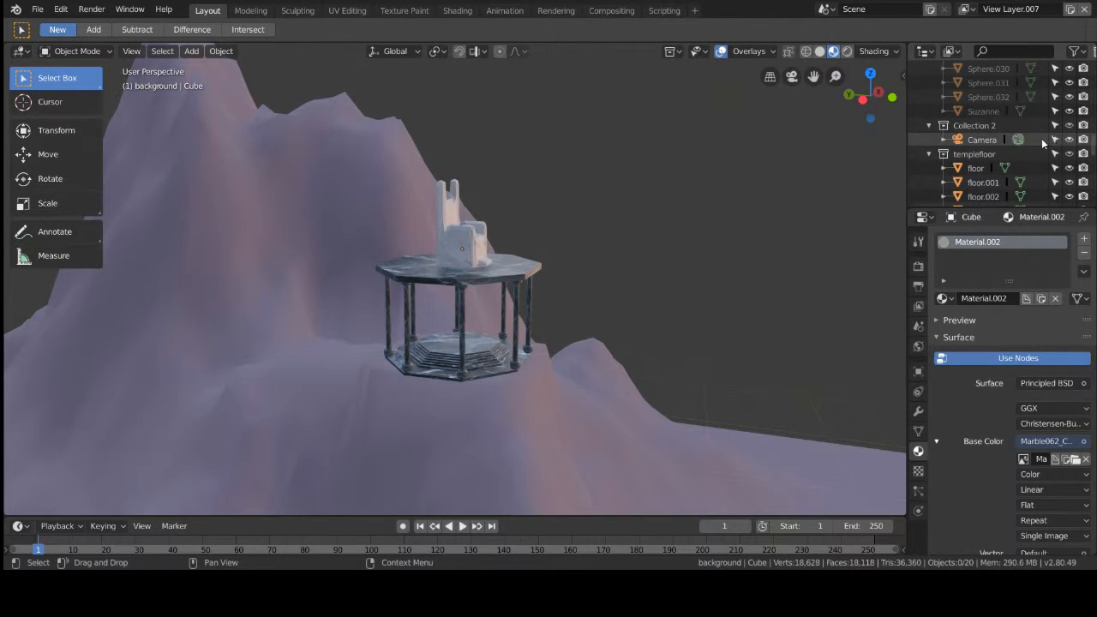
scroll(1042, 138, "up", 8)
scroll(1052, 142, "up", 3)
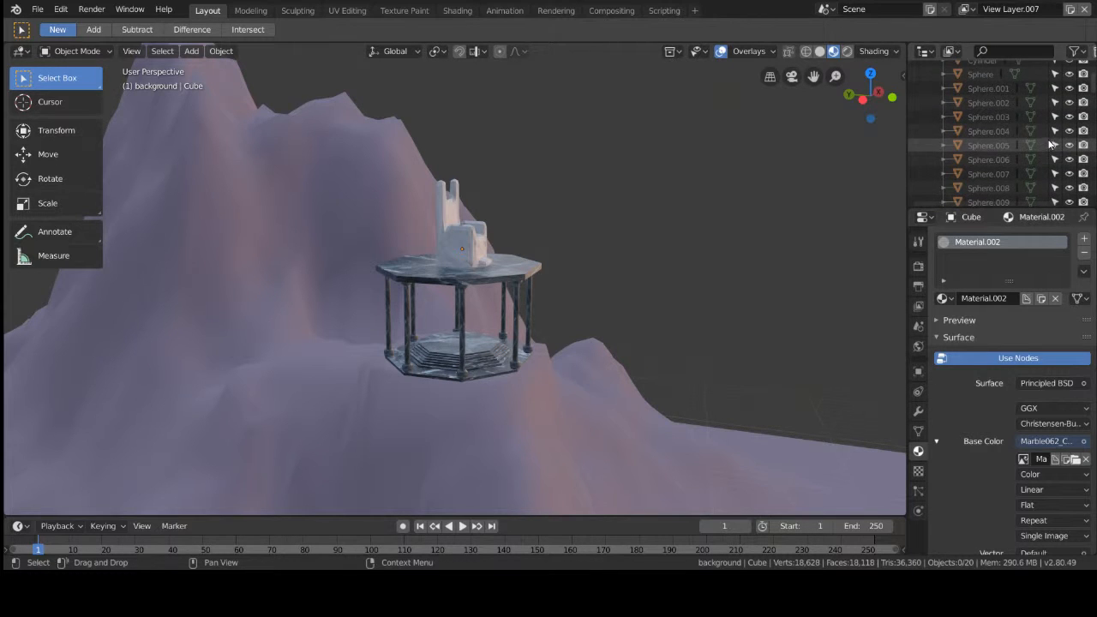
left_click(1069, 84)
scroll(753, 263, "up", 2)
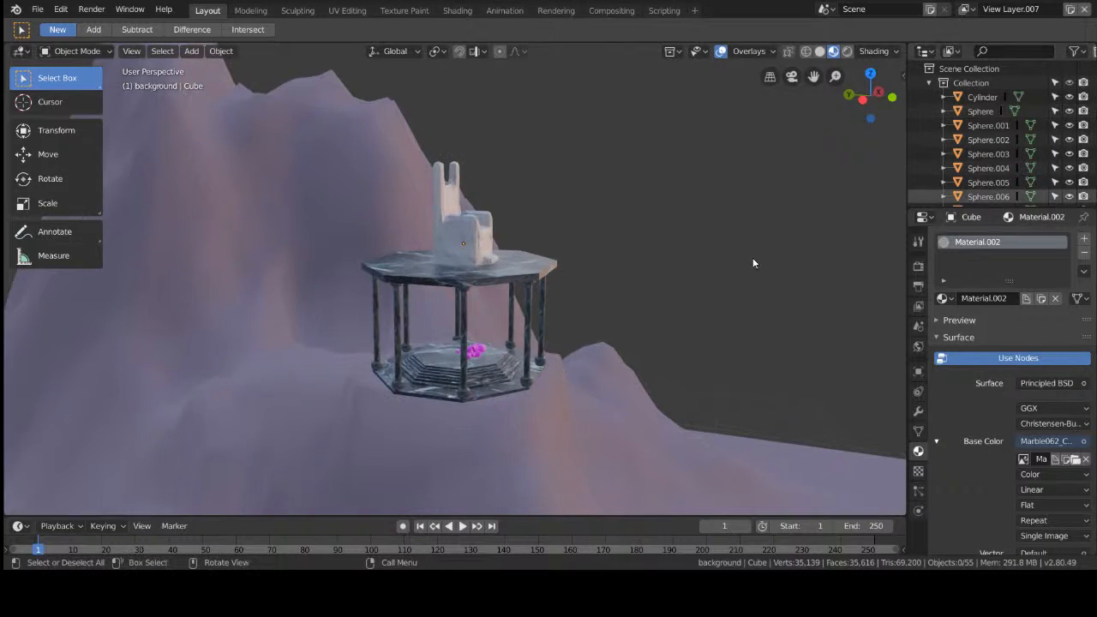
Step: Import the 432428-unsplash.jpg sky photo from D:\skies as an image plane and scale it up by about 4.9
middle_click_drag(697, 289, 719, 287)
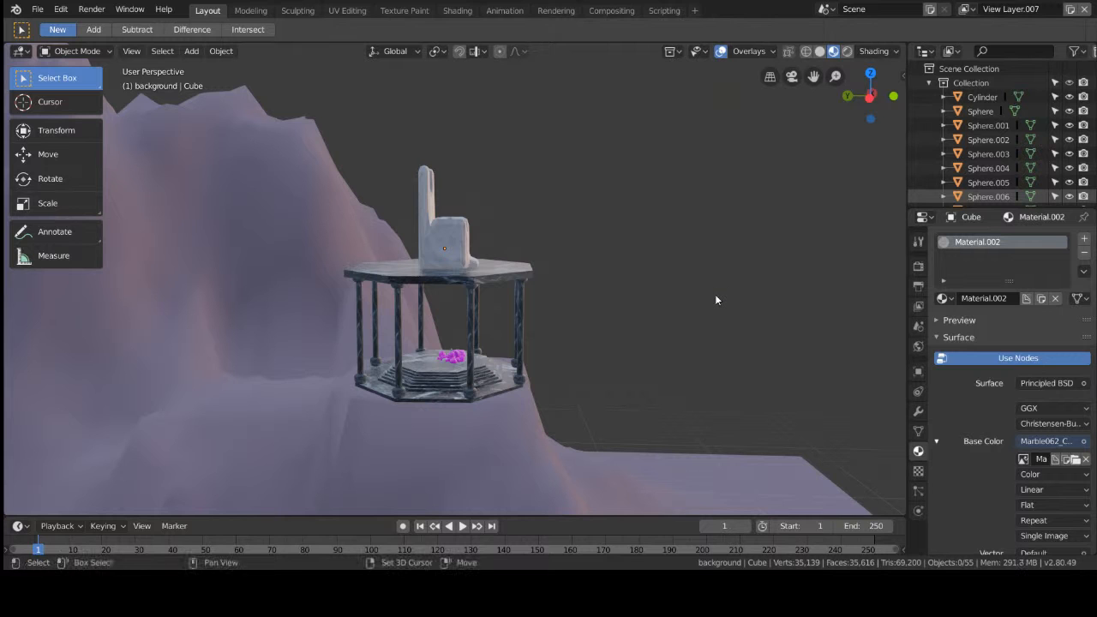
key("shift+a")
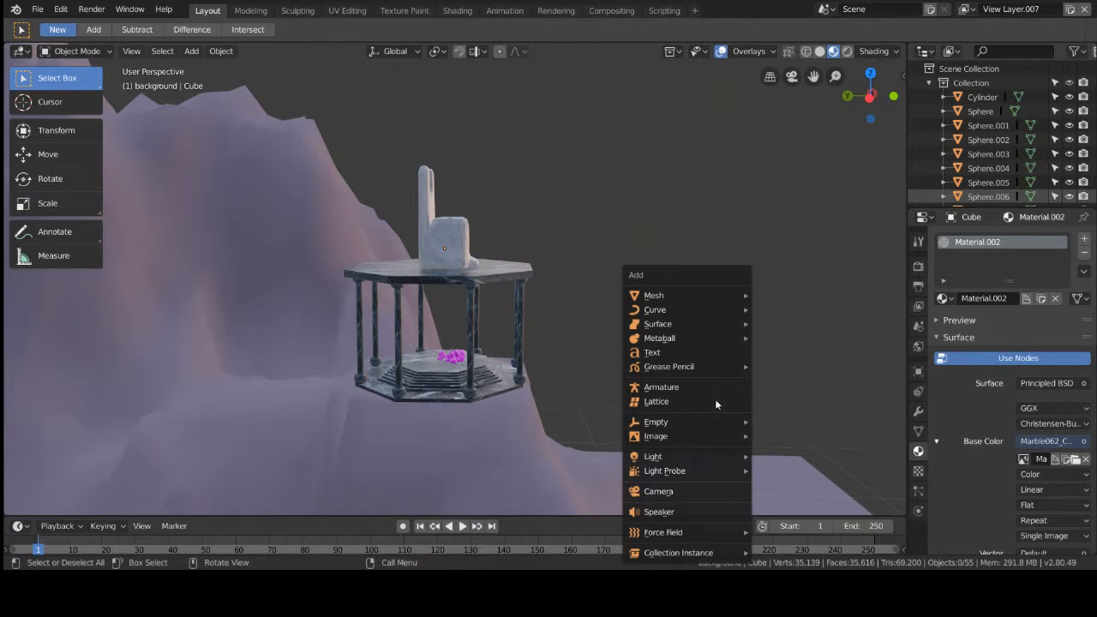
mouse_move(714, 431)
left_click(814, 467)
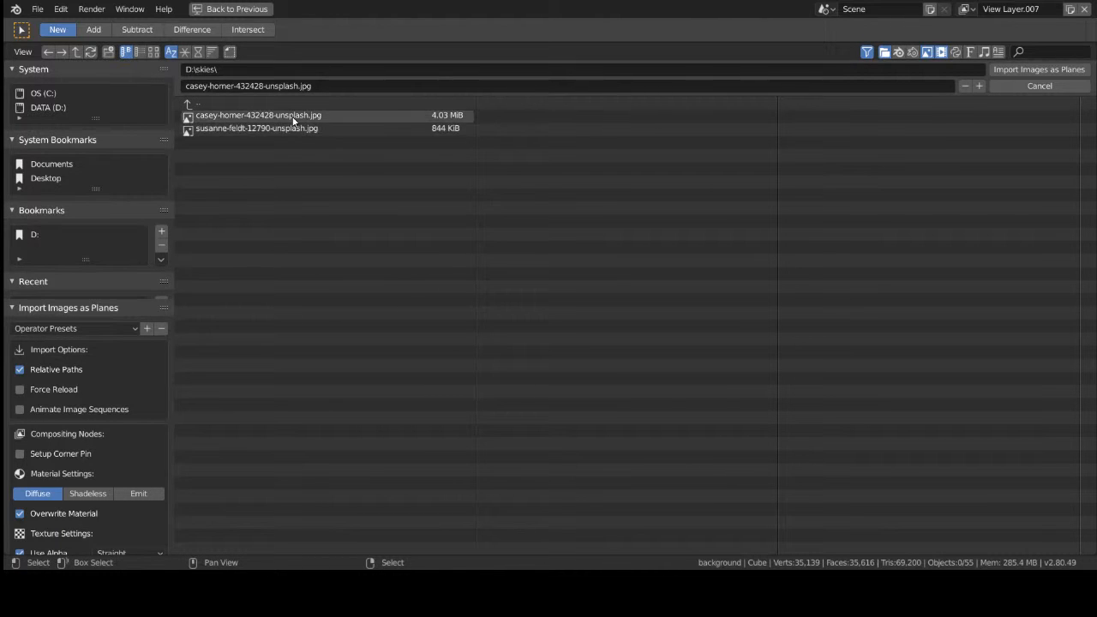
double_click(291, 114)
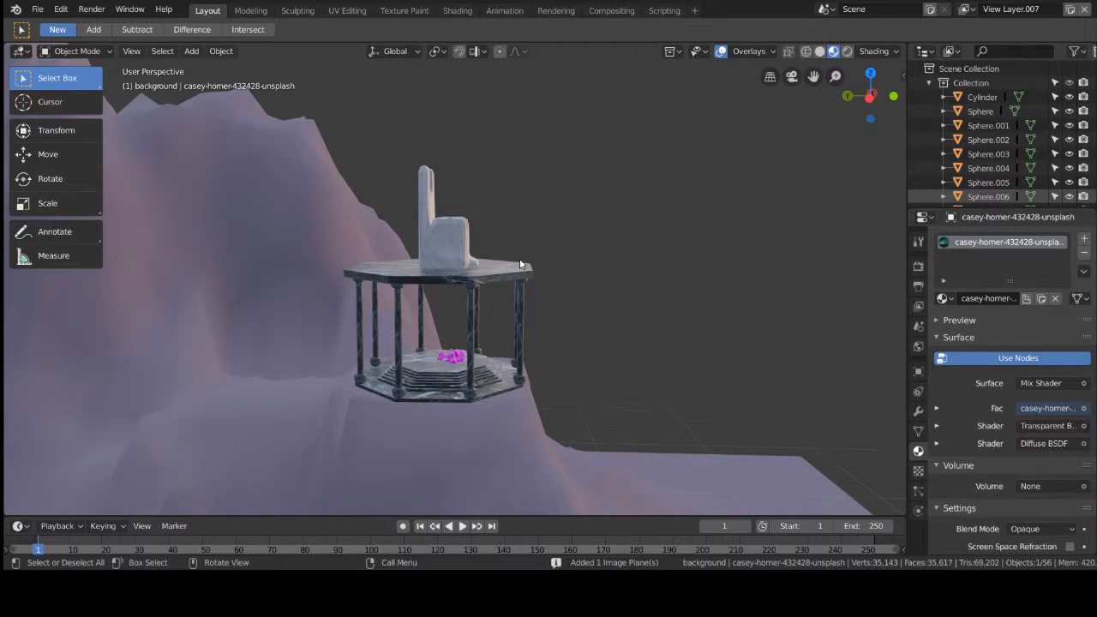
key("s")
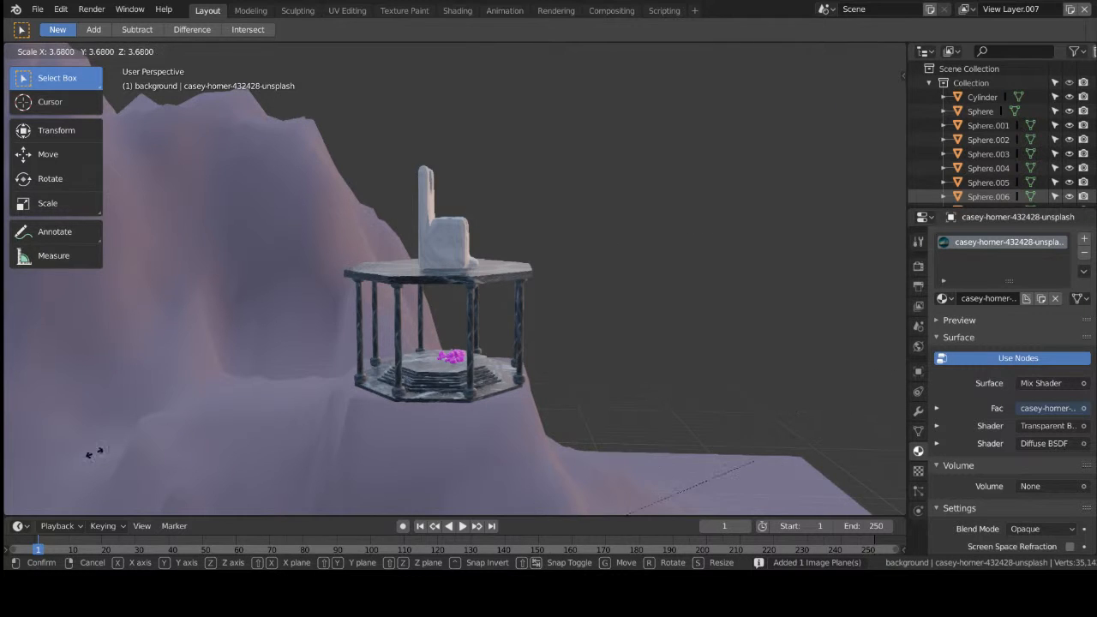
left_click(611, 193)
Step: Raise the sky image plane 255 m along global Z and scale it up by about 52.8
scroll(578, 299, "down", 9)
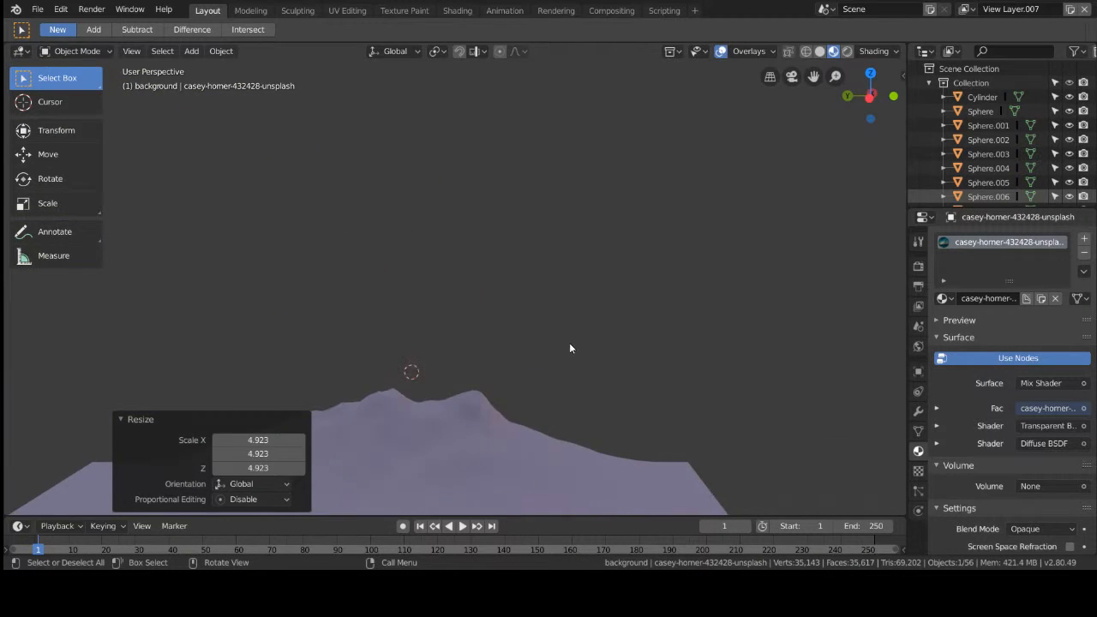
scroll(569, 344, "up", 3)
key("g")
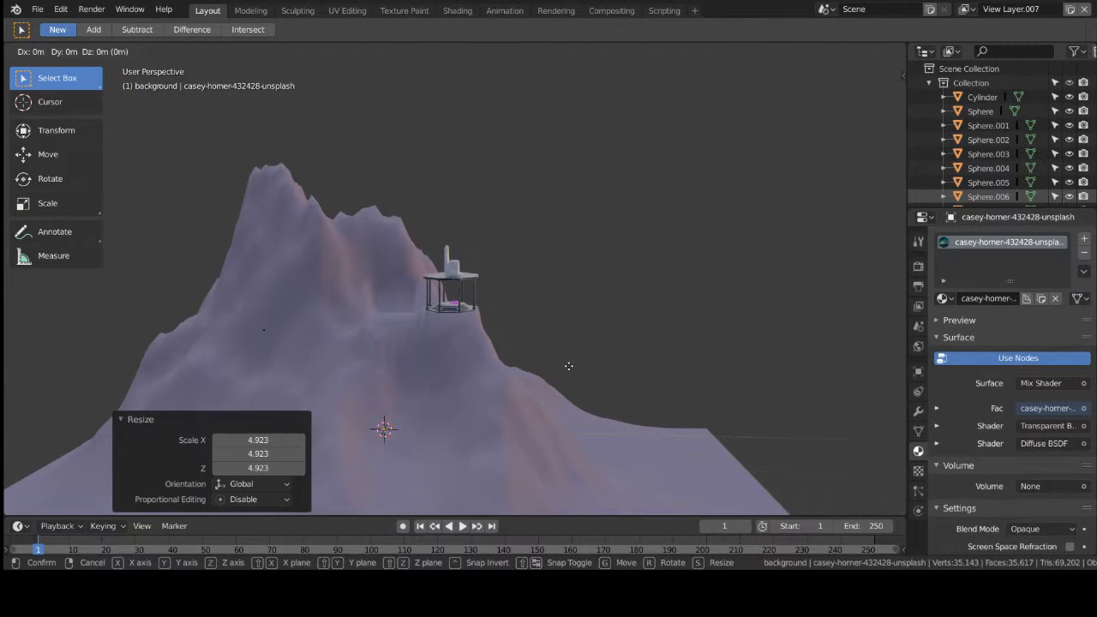
key("z")
left_click(538, 158)
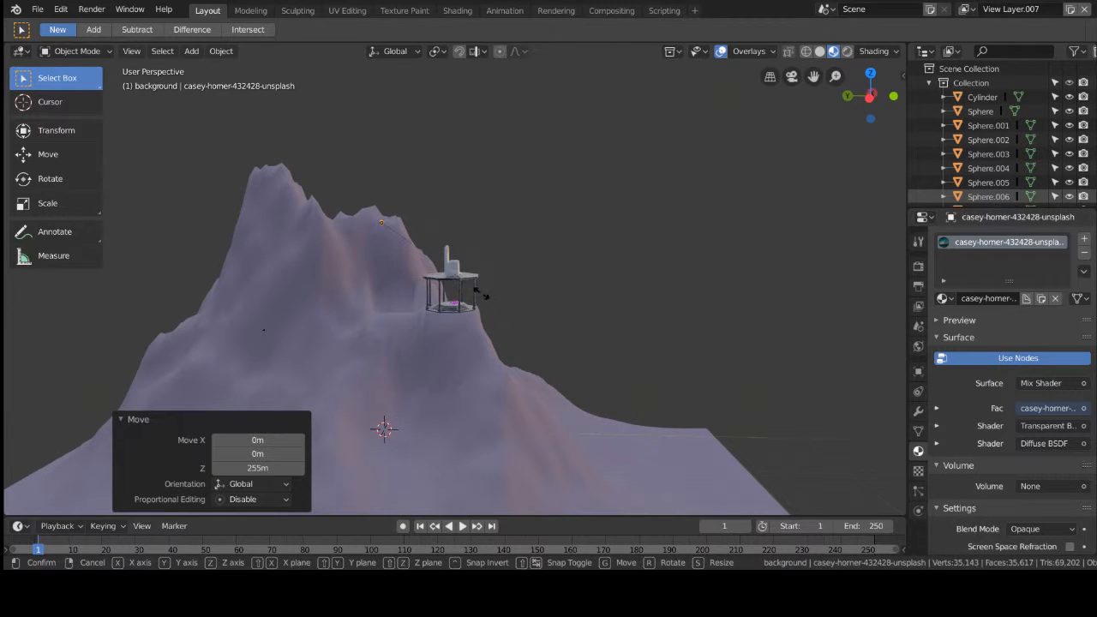
key("s")
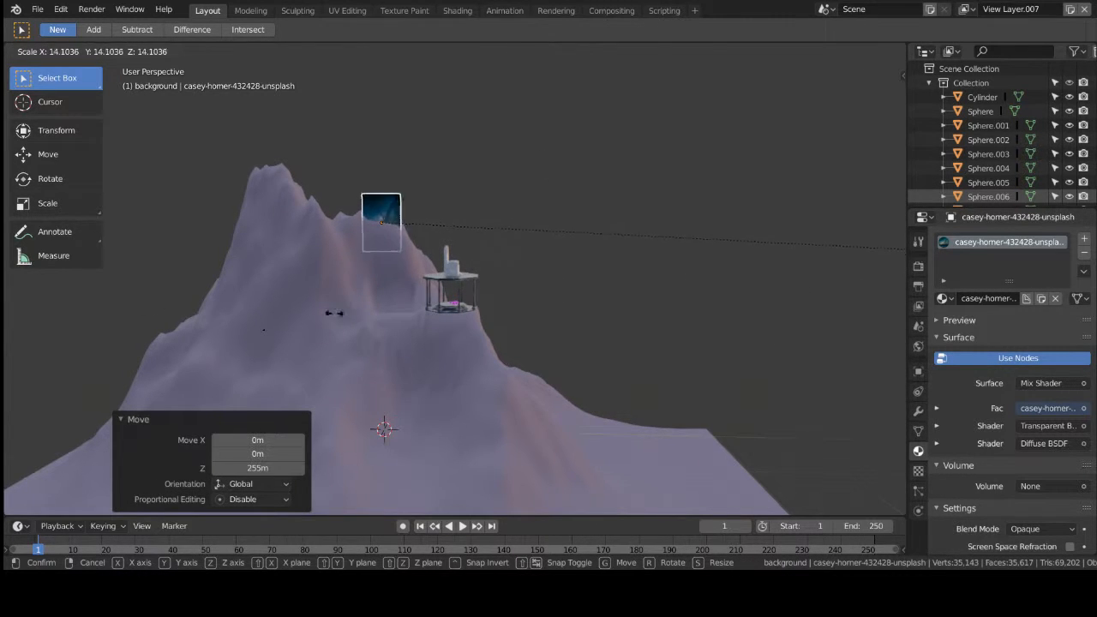
left_click(551, 227)
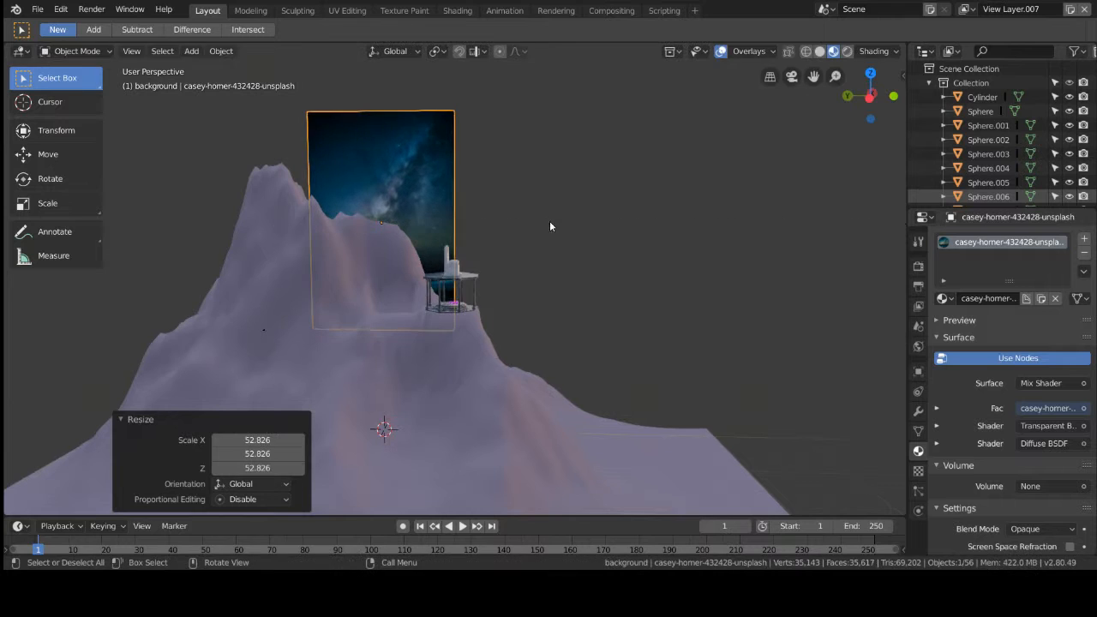
Step: Stretch the sky image plane by about 2.93 along global Y
key("s")
key("y")
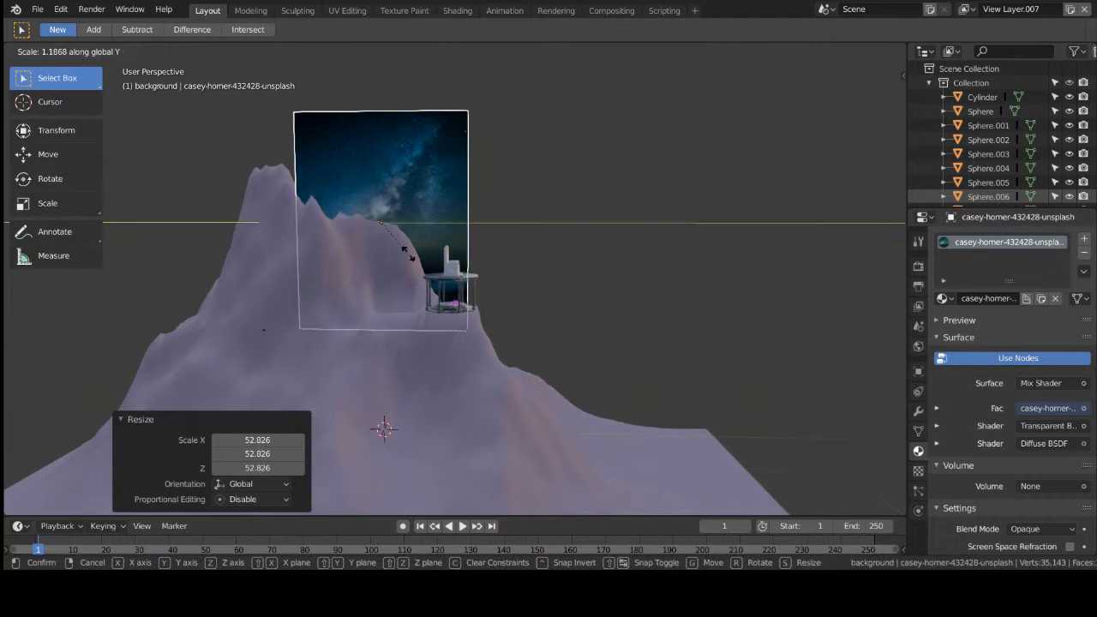
left_click(481, 245)
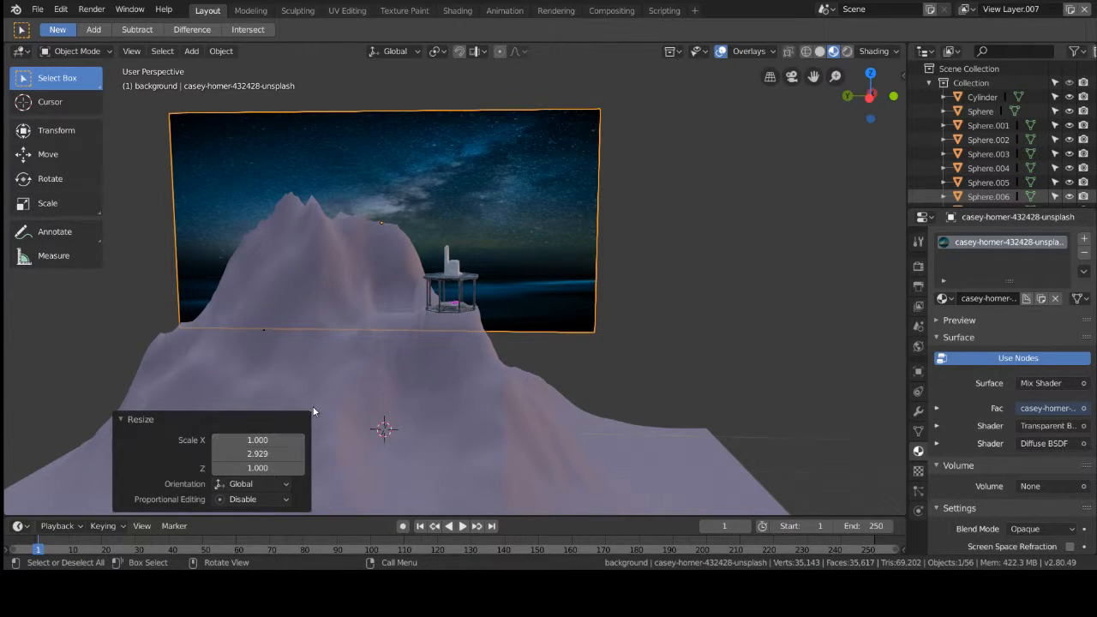
key("KP_0")
key("KP_0")
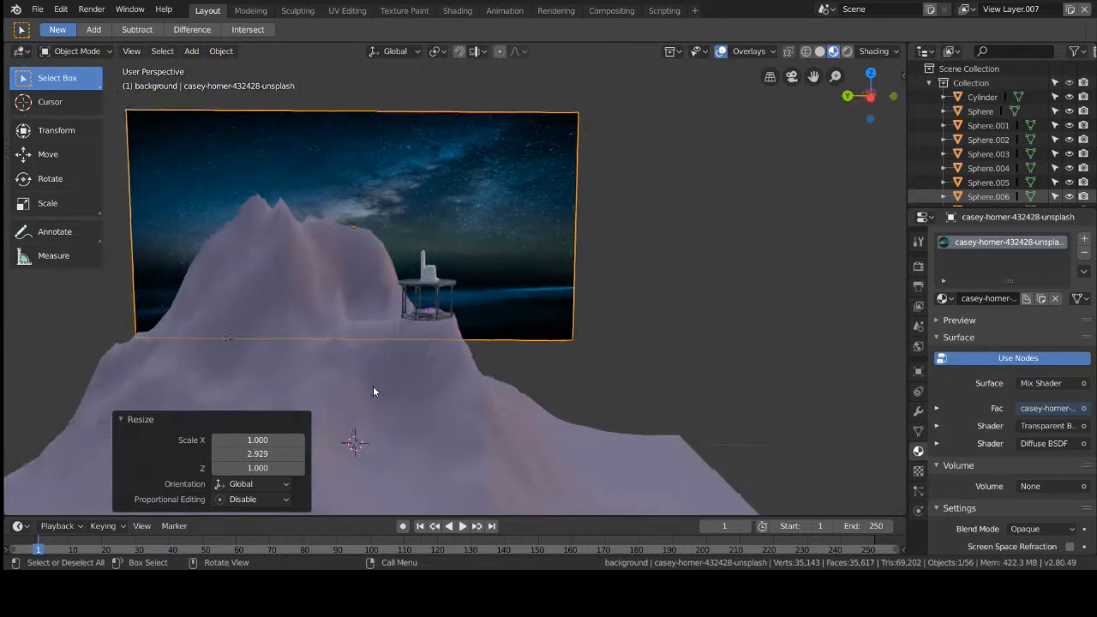
key("s")
key("x")
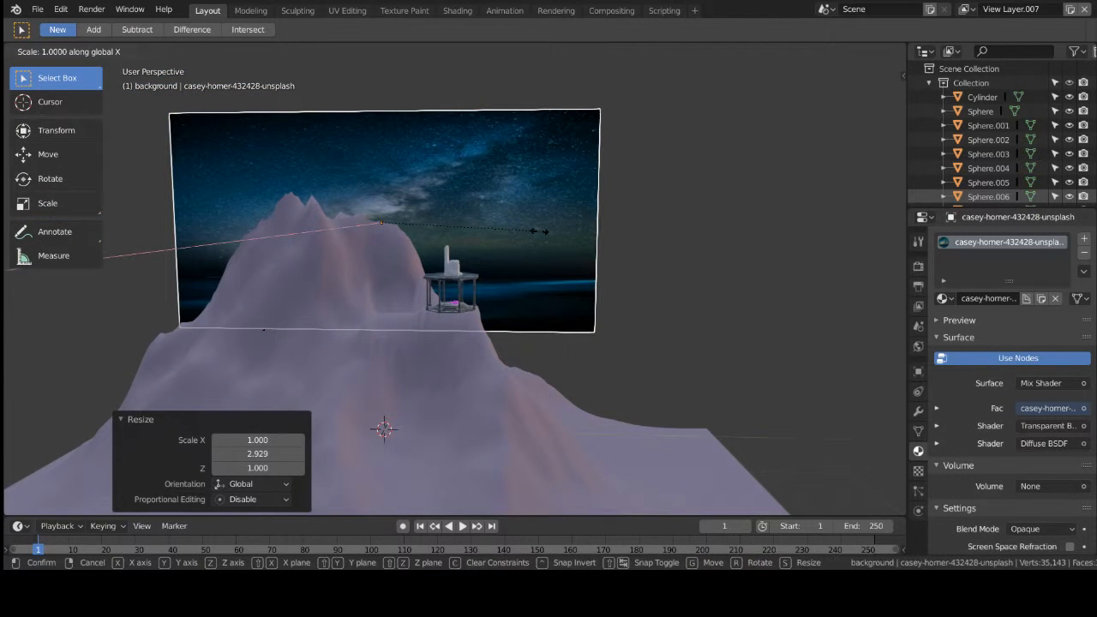
left_click(601, 306)
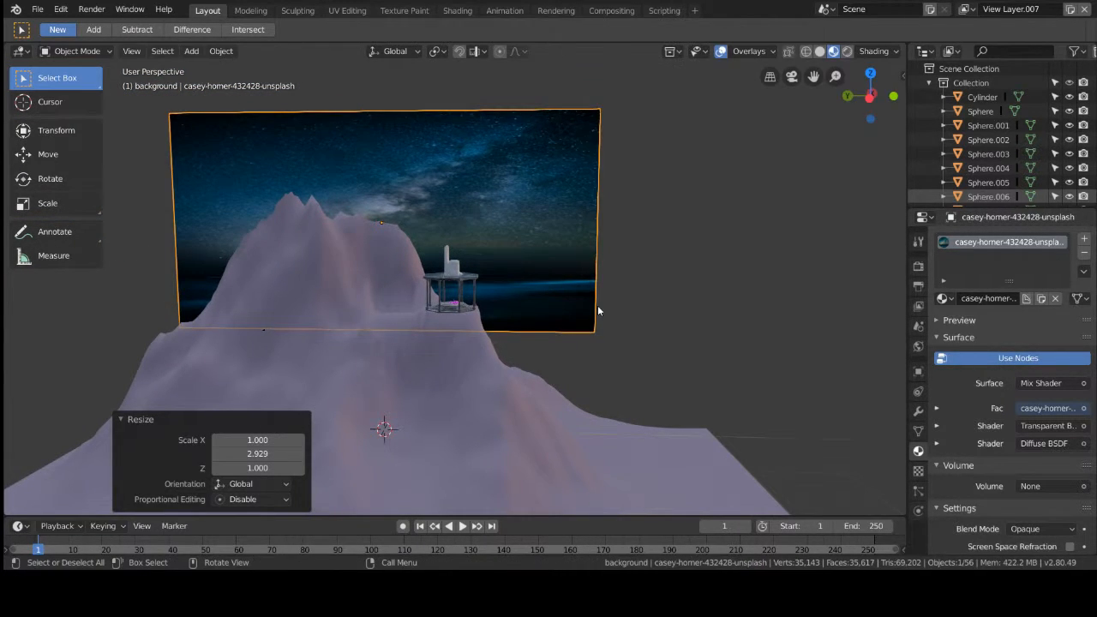
Step: Stretch the sky image plane by about 1.29 along global Z and rotate it about 5.65° around global Z
key("s")
key("z")
left_click(641, 375)
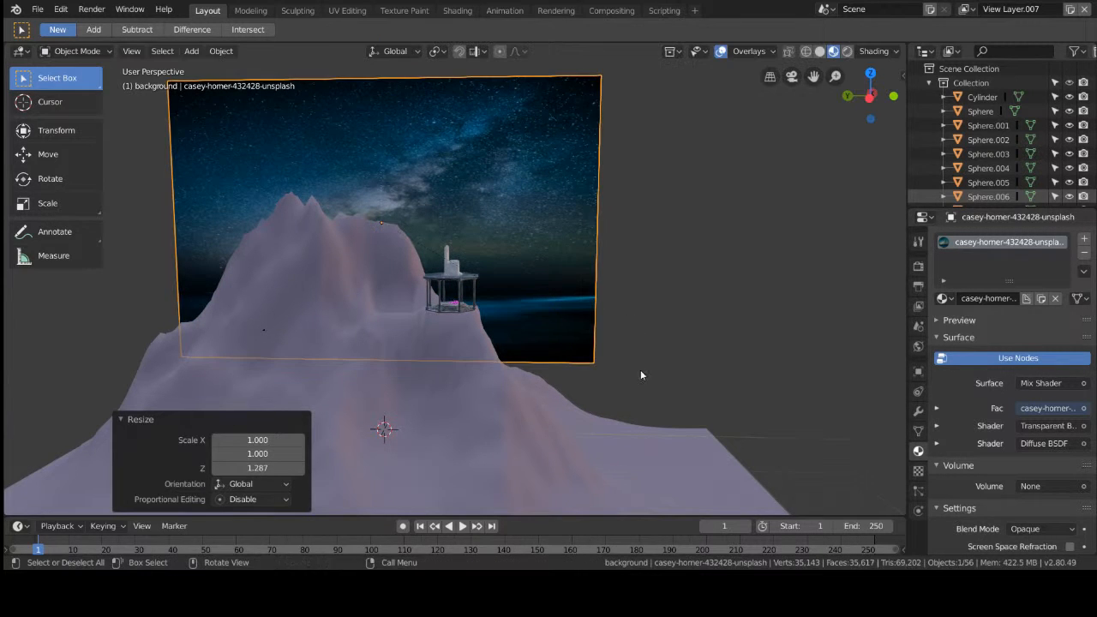
key("r")
key("z")
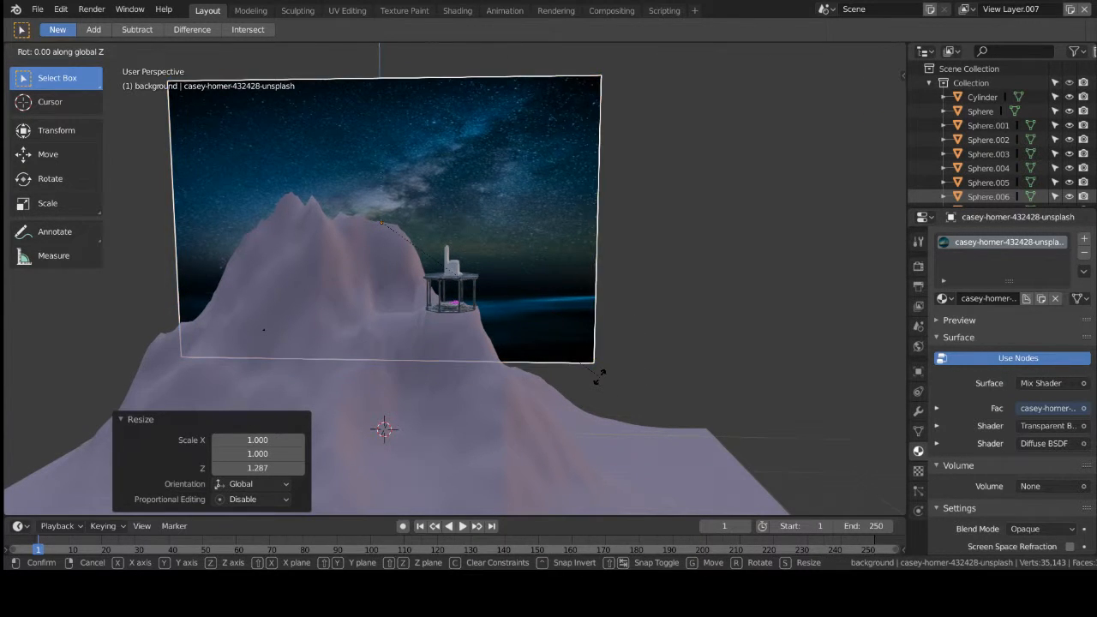
left_click(631, 369)
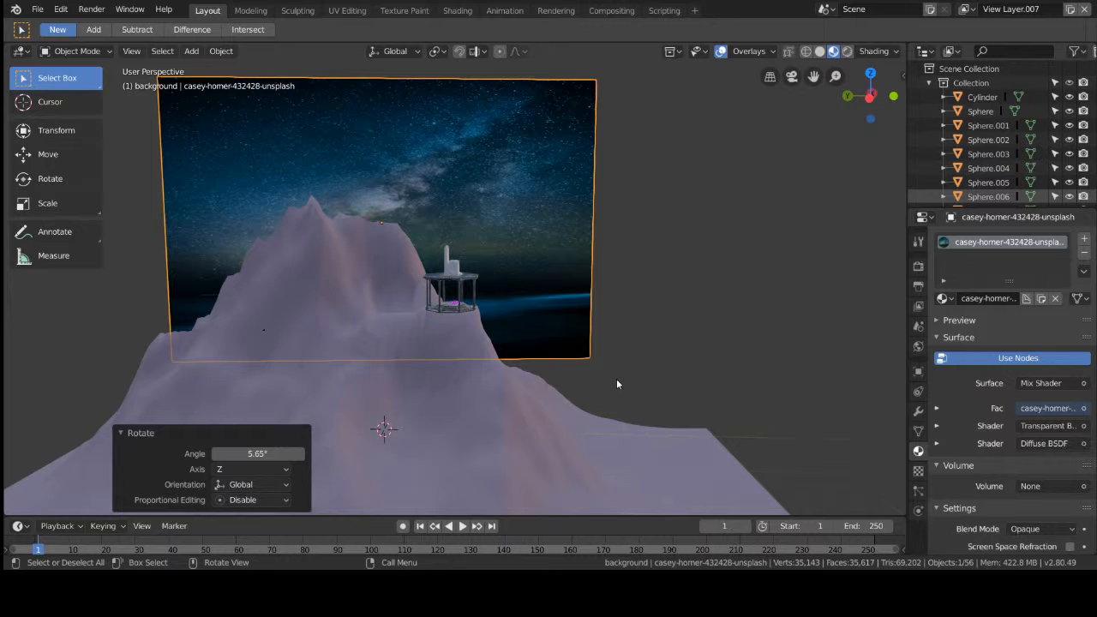
Step: Move the sky image plane about -76.9 m along global Y and 229 m along global X
key("g")
key("y")
left_click(682, 348)
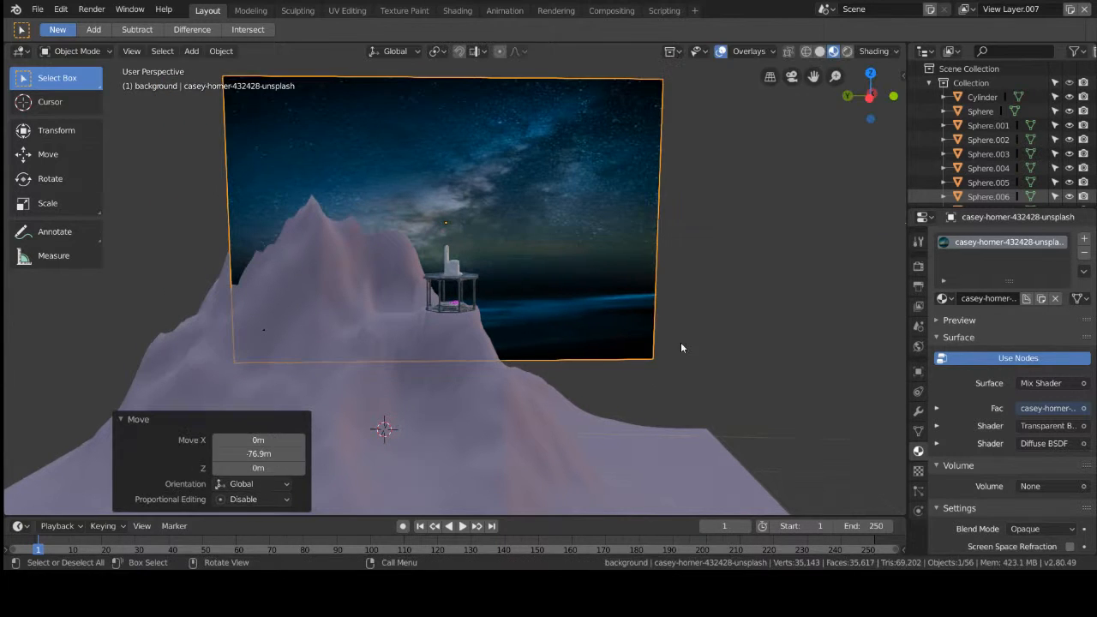
key("g")
key("x")
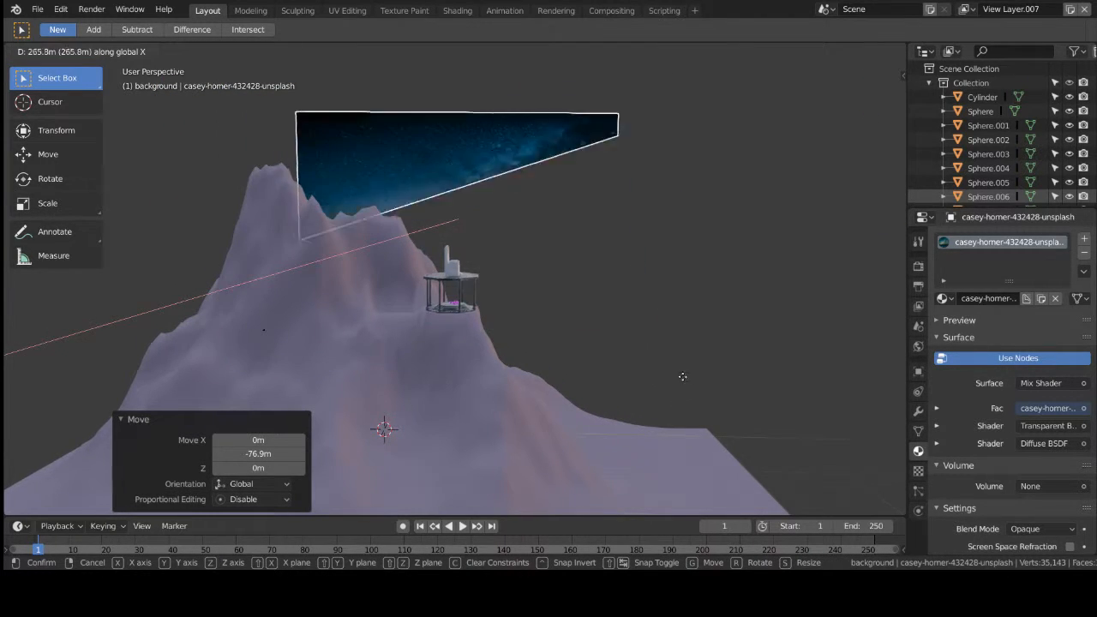
left_click(690, 390)
middle_click_drag(690, 390, 635, 390)
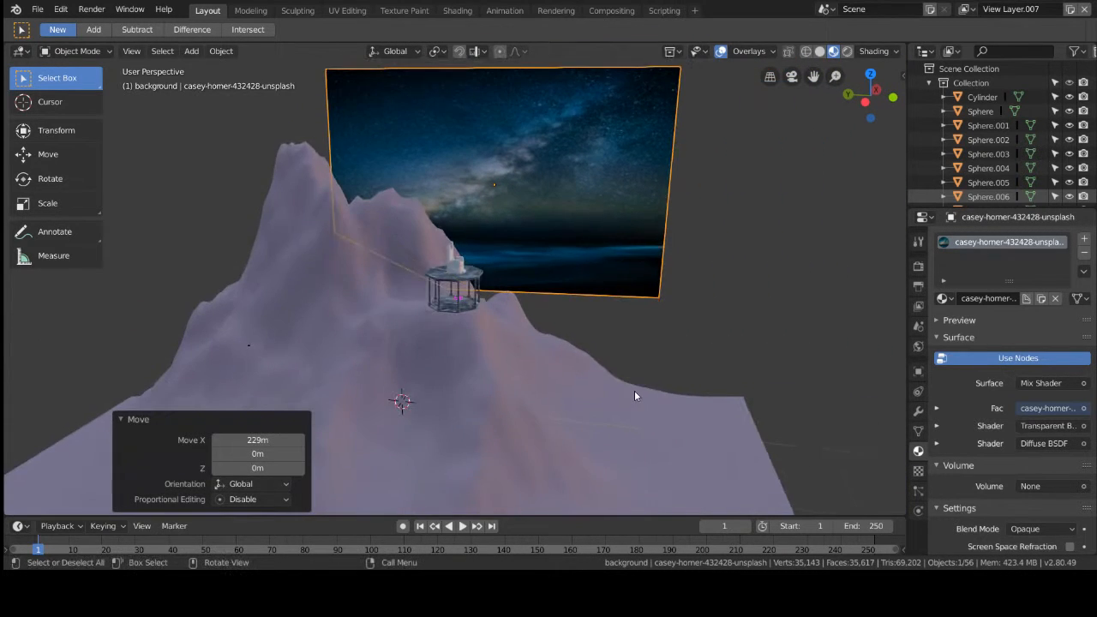
Step: Lower the sky image plane about 83.9 m along global Z so it fills the area behind the pavilion
scroll(634, 390, "up", 3)
scroll(627, 396, "up", 1)
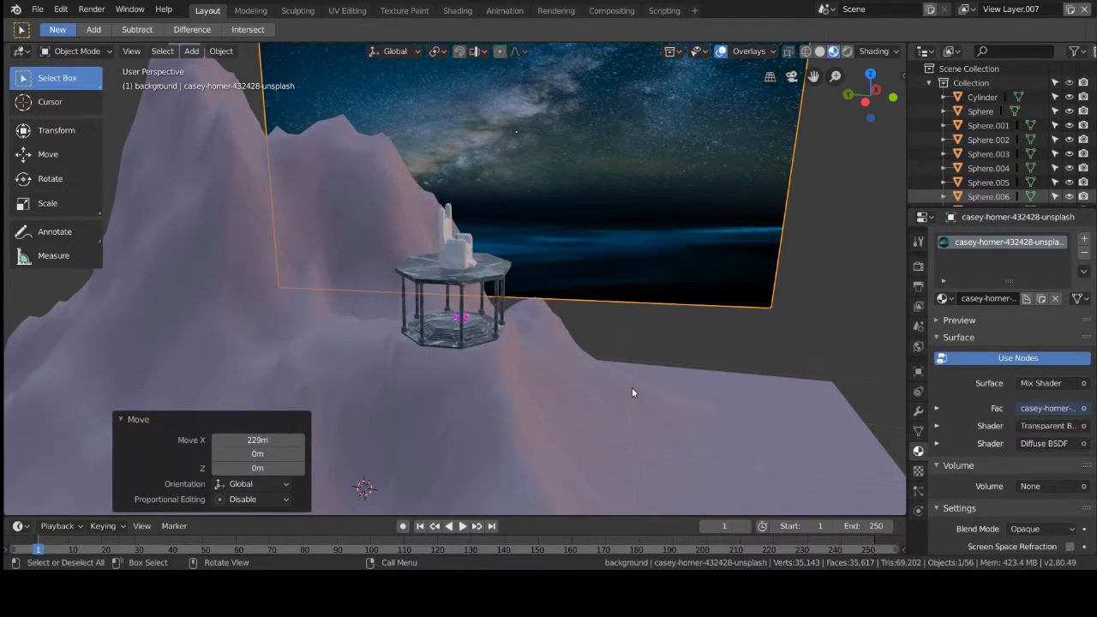
key("g")
key("z")
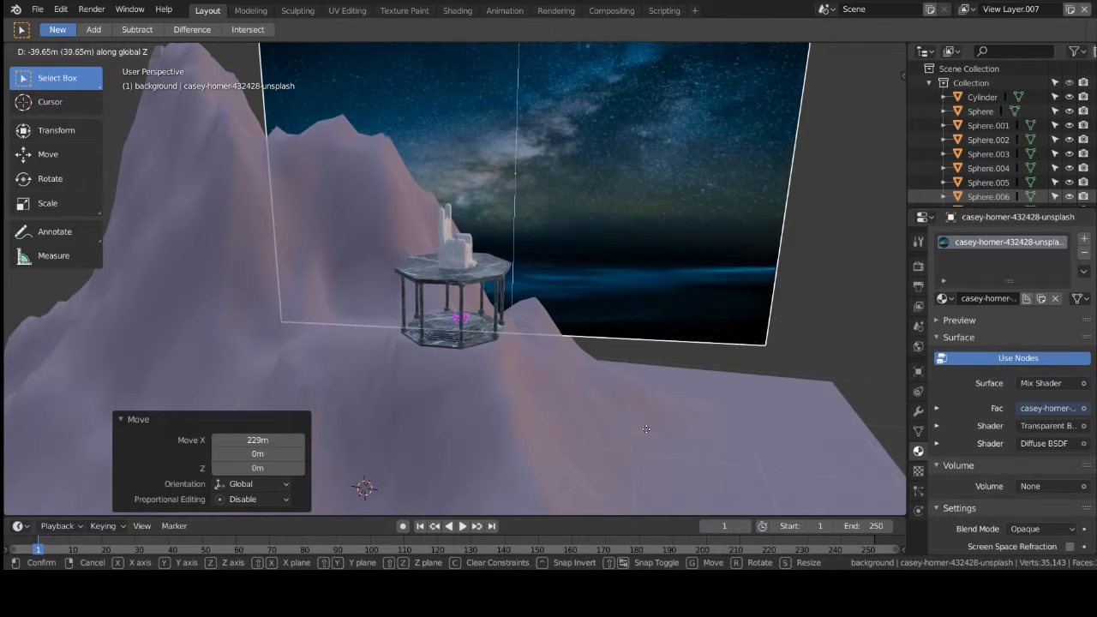
left_click(668, 452)
middle_click_drag(667, 452, 684, 436)
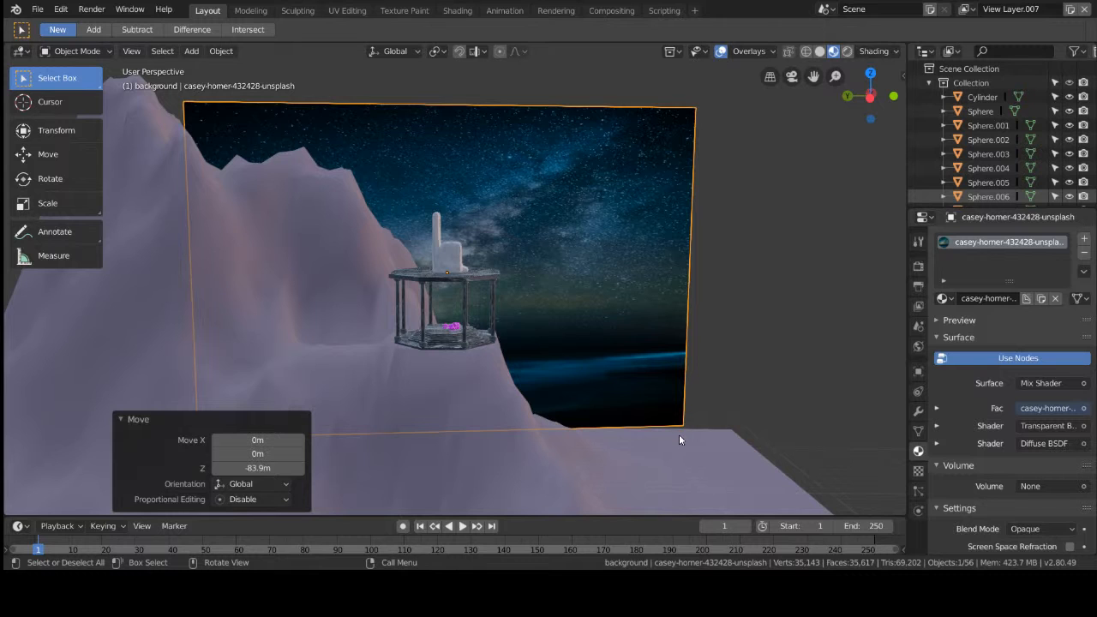
Step: Deselect the sky image plane in camera view with the pavilion framed against the stars, and save the file
key("KP_0")
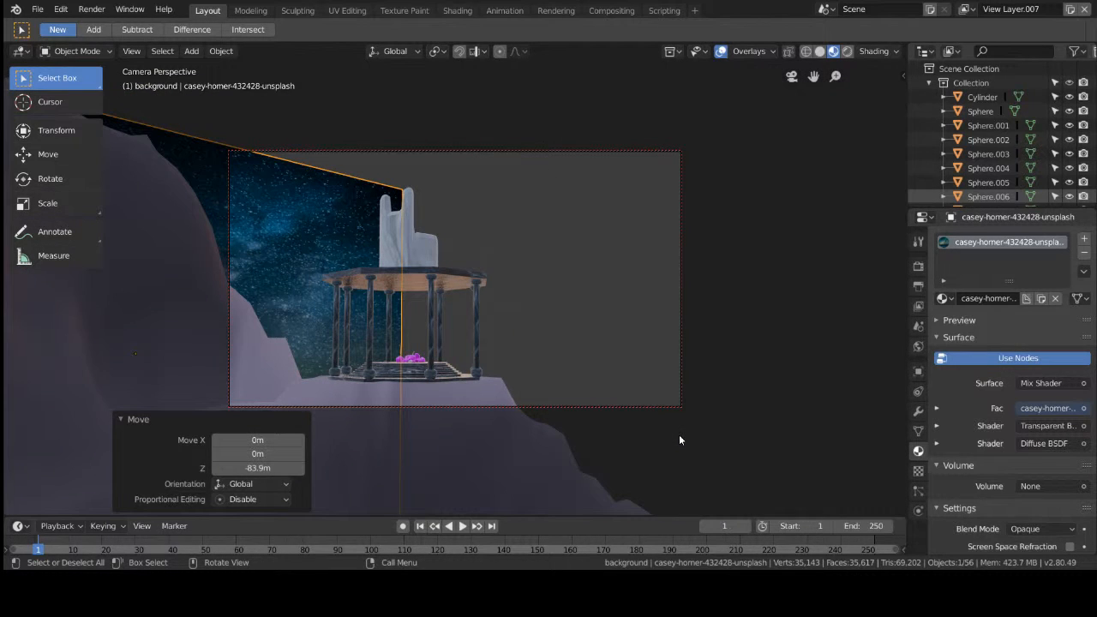
middle_click_drag(680, 440, 545, 394)
scroll(597, 426, "up", 2)
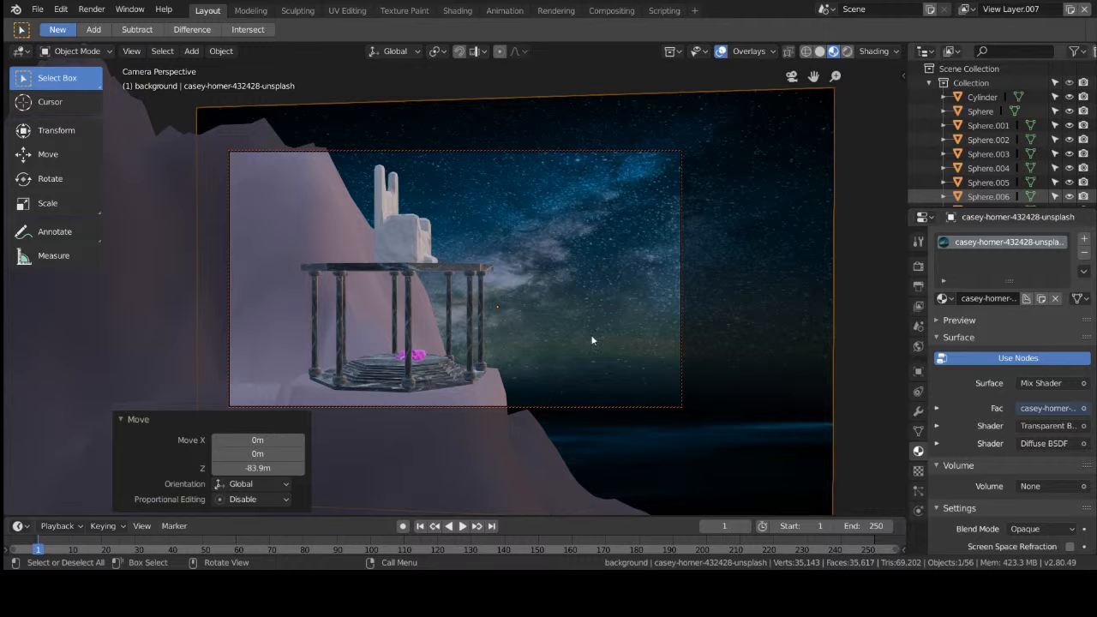
left_click(872, 301)
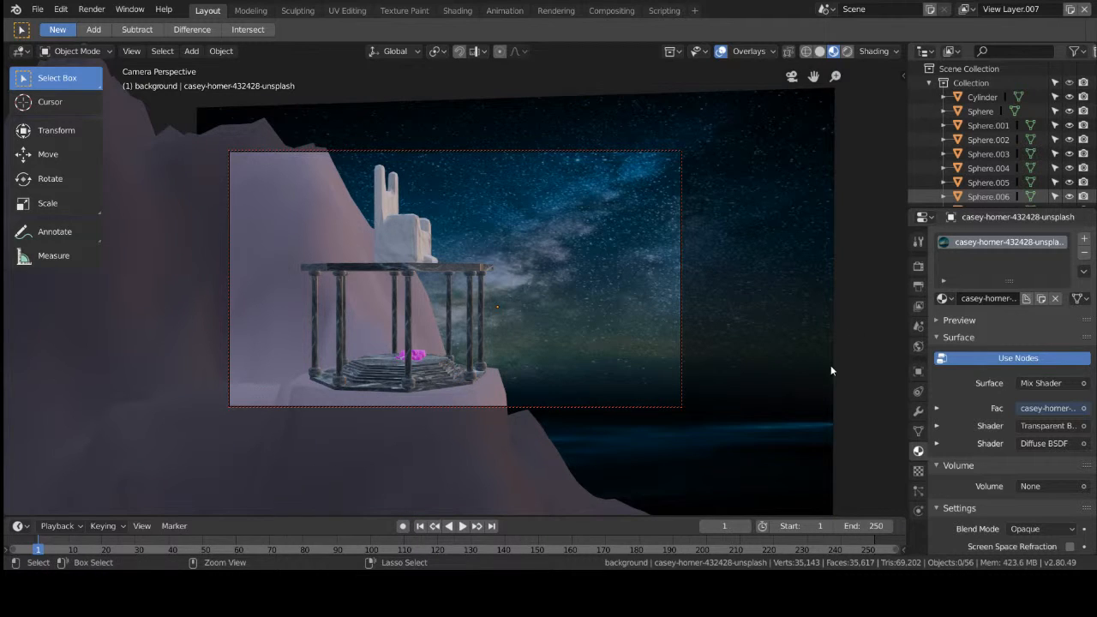
key("ctrl+s")
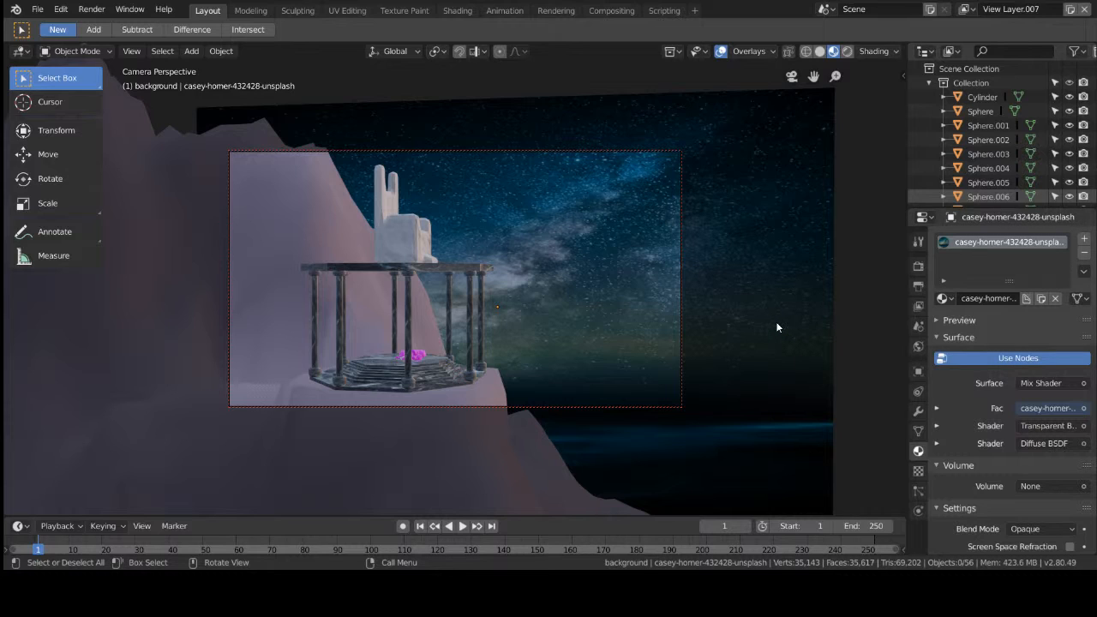
Step: Examine the throne and pavilion from the front, back and side against the starry backdrop
key("KP_0")
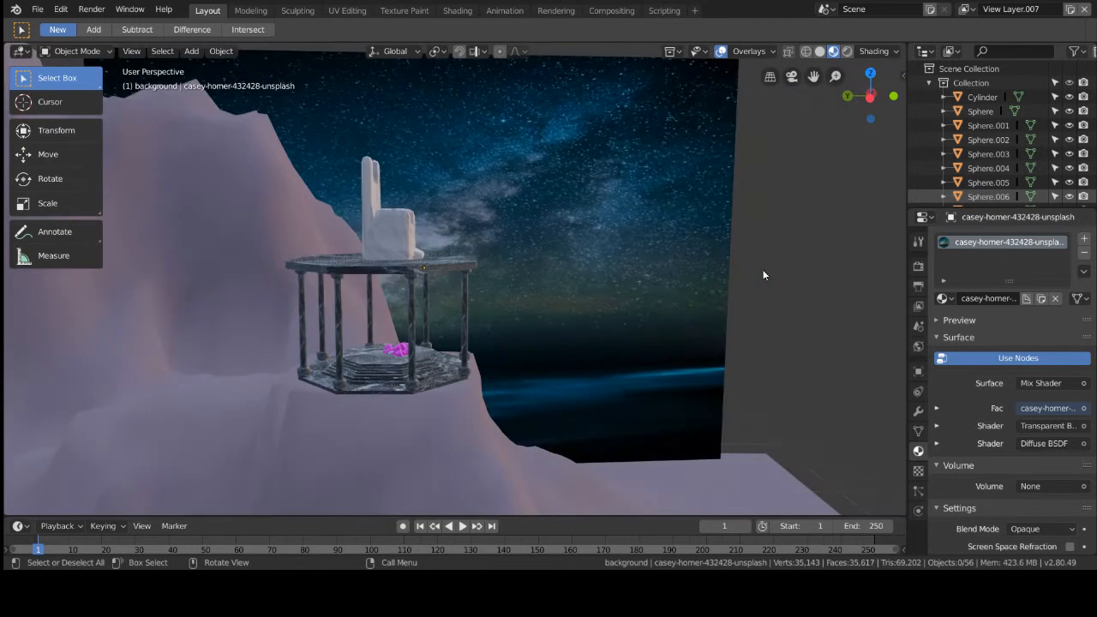
middle_click_drag(627, 233, 485, 242)
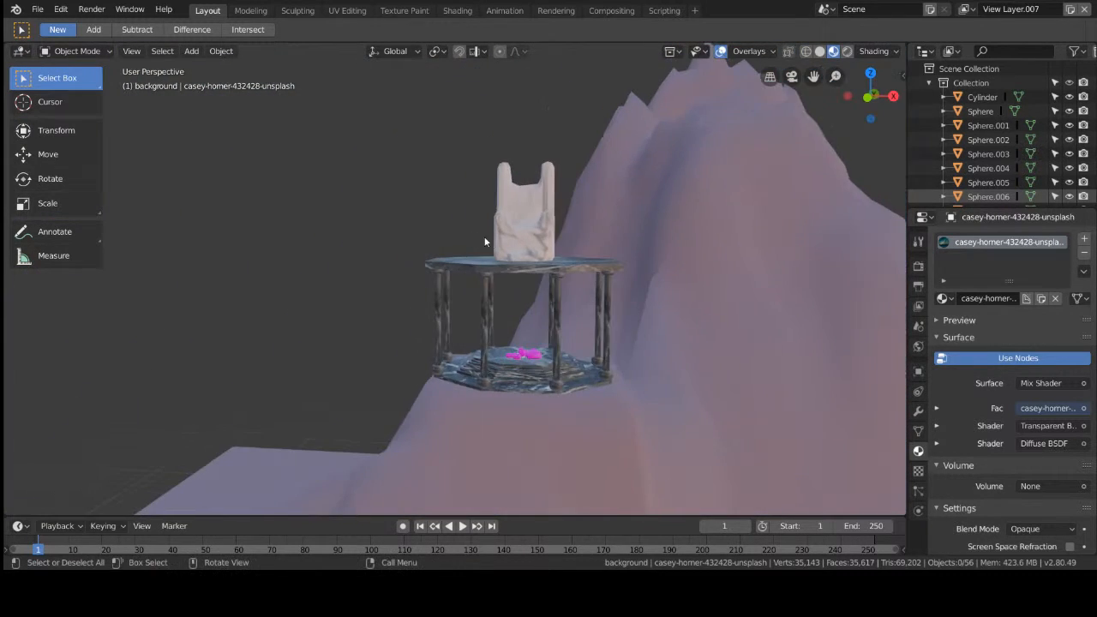
scroll(494, 248, "up", 4)
scroll(587, 317, "up", 2)
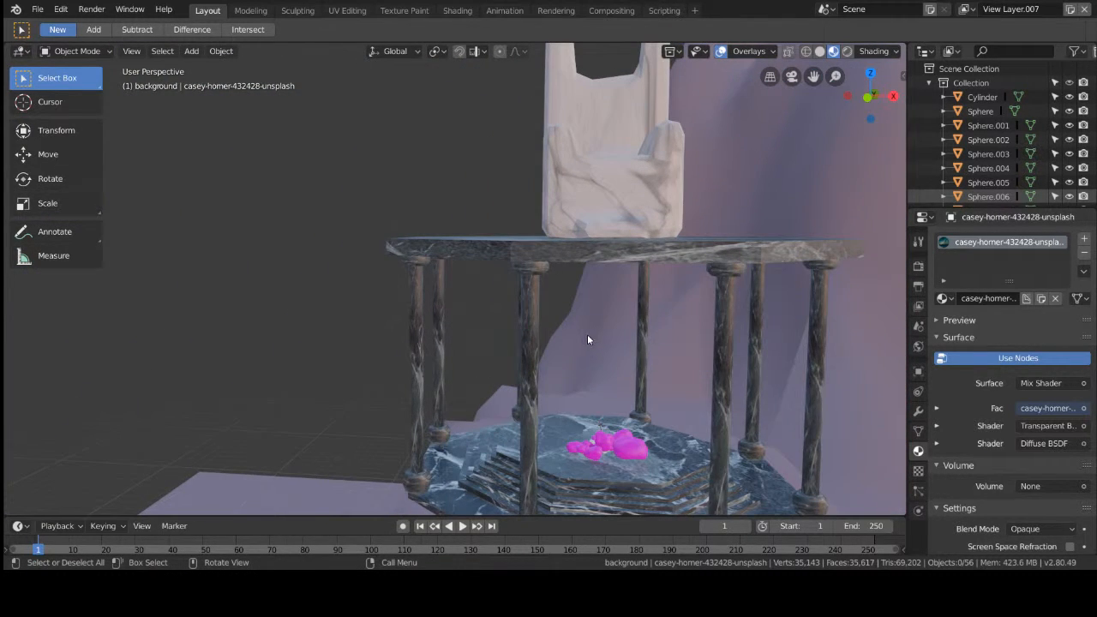
middle_click_drag(562, 344, 506, 401)
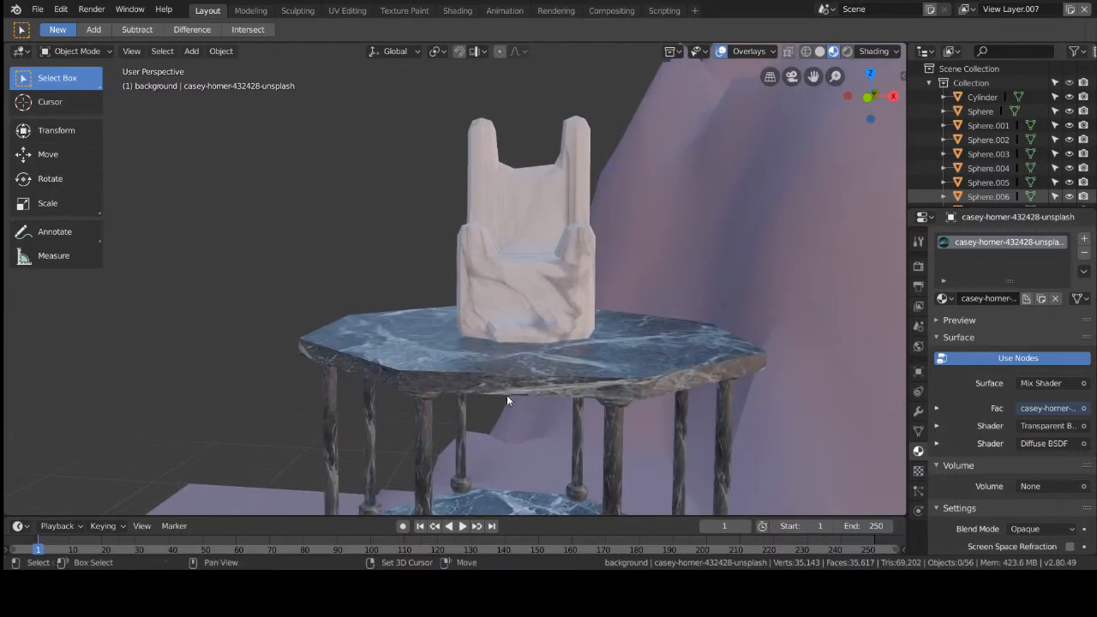
middle_click_drag(551, 314, 561, 215)
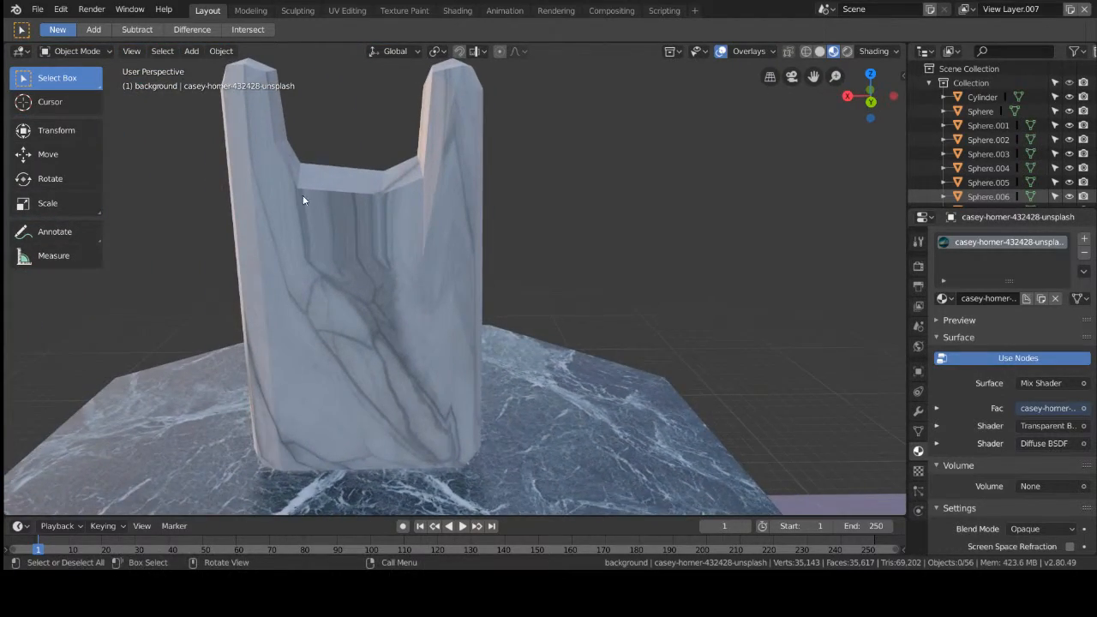
middle_click_drag(303, 201, 323, 425)
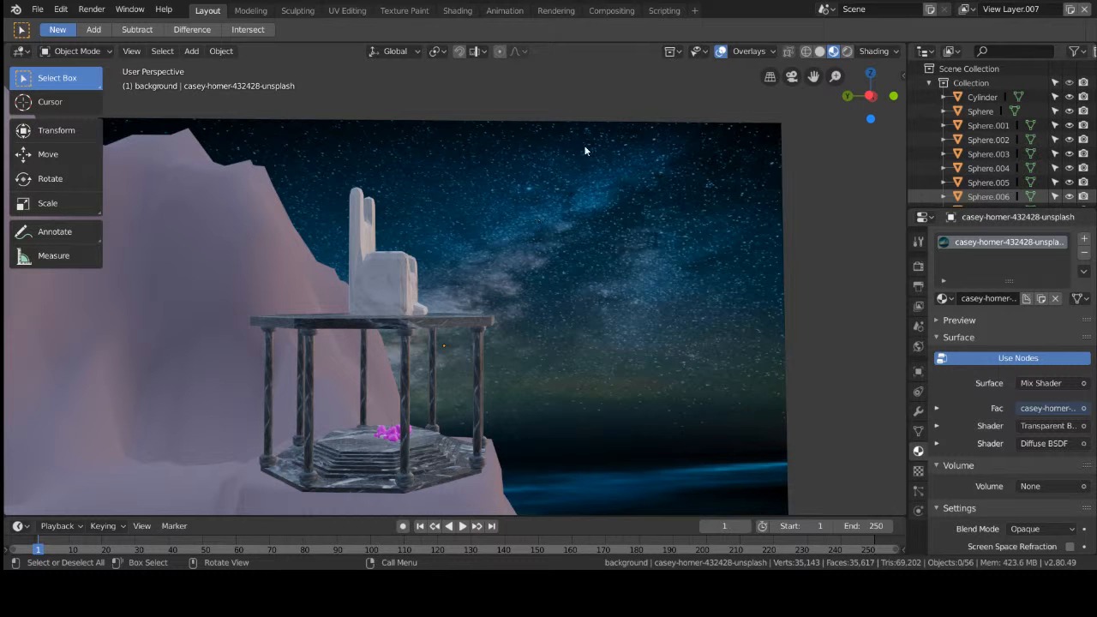
middle_click_drag(776, 353, 615, 472)
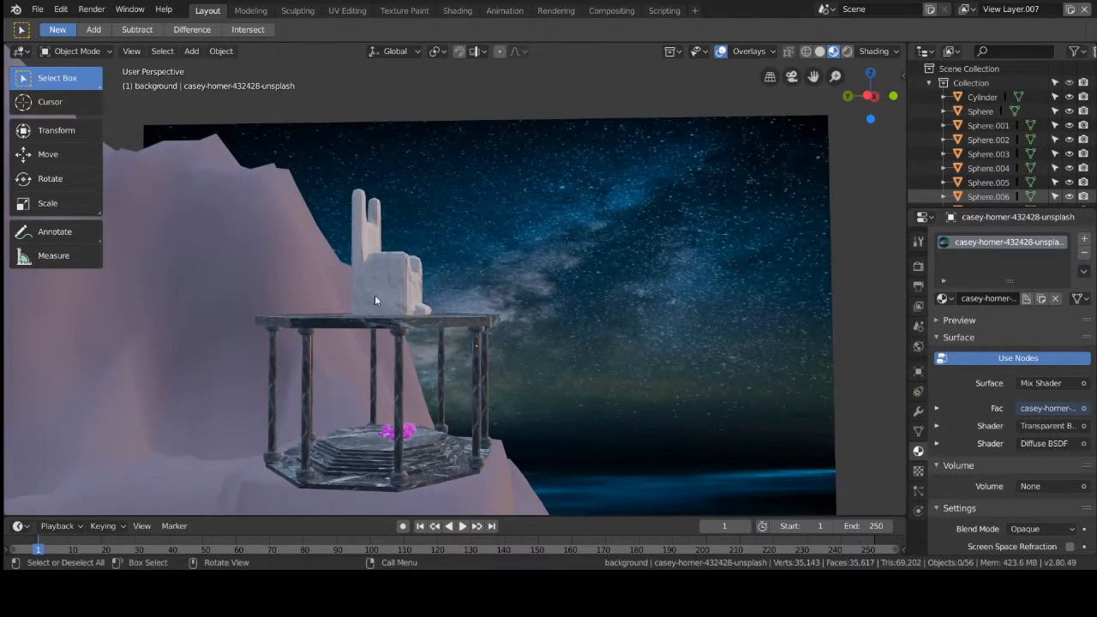
middle_click_drag(366, 284, 450, 316)
middle_click_drag(393, 343, 275, 310)
scroll(267, 404, "up", 3)
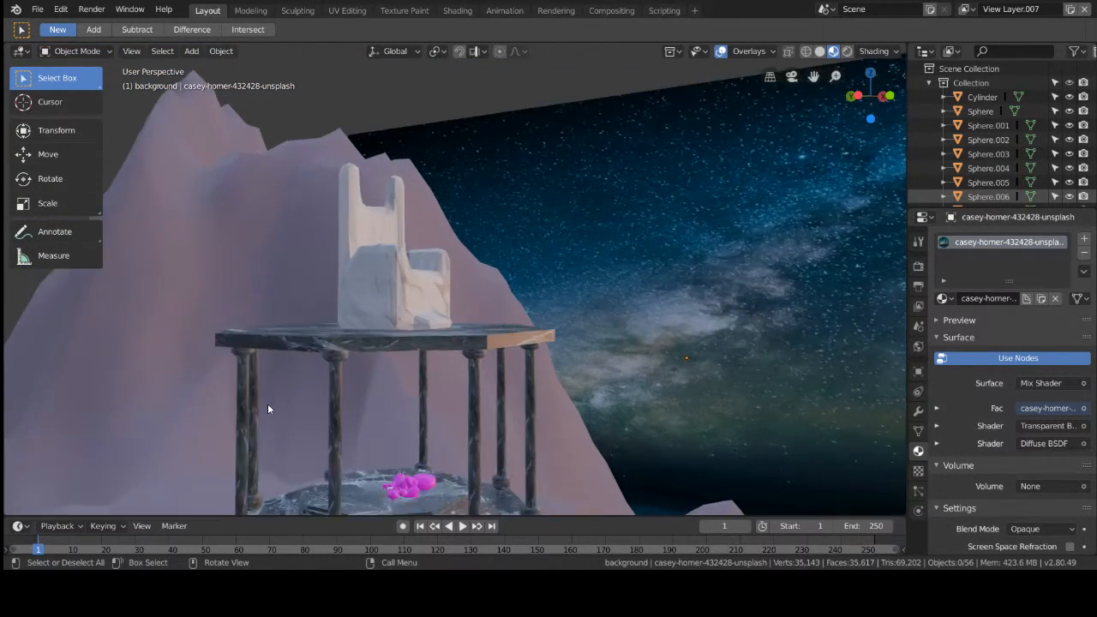
scroll(311, 513, "down", 2)
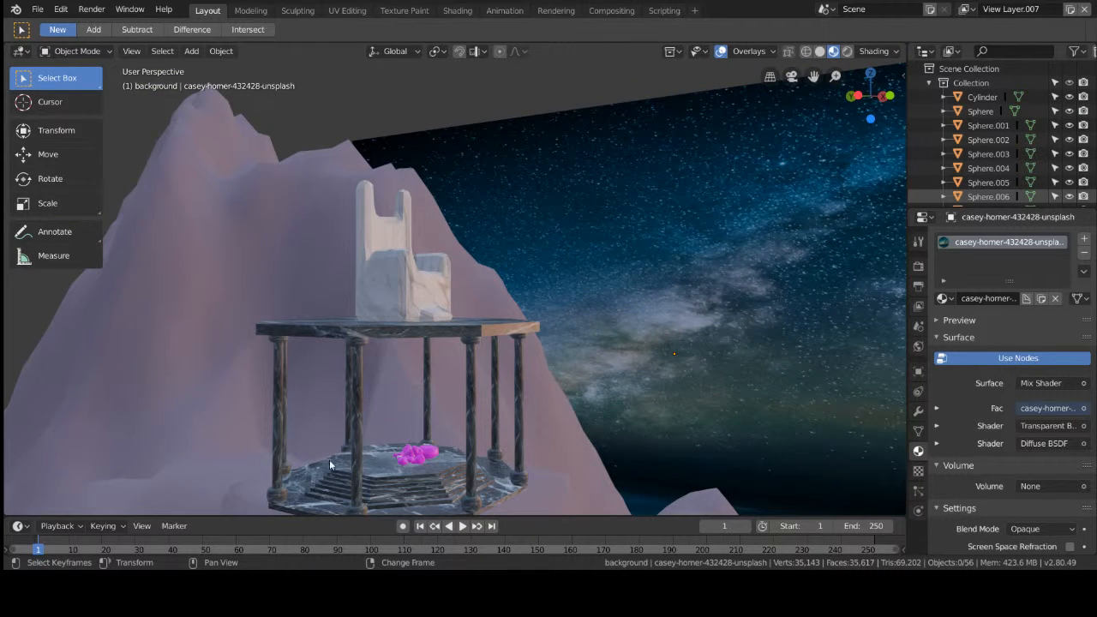
Step: Add a Subdivision Surface modifier to the pavilion's roof slab
left_click(380, 330)
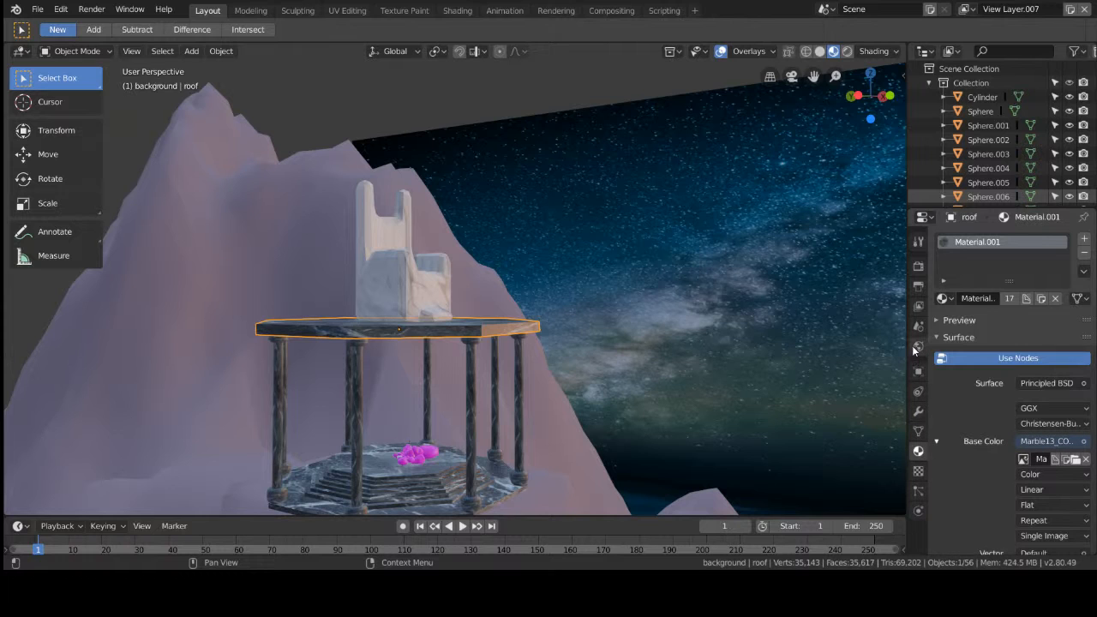
left_click(920, 410)
left_click(983, 243)
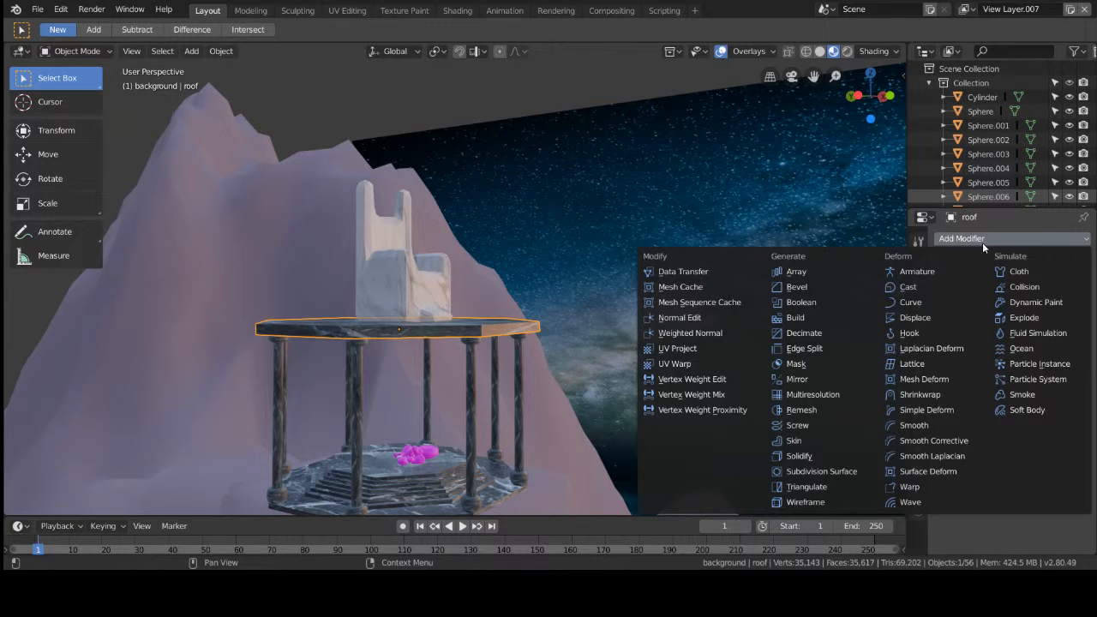
left_click(820, 472)
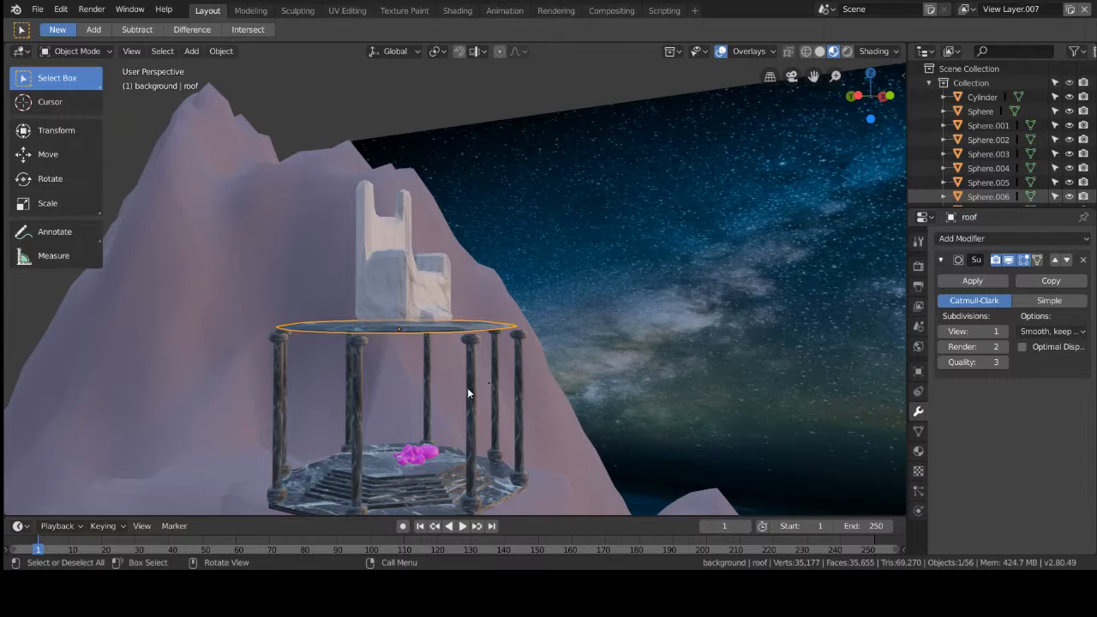
Step: Scale the subdivided roof up uniformly by 1.35 so it extends past the columns
key("s")
left_click(504, 393)
middle_click_drag(509, 396, 449, 233)
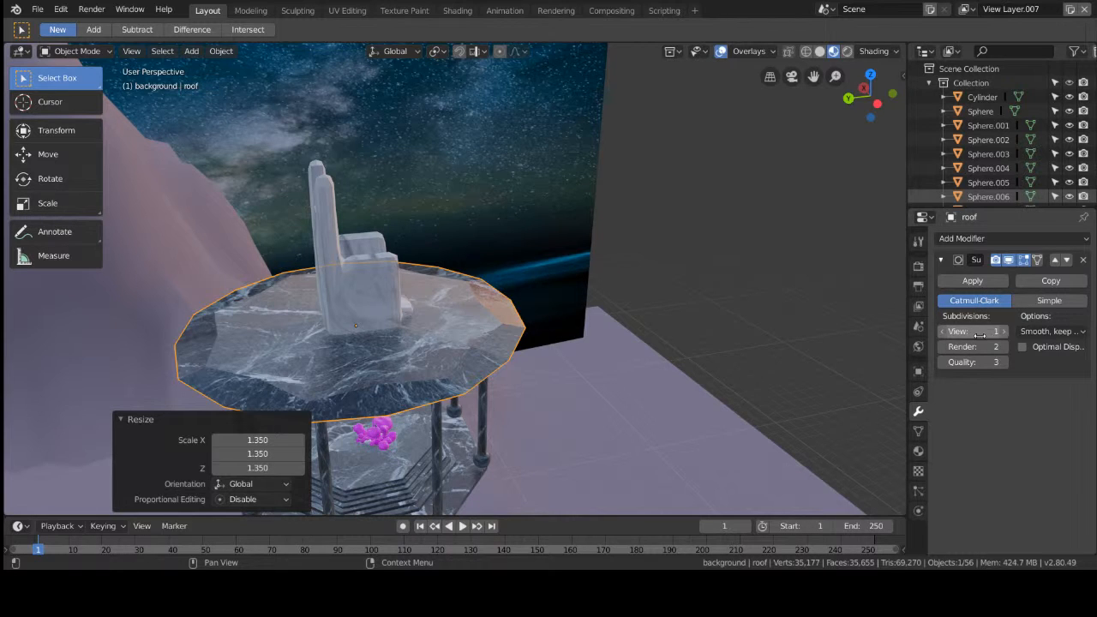
Step: Try Simple subdivision and 3 viewport levels on the roof, and return it to Catmull-Clark with 1 viewport level
left_click(1016, 301)
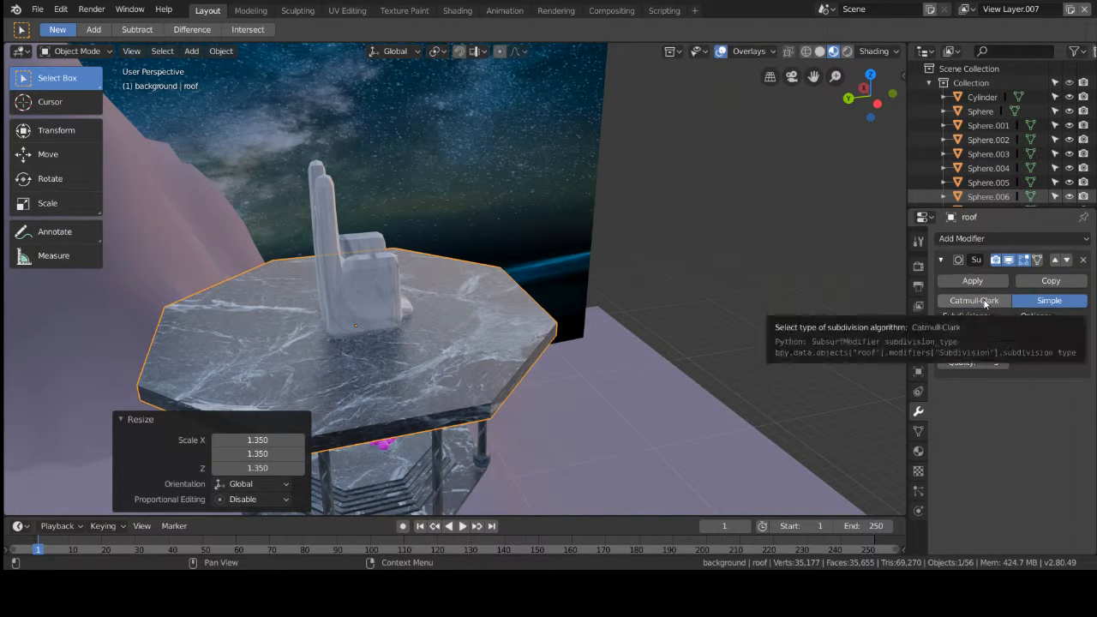
left_click(990, 301)
left_click_drag(982, 331, 1016, 331)
middle_click_drag(758, 342, 868, 319)
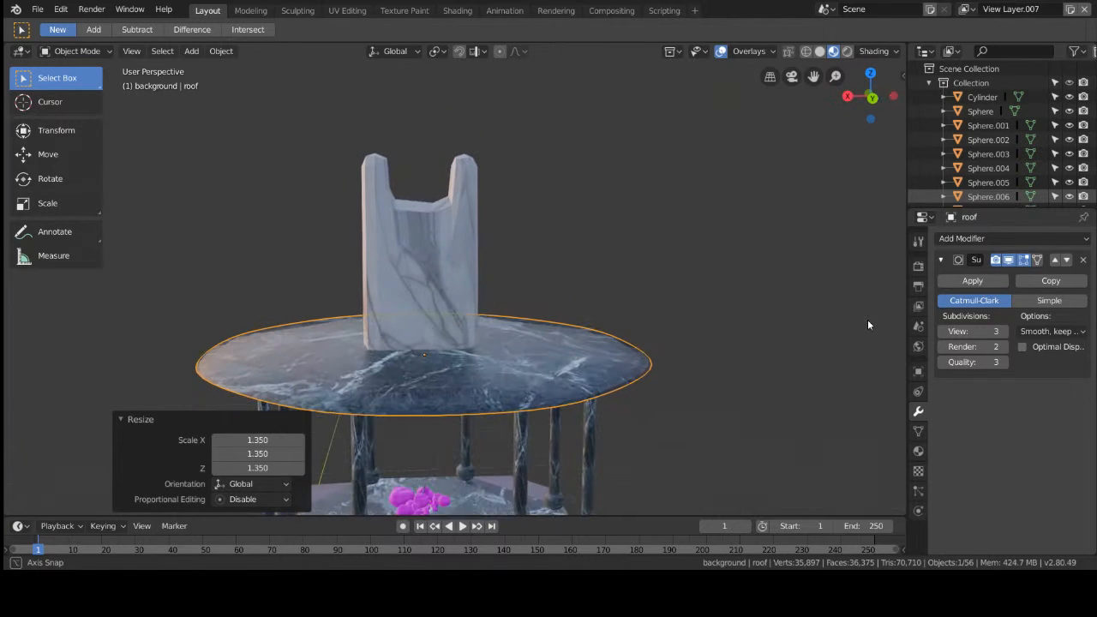
left_click_drag(995, 331, 956, 331)
Step: Add a Subdivision Surface modifier to the pavilion's front pillar and inspect its shape up close
middle_click_drag(732, 396, 508, 450)
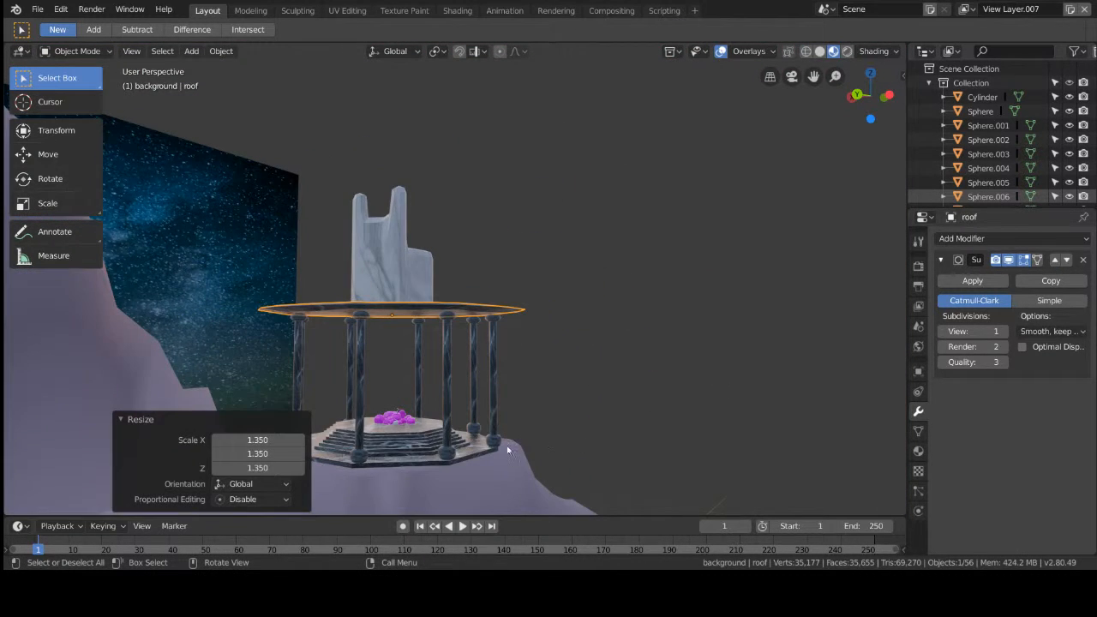
left_click(422, 450)
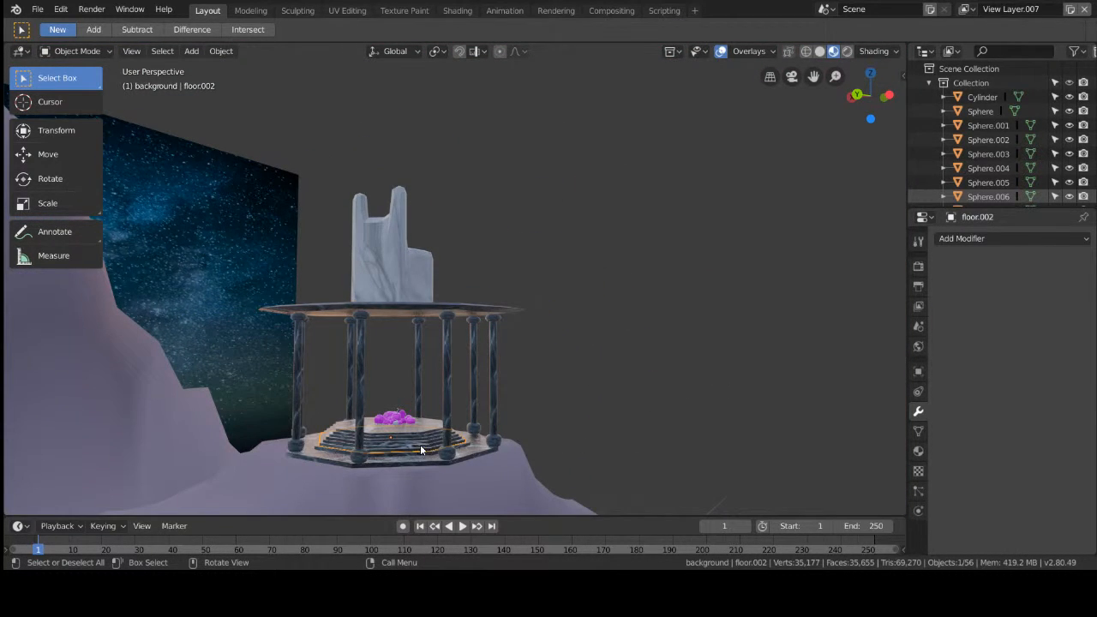
left_click(360, 350)
left_click(1009, 240)
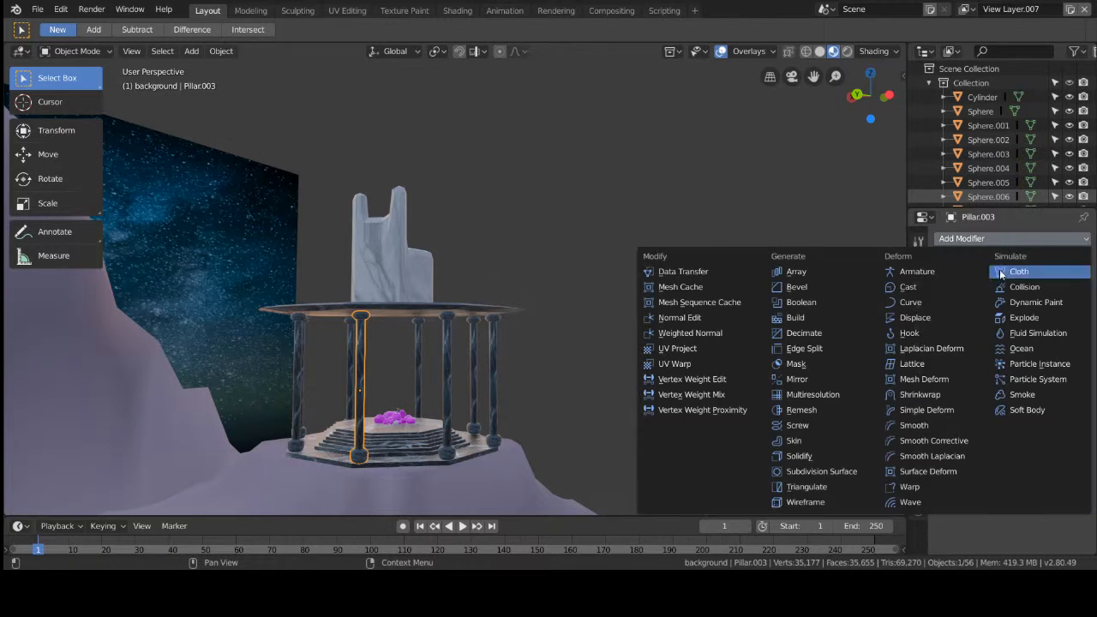
left_click(822, 471)
scroll(499, 457, "up", 5)
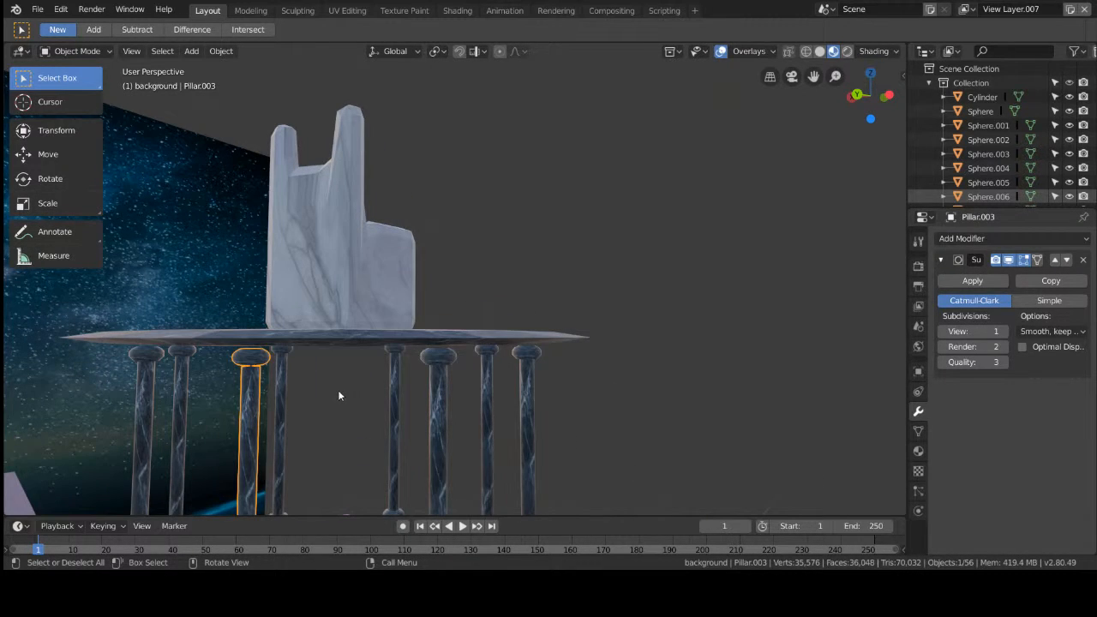
middle_click_drag(325, 409, 495, 297)
scroll(515, 348, "up", 5)
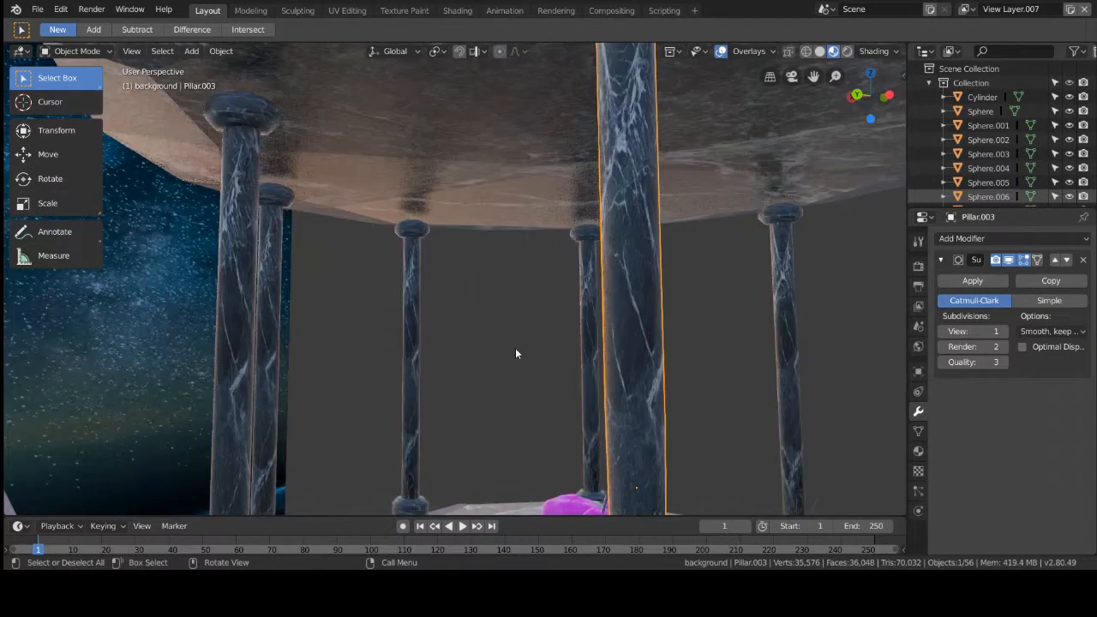
scroll(516, 351, "down", 5)
middle_click_drag(511, 367, 634, 399)
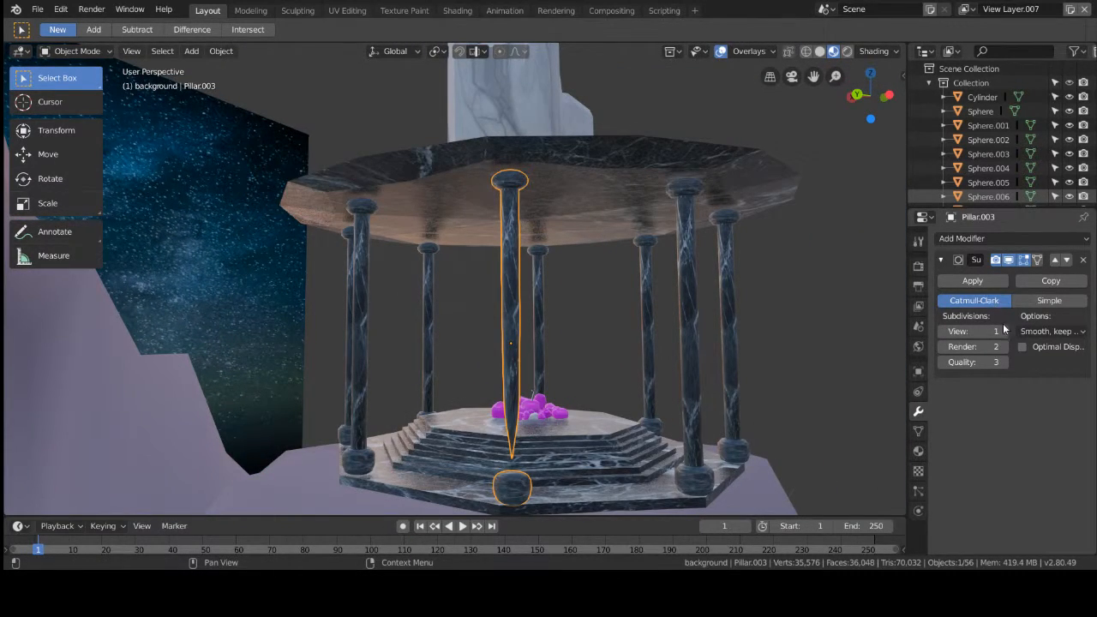
Step: Try 0 and 6 viewport subdivision levels on the front pillar, and remove its Subdivision Surface modifier
mouse_move(983, 337)
left_mouse_down()
mouse_move(1027, 337)
mouse_move(975, 337)
left_mouse_up()
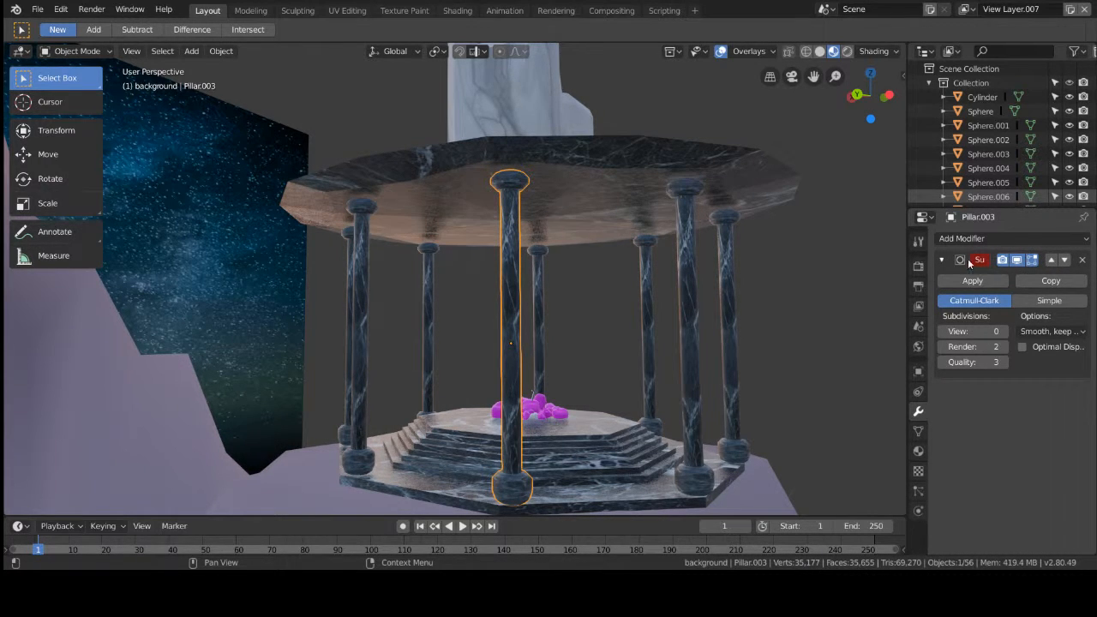
left_click_drag(977, 331, 1020, 331)
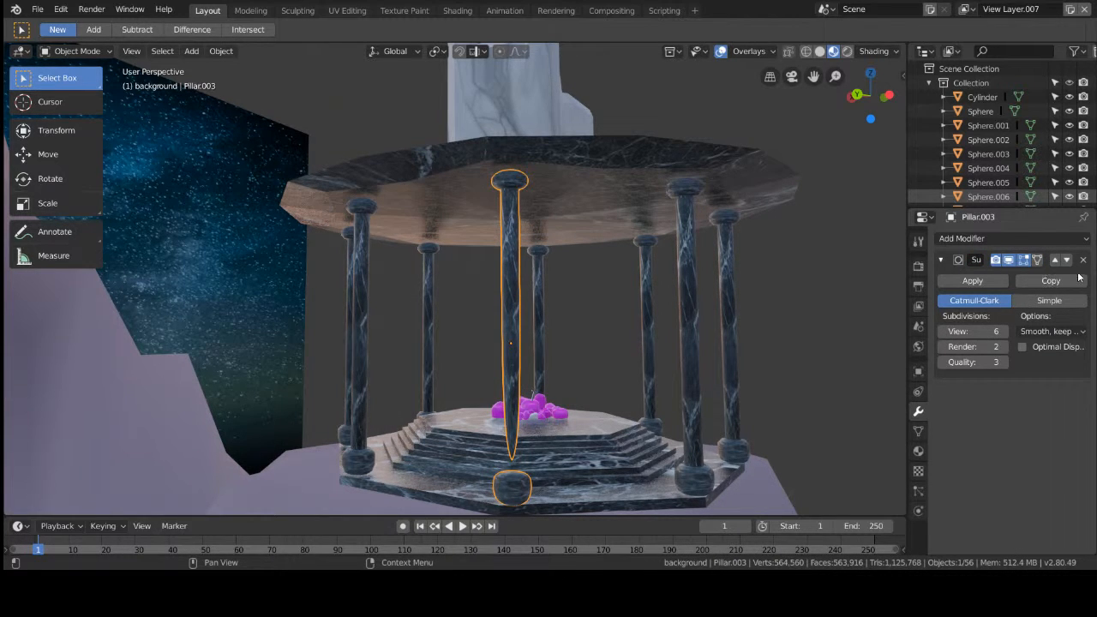
left_click(1083, 260)
Step: Add a Decimate modifier in Collapse mode to the front pillar, trying a ratio of 0.105 and settling on 0.3545
left_click(1002, 238)
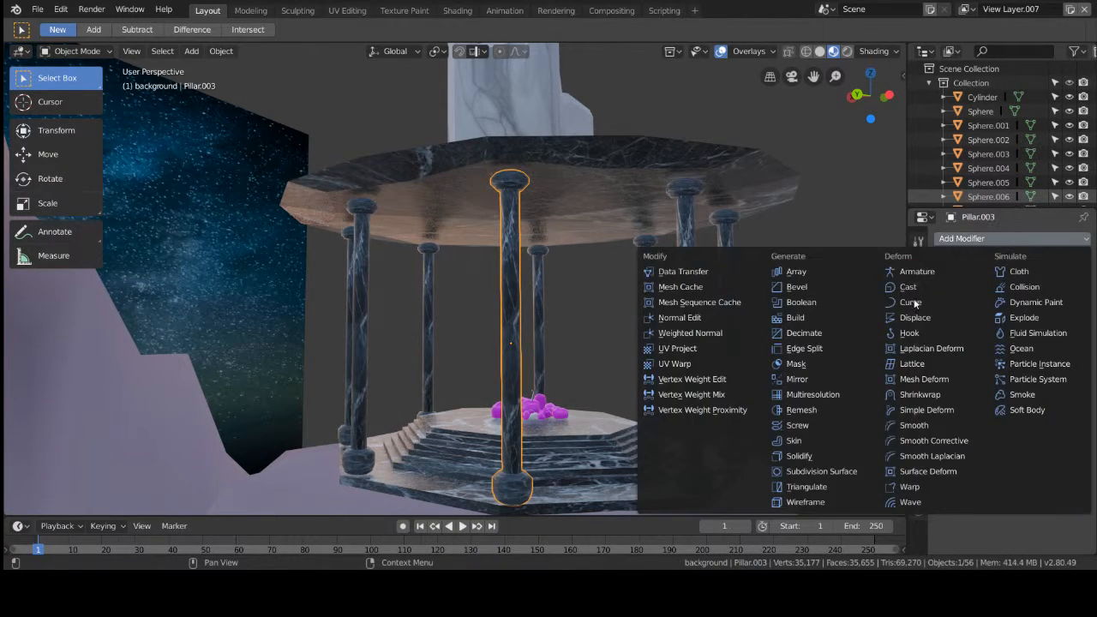
left_click(854, 333)
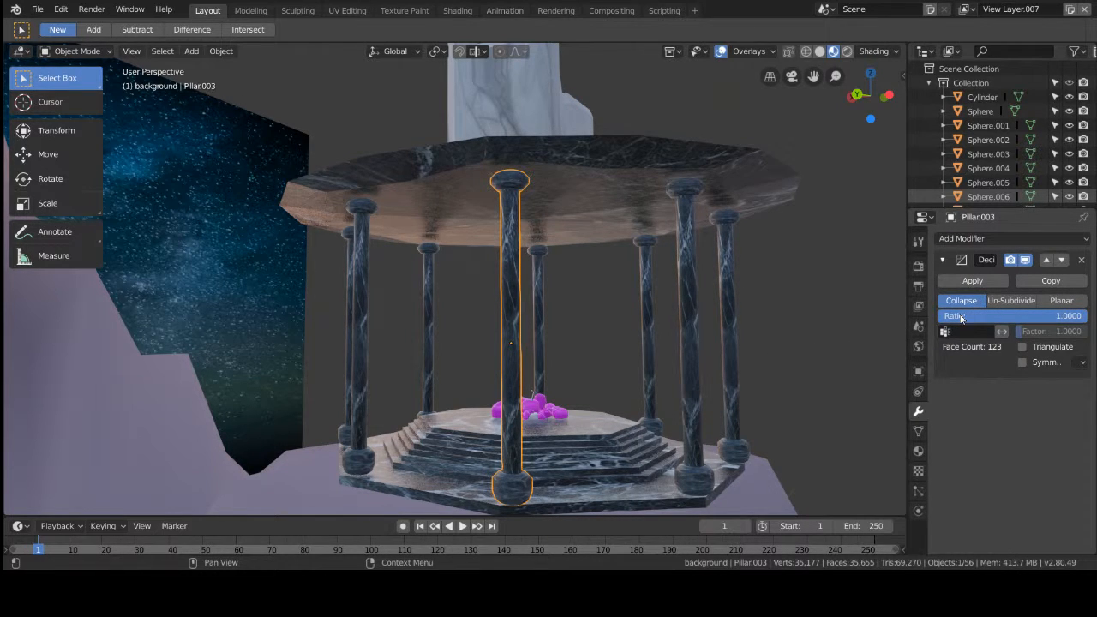
left_click_drag(963, 317, 829, 317)
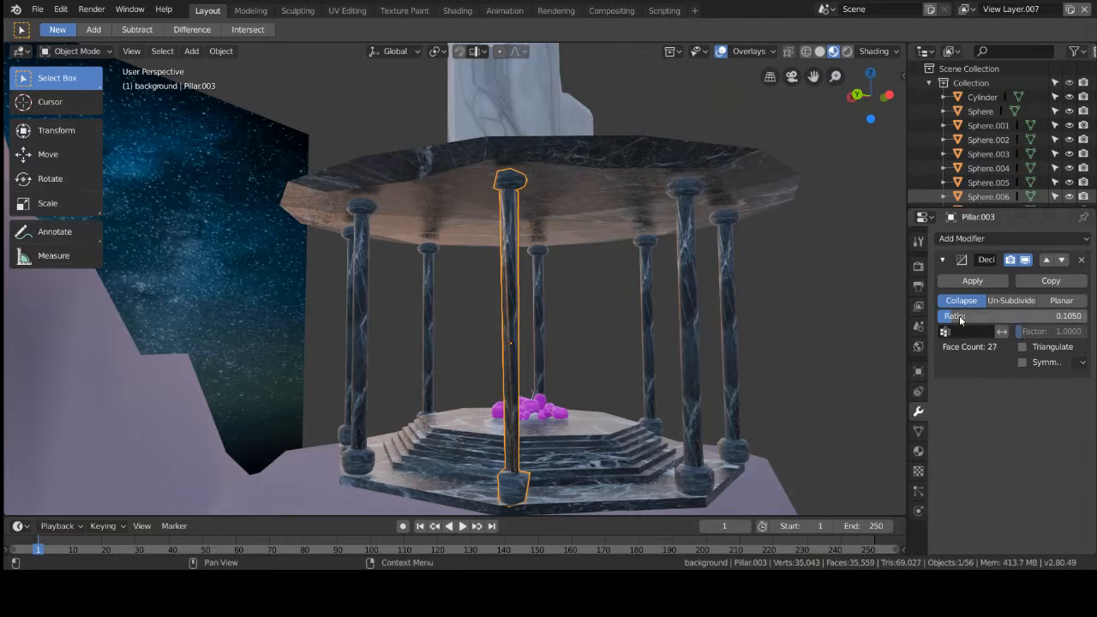
scroll(639, 327, "up", 5)
scroll(664, 324, "down", 7)
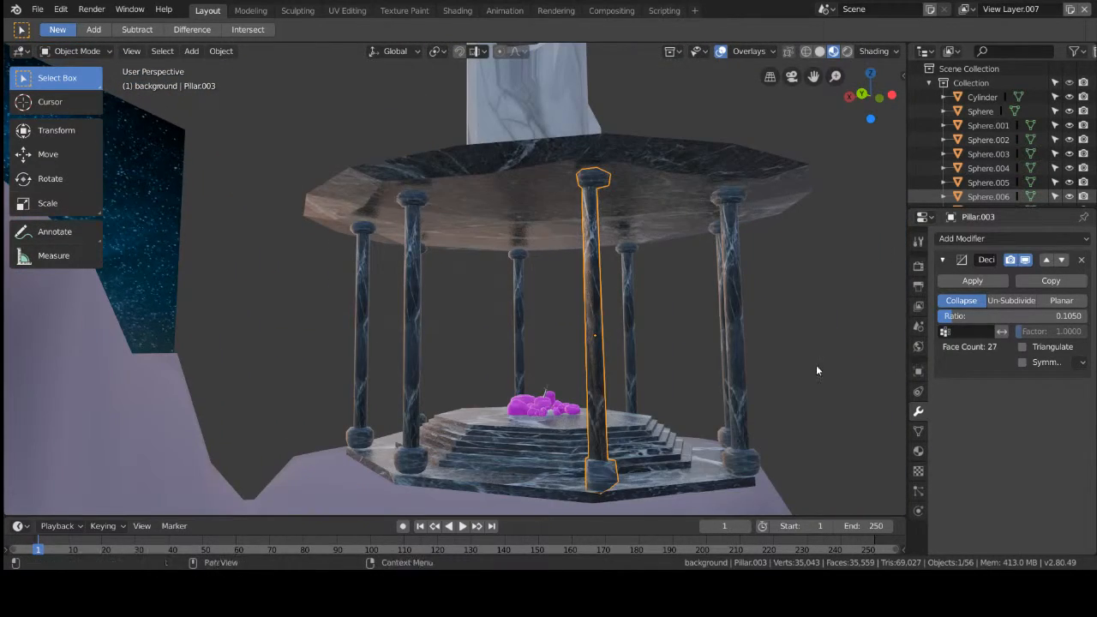
middle_click_drag(816, 365, 791, 364)
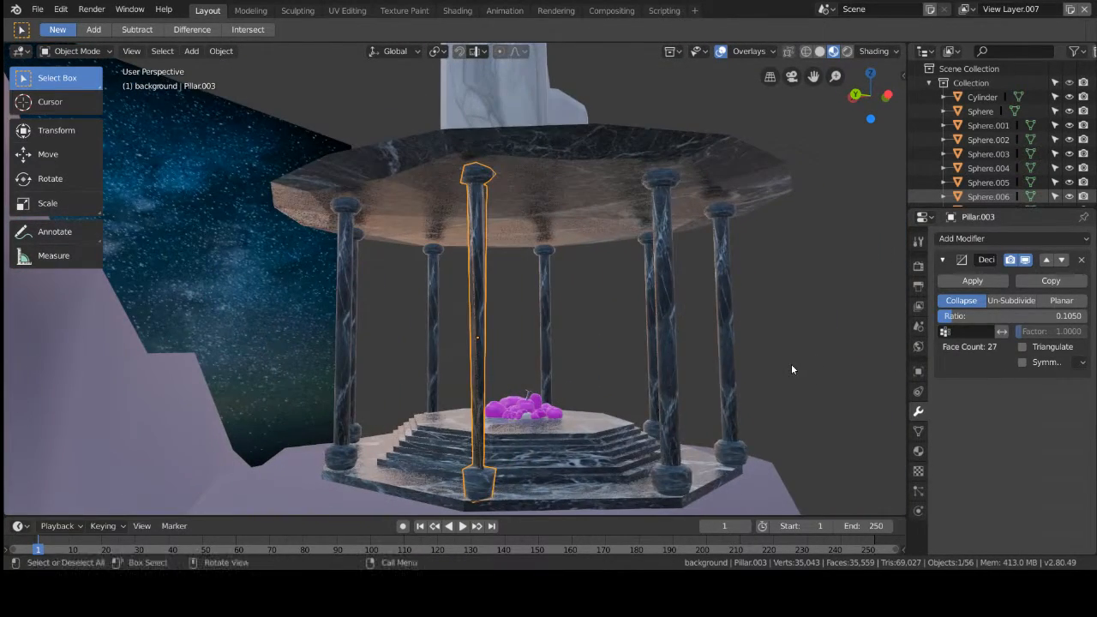
left_click_drag(953, 316, 992, 316)
middle_click_drag(560, 434, 586, 434)
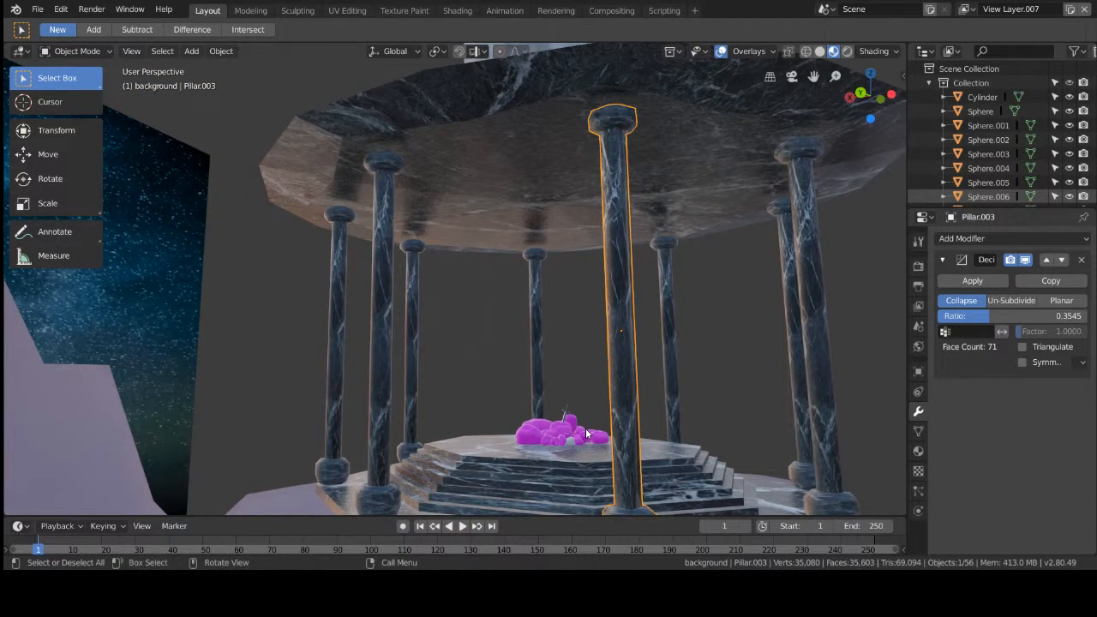
Step: Replace the roof's Subdivision Surface modifier with a Decimate modifier
left_click(504, 208)
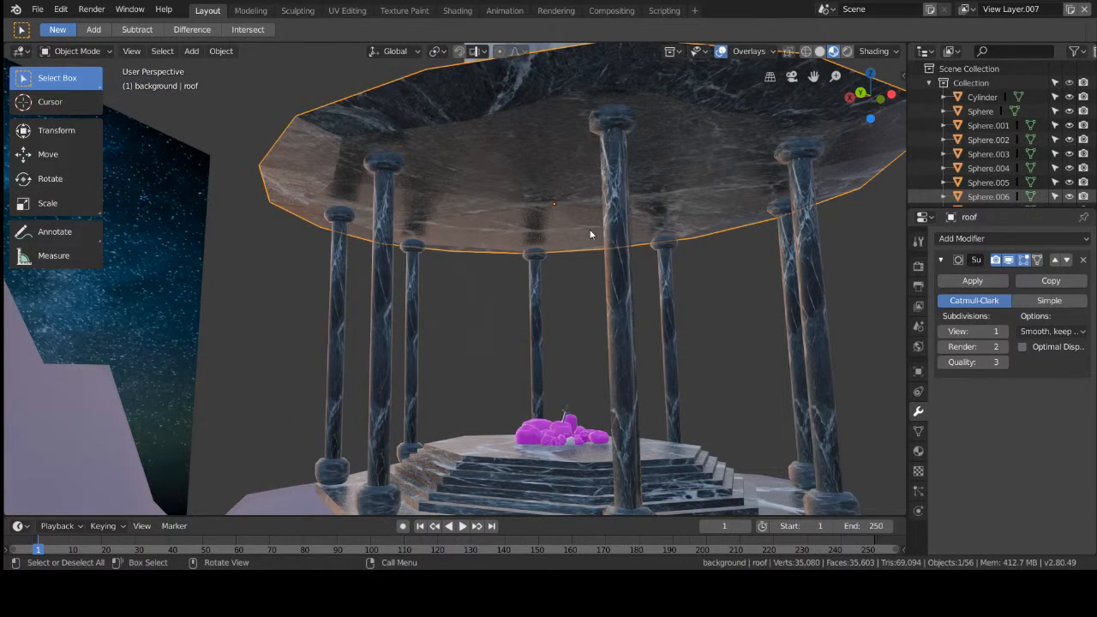
left_click(1085, 261)
left_click(1046, 240)
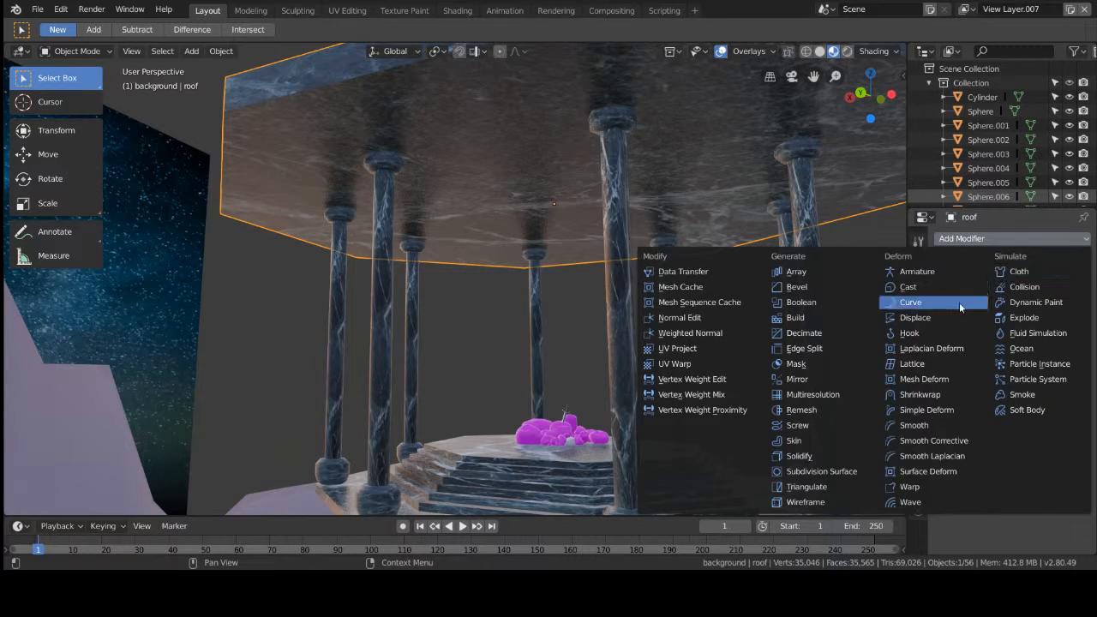
left_click(861, 331)
Step: Try different Collapse ratios and the Un-Subdivide and Planar modes on the roof, and remove its Decimate modifier
left_click_drag(967, 317, 902, 317)
middle_click_drag(731, 312, 924, 355)
left_click_drag(980, 316, 1016, 316)
left_click(1026, 302)
left_click(1064, 301)
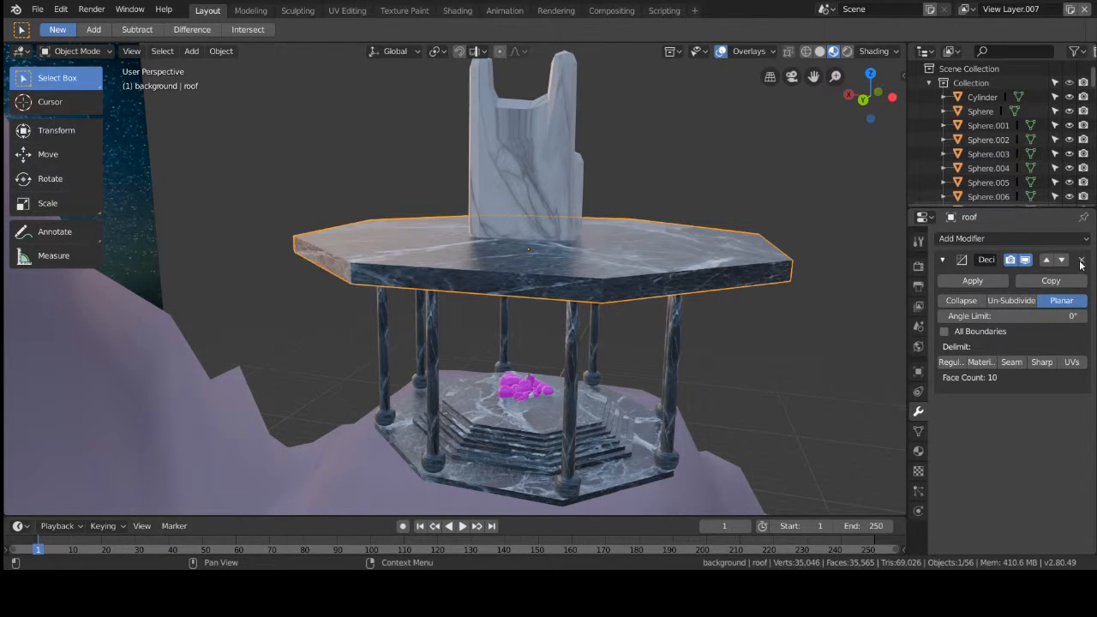
left_click(1081, 261)
Step: Reopen the saved scene file to discard the modifier and scale changes on the roof and pillar
left_click(783, 355)
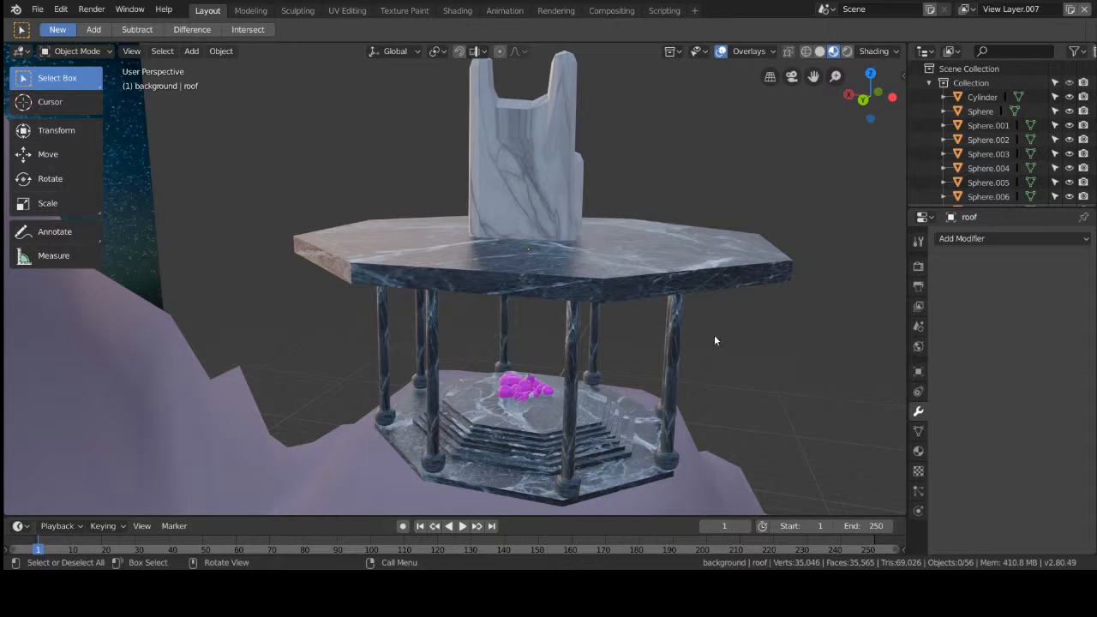
left_click(40, 8)
mouse_move(53, 54)
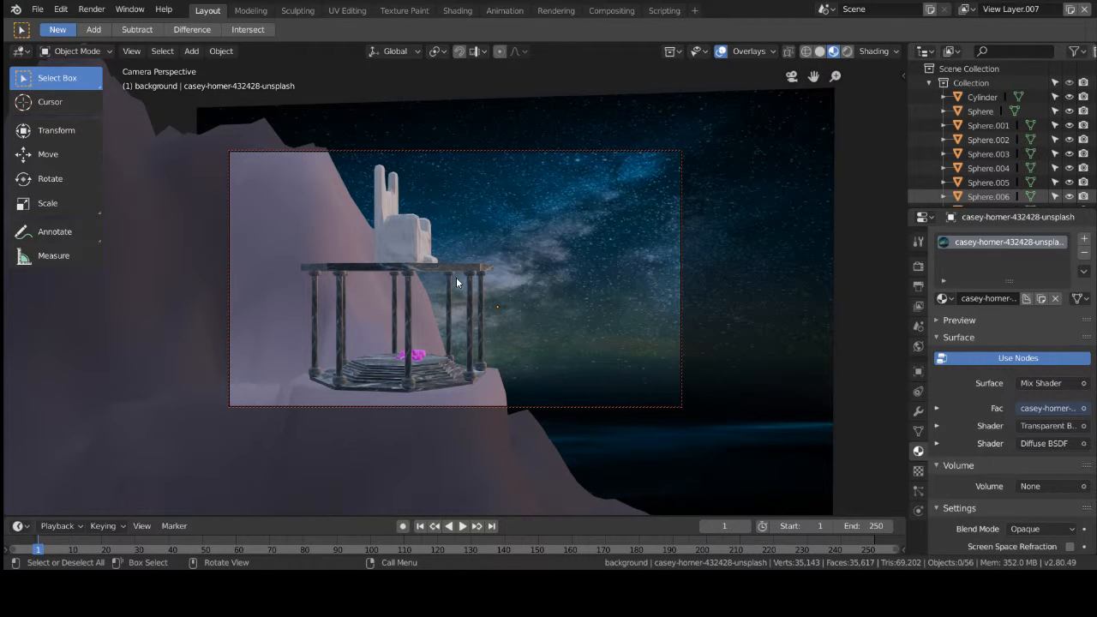
Step: Examine the throne, pavilion and starry backdrop through the camera and from several angles around the mountain
key("KP_0")
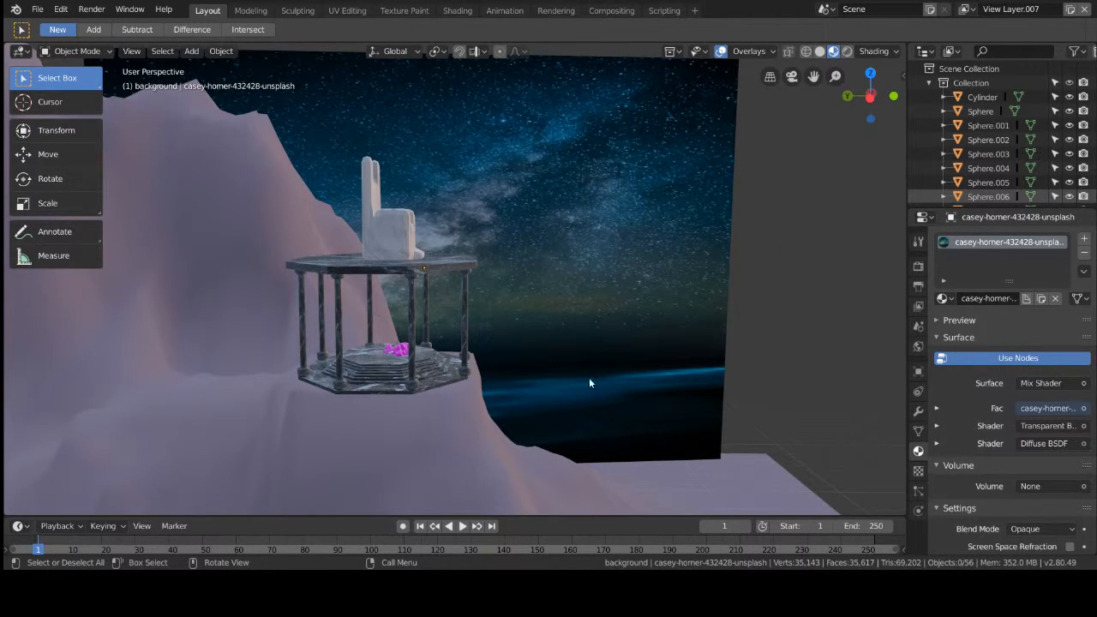
middle_click_drag(589, 383, 555, 402)
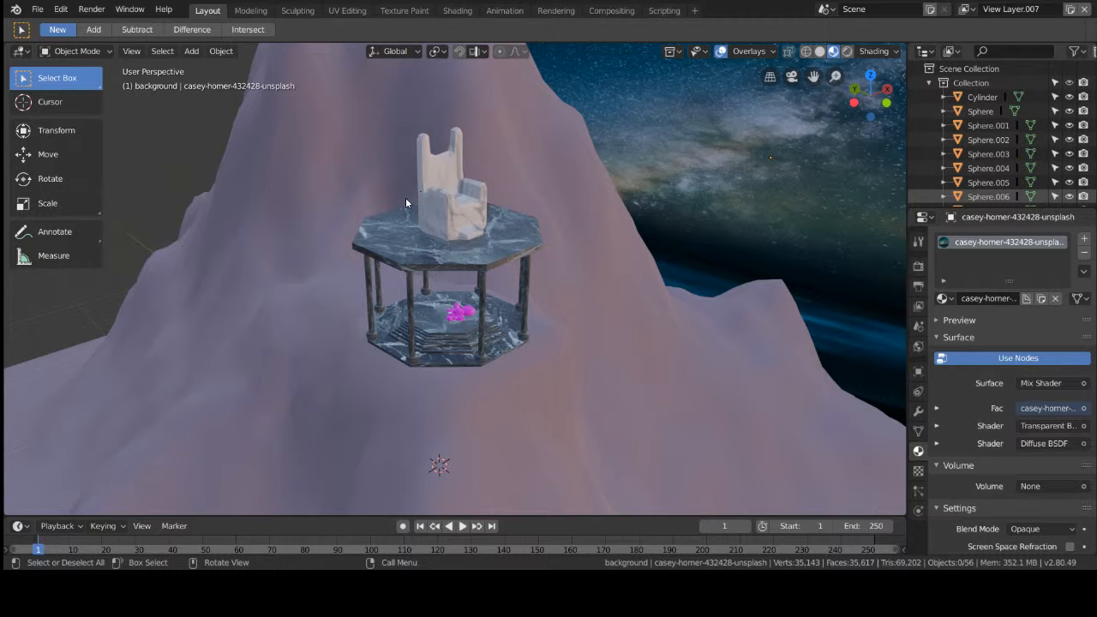
middle_click_drag(284, 177, 385, 166)
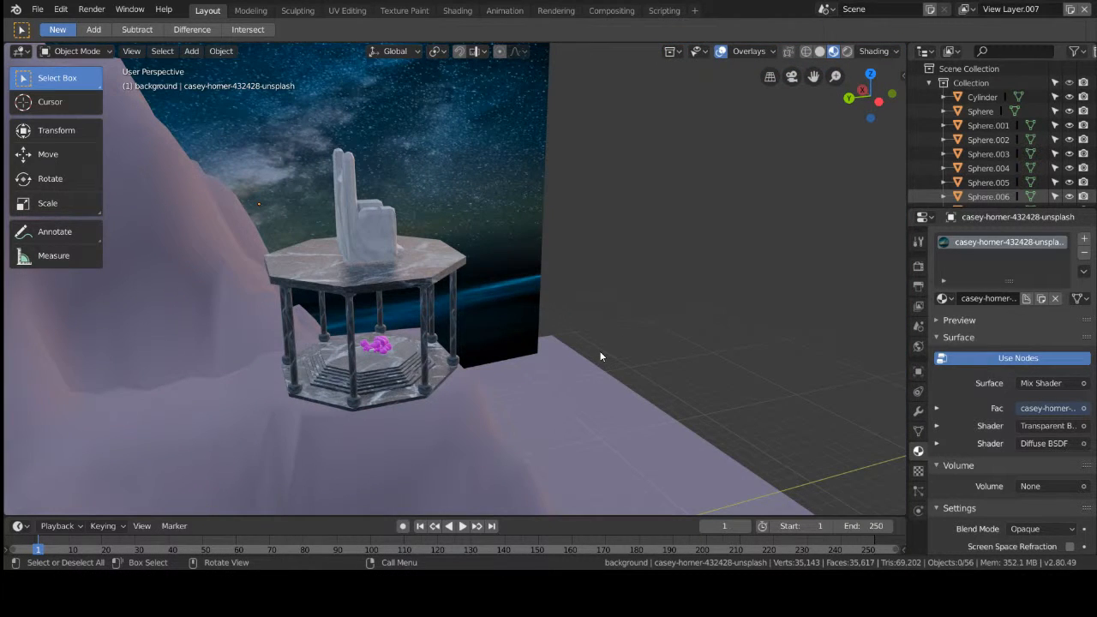
key("KP_0")
key("KP_0")
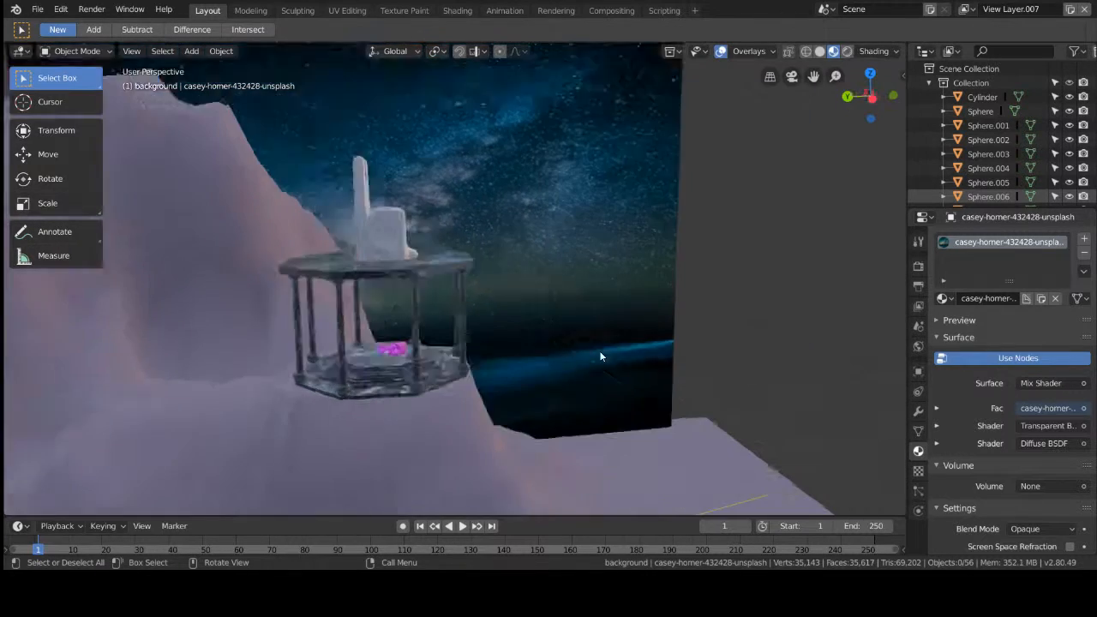
middle_click_drag(580, 351, 539, 343)
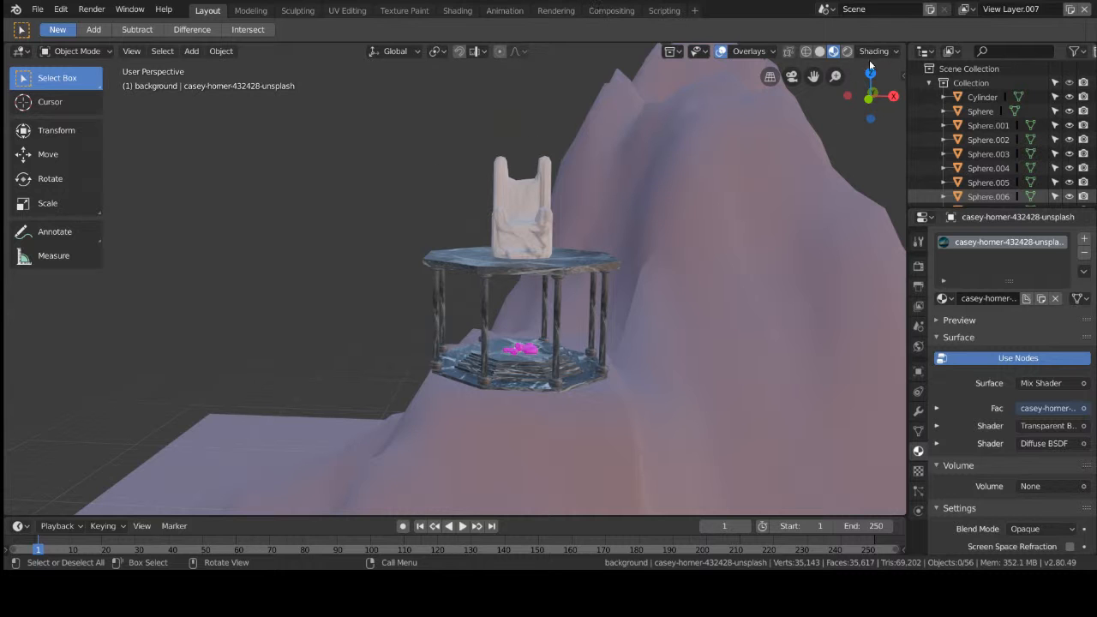
Step: Switch the viewport to Rendered shading and examine the marble throne and pavilion from several sides
left_click(847, 51)
middle_click_drag(732, 185, 693, 249)
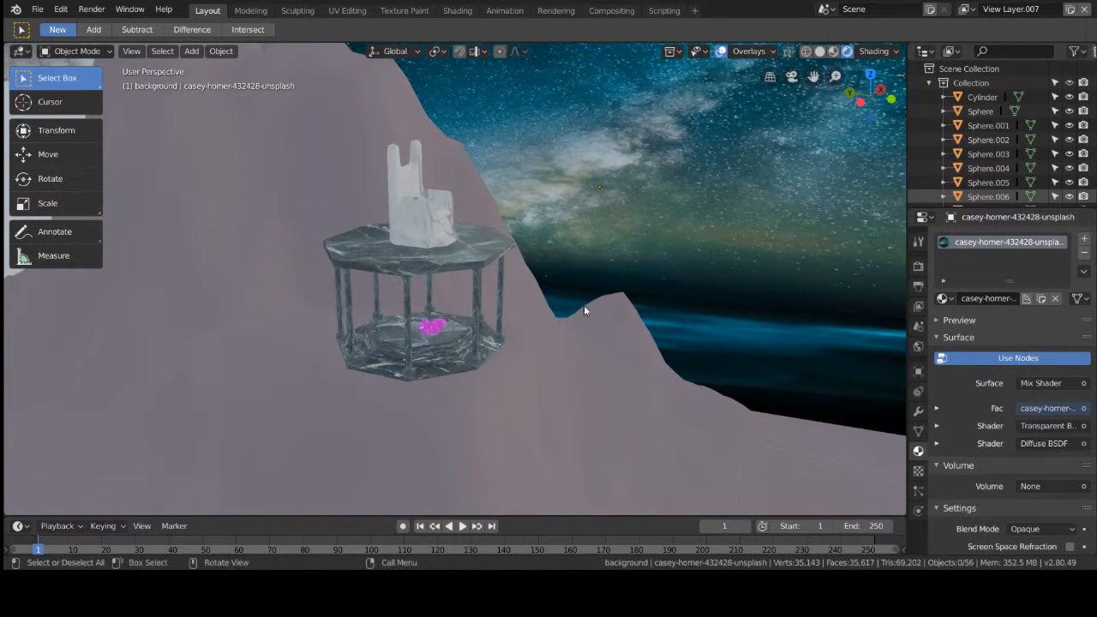
middle_click_drag(349, 406, 443, 390)
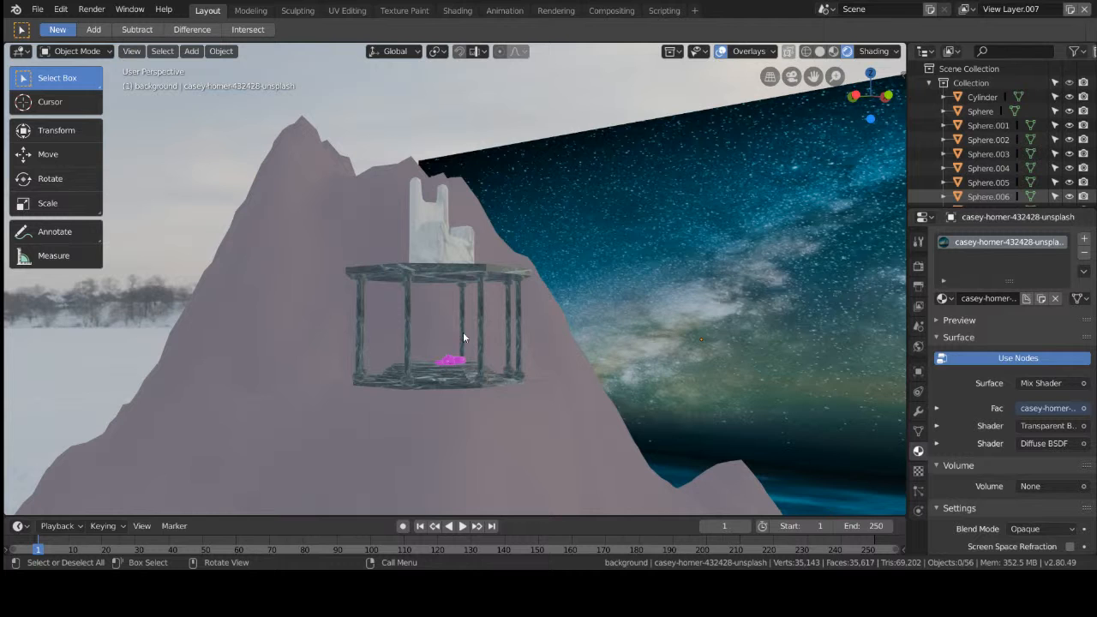
middle_click_drag(368, 394, 339, 346)
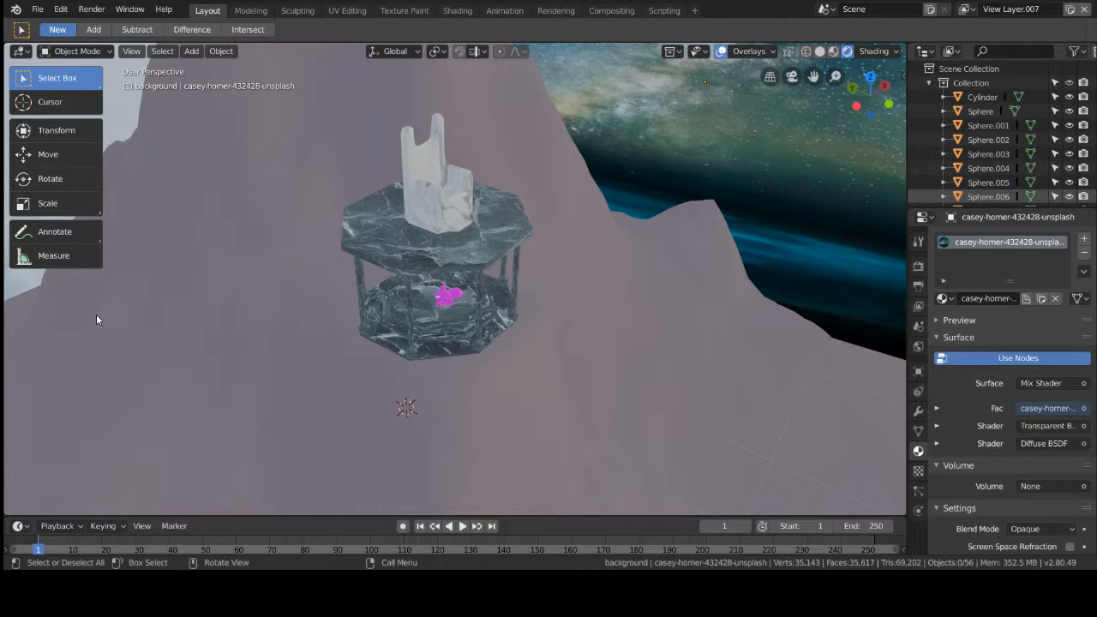
middle_click_drag(275, 316, 322, 298)
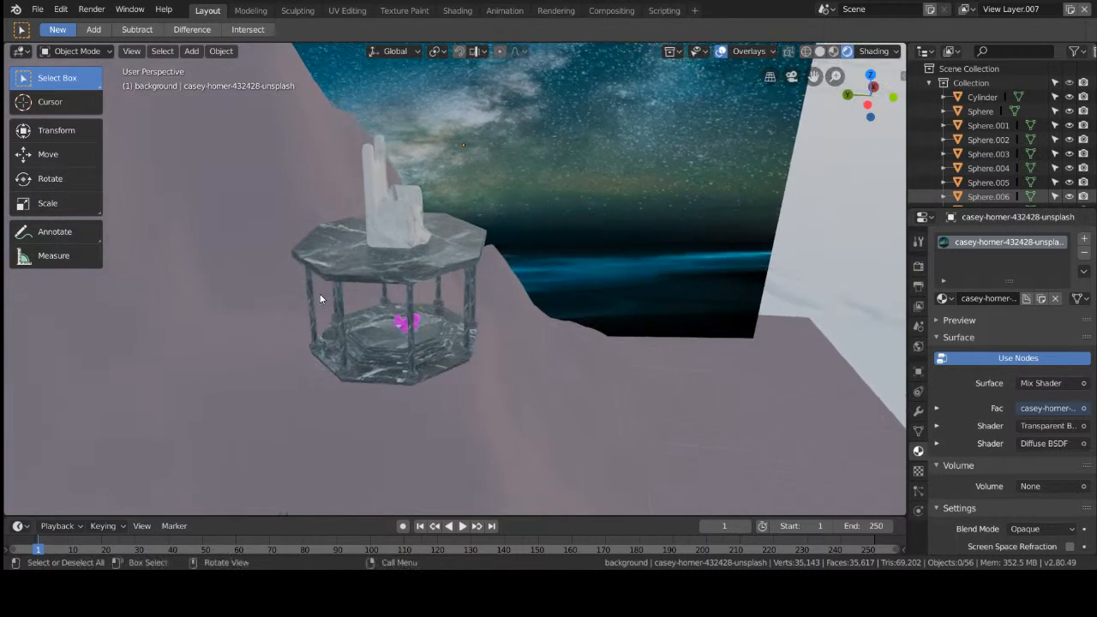
scroll(412, 154, "up", 2)
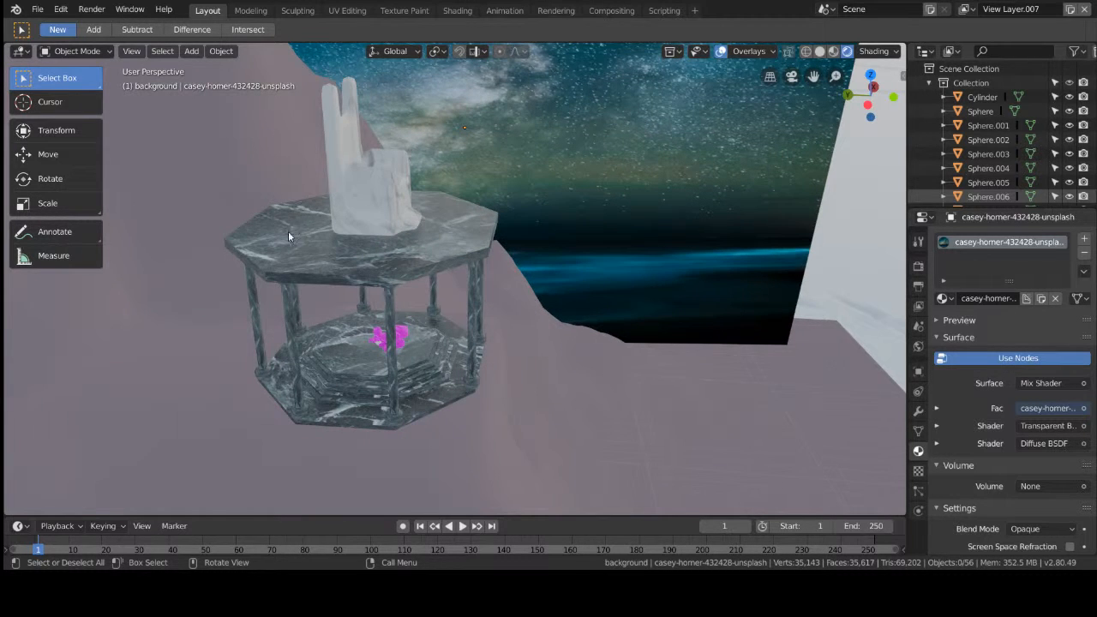
middle_click_drag(624, 296, 592, 256)
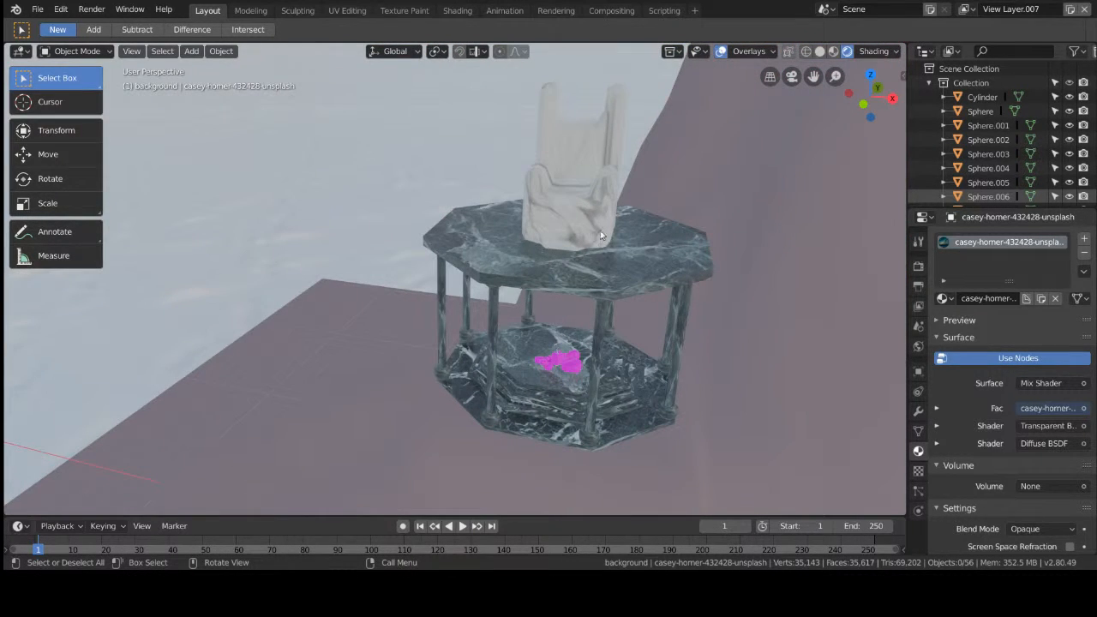